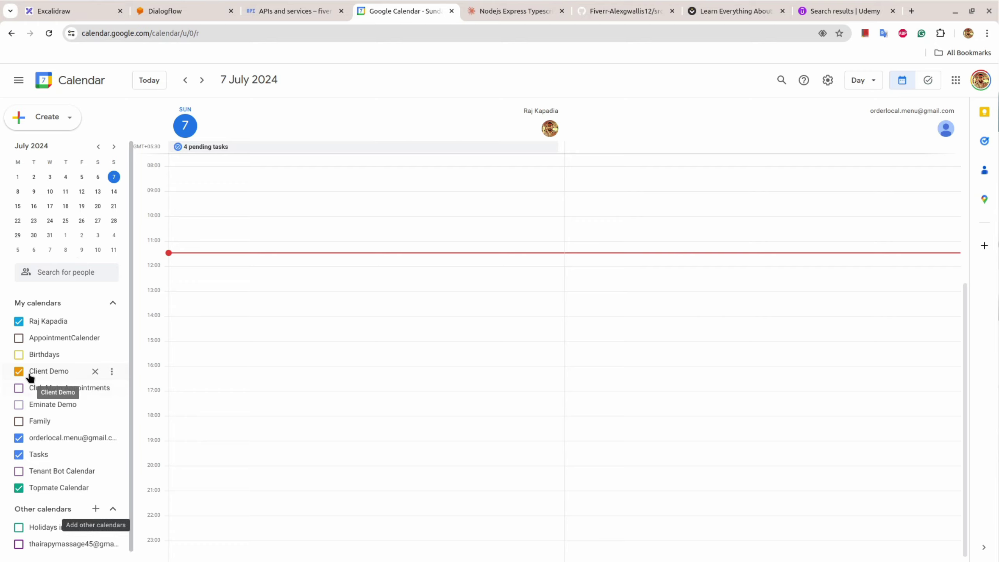
Step: Open Client Demo's Settings and sharing page and find the two shared Dialogflow service accounts
click(112, 375)
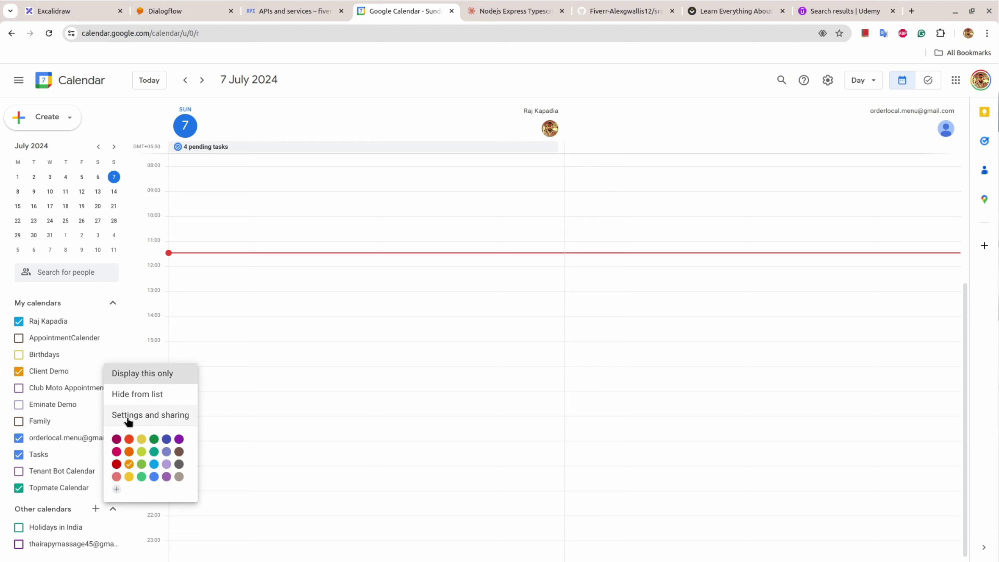
click(129, 417)
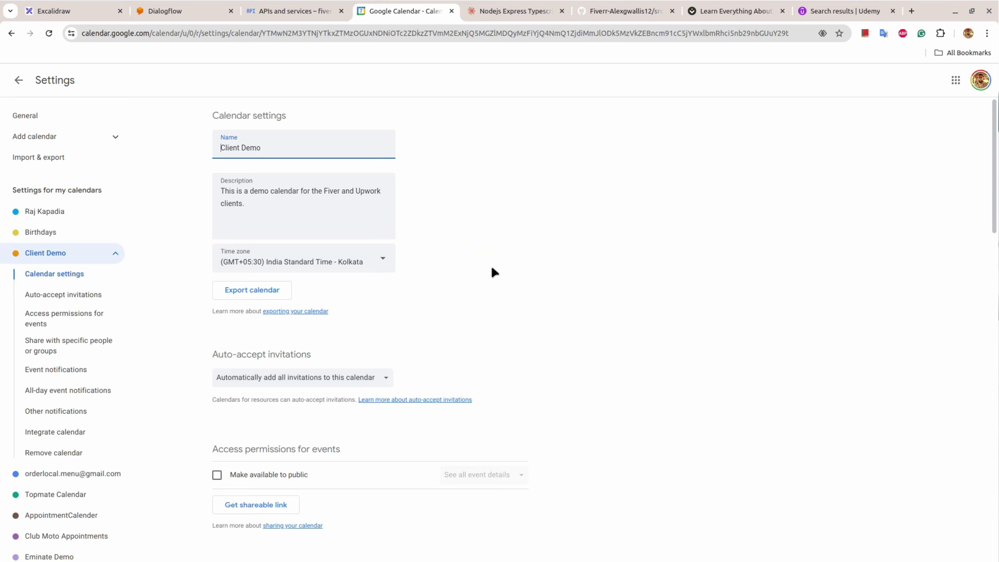
scroll(495, 273, down, 10)
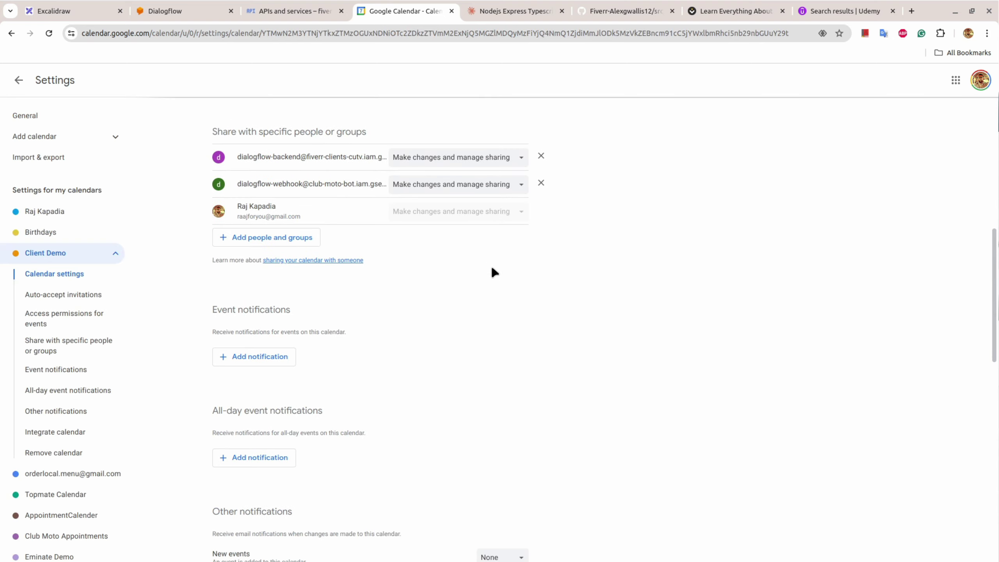
scroll(495, 273, down, 3)
scroll(494, 273, up, 5)
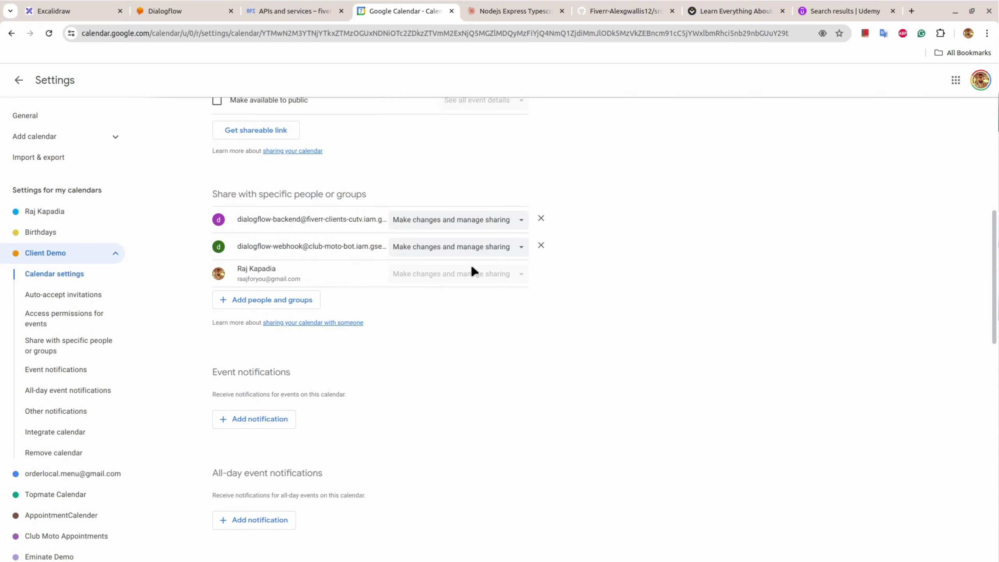
click(282, 300)
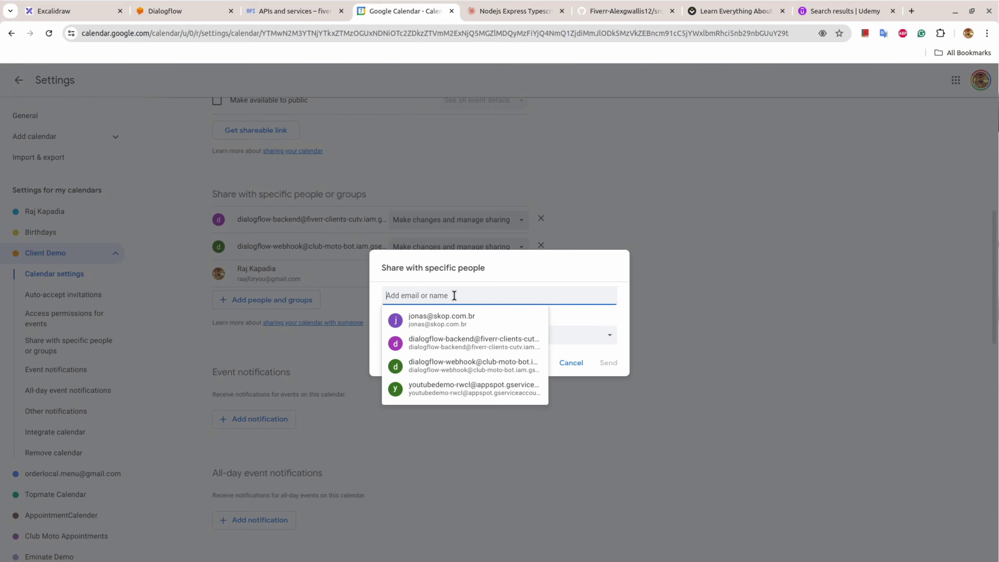
key(ctrl+v)
click(601, 319)
click(525, 336)
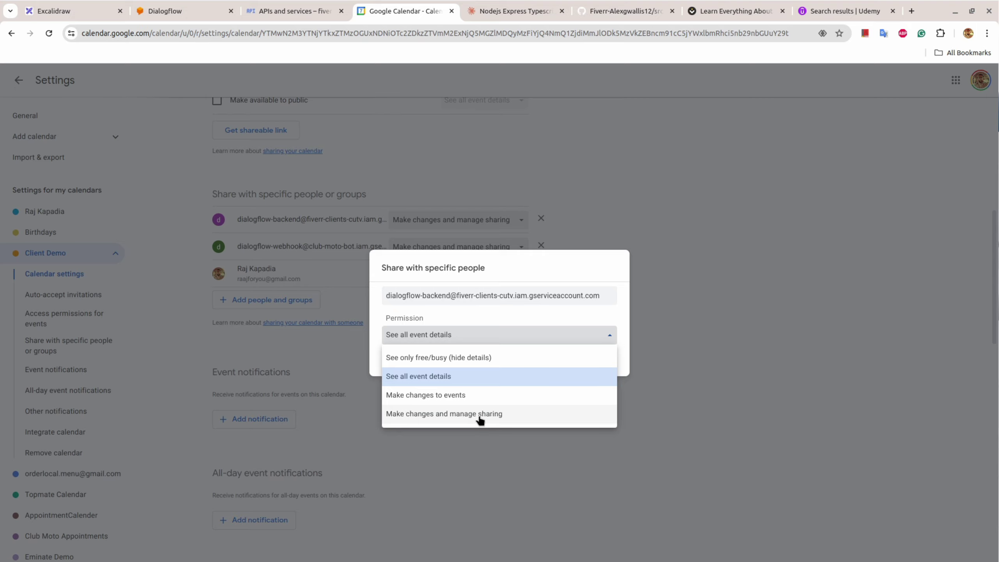
click(660, 380)
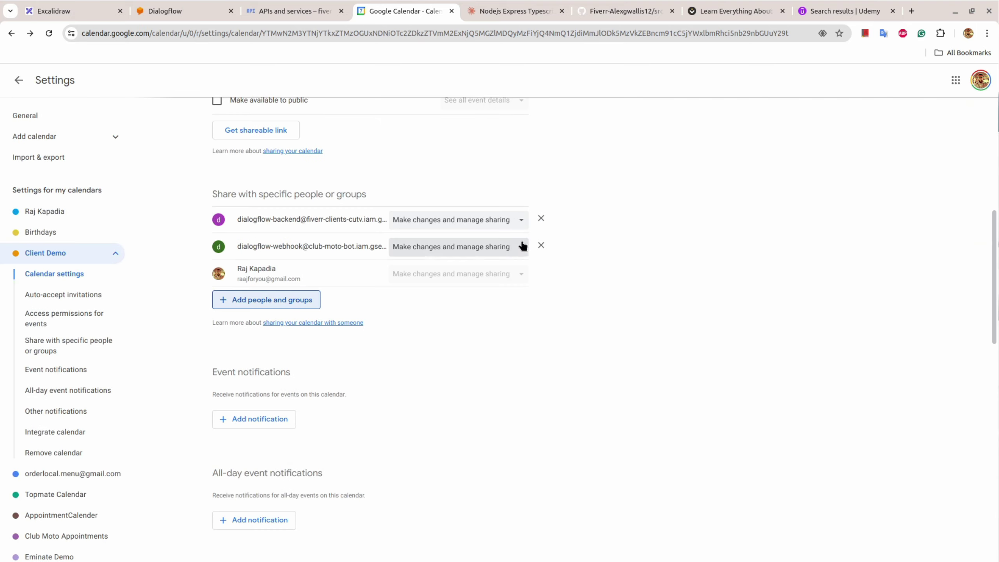
Step: Select the backend service account's email address for copying
drag(238, 221, 382, 215)
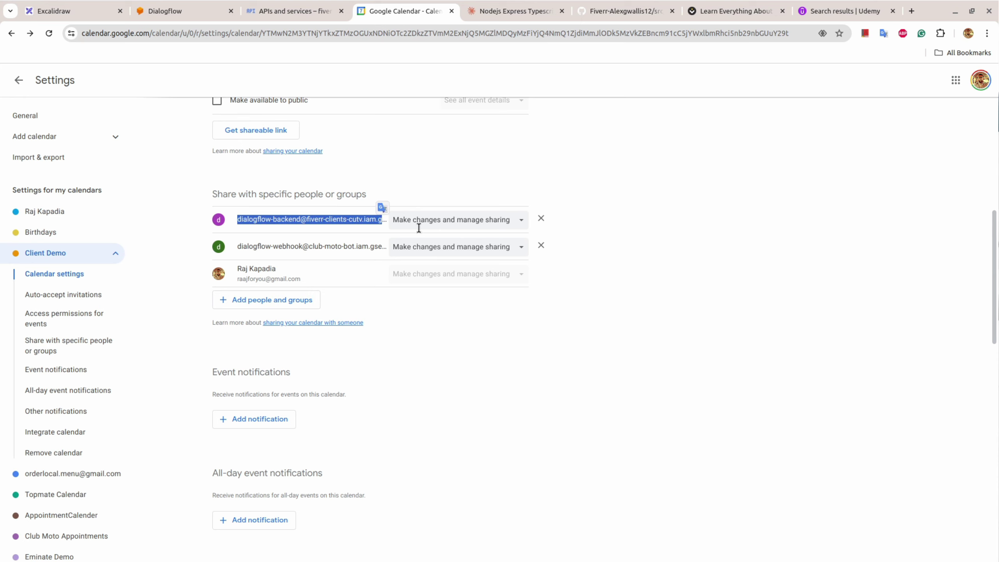
scroll(454, 356, down, 8)
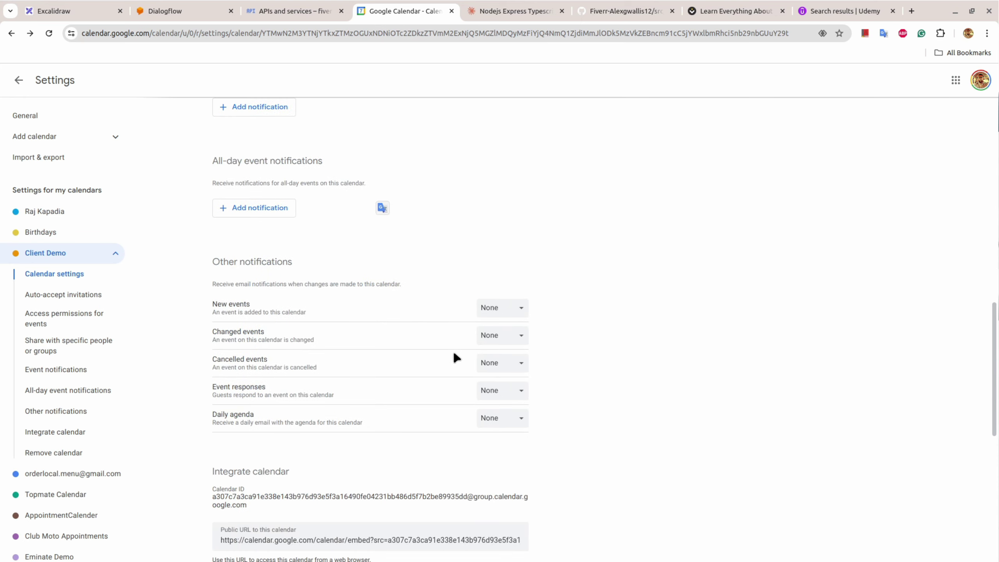
scroll(454, 356, down, 2)
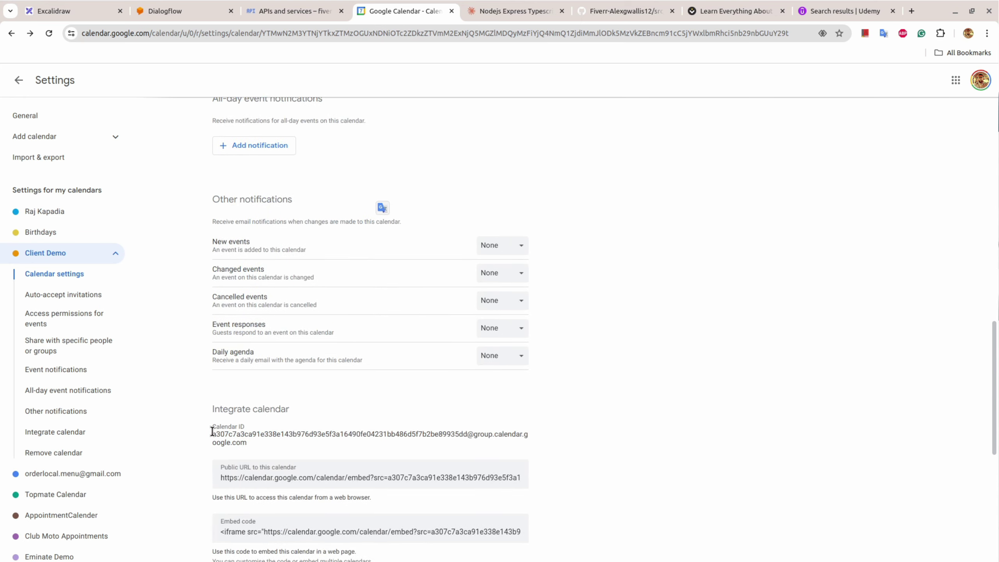
Step: Select the Client Demo calendar ID under Integrate calendar, then switch to the flowchart tab
drag(212, 432, 260, 446)
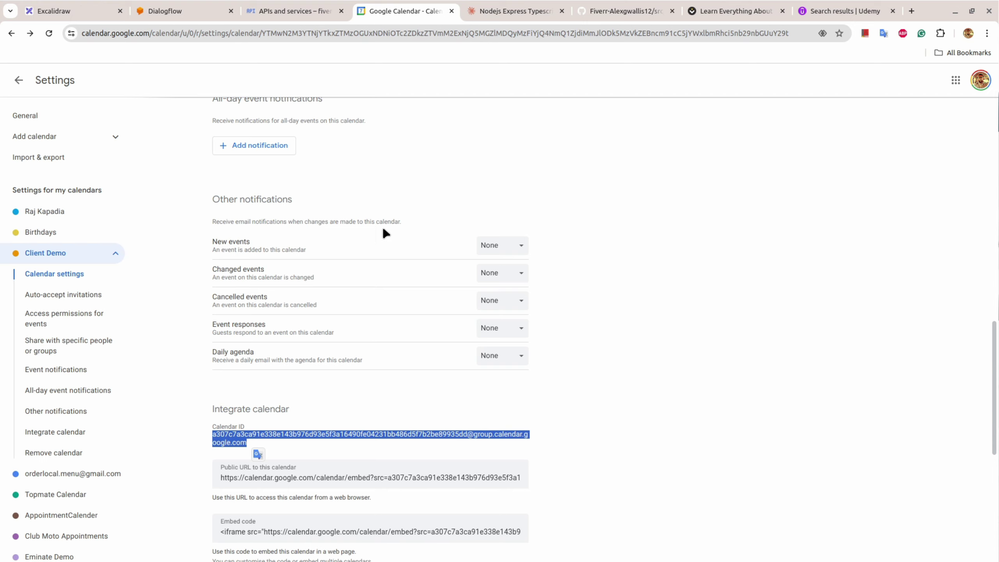
scroll(383, 230, up, 15)
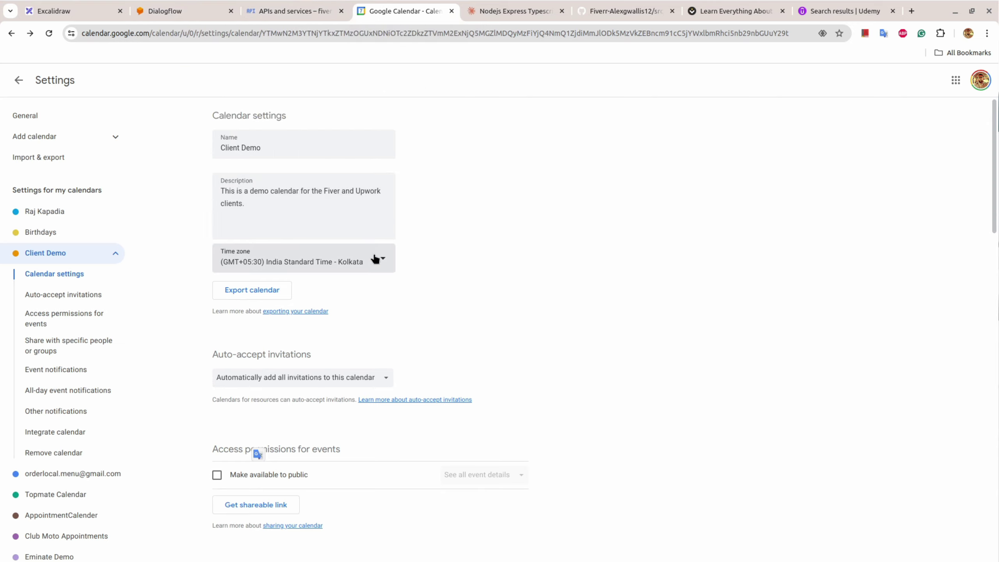
click(77, 11)
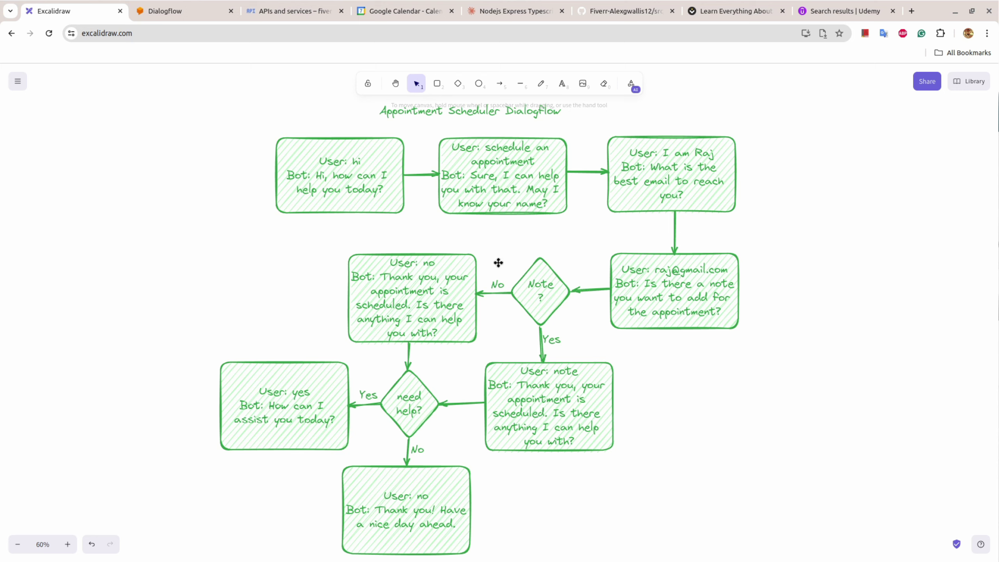
Step: Select the first 'User: hi' box in the Appointment Scheduler Dialogflow flowchart
click(347, 172)
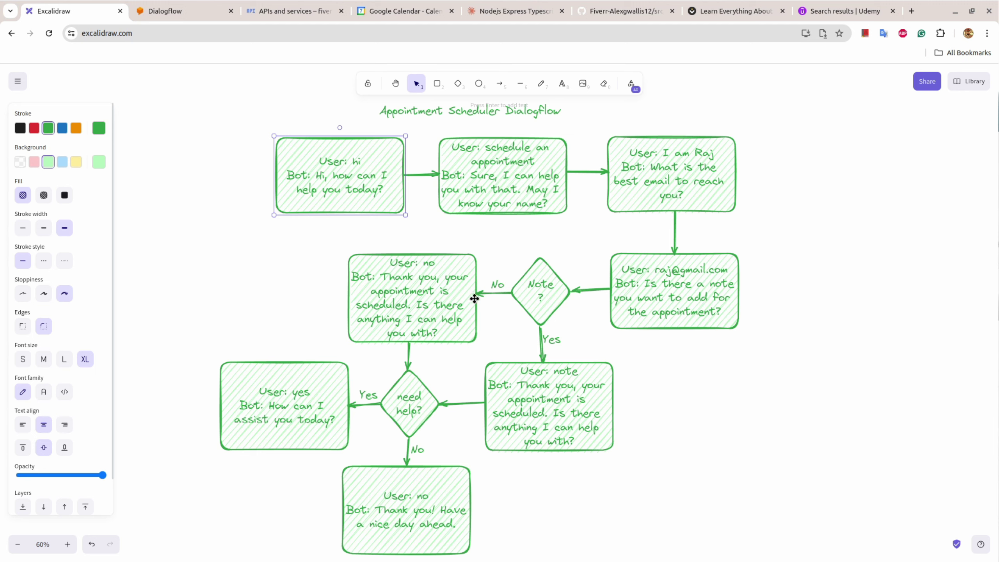
click(563, 290)
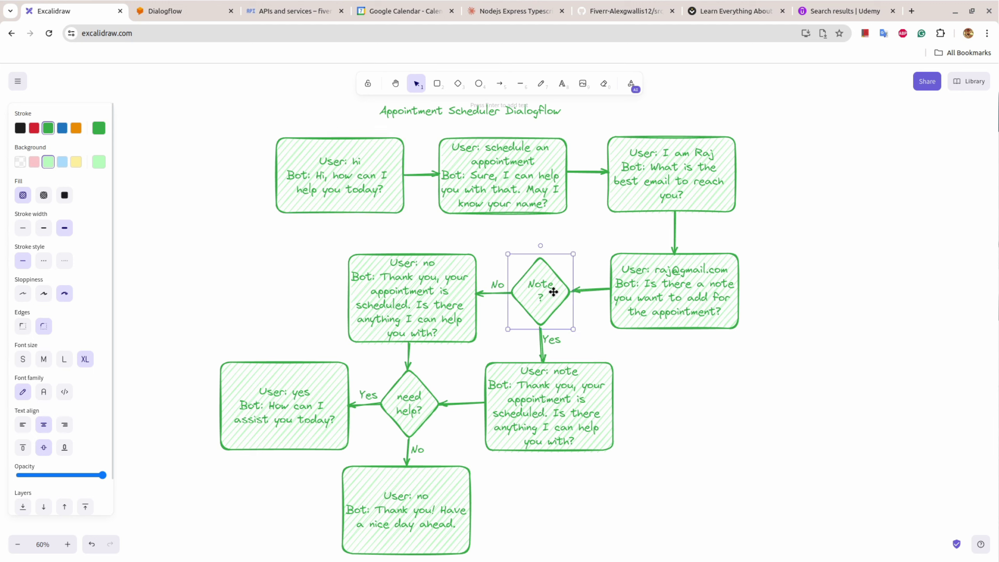
click(433, 295)
click(535, 295)
click(548, 391)
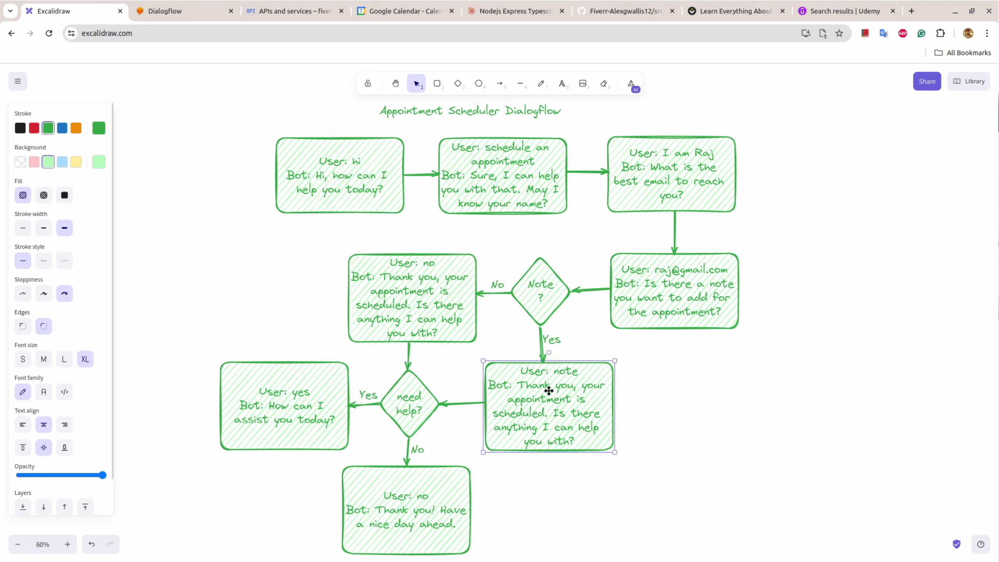
click(543, 292)
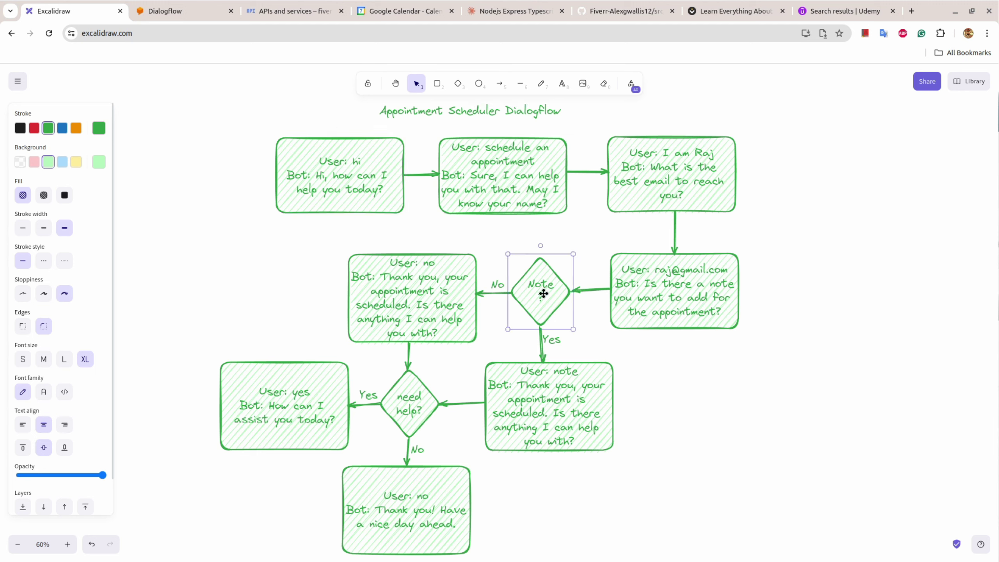
click(554, 395)
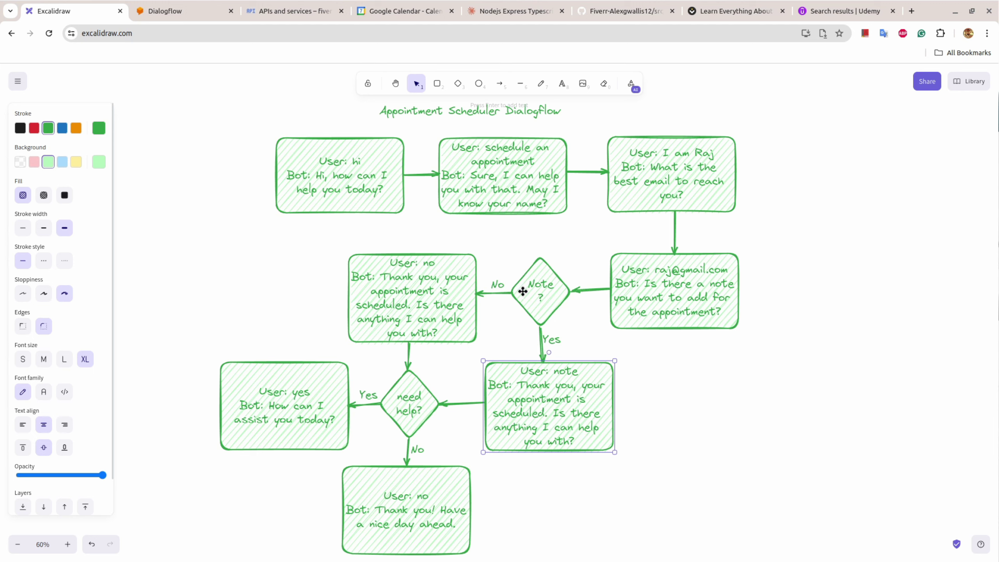
click(437, 299)
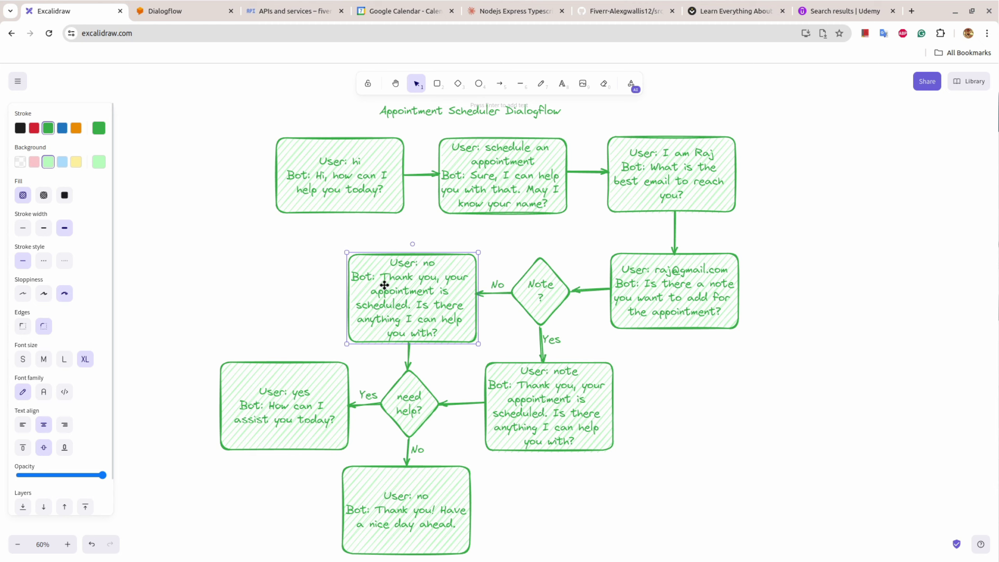
click(409, 403)
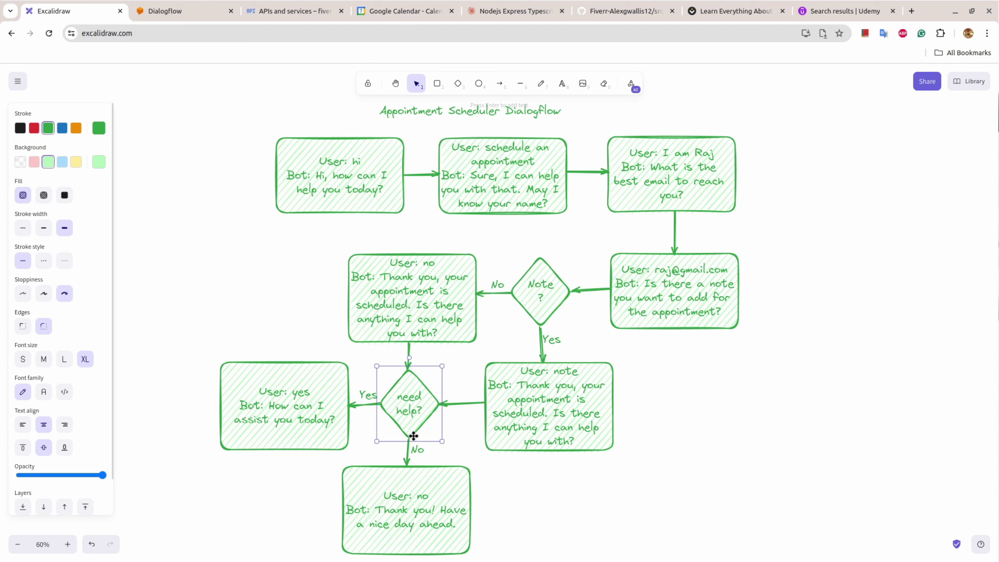
click(270, 425)
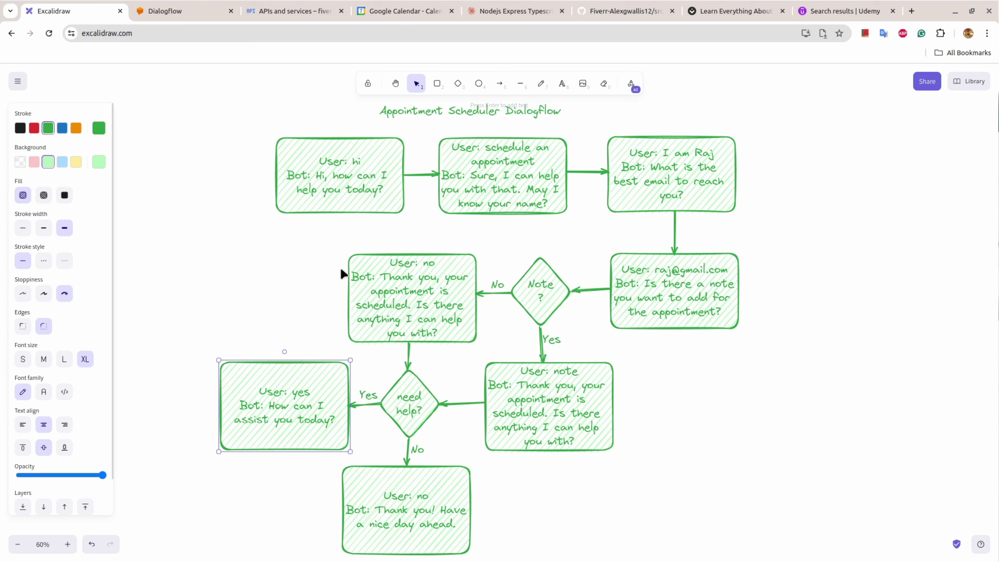
click(328, 178)
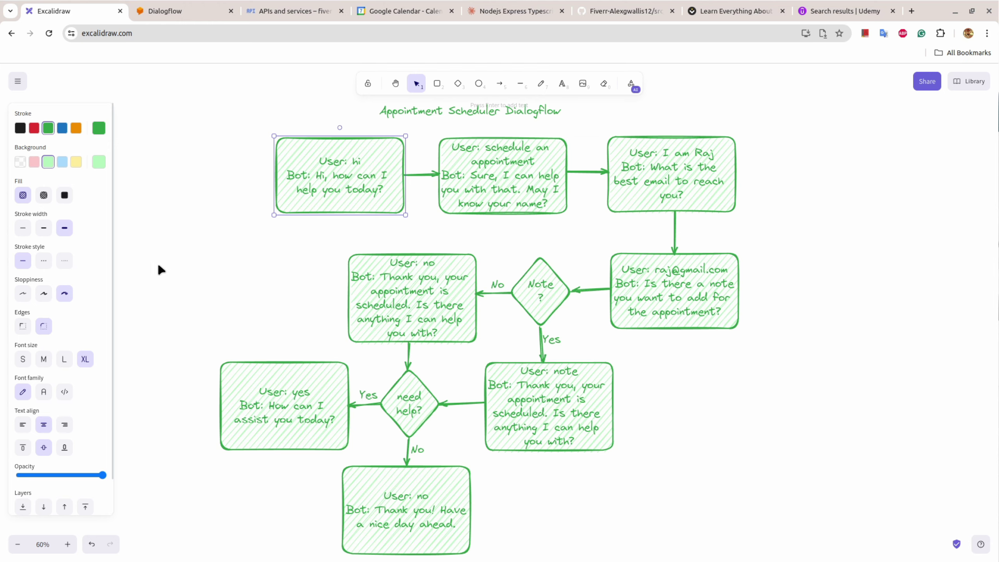
Step: In the Dialogflow tab, browse the agent list and close it without switching agents
click(156, 11)
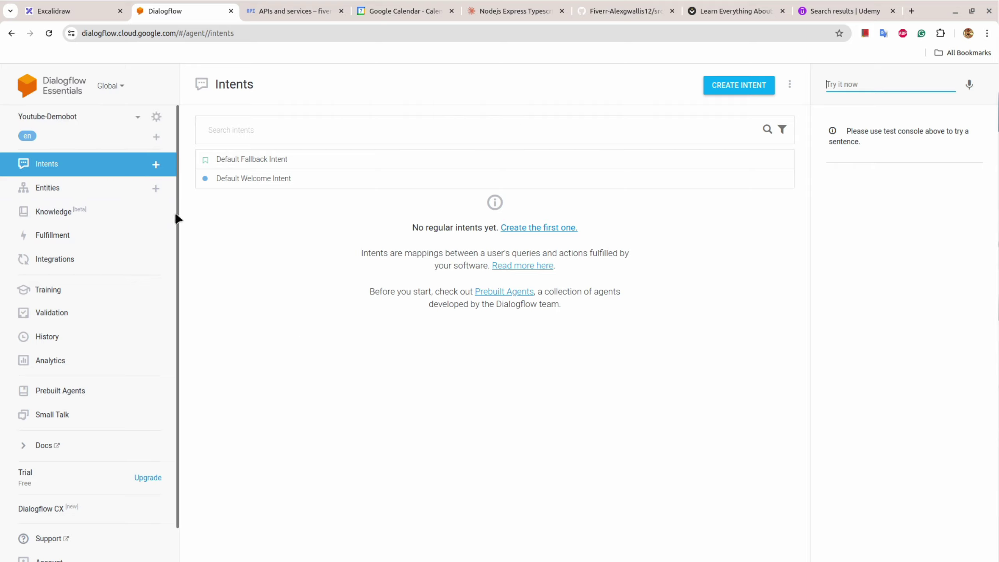
click(138, 124)
scroll(142, 301, down, 15)
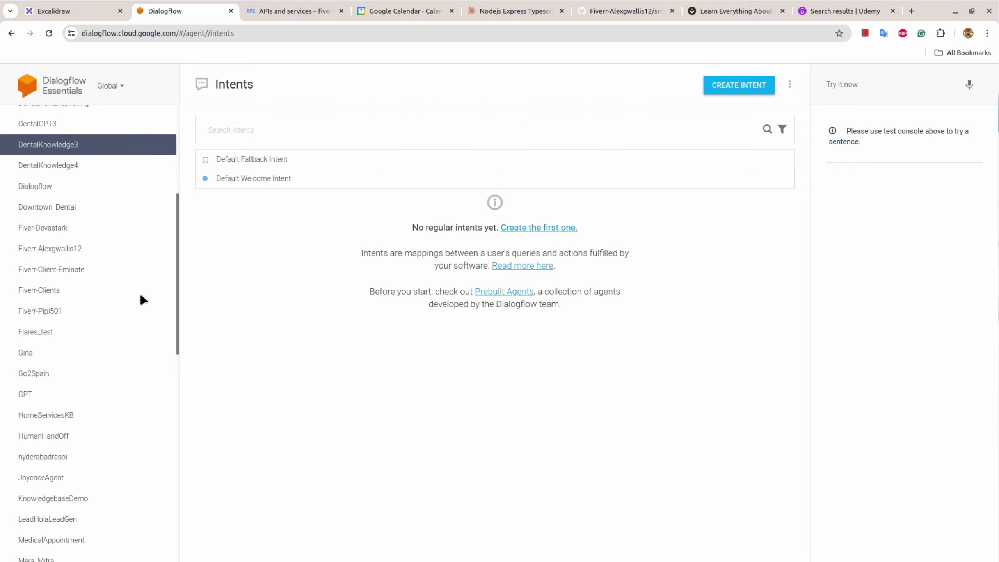
scroll(119, 527, down, 3)
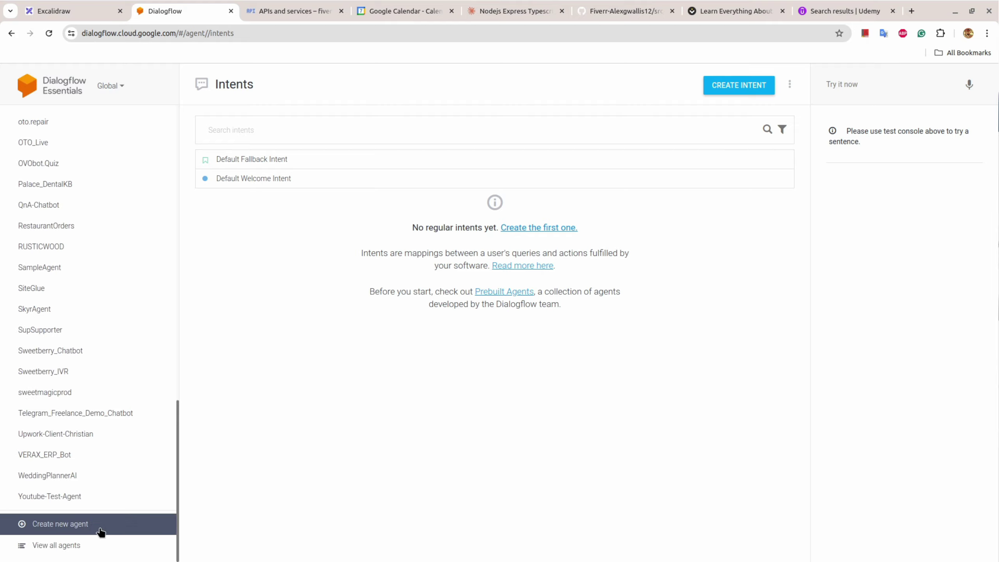
click(393, 436)
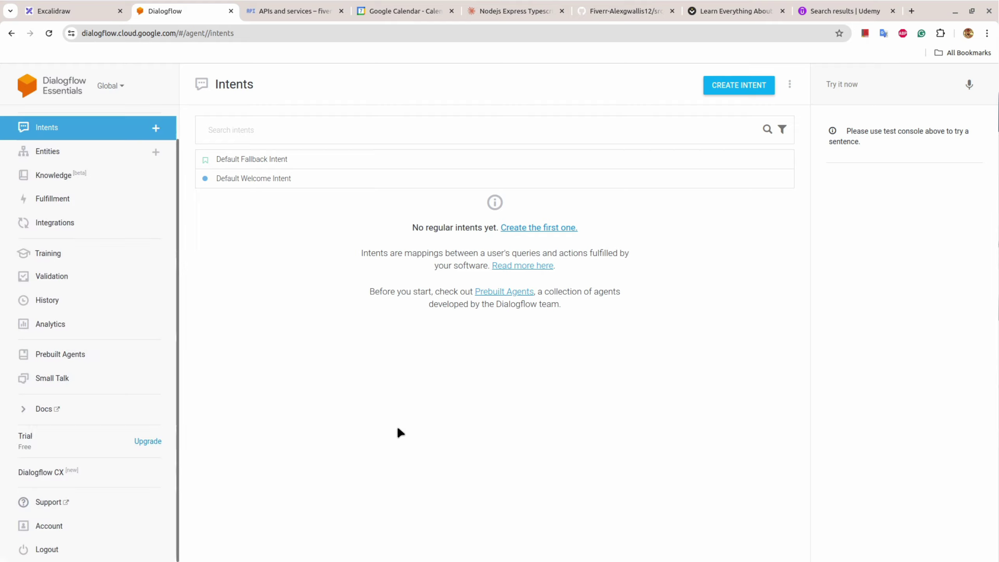
Step: Test 'hi' and a nonsense phrase in Try it now, triggering the Welcome and Fallback intents
click(844, 85)
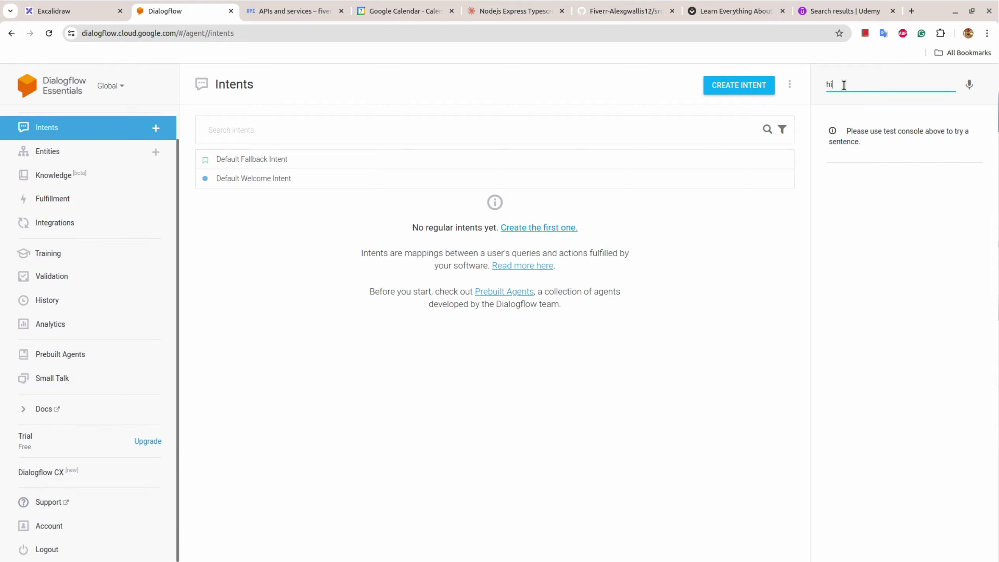
key(Return)
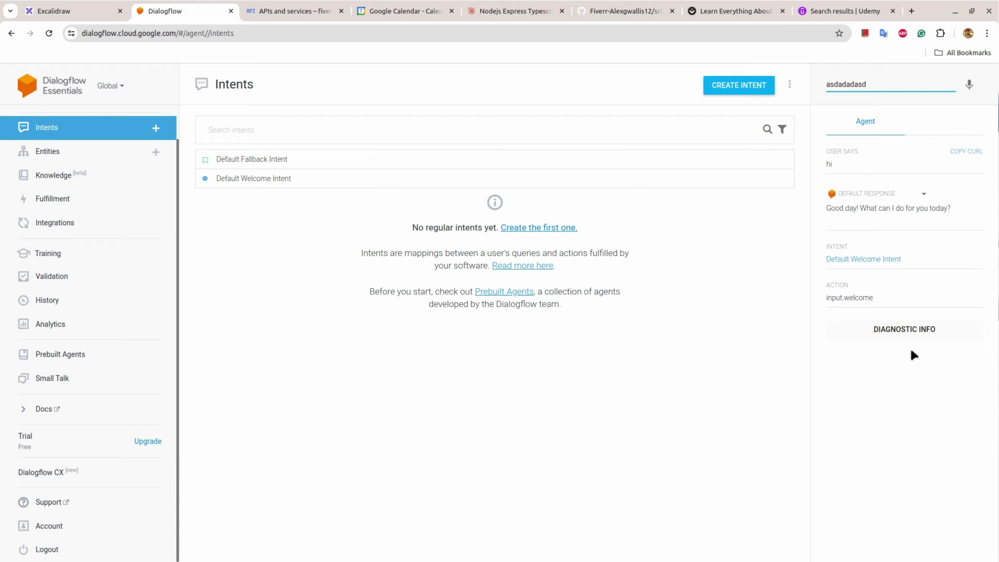
key(Return)
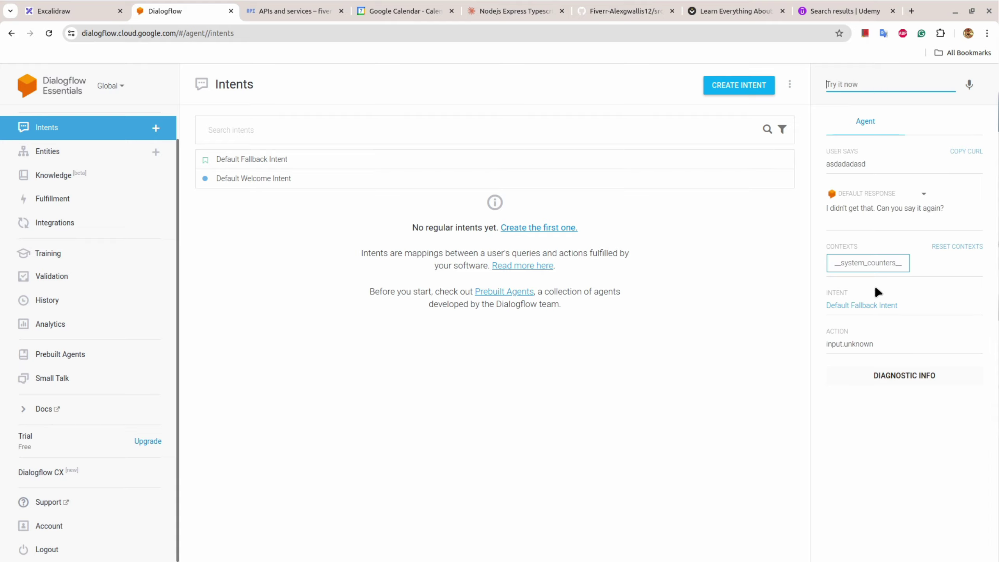
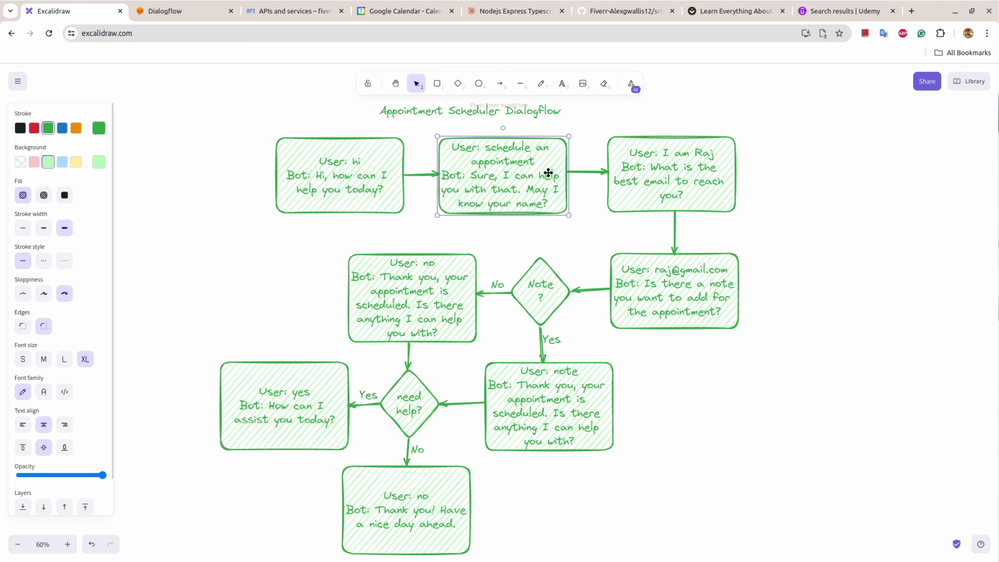
Step: Review the flowchart's name, email, Note ? diamond, assist-you and have-a-nice-day boxes
click(650, 189)
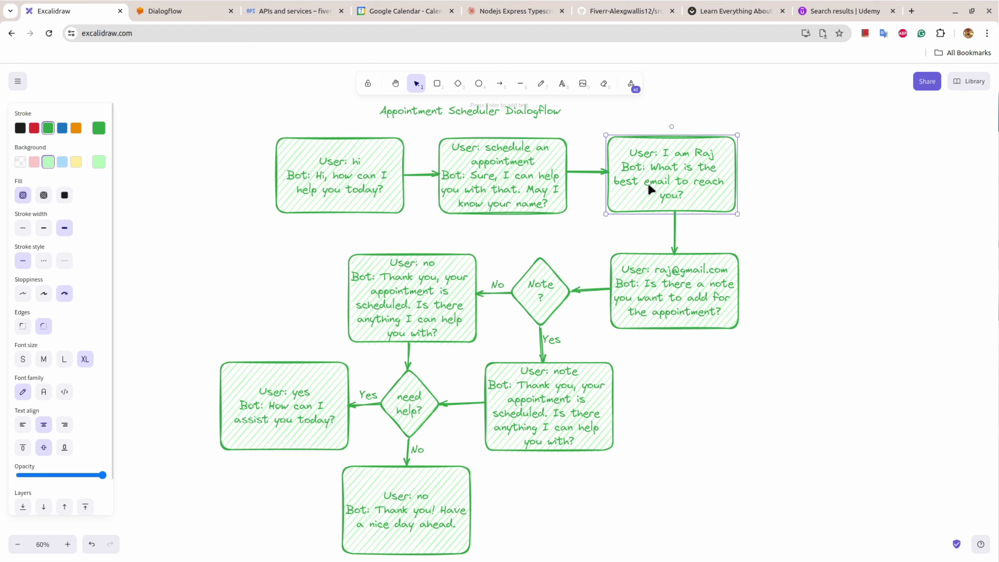
click(665, 280)
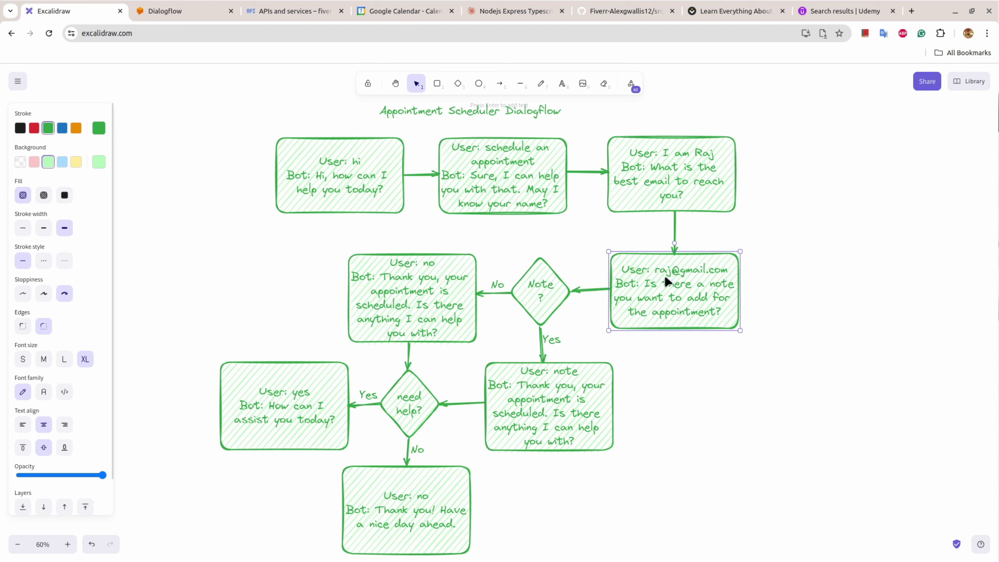
click(541, 303)
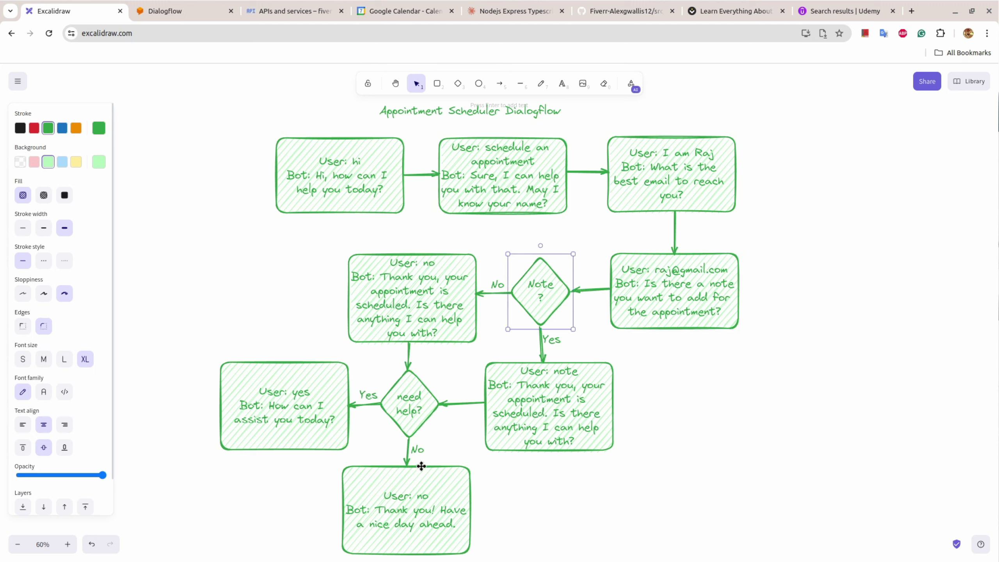
click(417, 504)
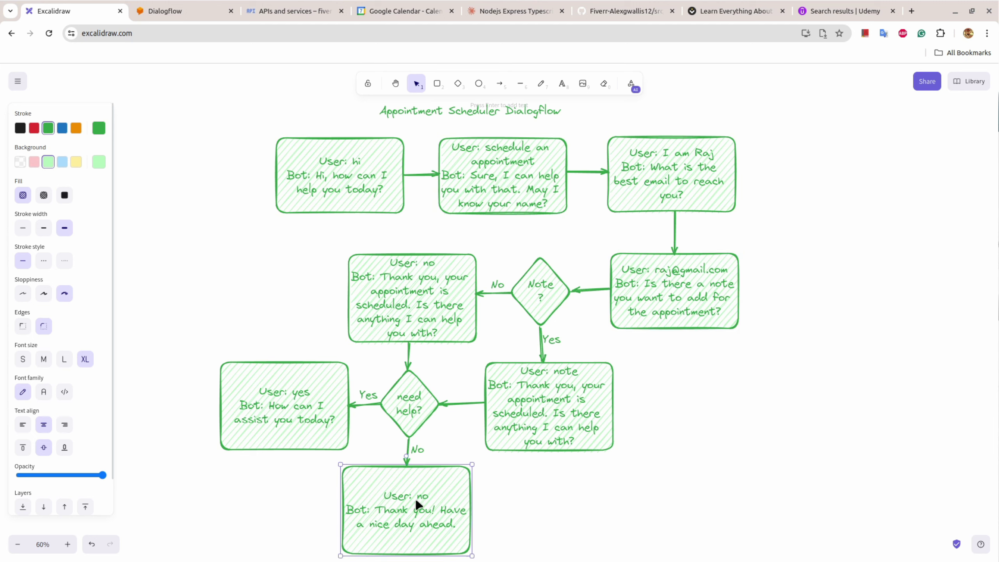
click(313, 421)
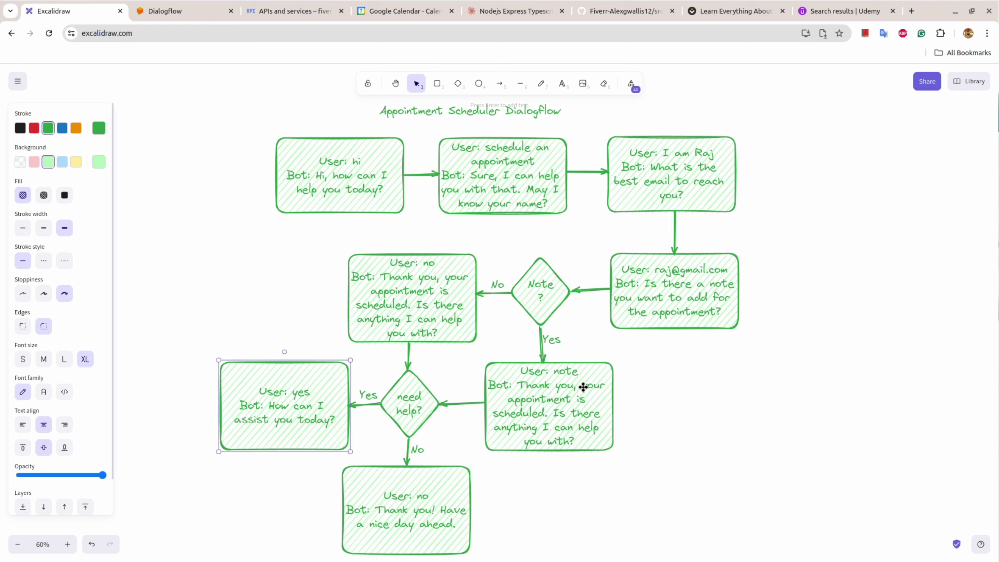
click(173, 7)
Step: Create a new intent named 'User wants to schedule an appointment'
click(715, 90)
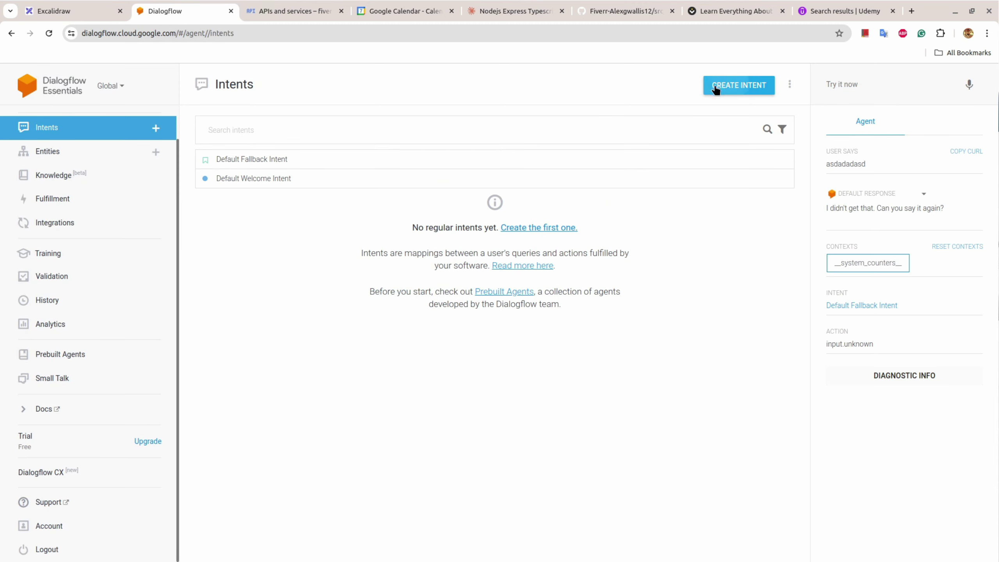
click(258, 89)
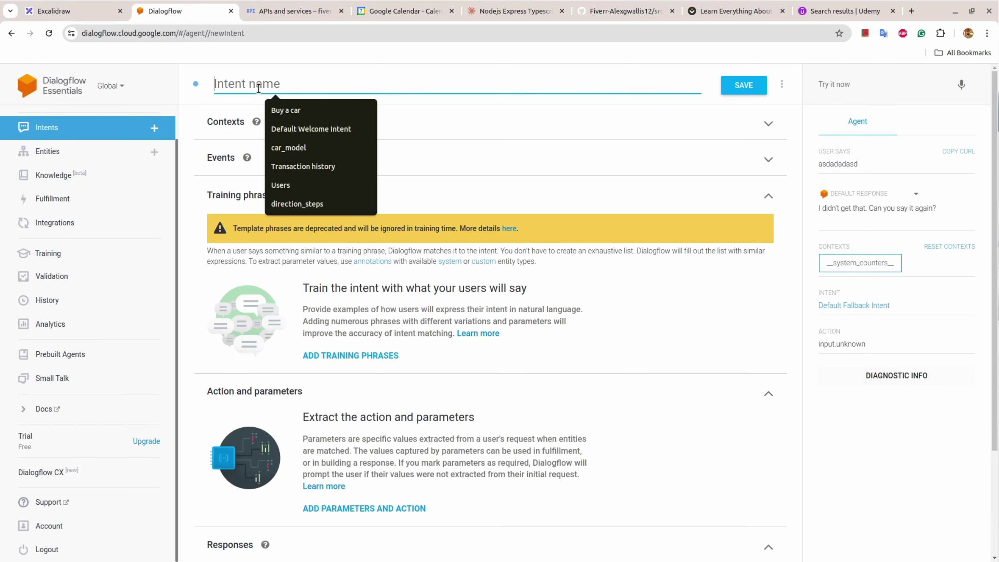
text(User )
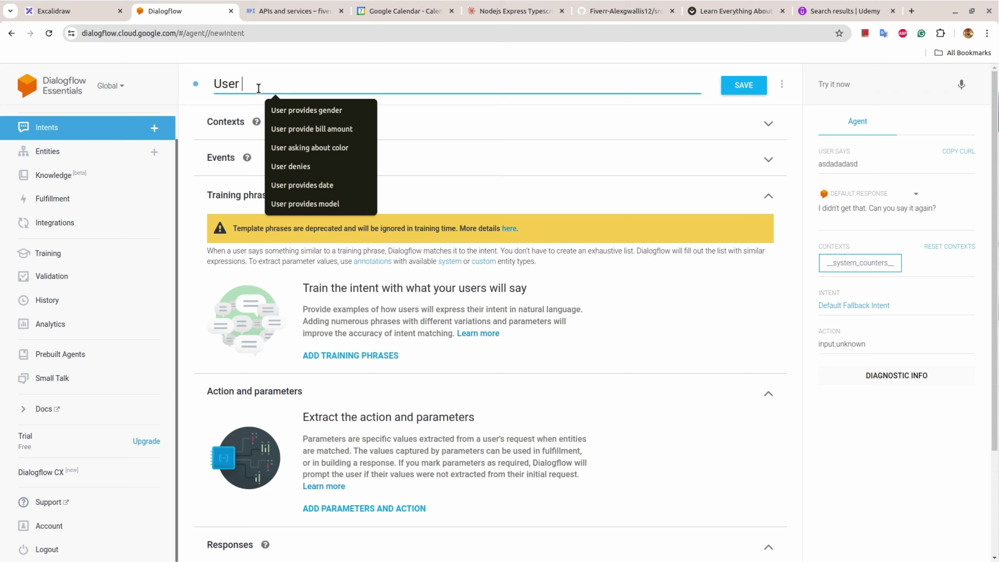
text(w)
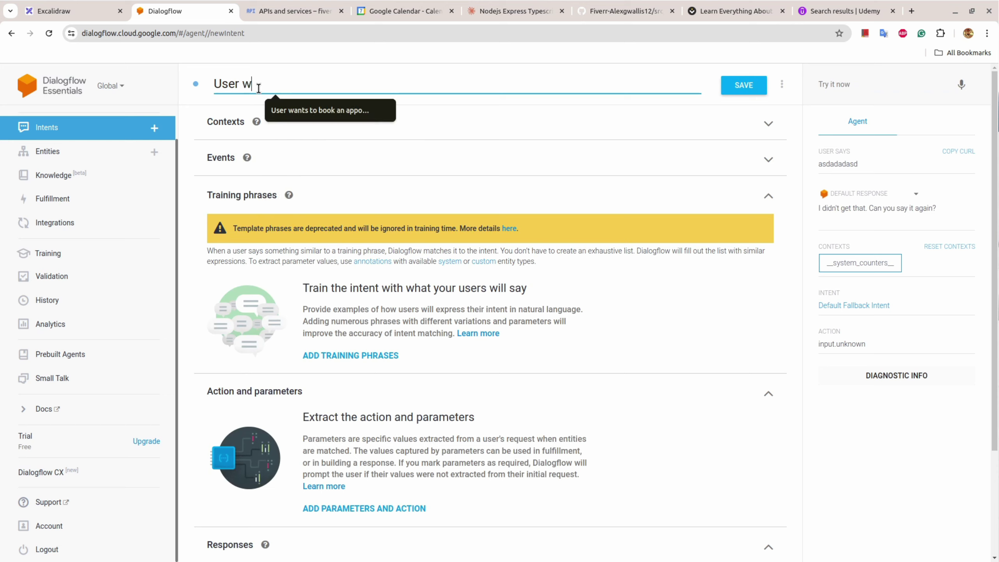
text(ants to schedule an)
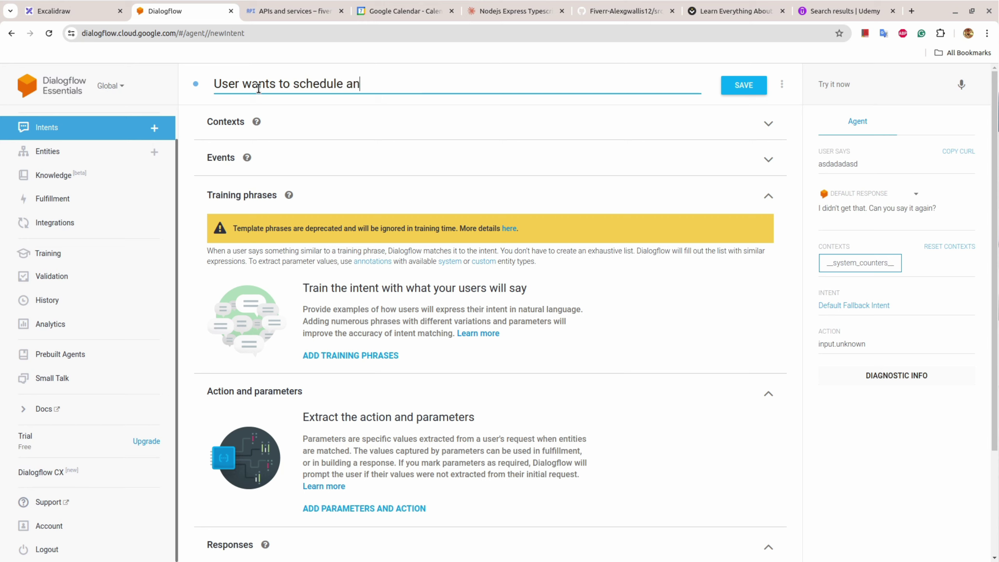
text( appointment)
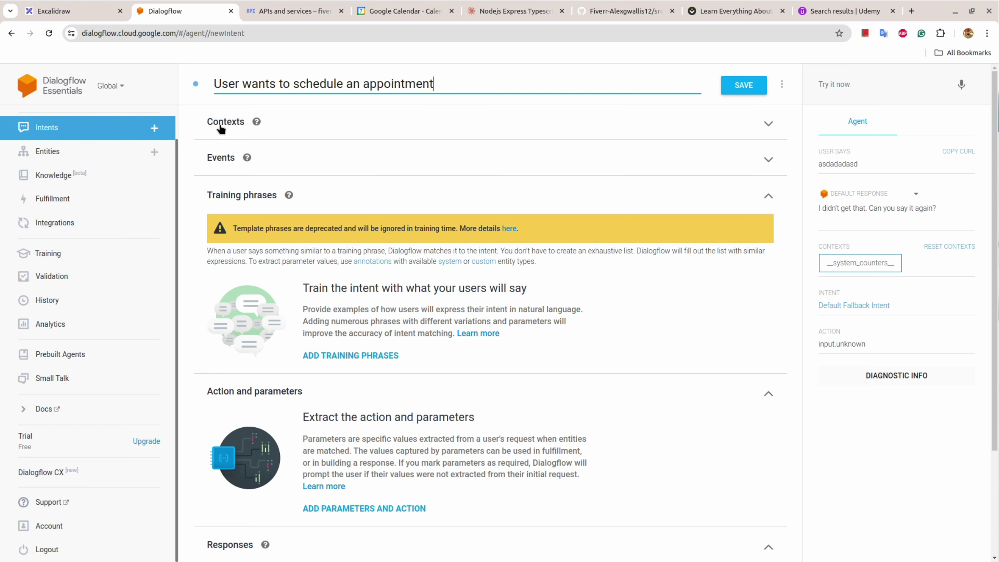
click(78, 10)
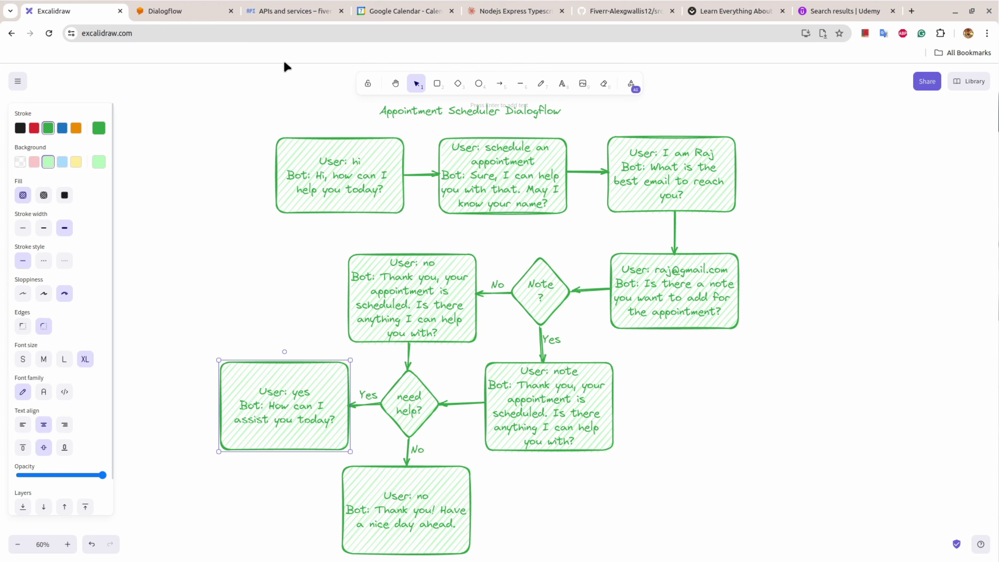
Step: Give the intent the output context await-name with lifespan 1
click(165, 10)
click(217, 122)
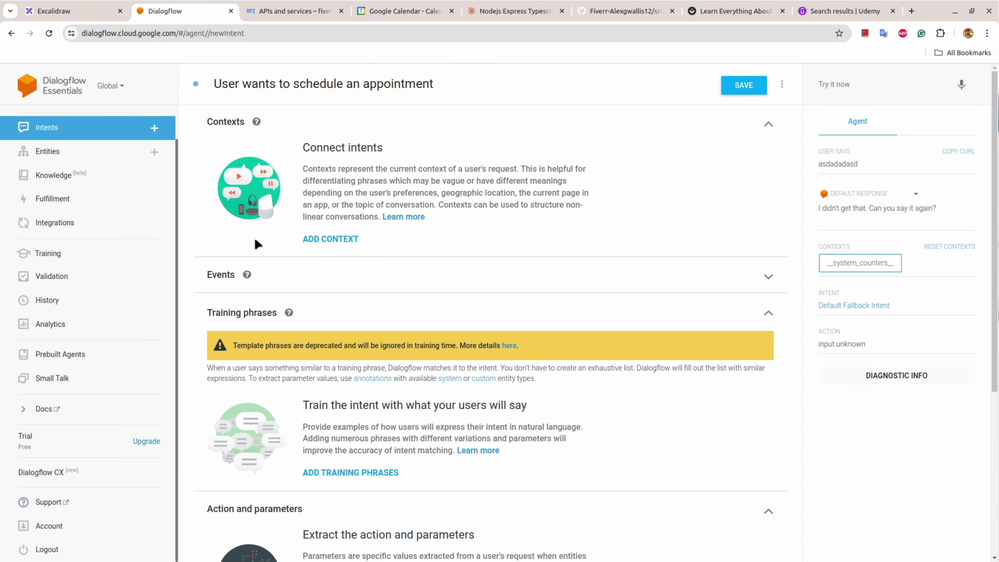
click(335, 238)
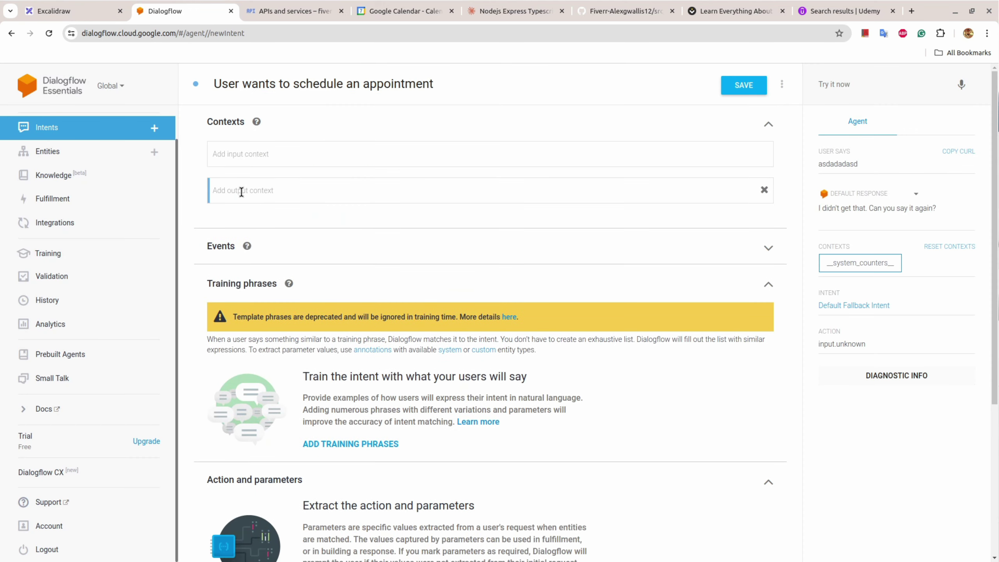
text(await-name)
key(Return)
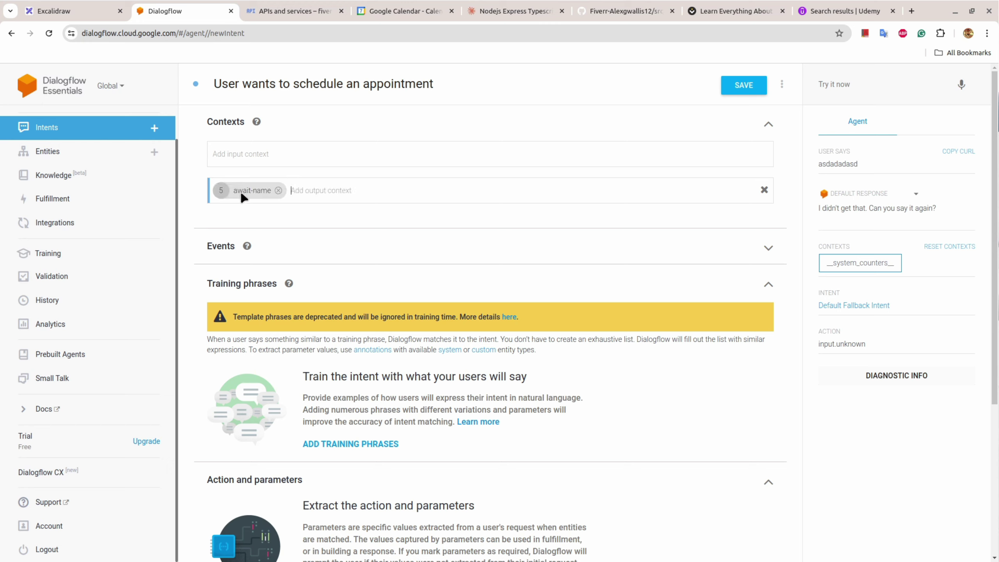
click(221, 190)
text(1)
Step: Add training phrases 'schedule an appoiuntment' and 'help me schedule an appointment', then save
click(371, 446)
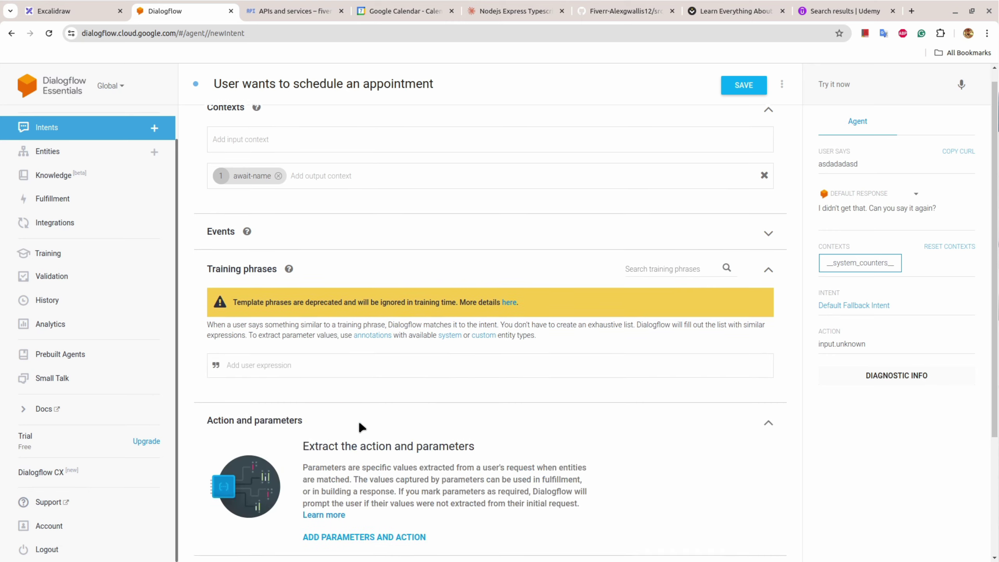
text(sh)
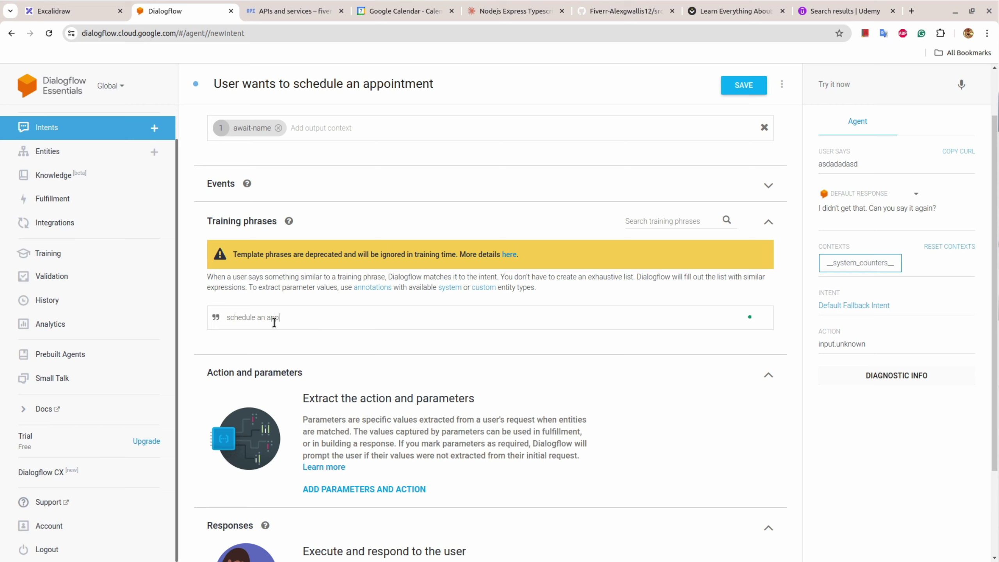
text(hedule an appoiuntment)
key(Return)
text(help me)
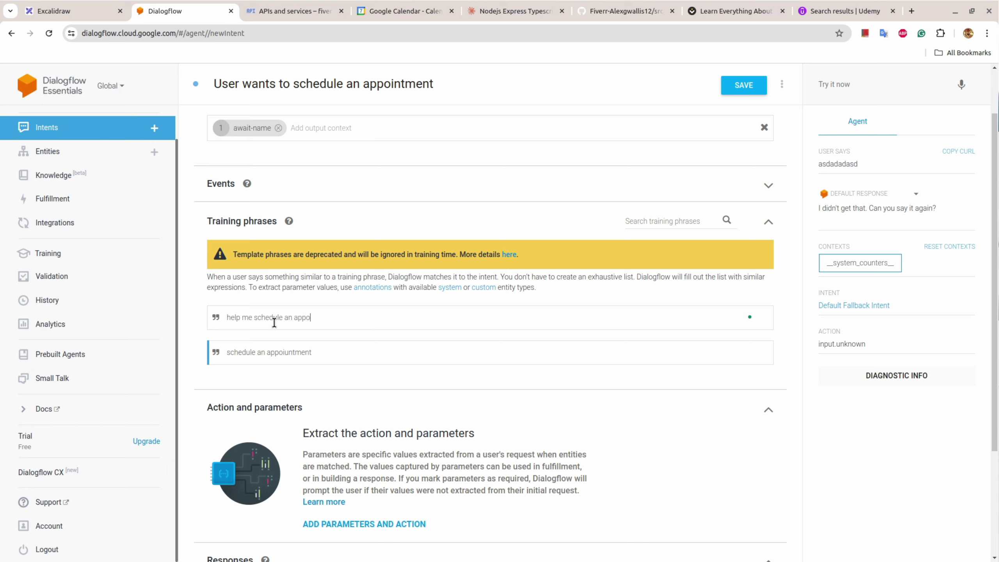
text(nt)
key(Return)
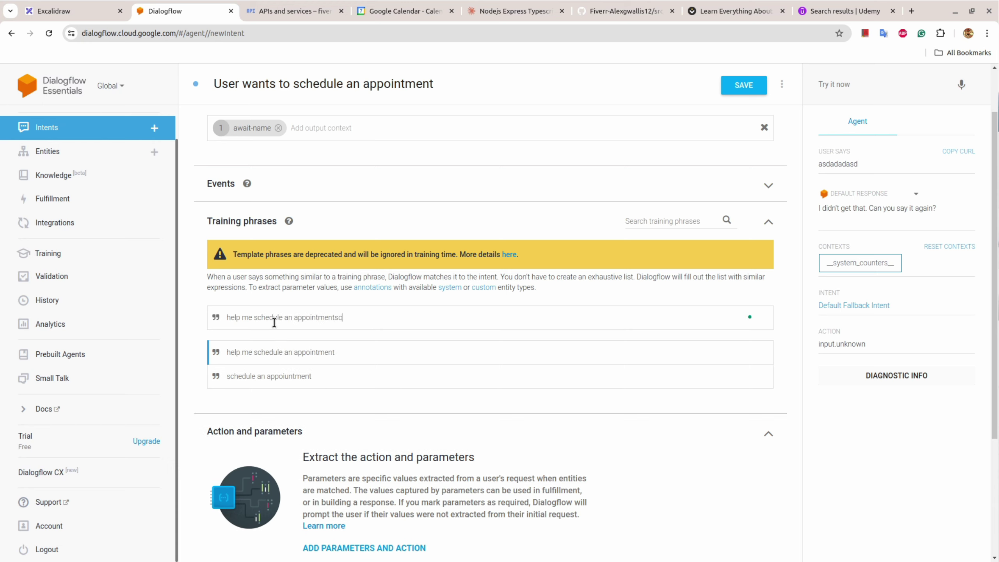
key(ctrl+s)
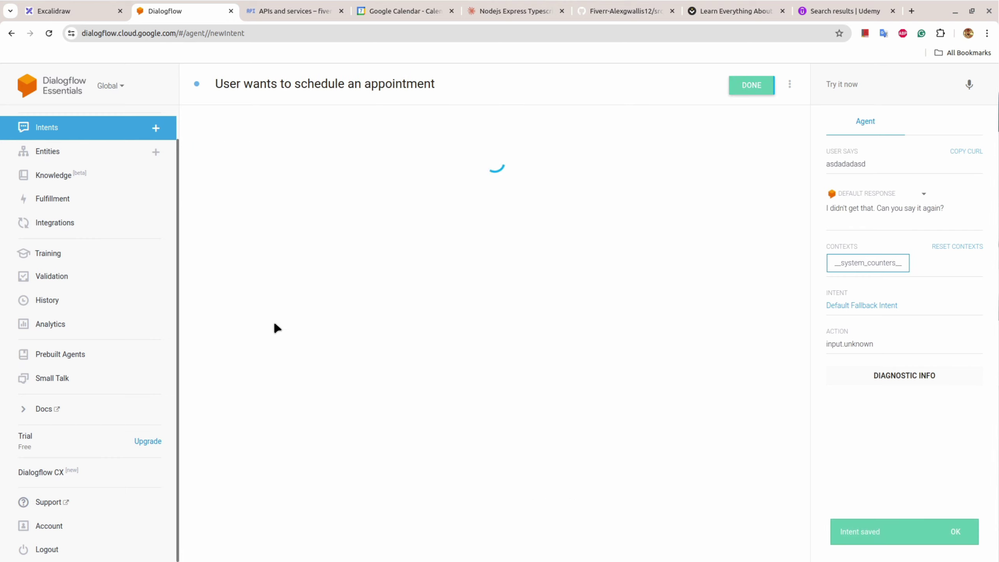
Step: Delete the garbled phrase and add 'schedule an appointment for me', 'book an appointment', 'i need an appointment'
click(290, 383)
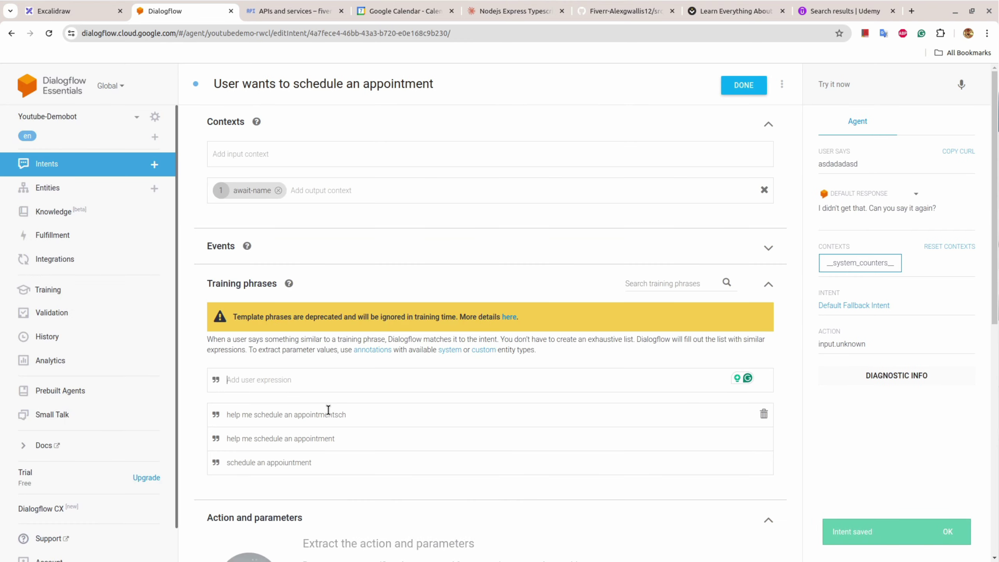
click(765, 415)
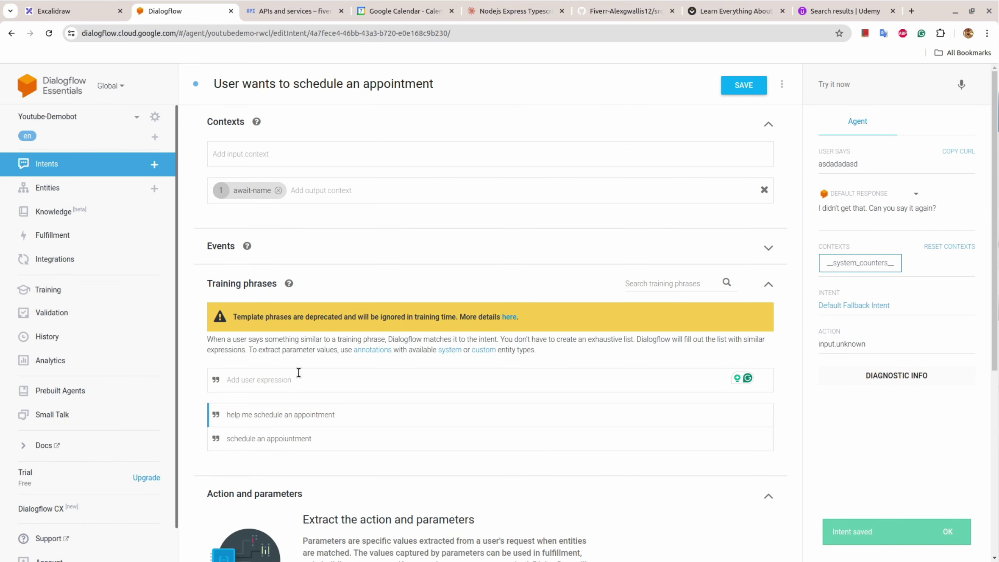
click(297, 377)
text(schedule)
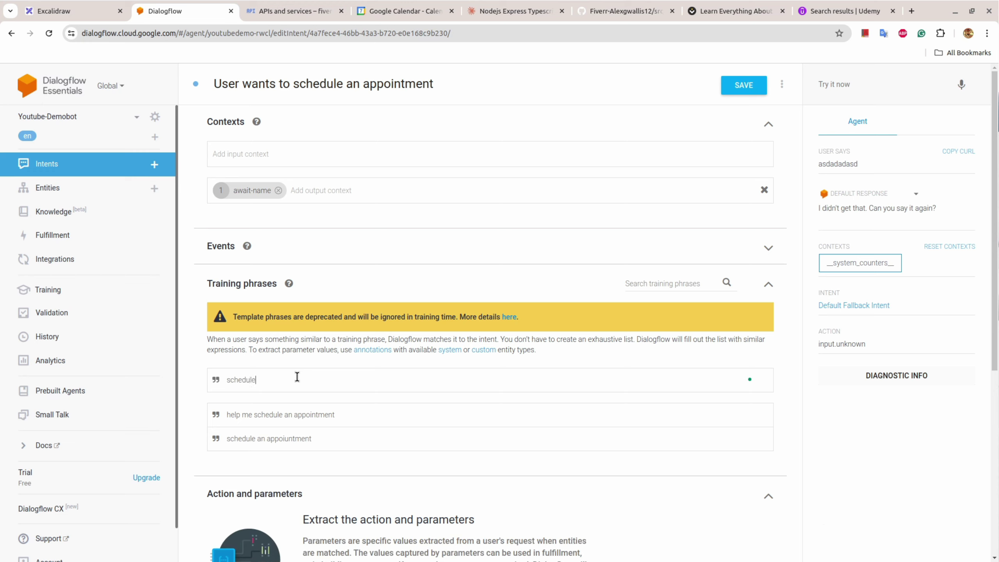
text( an appointmew)
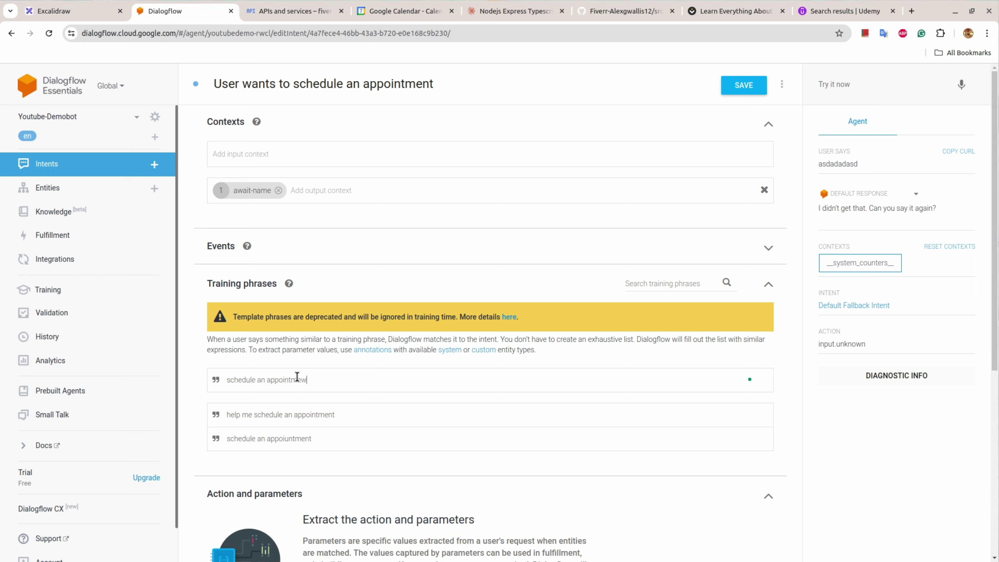
text(nt)
key(BackSpace)
key(BackSpace)
key(BackSpace)
key(BackSpace)
text(ent for me)
key(Return)
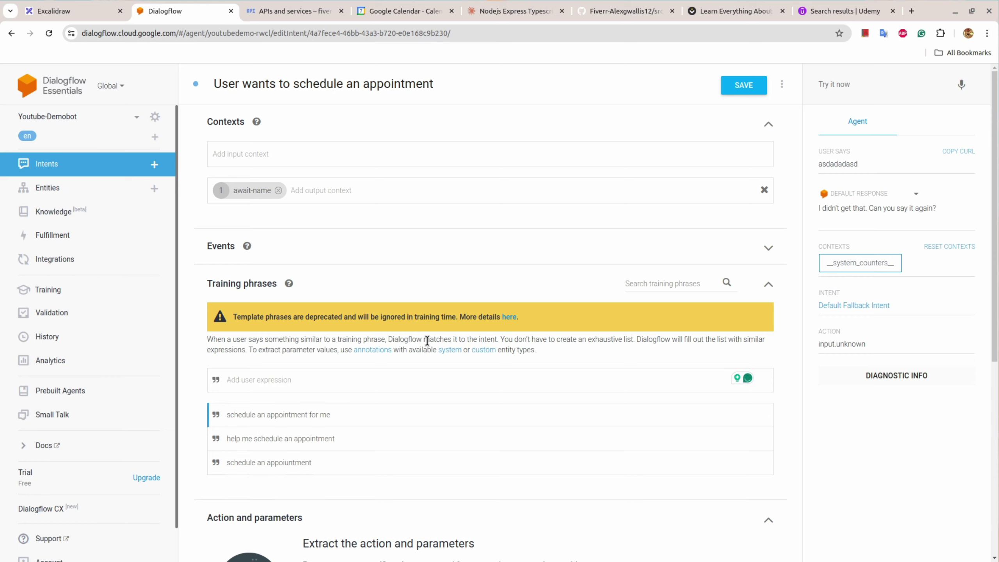
text(book an appointment)
key(Return)
text(i need an apo)
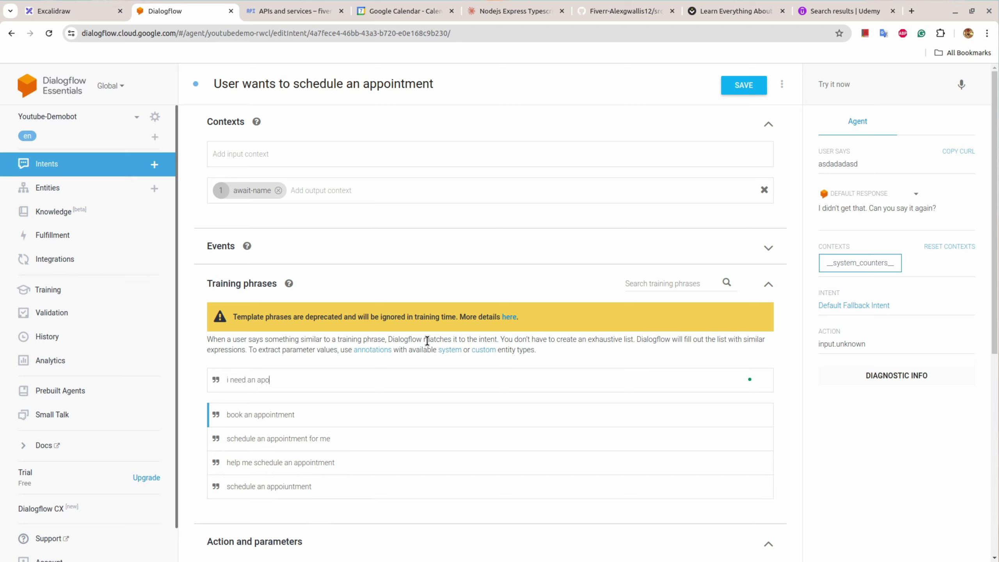
text(ointment)
key(Return)
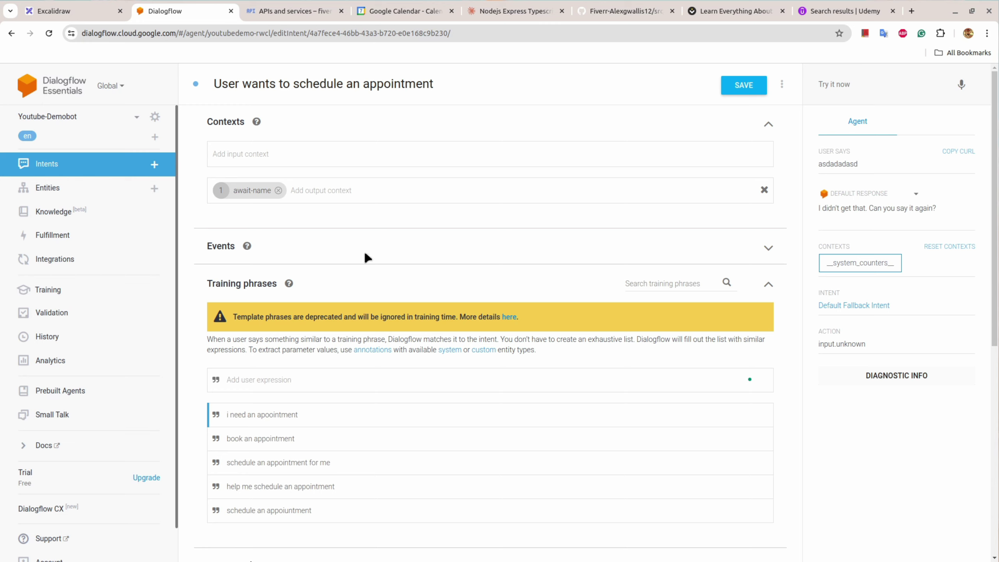
scroll(319, 194, down, 9)
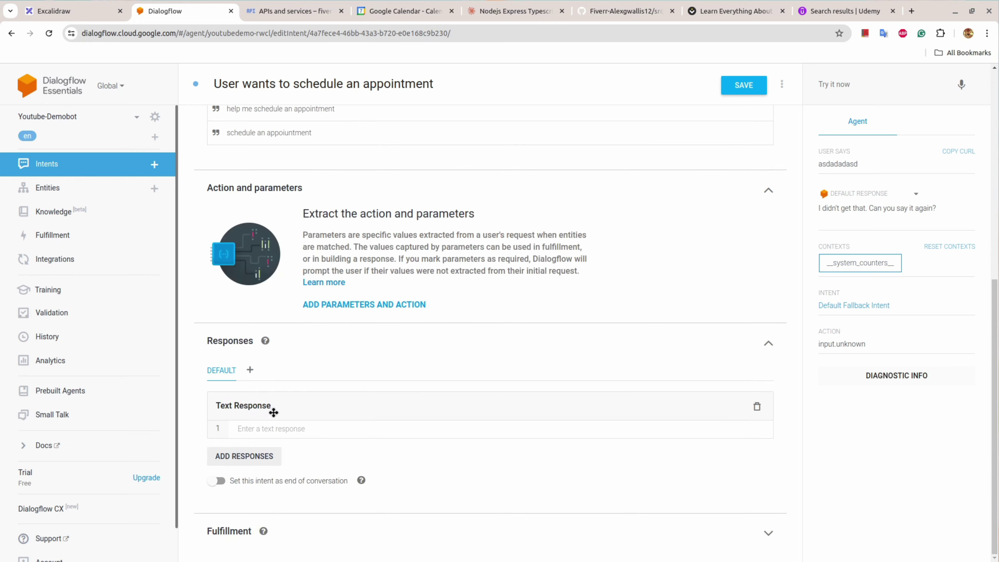
Step: Paste the flowchart's 'Sure, I can help you with that. May I know your name?' as the reply and save
click(279, 427)
click(47, 11)
click(488, 179)
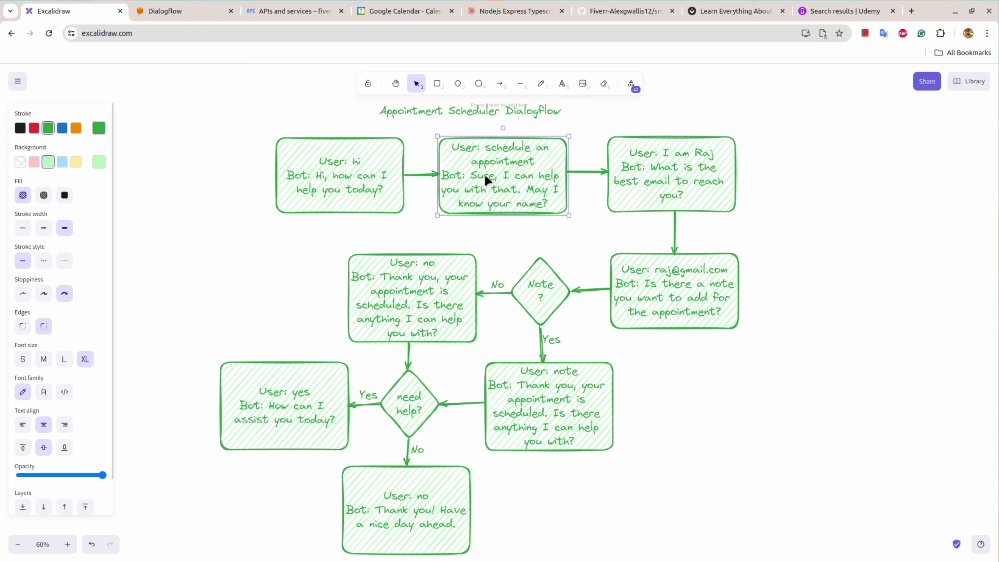
double_click(488, 179)
drag(473, 175, 553, 198)
key(ctrl+c)
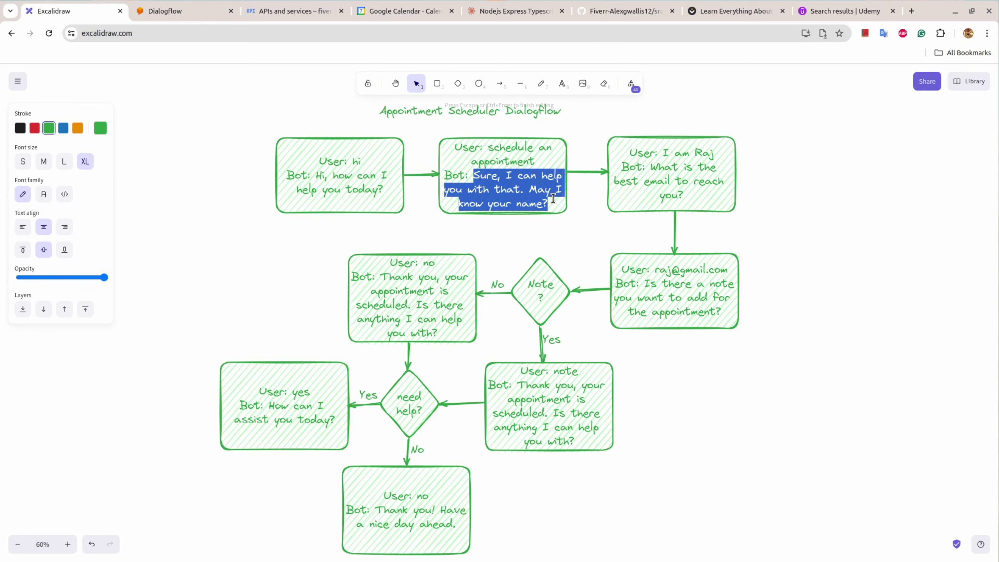
click(209, 11)
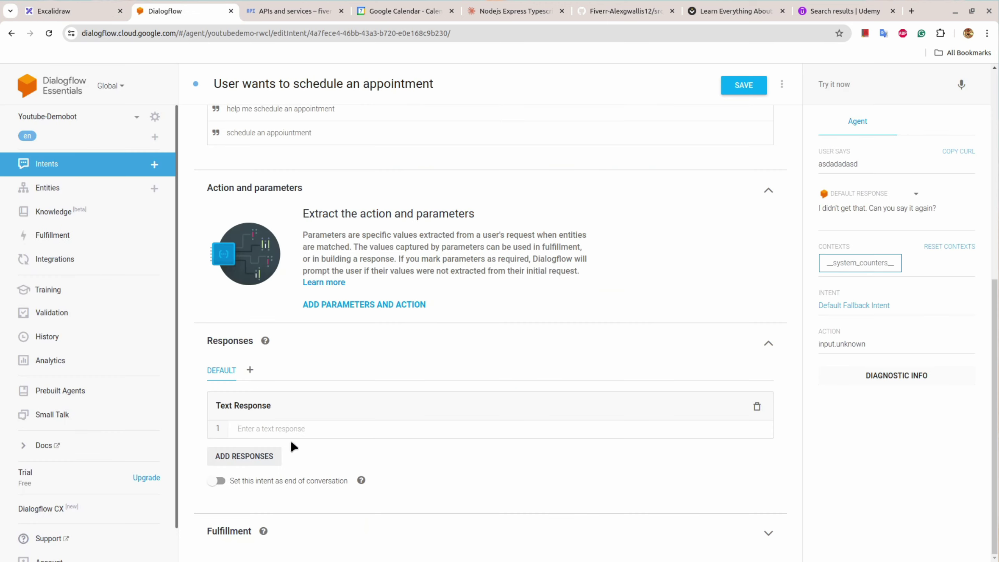
click(287, 428)
key(ctrl+v)
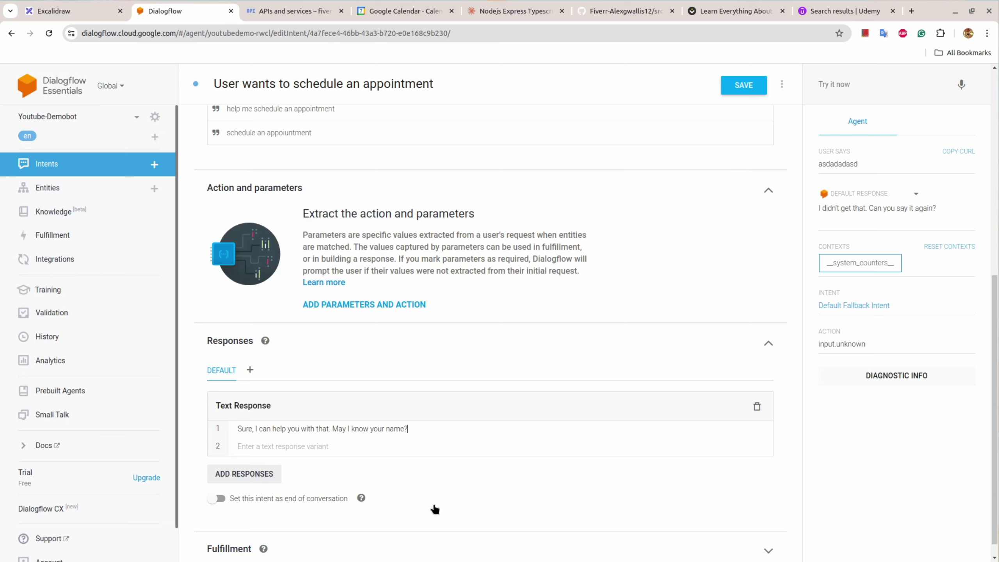
click(747, 91)
click(154, 164)
Step: Name the intent 'User provides name' with input context await-name, removing await-name from outputs
click(291, 81)
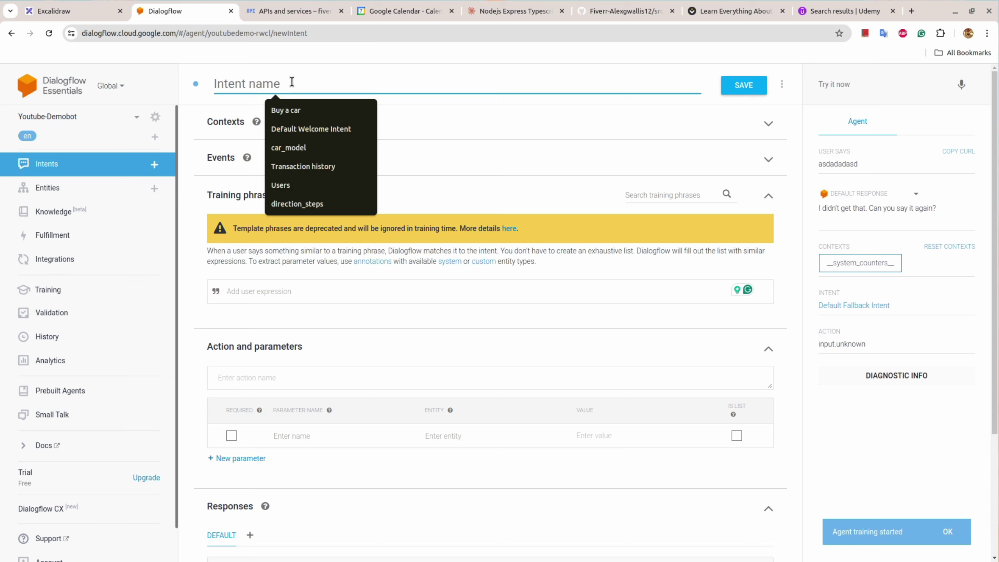
text(User provides name)
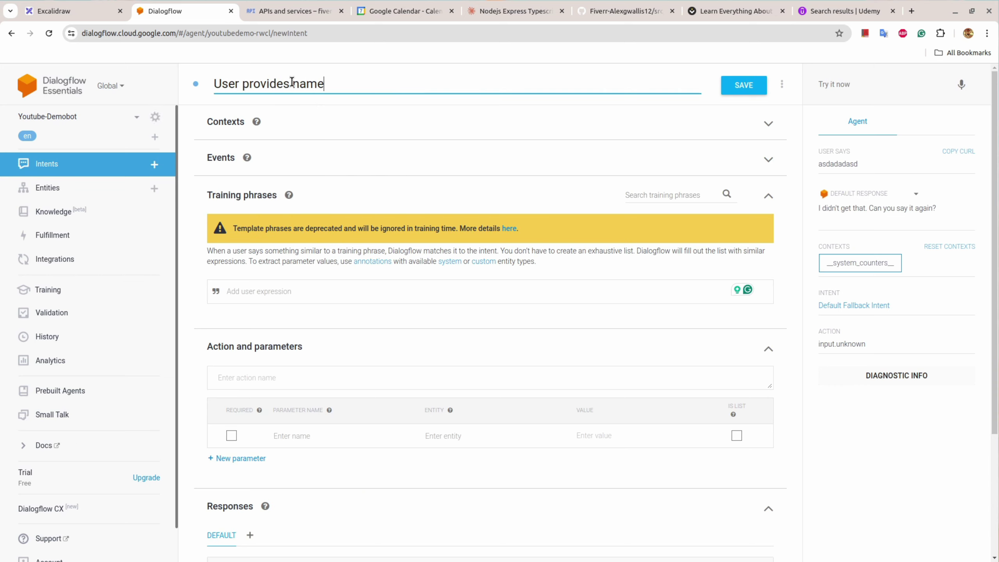
click(67, 12)
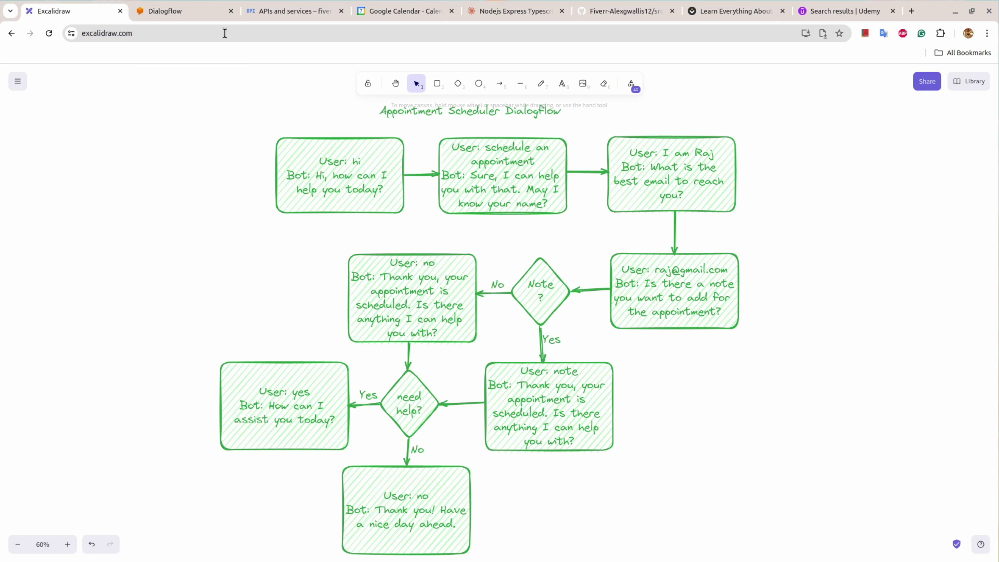
click(222, 11)
click(229, 126)
click(239, 156)
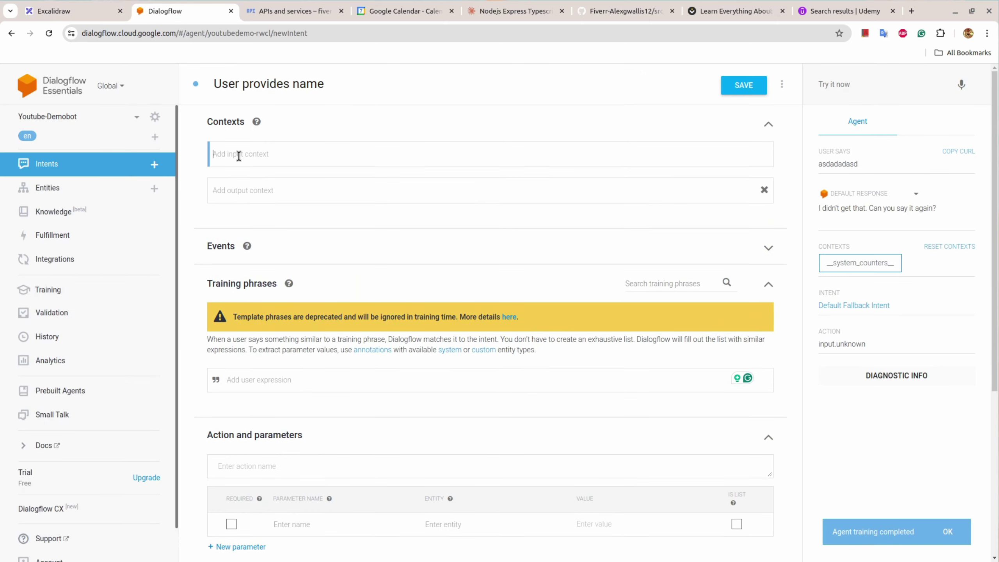
text(awa)
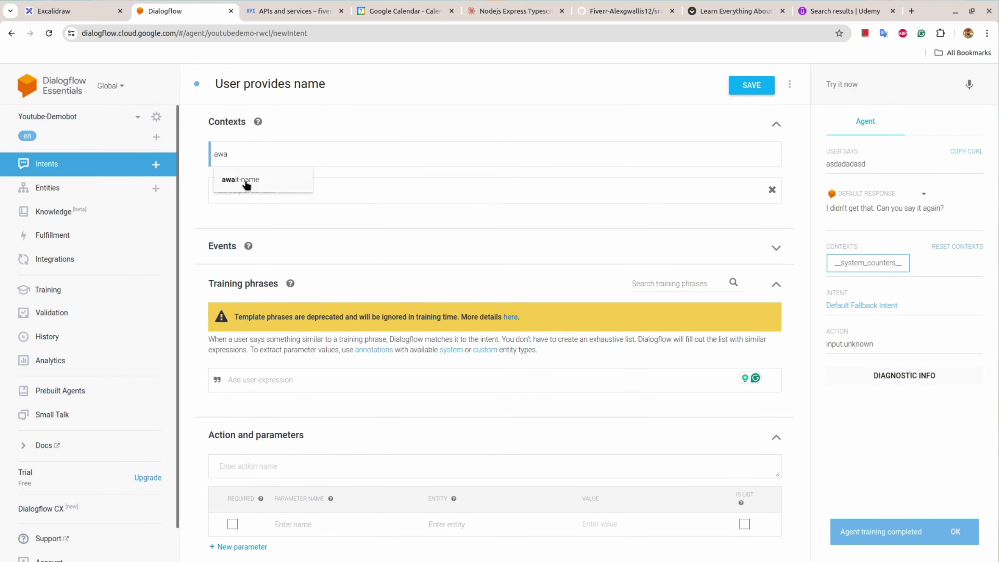
click(245, 182)
click(278, 191)
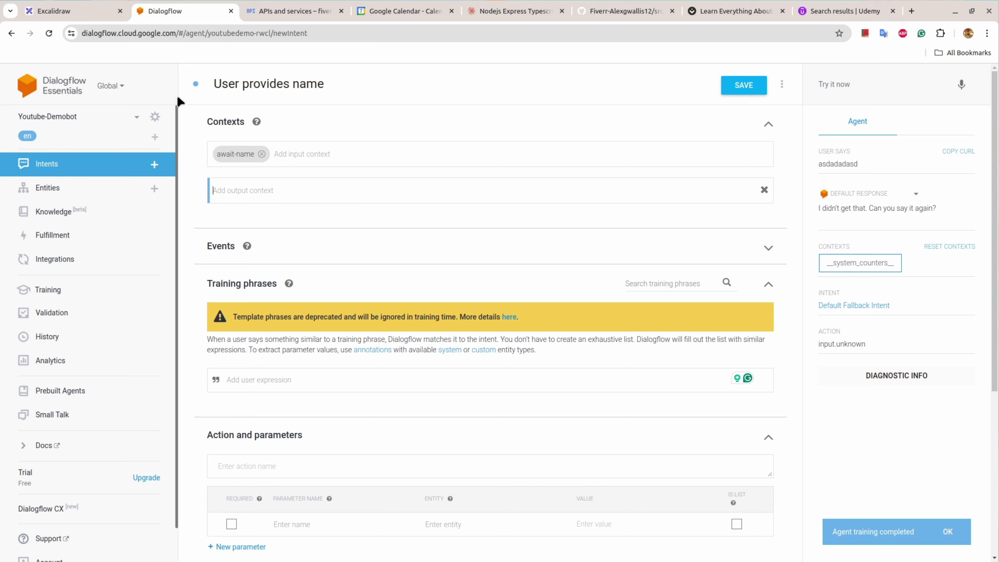
Step: Add await-email as the output context and begin a 'this is' training phrase
click(112, 9)
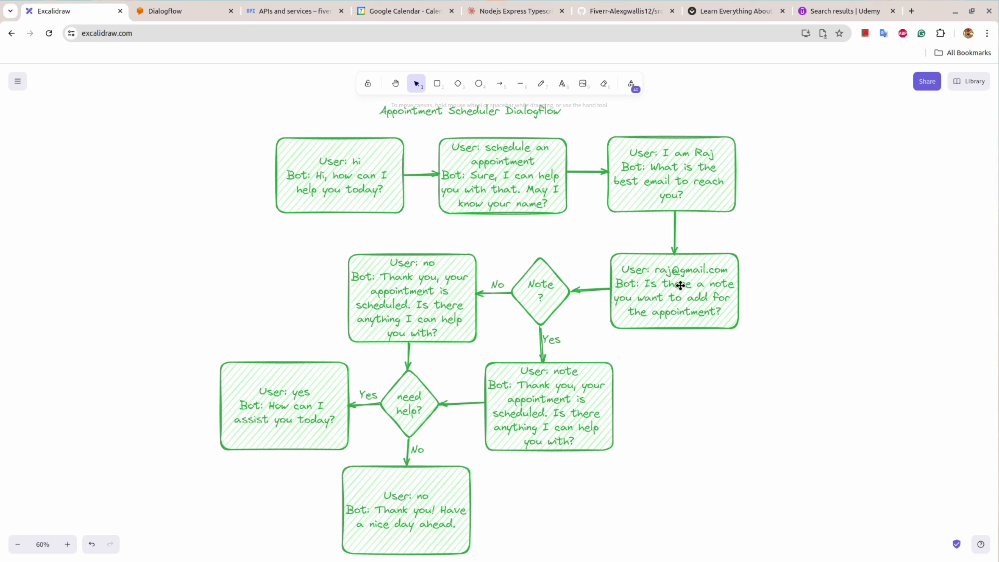
click(208, 11)
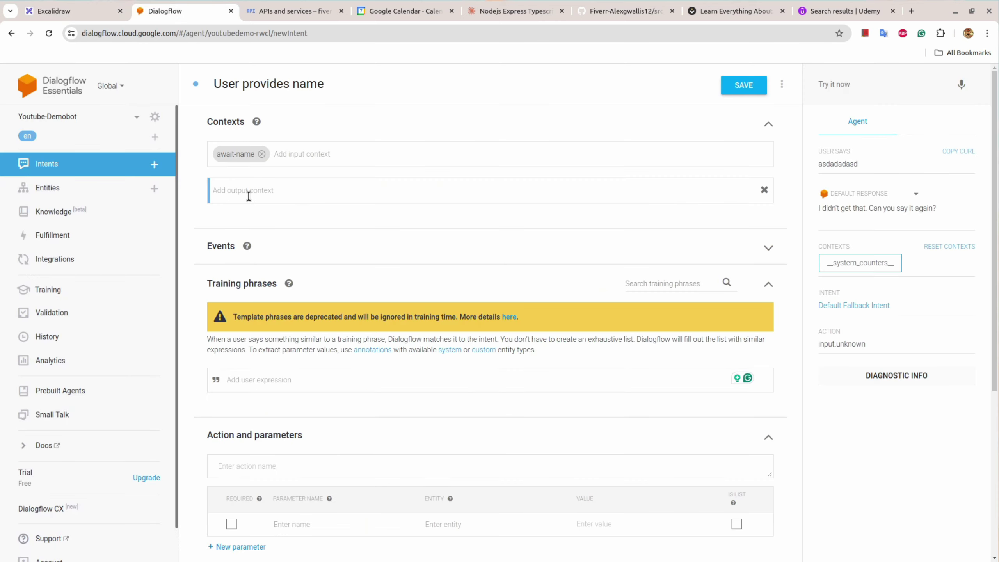
text(await-email)
key(Return)
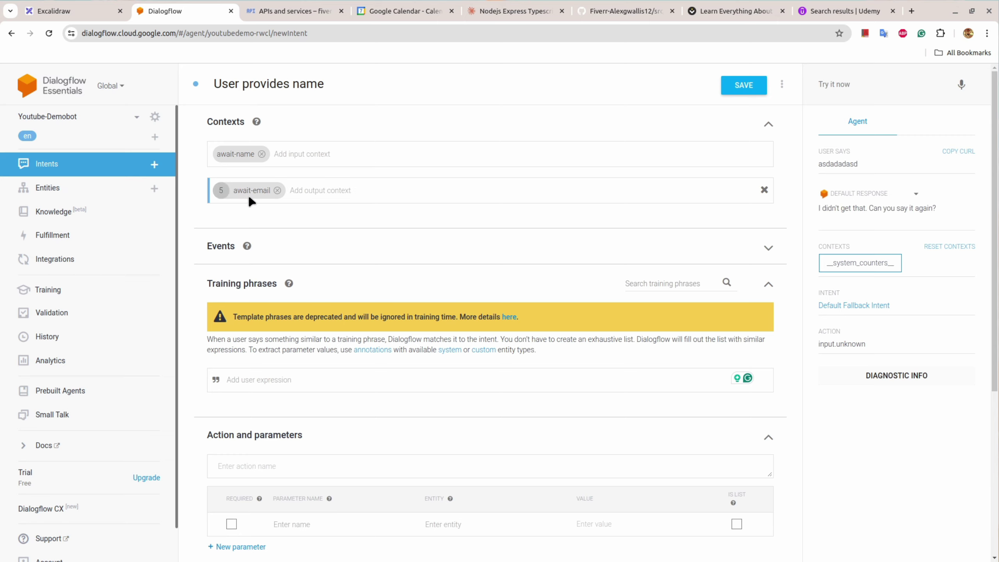
click(220, 190)
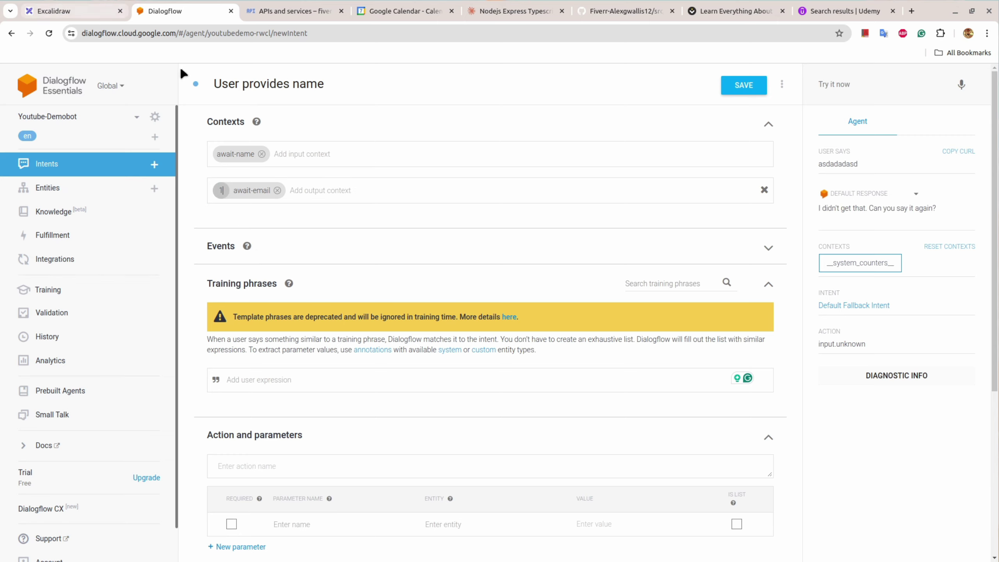
scroll(401, 290, down, 3)
click(285, 259)
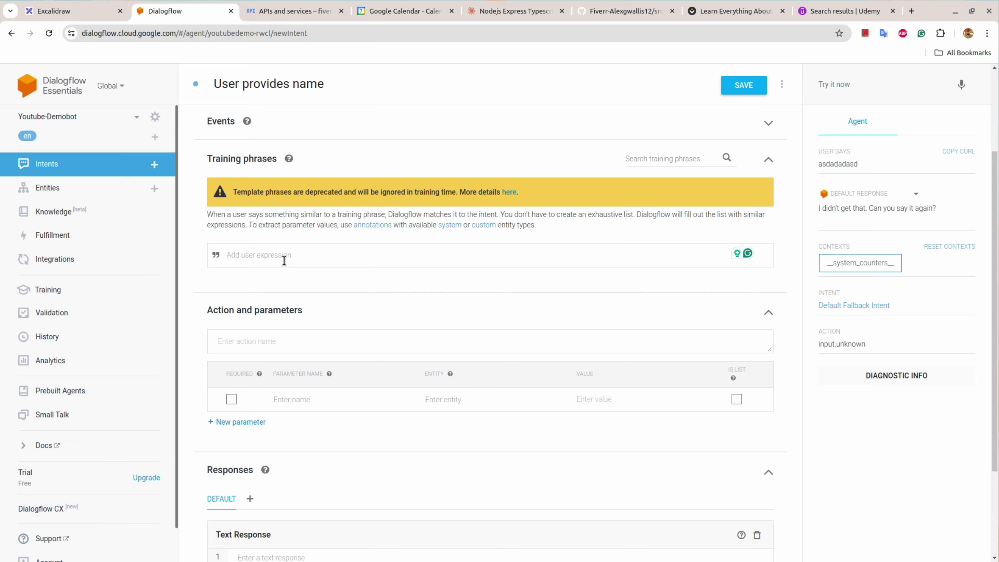
text(this is raj)
key(Return)
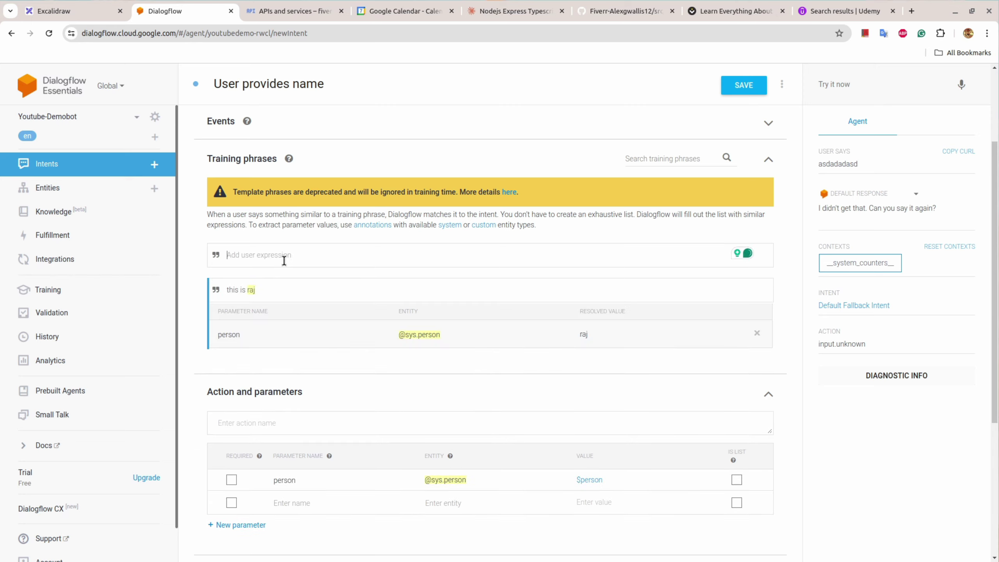
text(my name is raj)
key(Return)
text(itr)
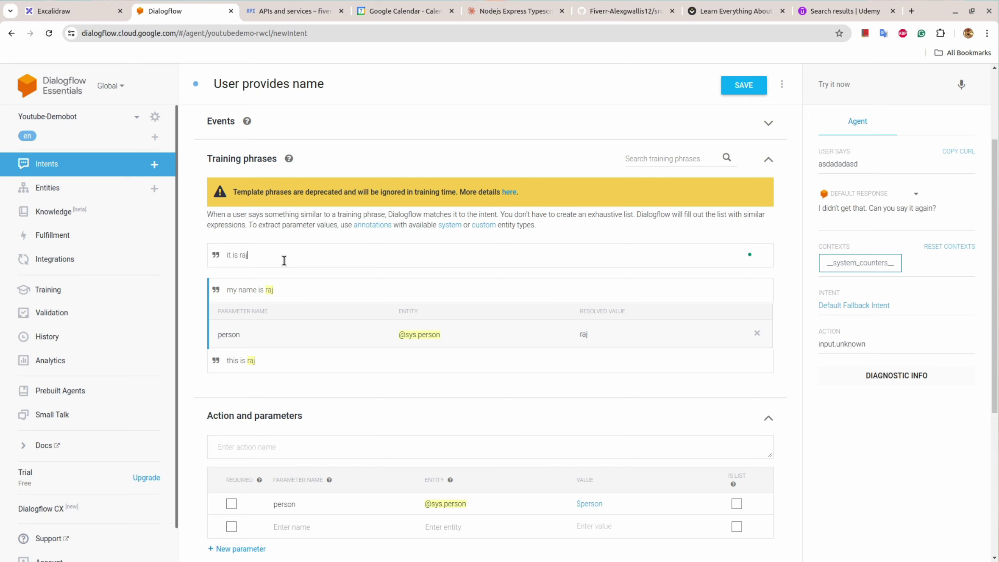
key(Return)
text(raj)
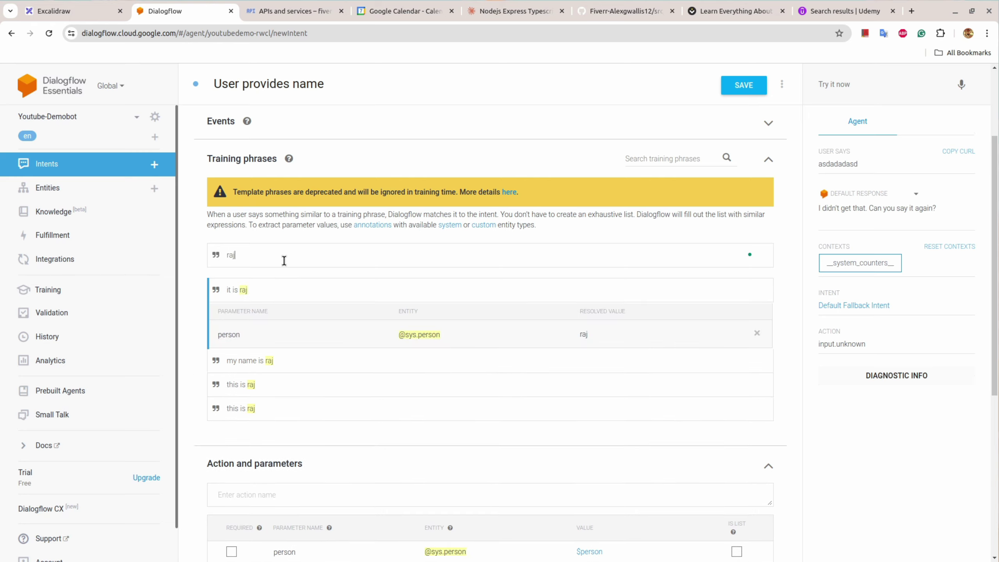
key(Return)
text(i am)
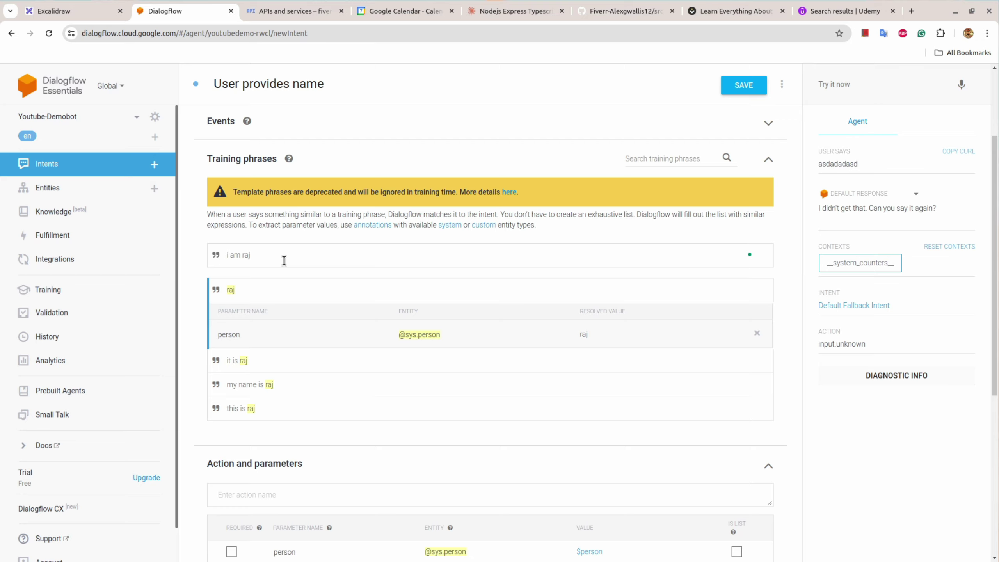
text( raj)
key(Return)
Step: Set the reply 'Than you $person.name, what is the best email to reach you?' and save
scroll(408, 339, down, 6)
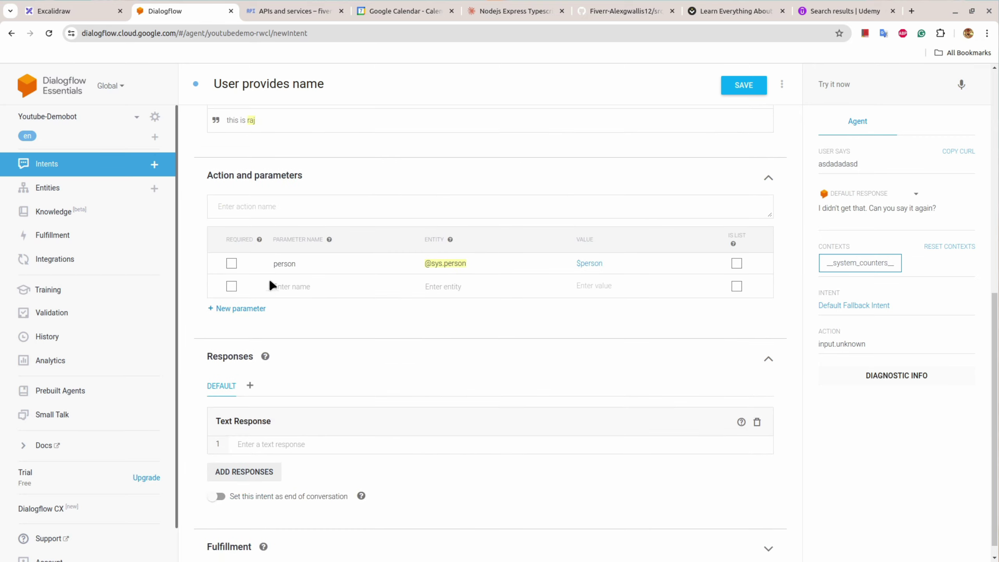
scroll(286, 286, up, 5)
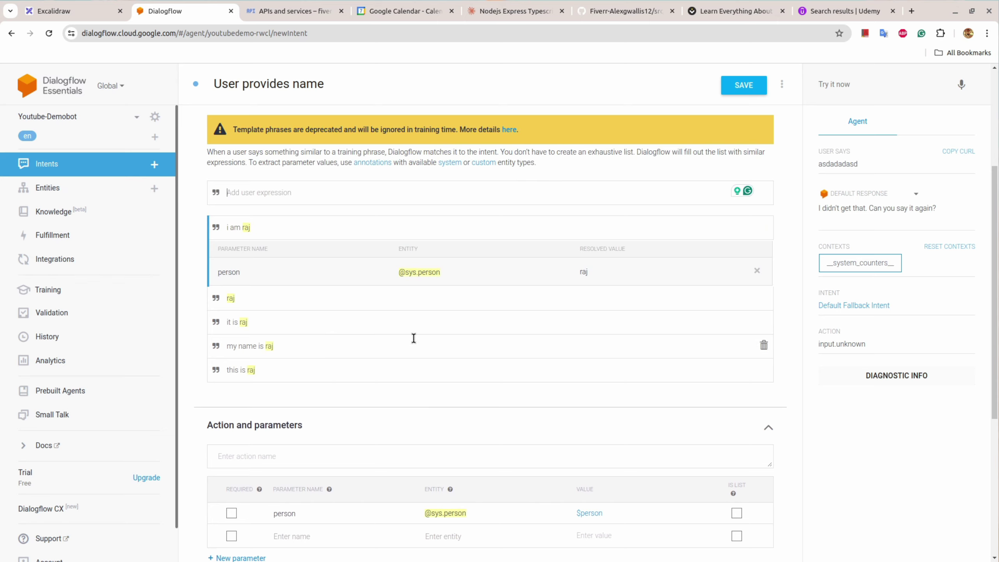
scroll(413, 337, down, 5)
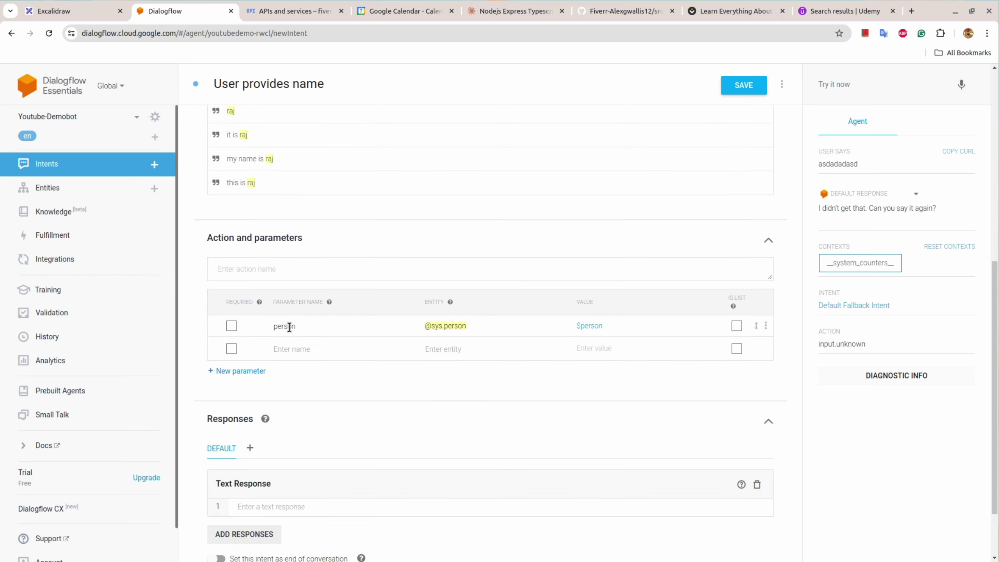
scroll(437, 374, down, 2)
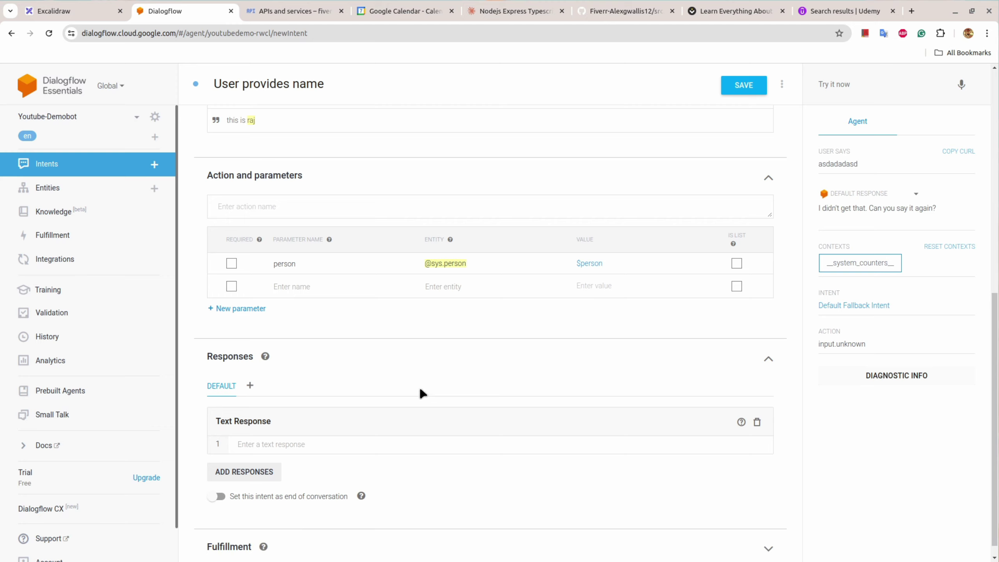
click(290, 444)
text(Than you)
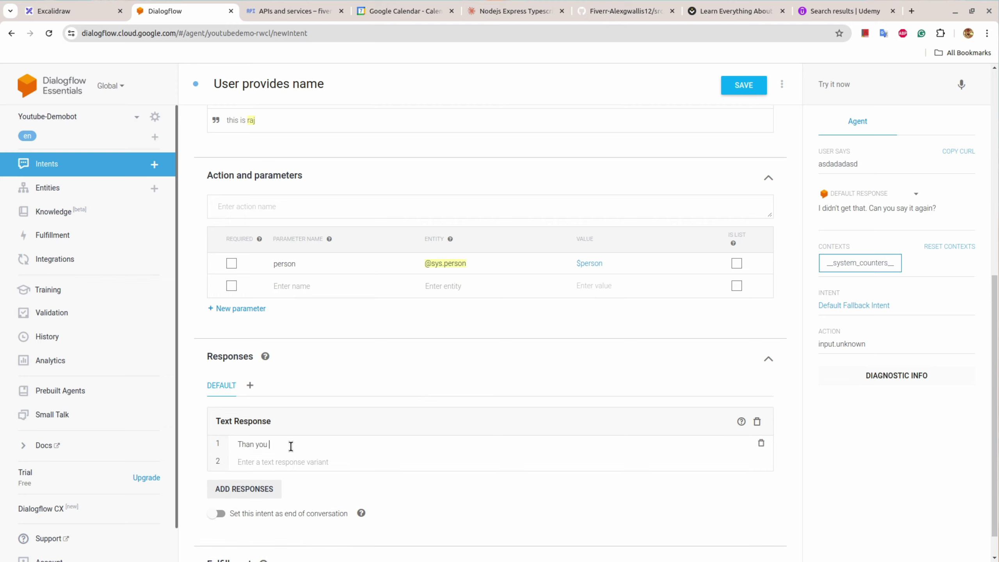
text( $)
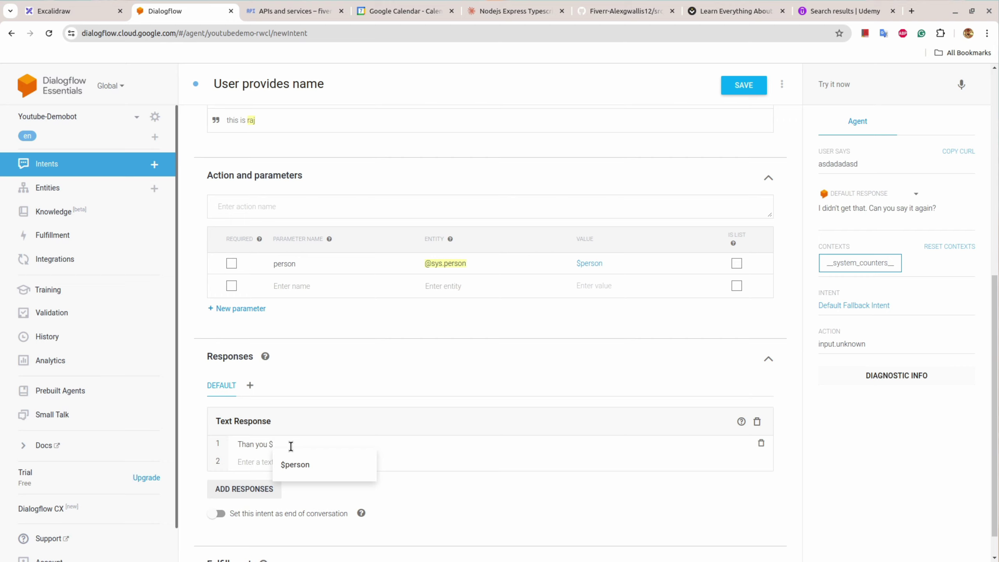
text(person.)
text(name, what is the best email to reach you?)
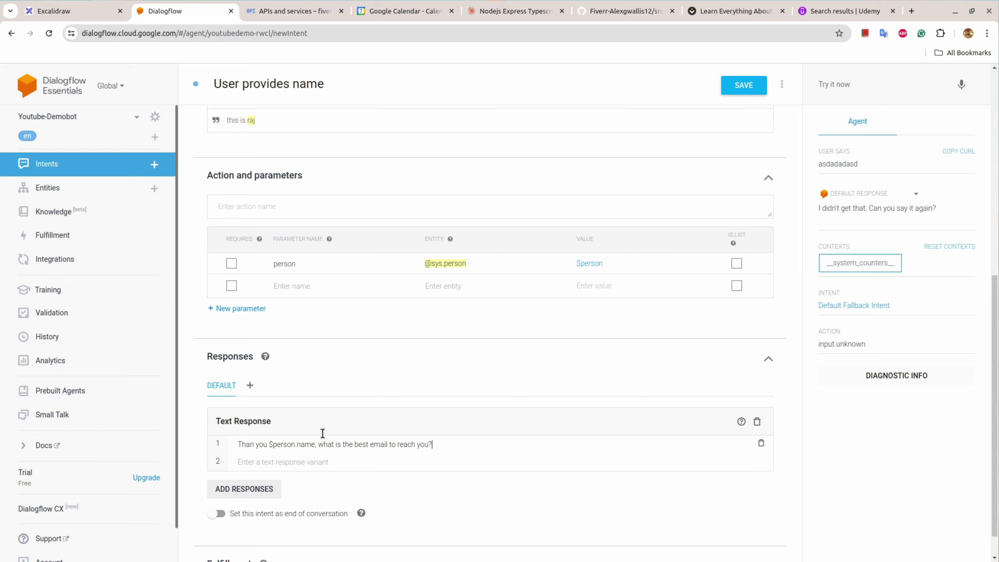
click(745, 86)
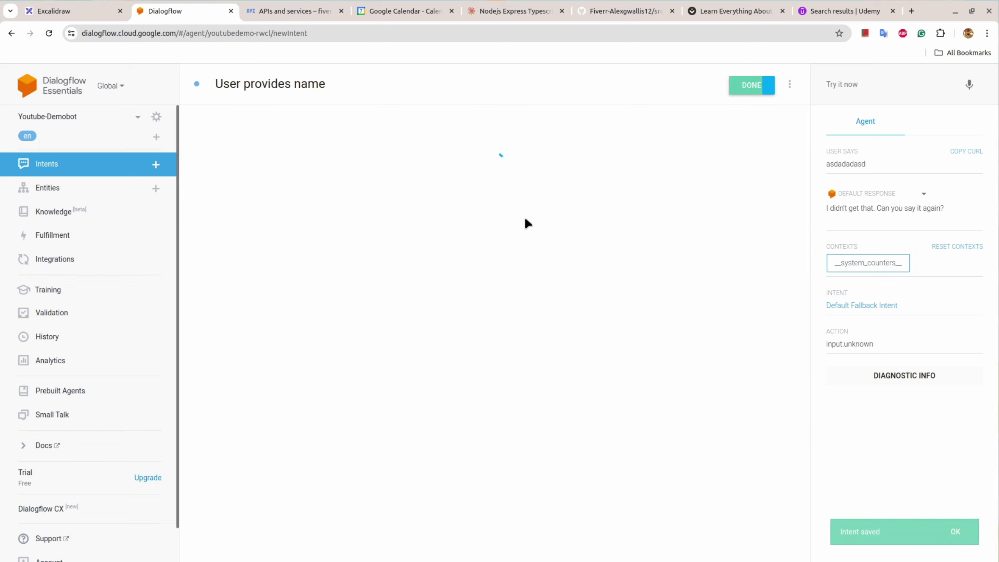
click(85, 11)
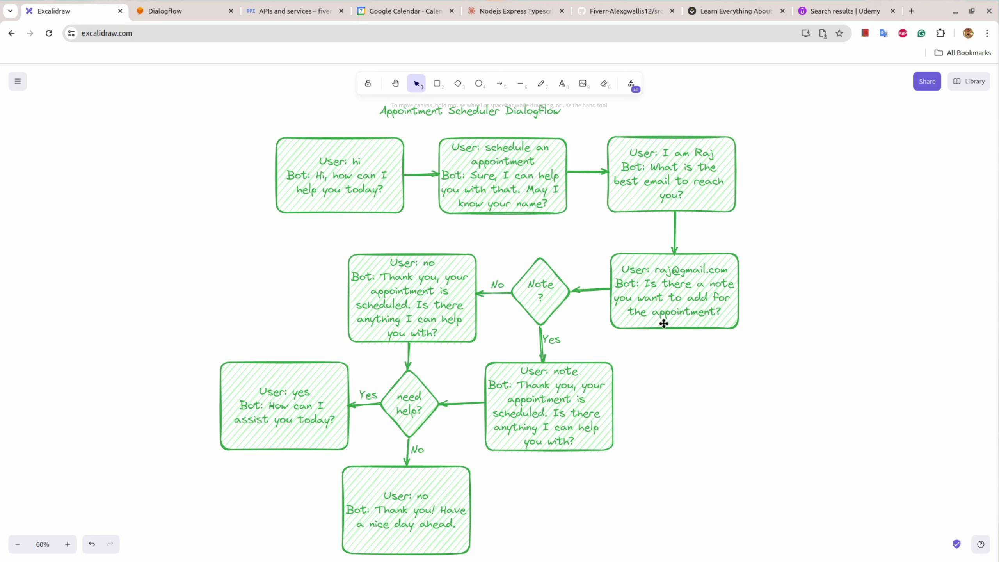
Step: Delete the arrow into the Note ? diamond, move the email box up-right, and place a copy below
click(666, 296)
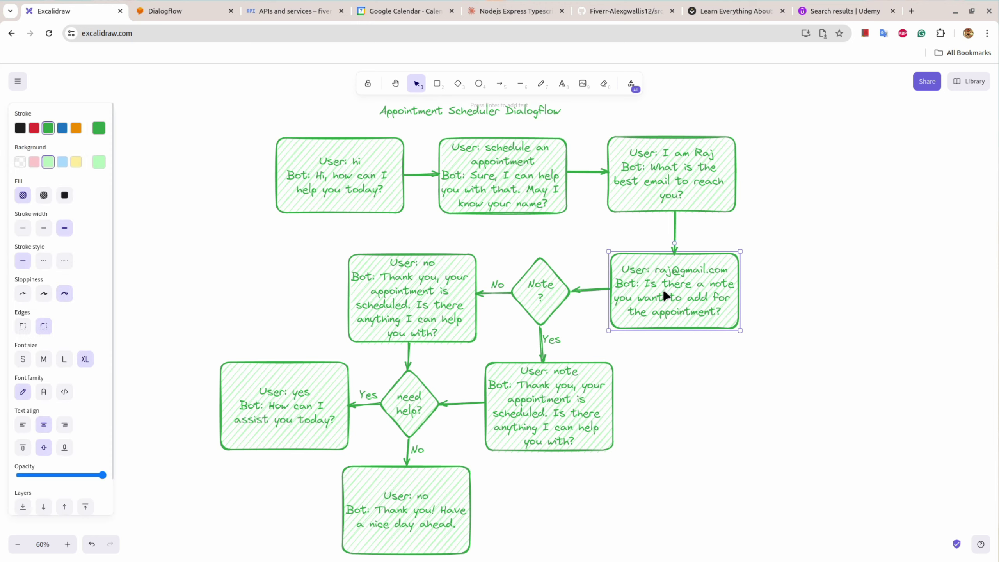
click(597, 291)
key(Delete)
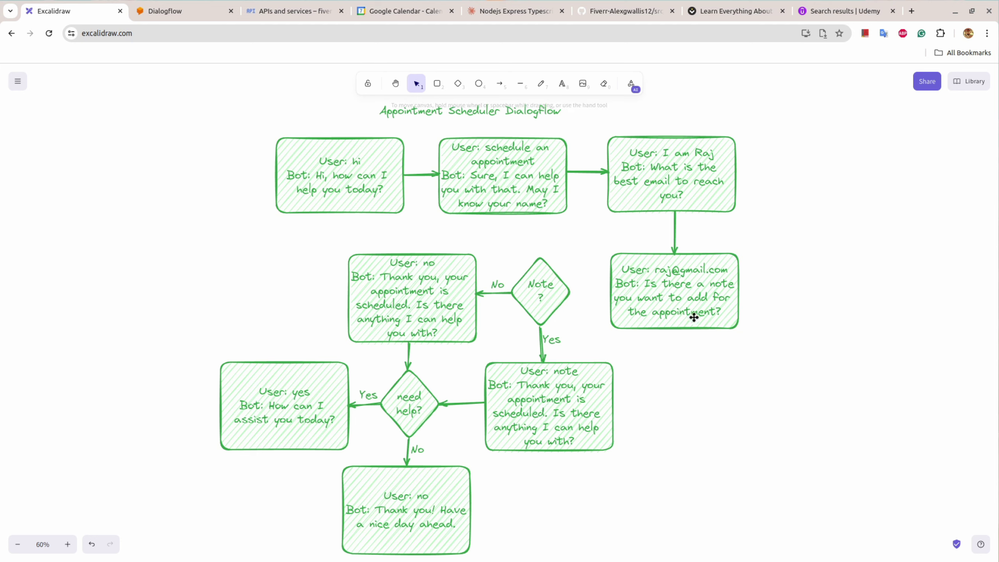
drag(686, 279, 877, 157)
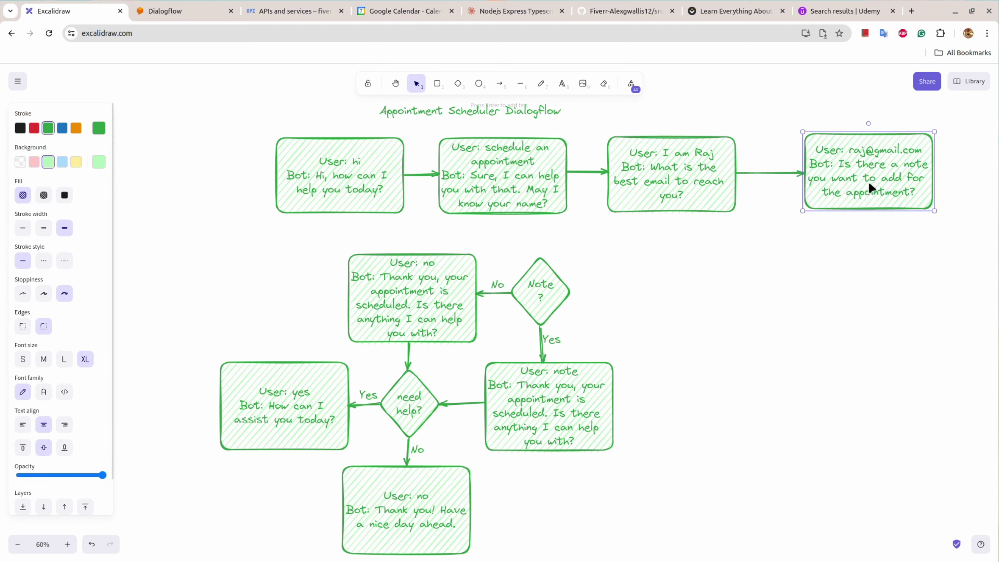
drag(870, 188, 726, 302)
Step: Change the moved box's bot line to 'What is the best day and time for the appointment to you?'
double_click(847, 190)
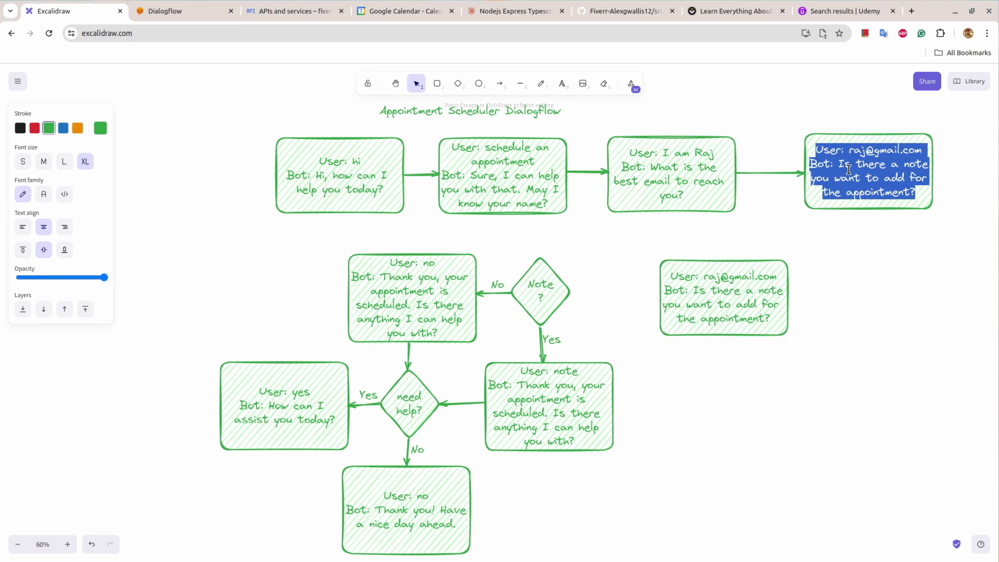
click(848, 189)
drag(840, 163, 919, 191)
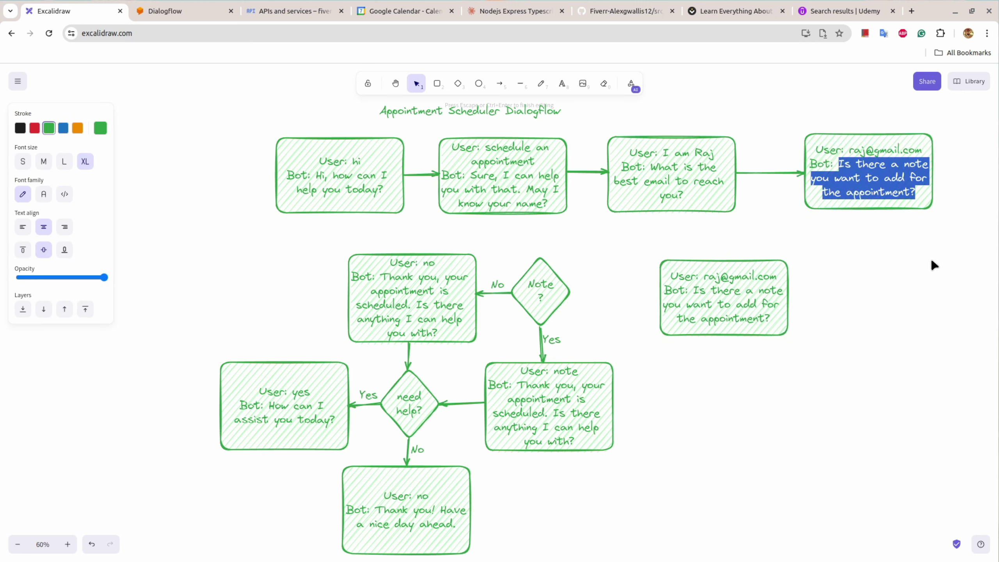
text(What )
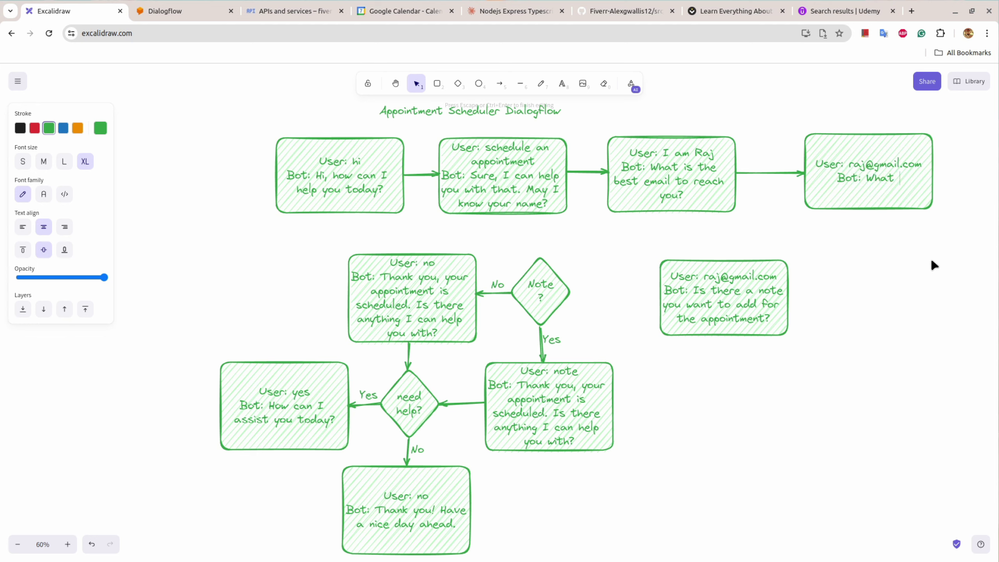
text(is the bes)
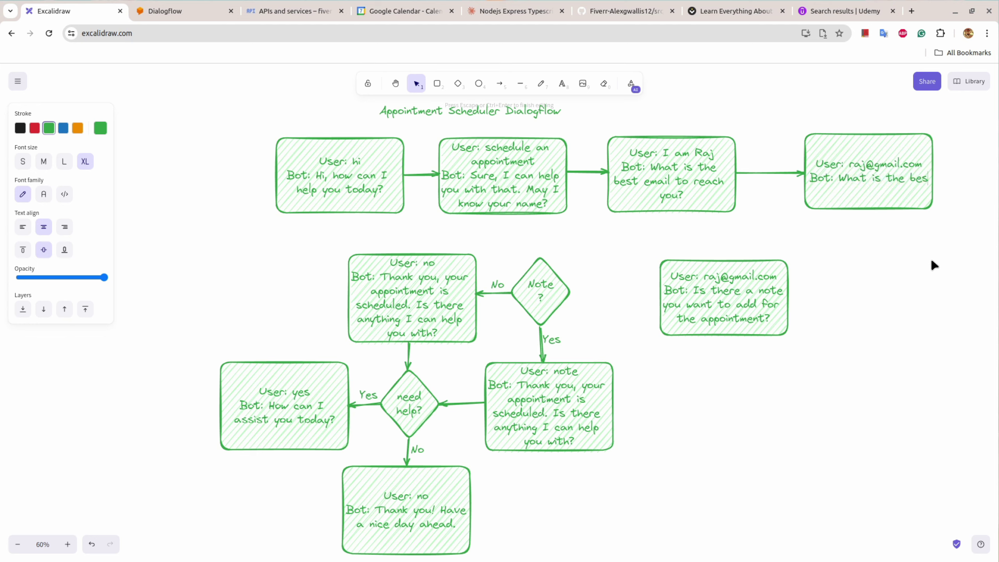
text(t day and time )
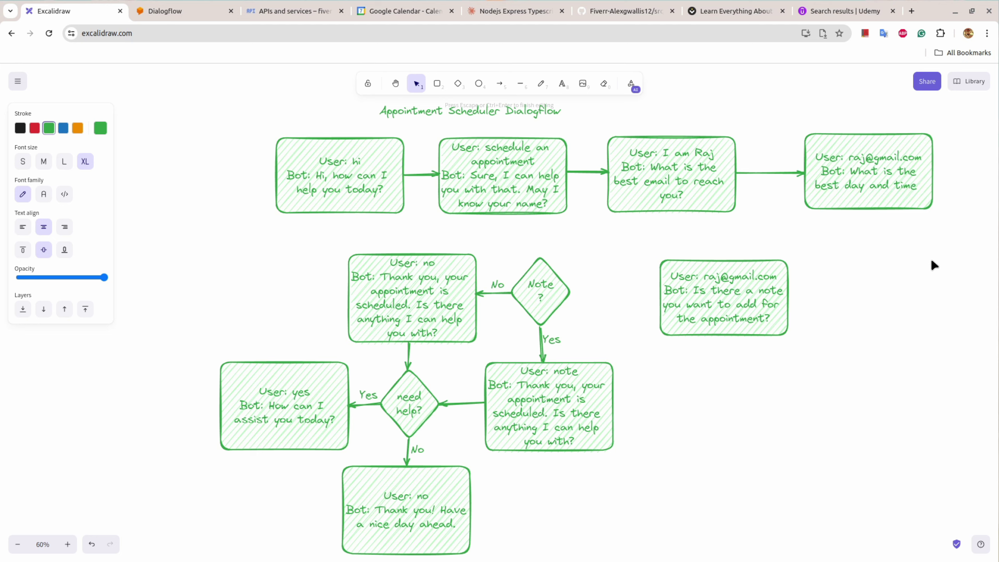
text(for the)
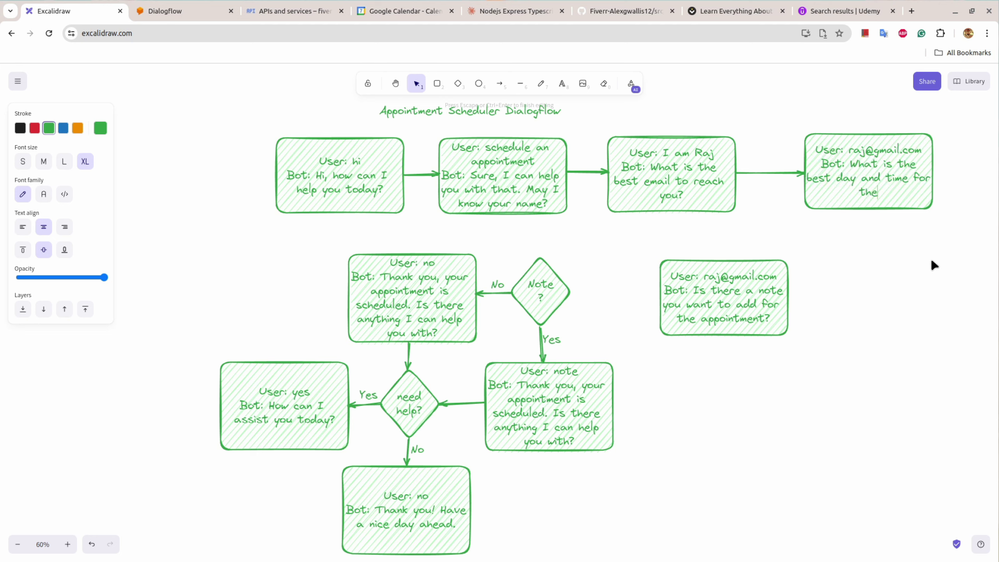
text( appointment to )
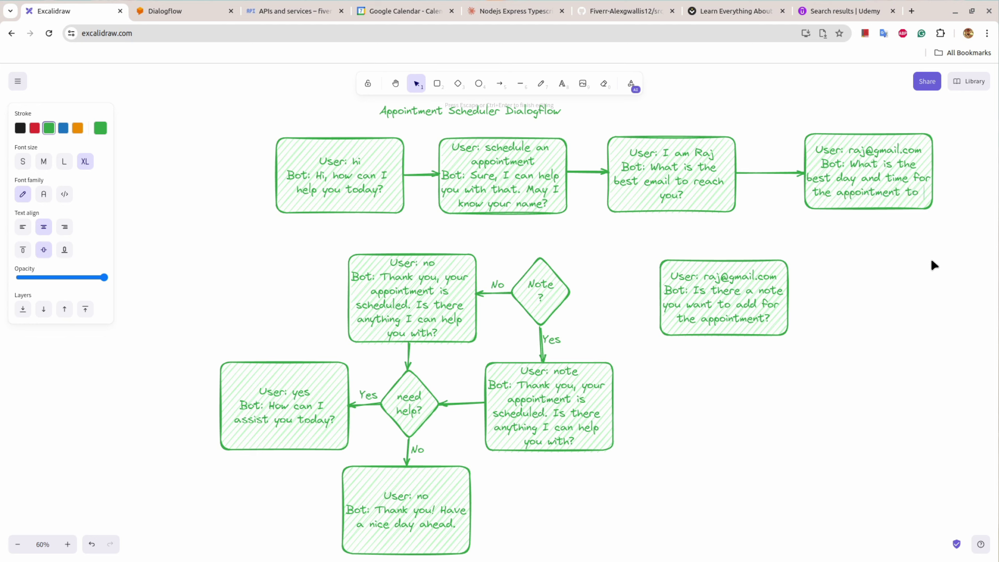
text(you>)
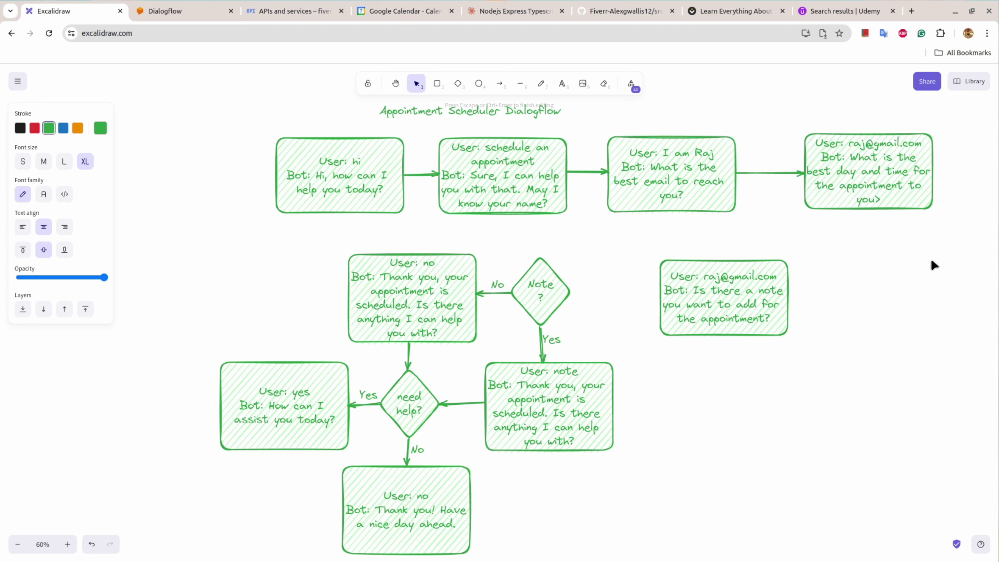
key(BackSpace)
text(?)
click(861, 177)
text(5)
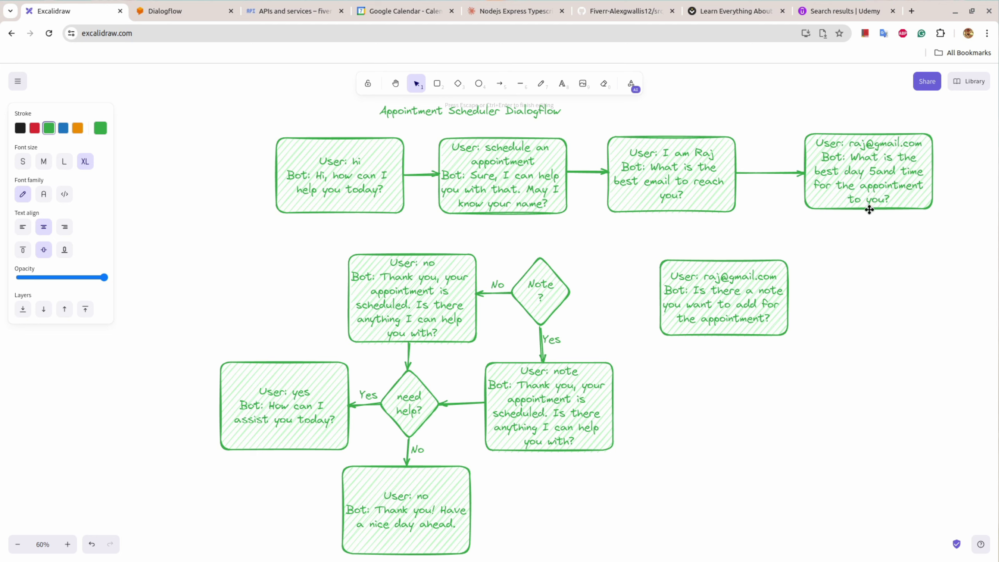
text(5)
key(BackSpace)
key(BackSpace)
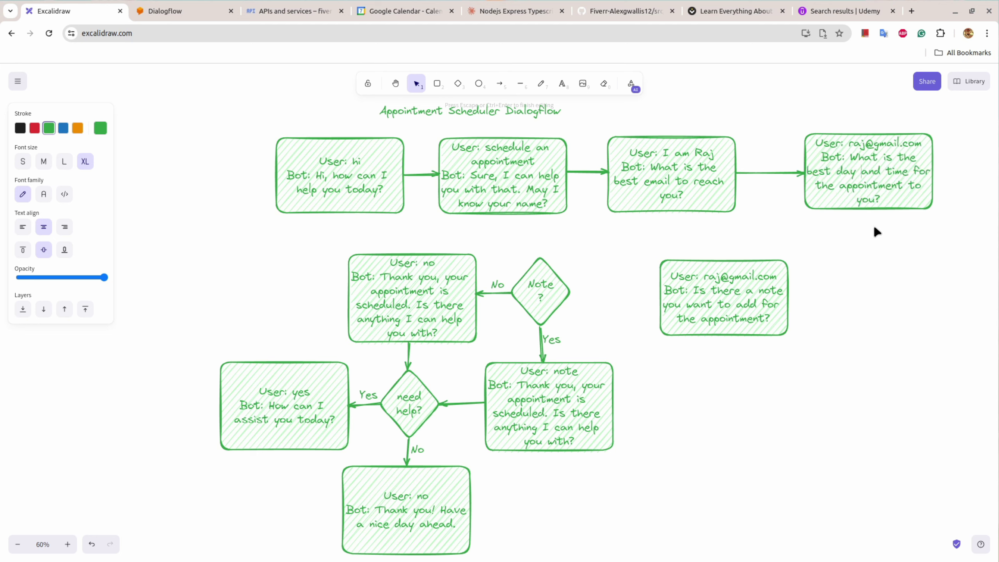
click(876, 231)
Step: Draw a curved arrow from the day-and-time box to the note box, and one from the note box to the Note ? diamond
key(5)
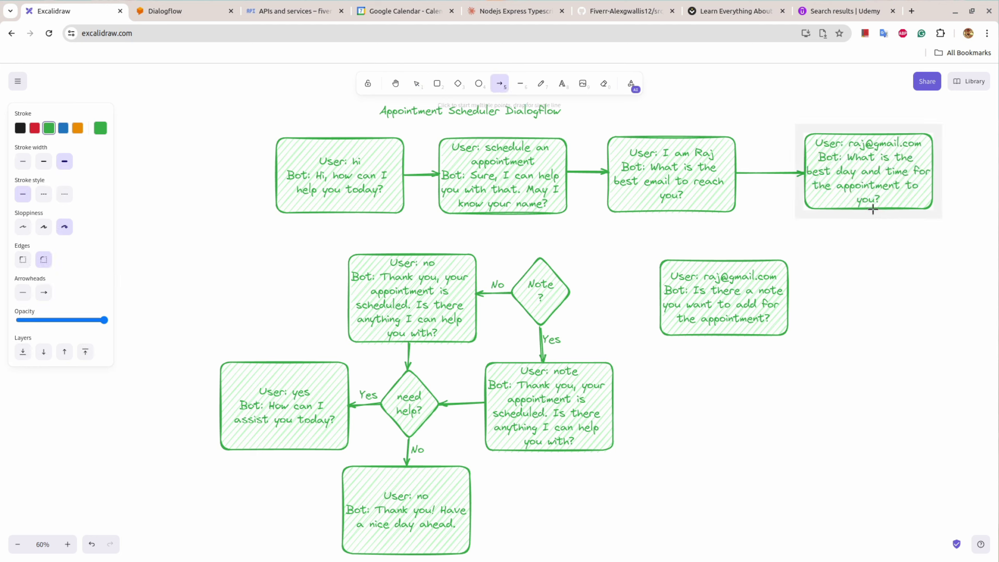
drag(873, 210, 789, 297)
drag(833, 254, 879, 298)
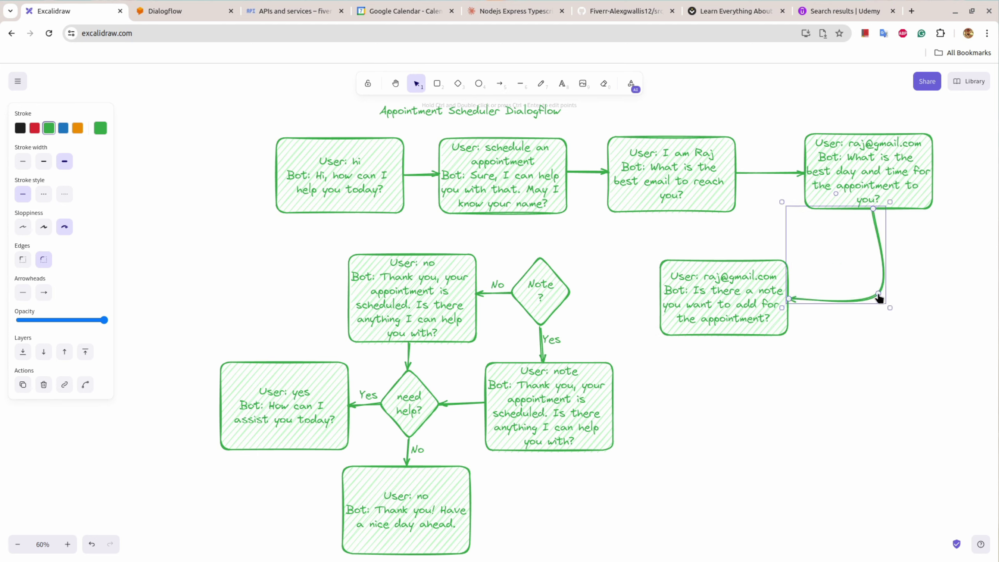
key(5)
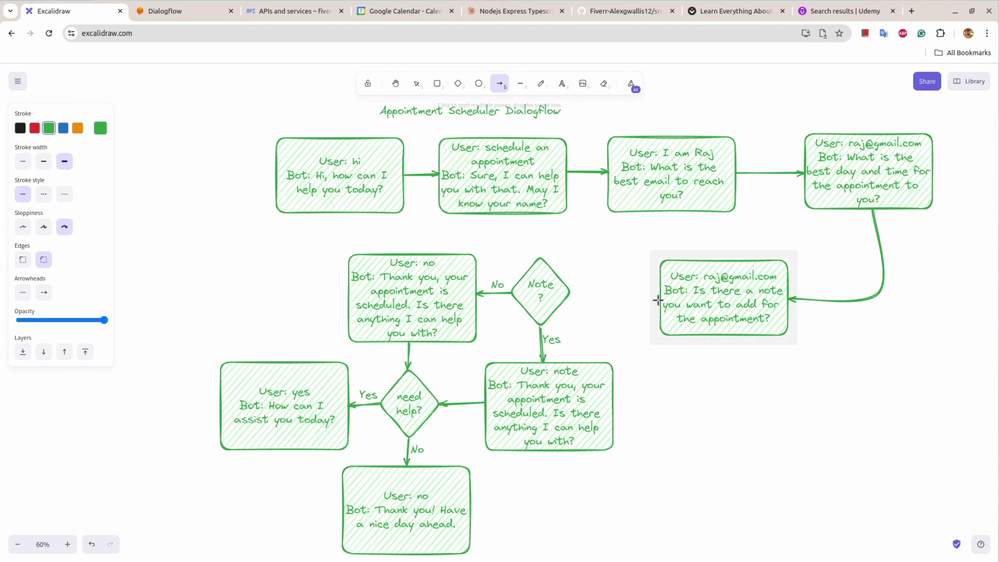
drag(659, 298, 569, 291)
click(607, 279)
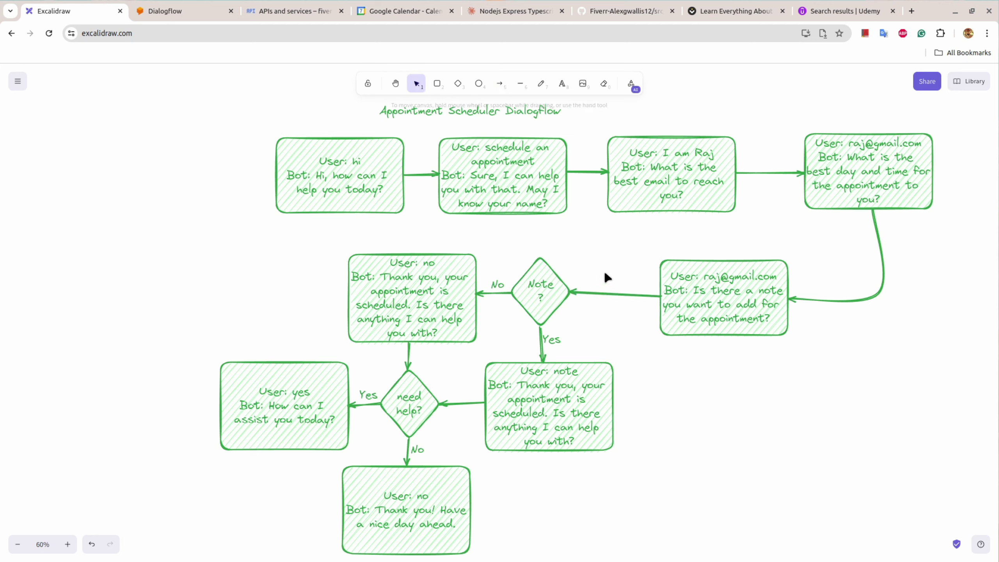
Step: Save the flowchart as flowchart.excalidraw and select the day-and-time question text
key(ctrl+s)
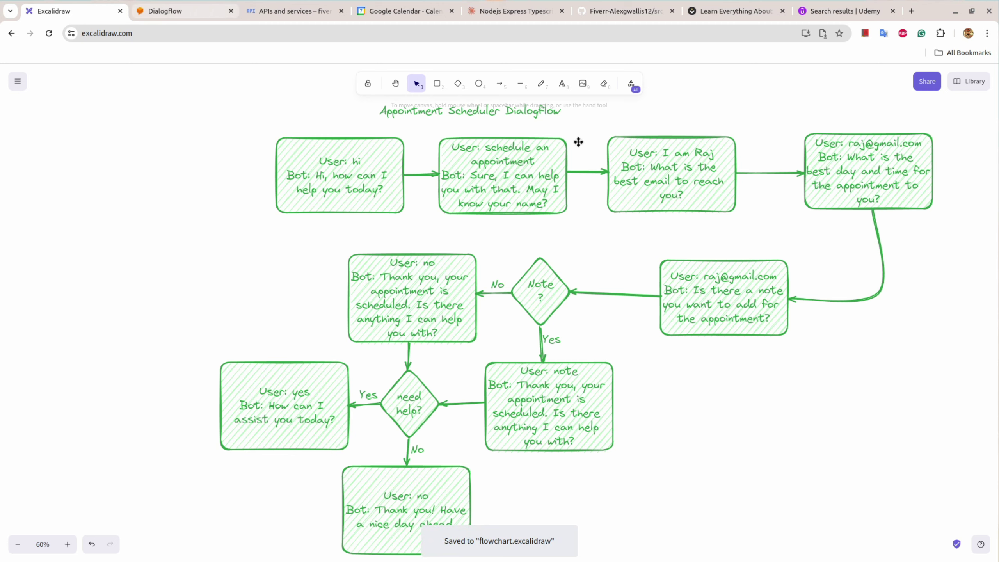
double_click(853, 160)
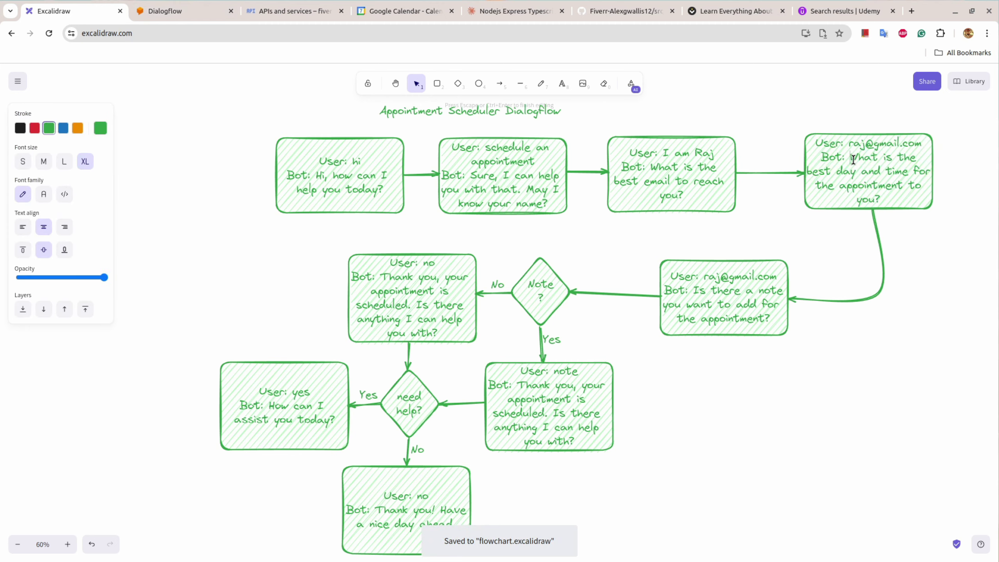
drag(852, 159, 888, 195)
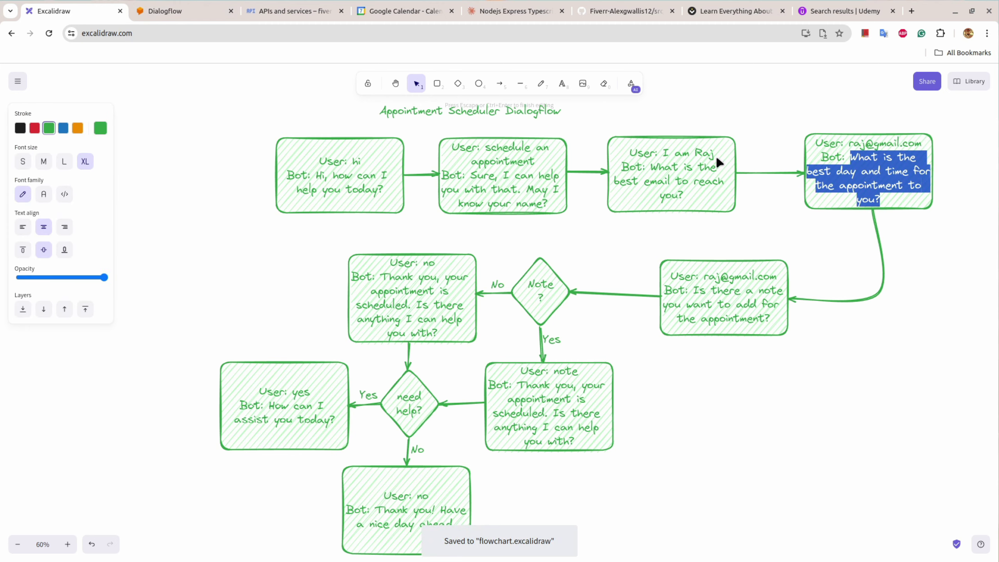
click(173, 11)
Step: Review the User provides name intent's contexts await-name and await-email, then save it
scroll(407, 306, down, 6)
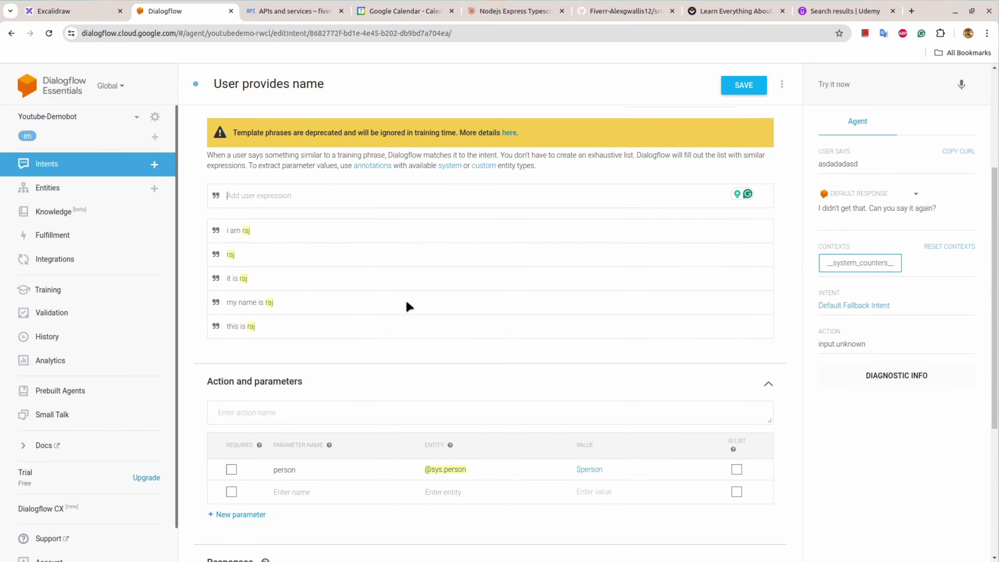
scroll(397, 301, up, 5)
scroll(392, 277, up, 2)
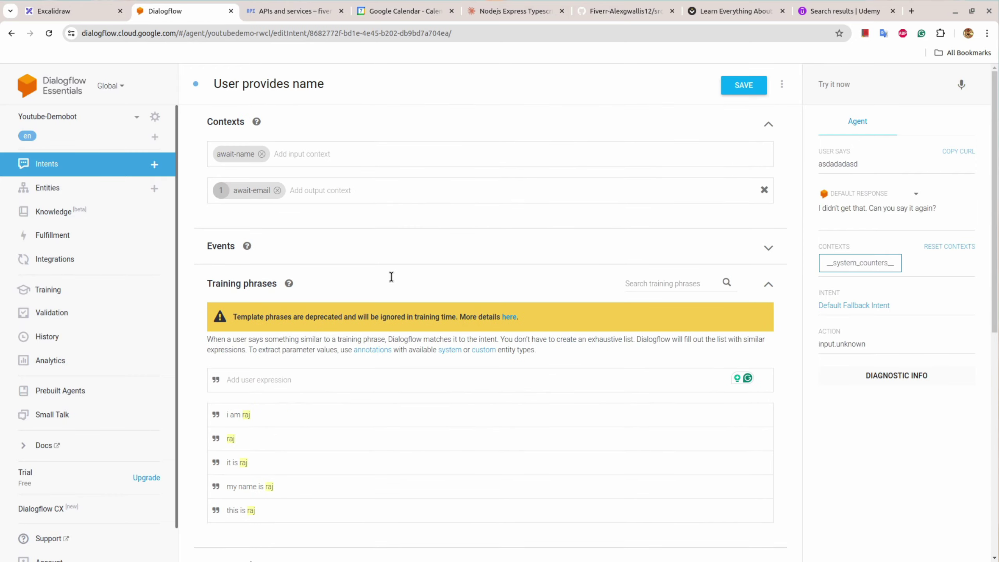
scroll(352, 428, down, 6)
scroll(222, 277, up, 6)
scroll(301, 375, down, 6)
click(738, 91)
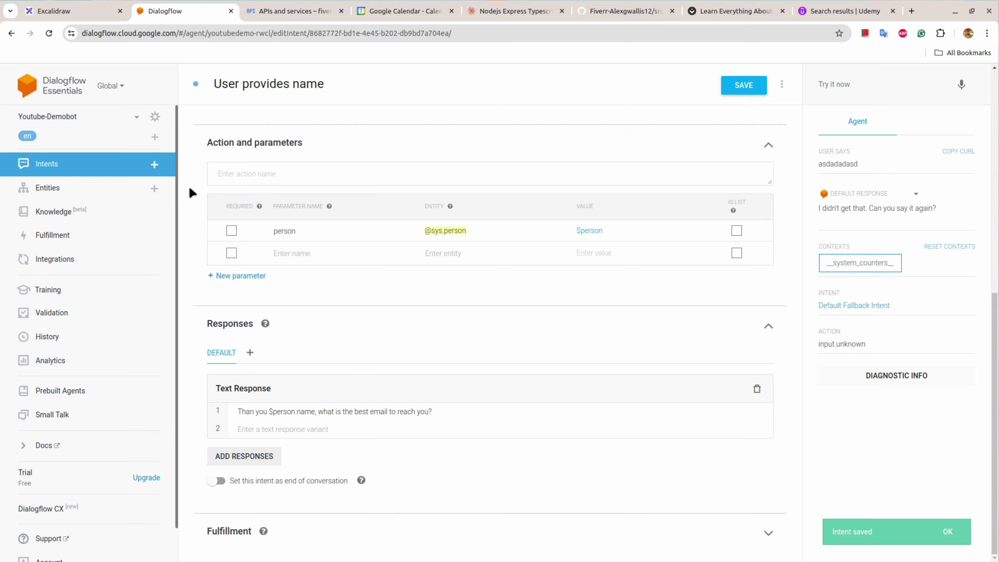
Step: Create a new intent named 'User provides email'
click(155, 165)
click(286, 85)
text(Us)
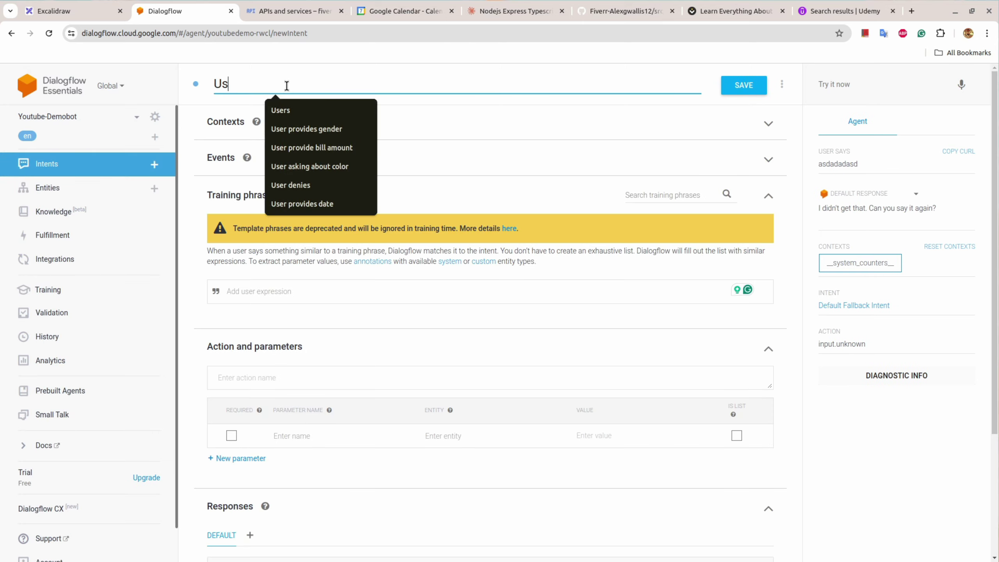
text(er prov)
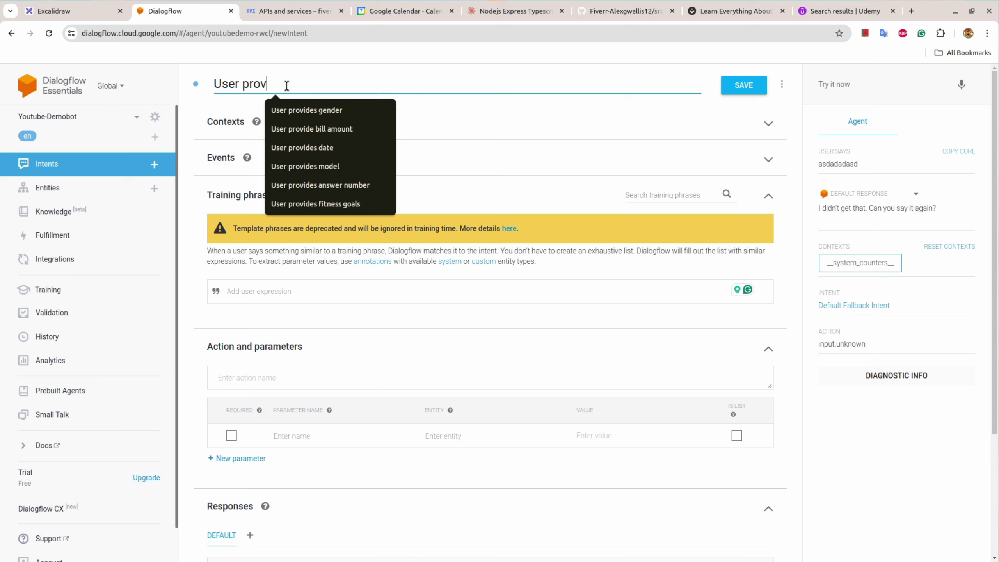
text(ides email)
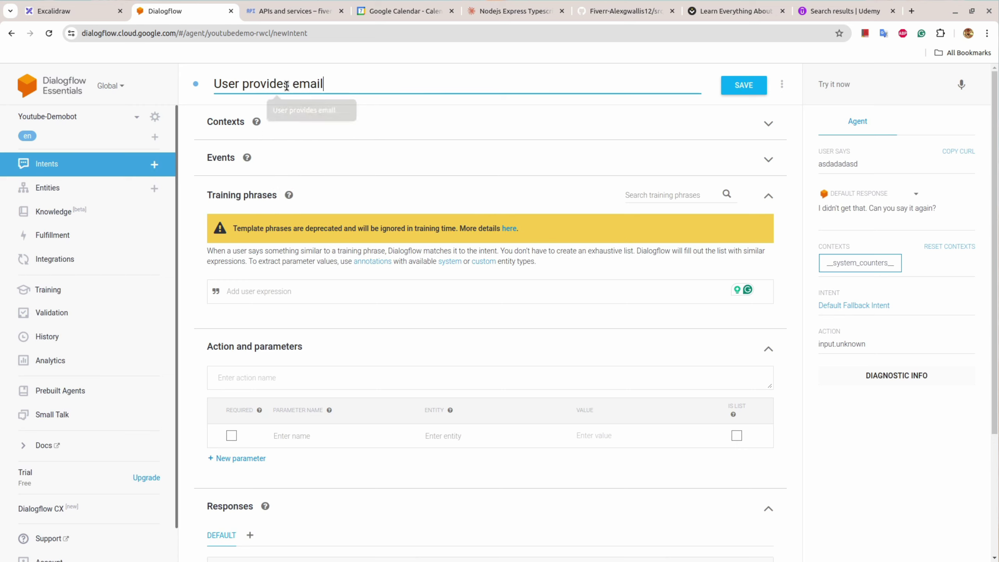
Step: Give it input context await-email and replace the default output context with await-date-time
click(225, 123)
click(241, 149)
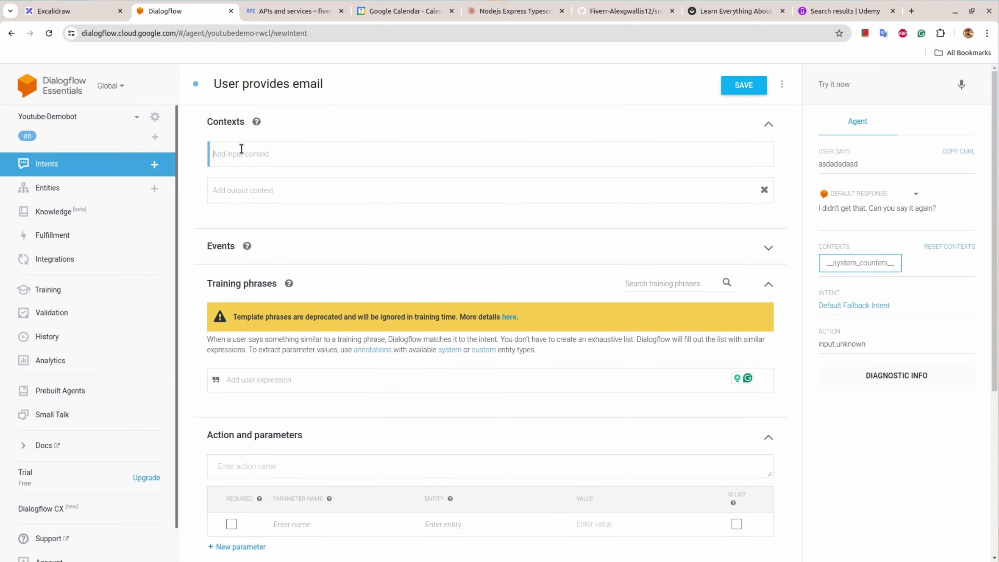
text(awa)
click(252, 203)
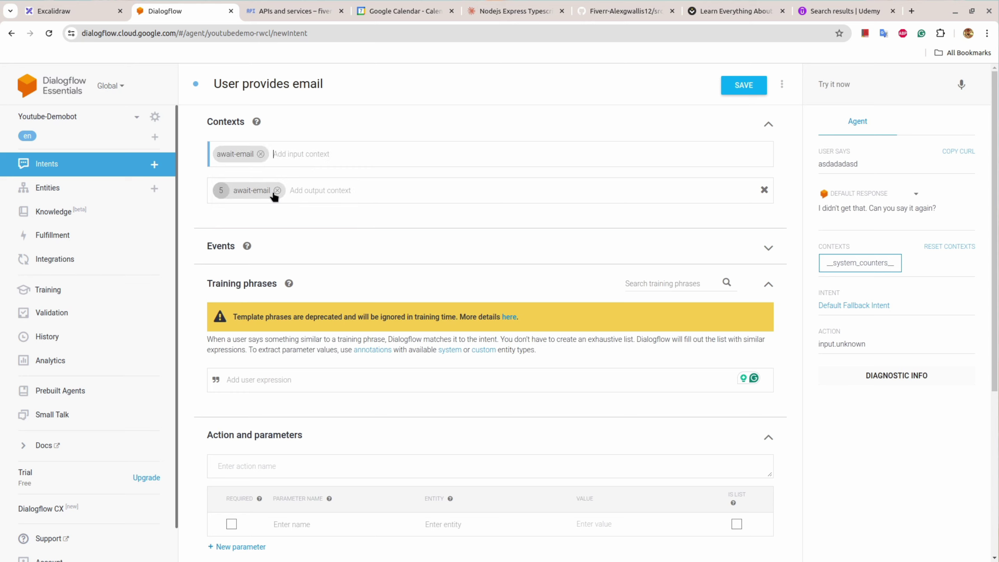
click(275, 190)
text(awa)
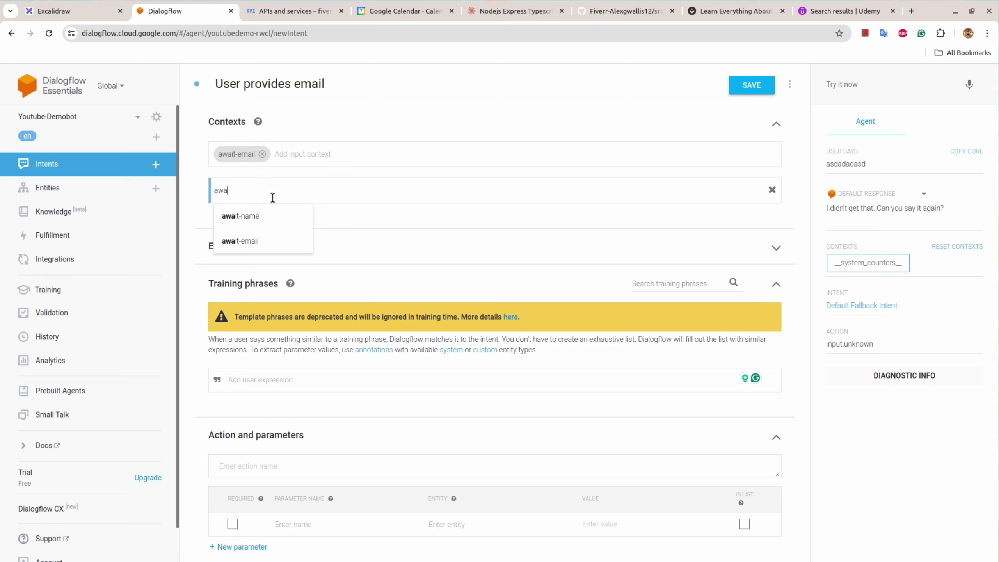
text(it-da)
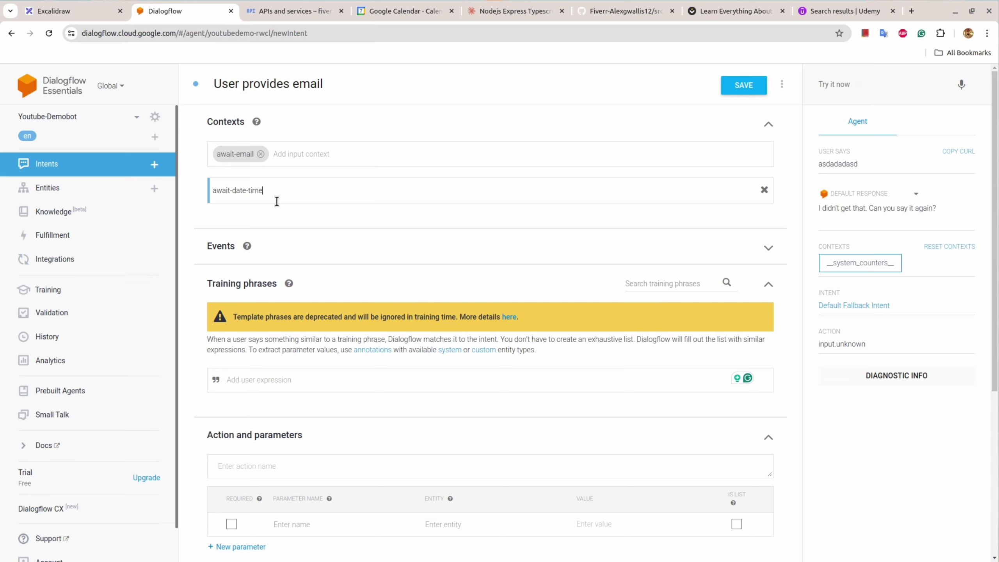
text(te-time)
key(Return)
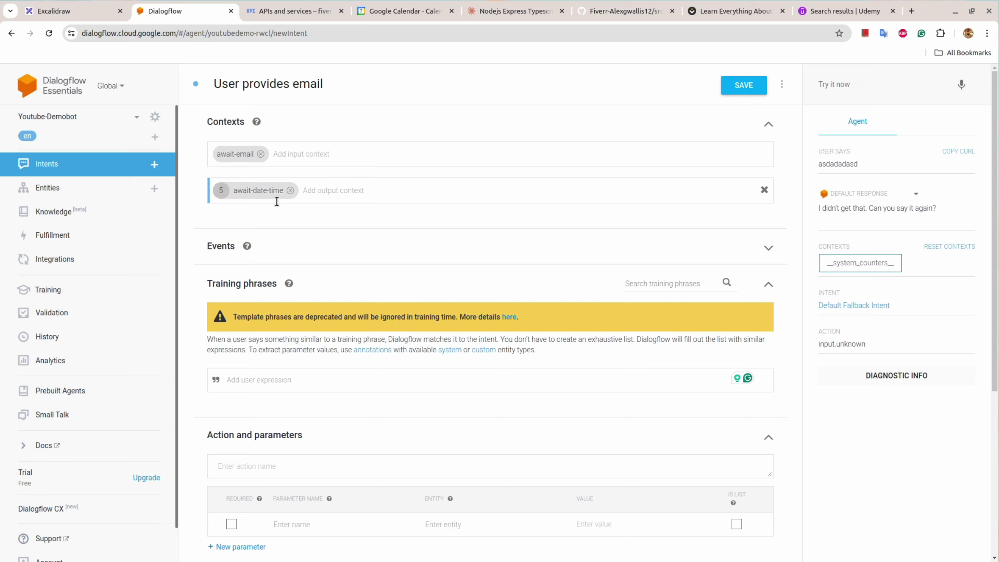
click(223, 189)
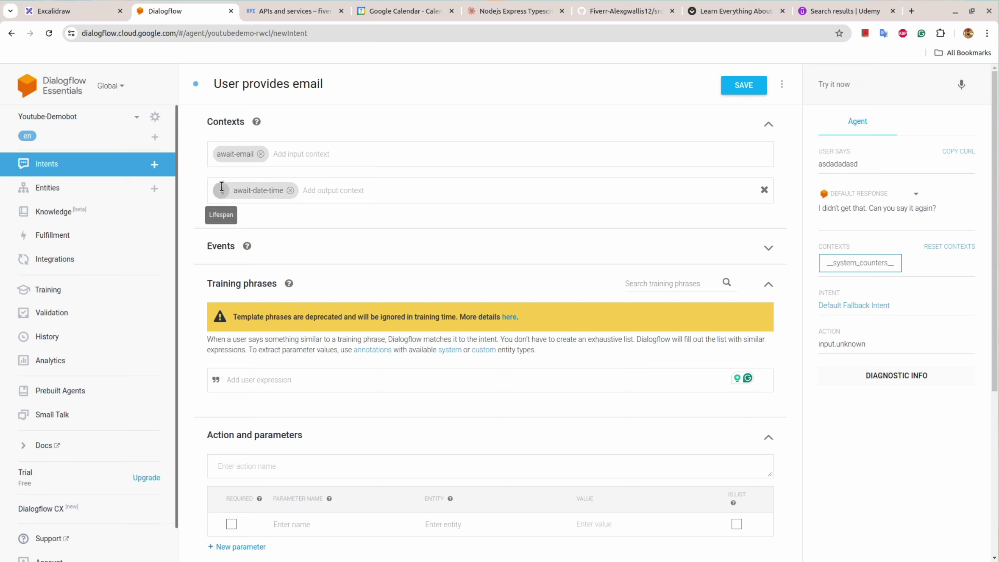
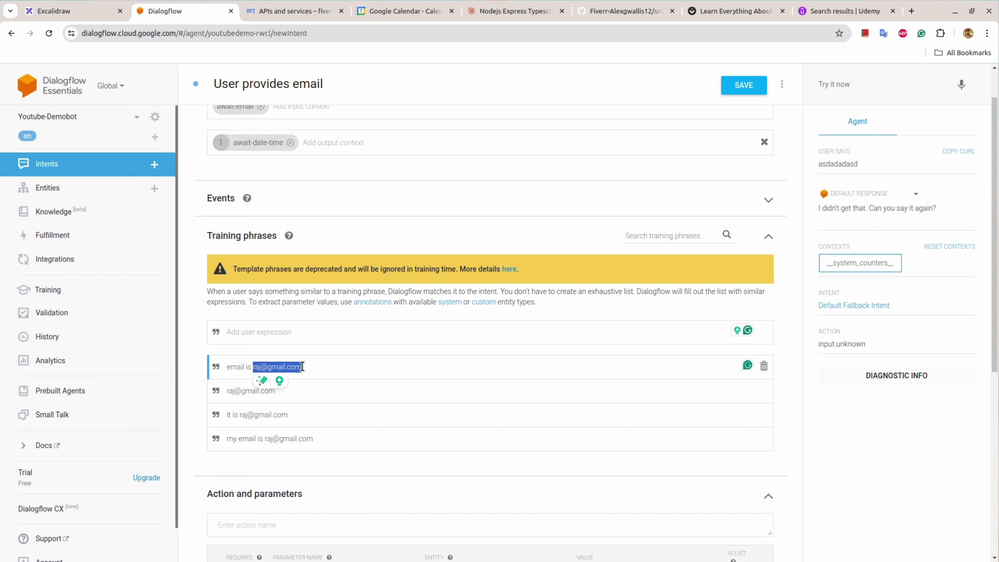
text(e)
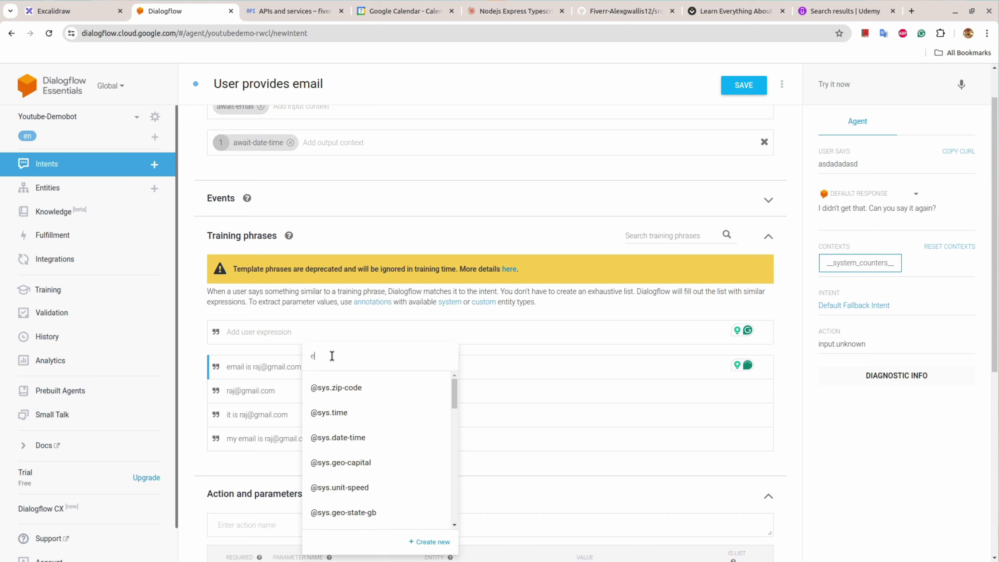
text(mail)
click(372, 386)
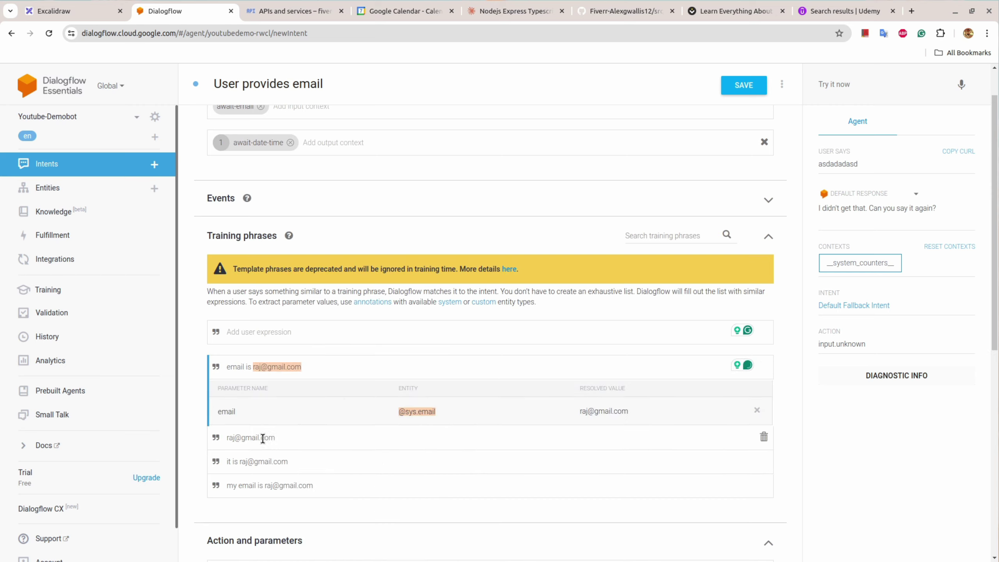
drag(228, 438, 279, 441)
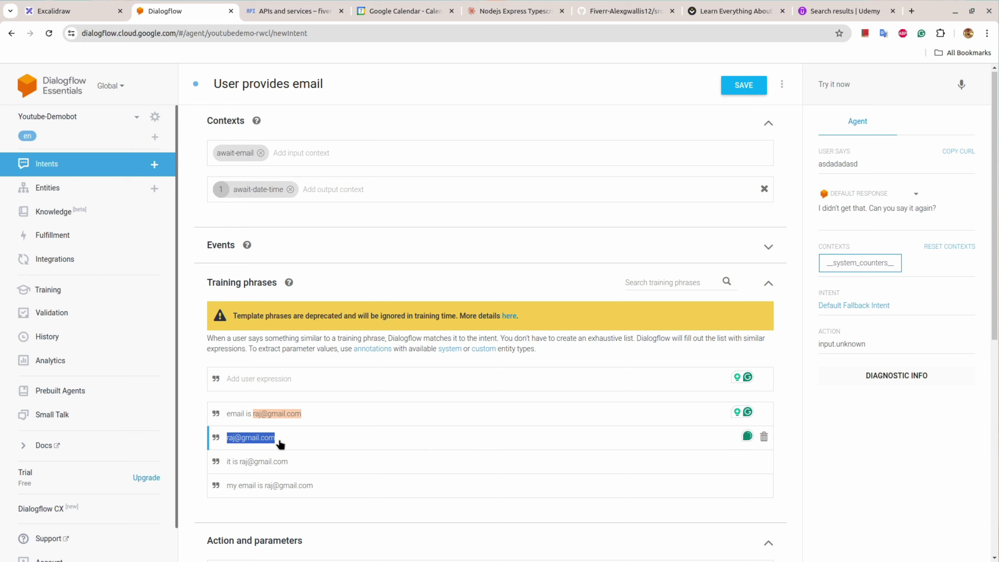
click(346, 388)
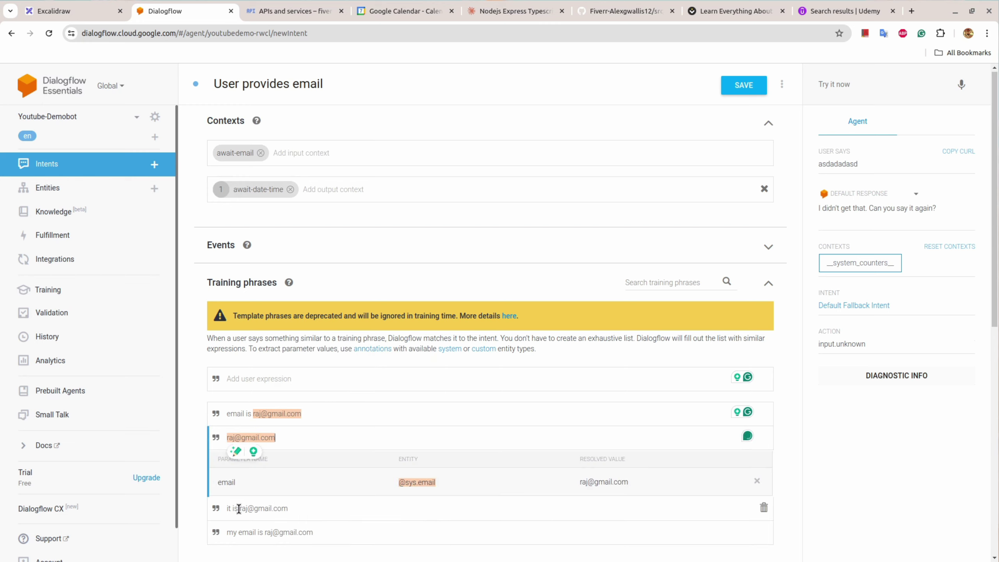
drag(238, 509, 288, 516)
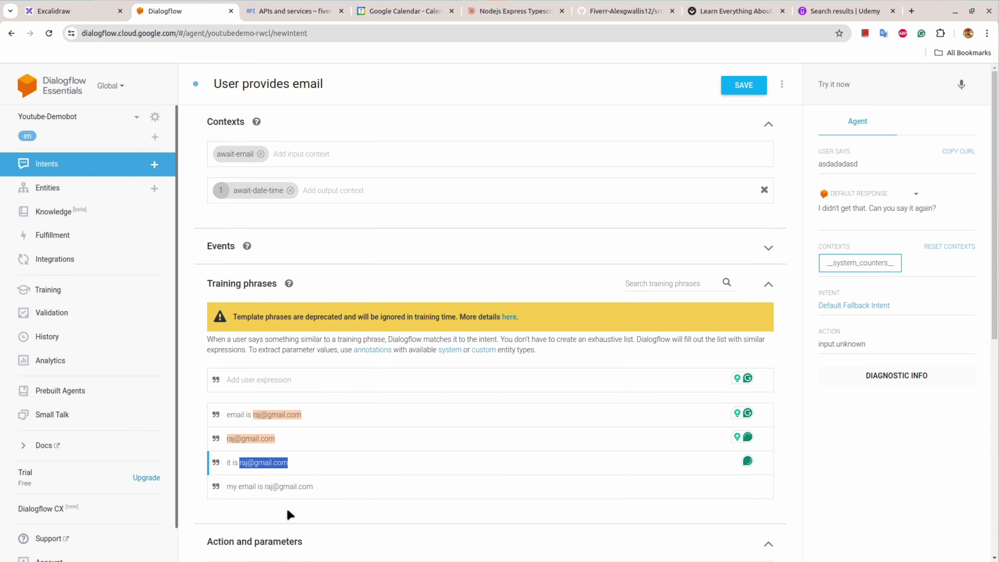
click(329, 458)
drag(240, 464, 292, 464)
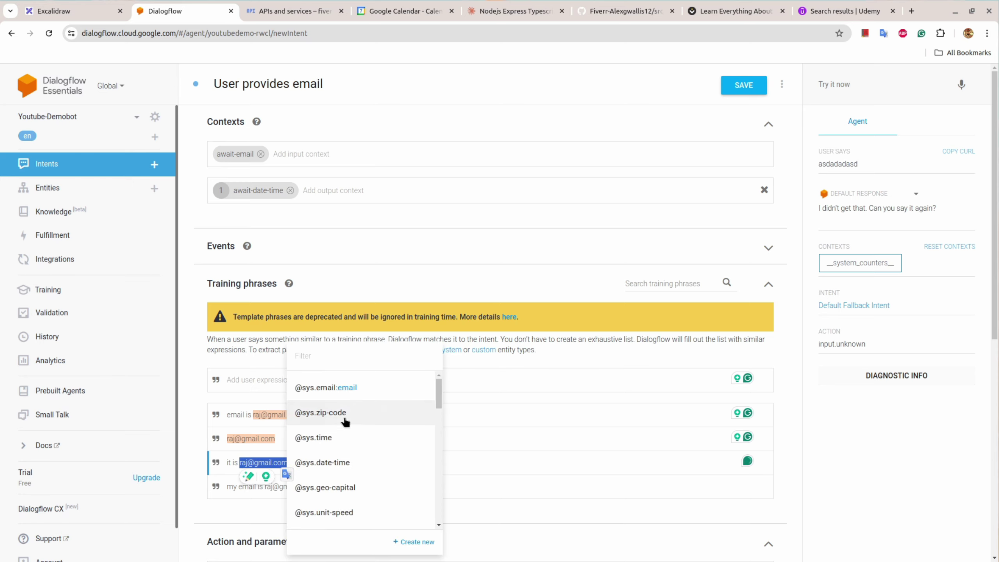
click(354, 389)
scroll(373, 401, down, 5)
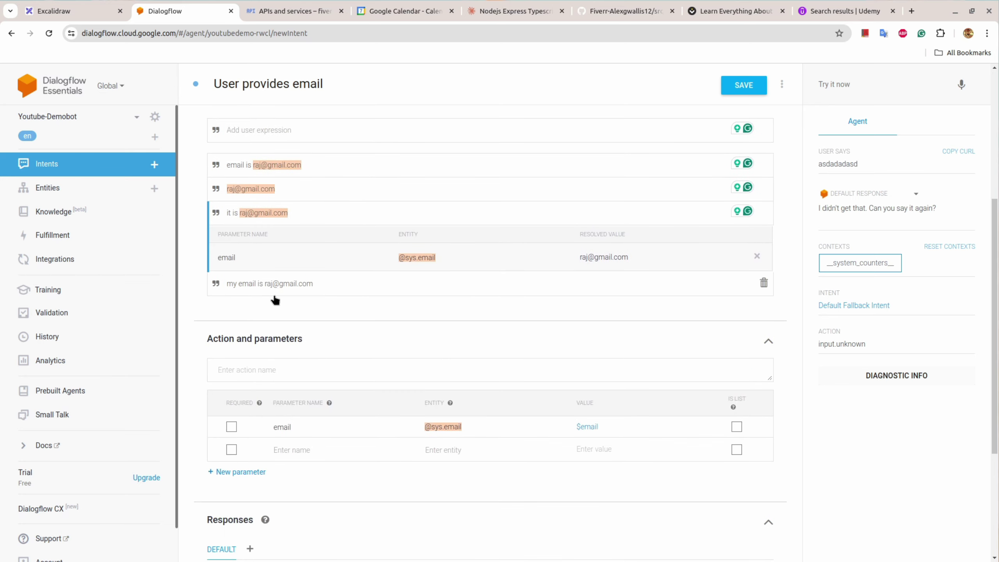
drag(263, 284, 293, 284)
click(319, 283)
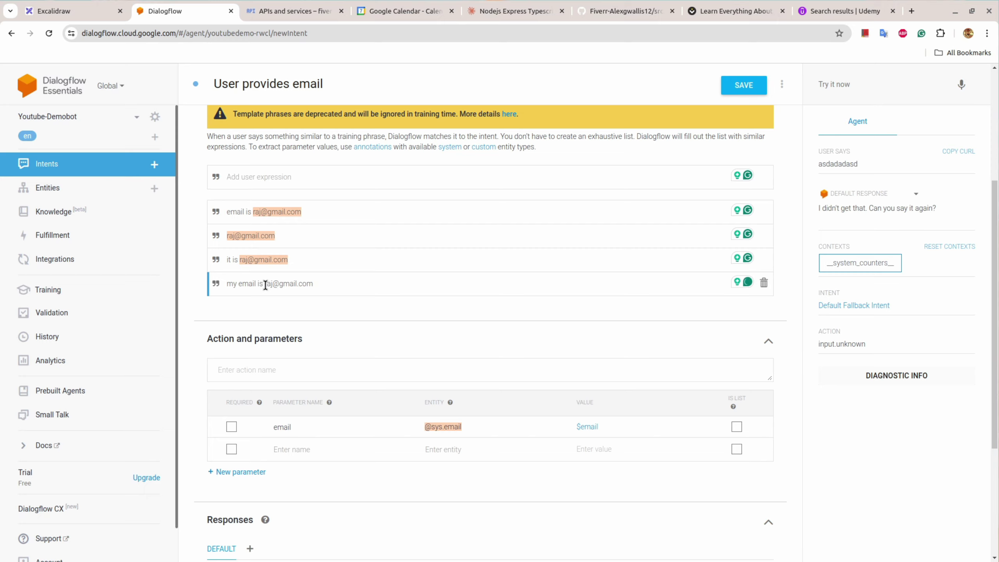
drag(265, 284, 314, 284)
click(359, 327)
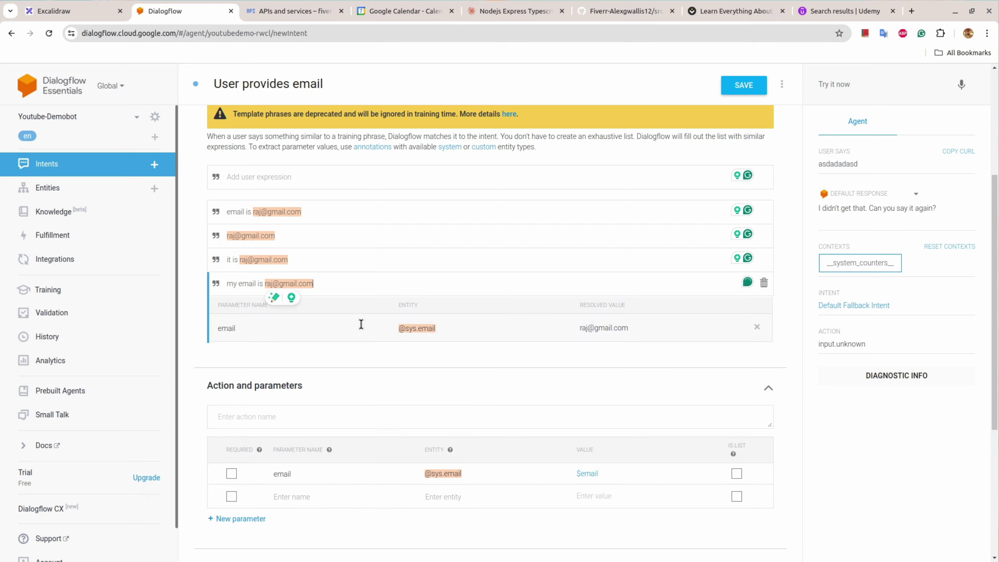
scroll(427, 407, down, 5)
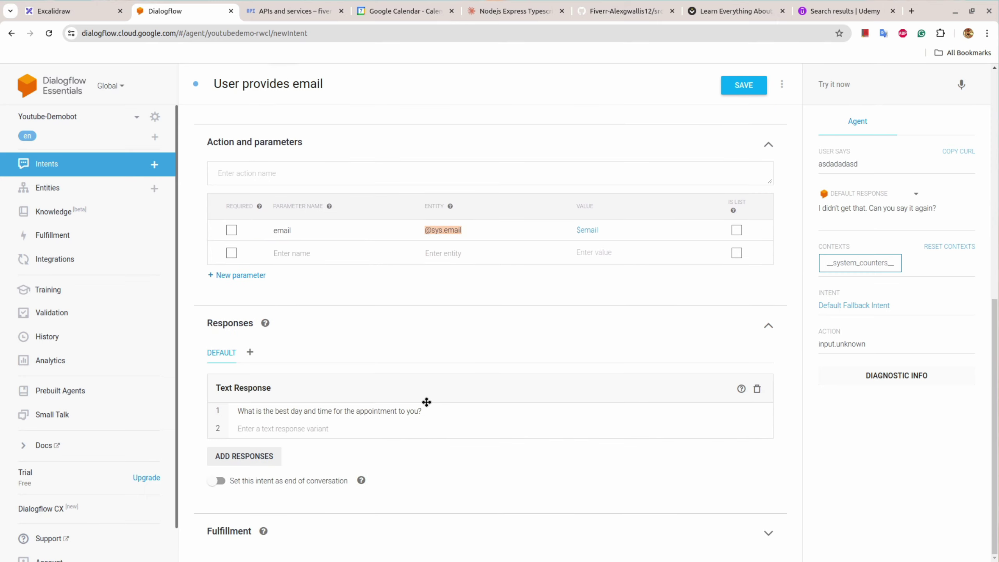
scroll(427, 402, up, 5)
click(735, 89)
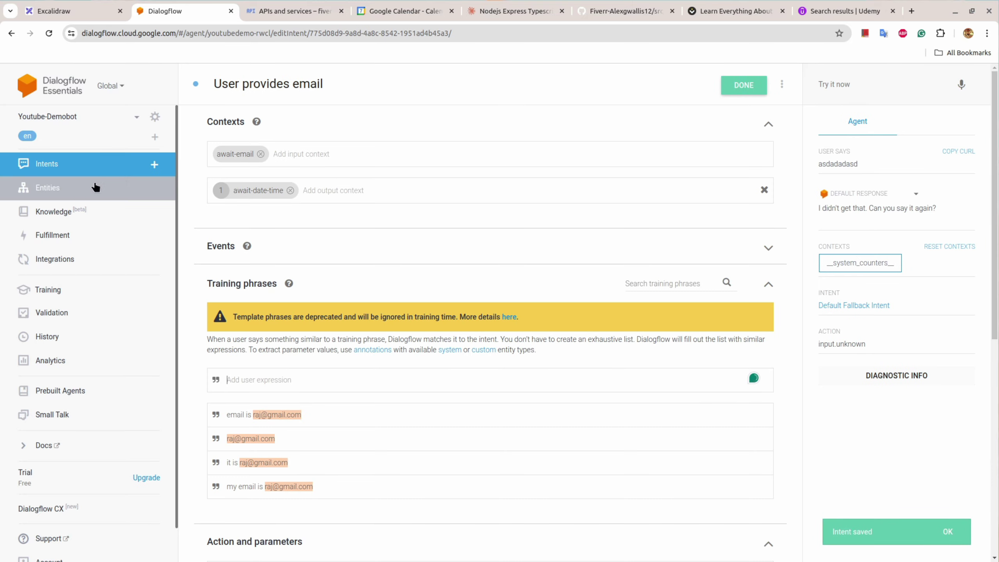
click(112, 5)
click(846, 163)
Step: Change the note-question box's user line from the email address to 'tomorrow at 5 pm'
click(722, 313)
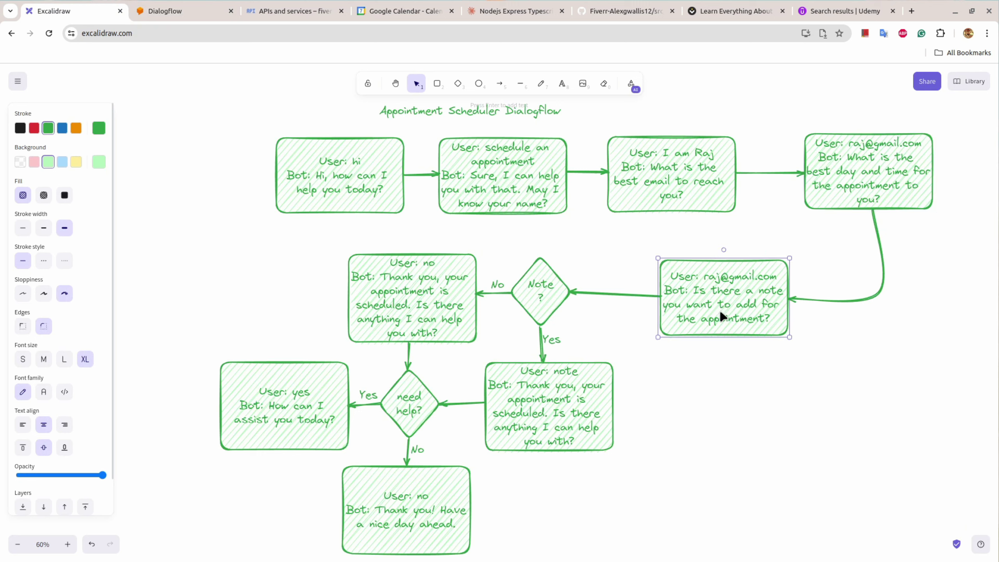
double_click(718, 279)
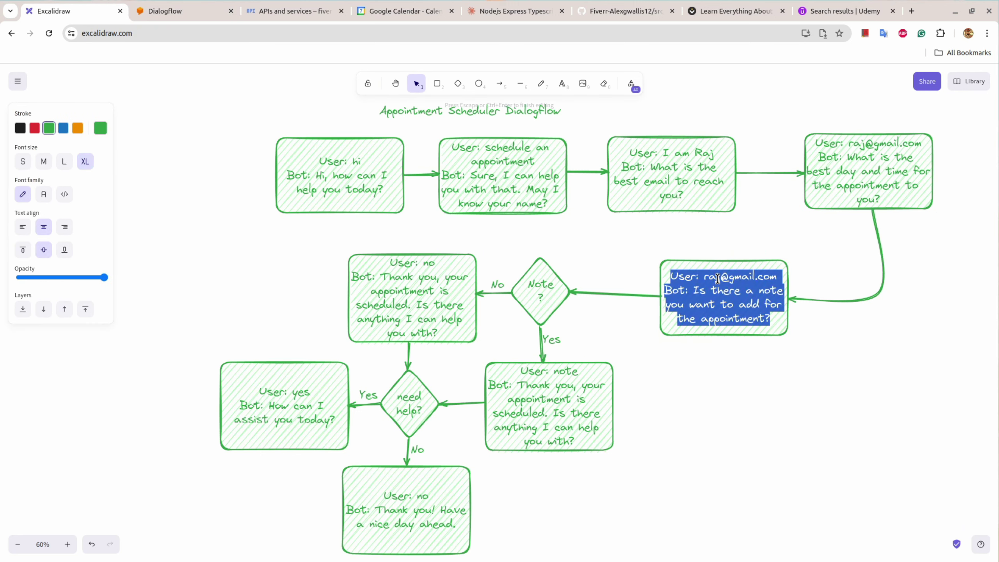
click(718, 279)
drag(705, 278, 774, 276)
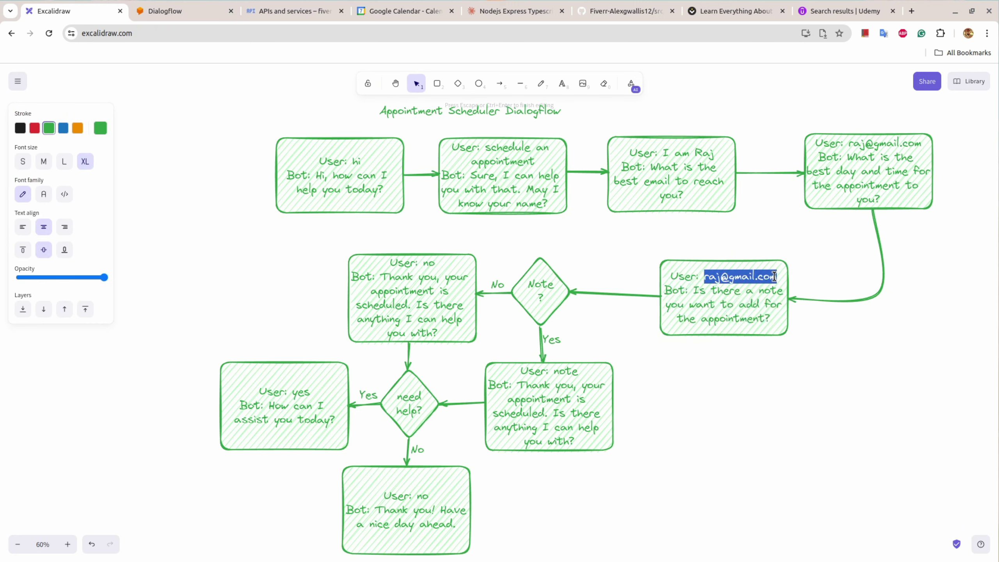
text(tomorrow)
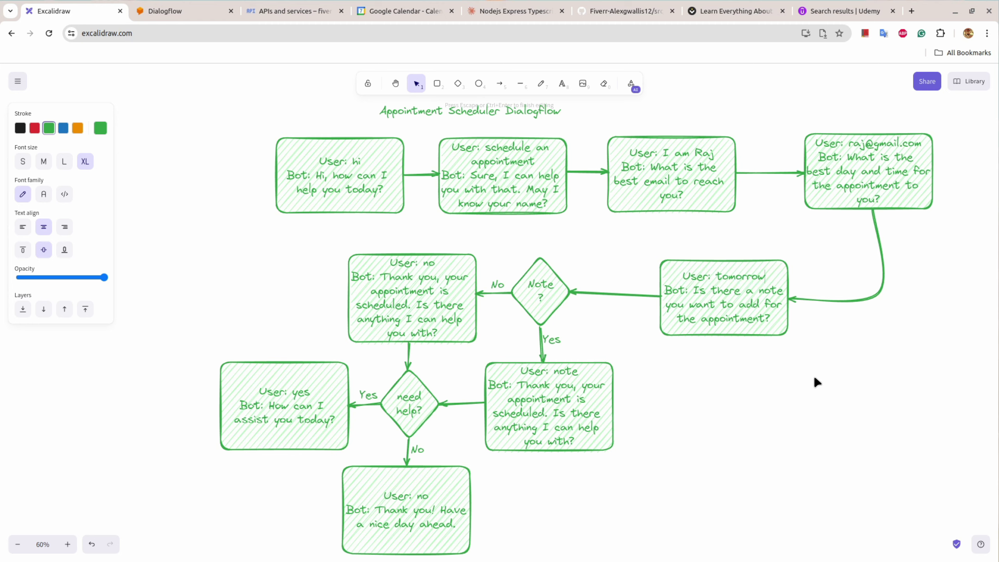
text( at 5 pm)
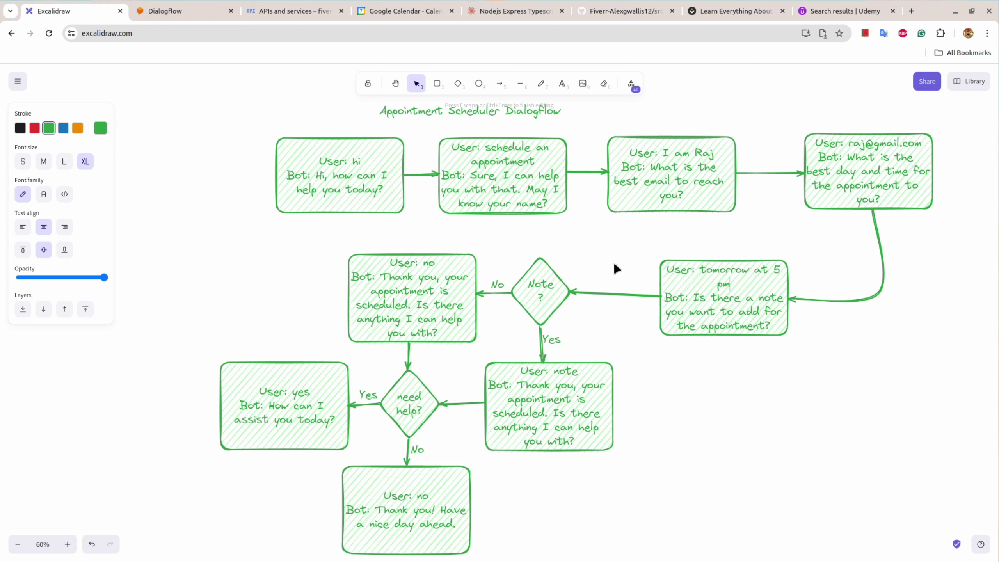
click(177, 11)
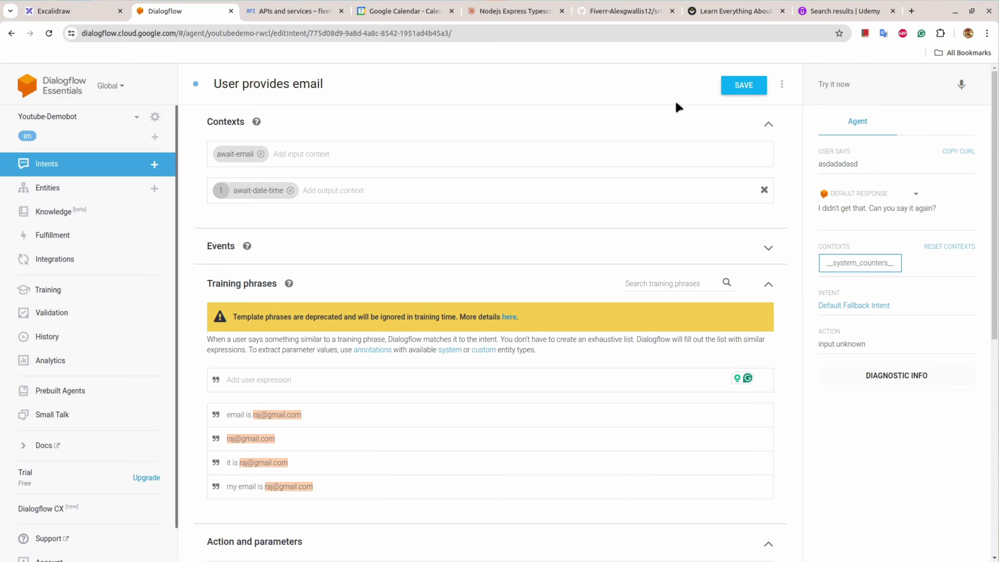
Step: Stay on the page and save the User provides email intent
click(151, 165)
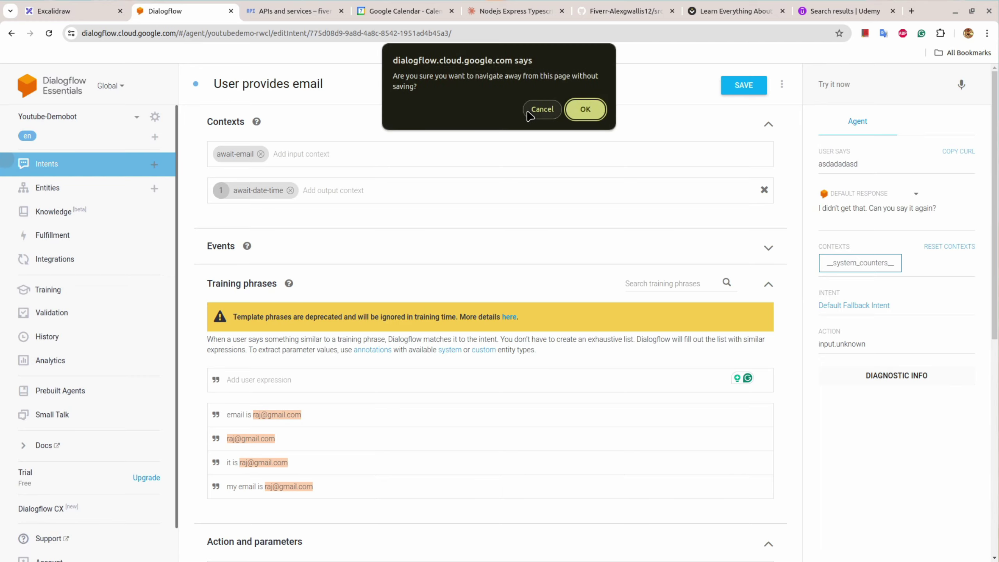
click(542, 109)
click(728, 92)
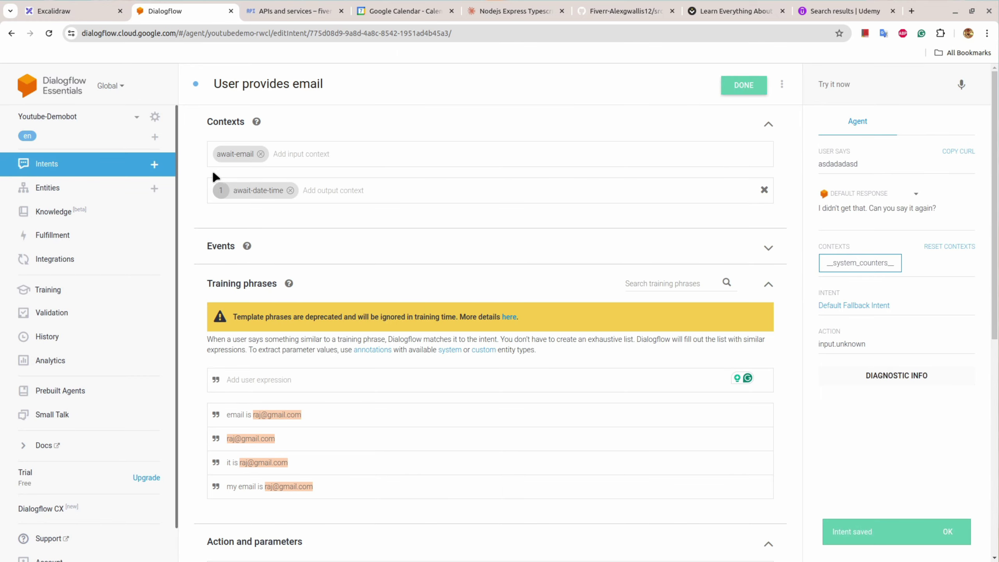
Step: Create intent 'User provides date and time' with input context await-date-time and output context await-note
click(154, 164)
click(266, 87)
text(Us)
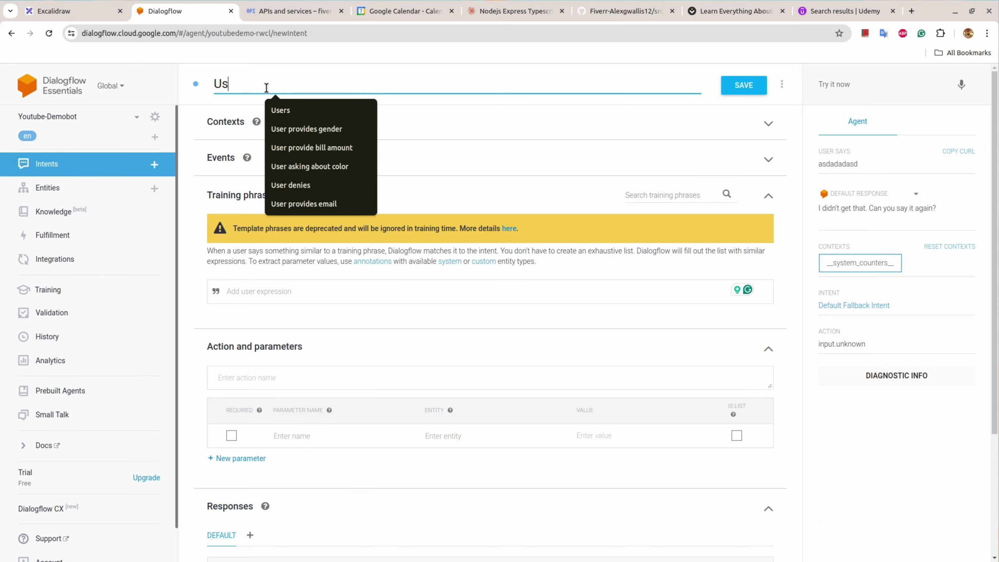
text(er provid)
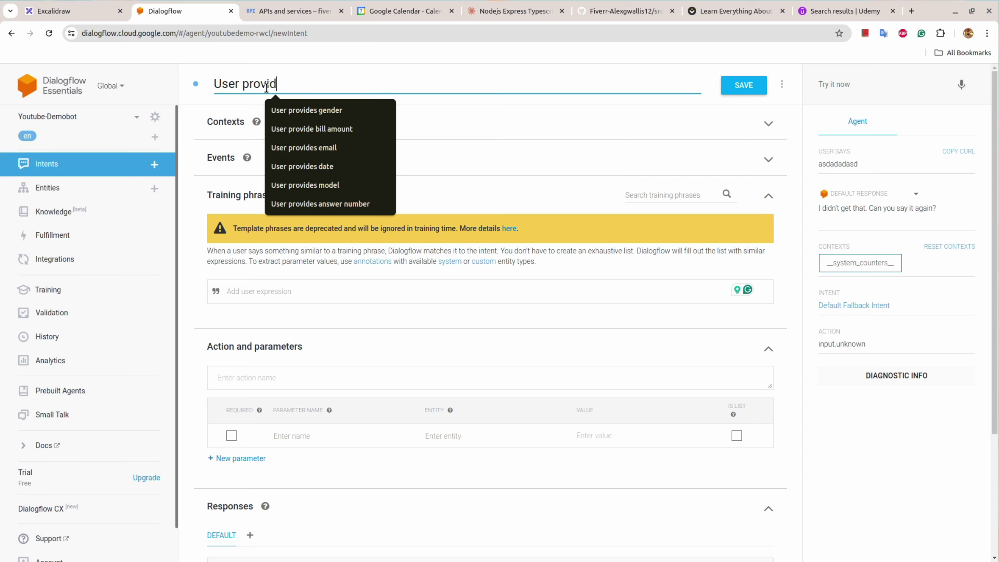
text(es )
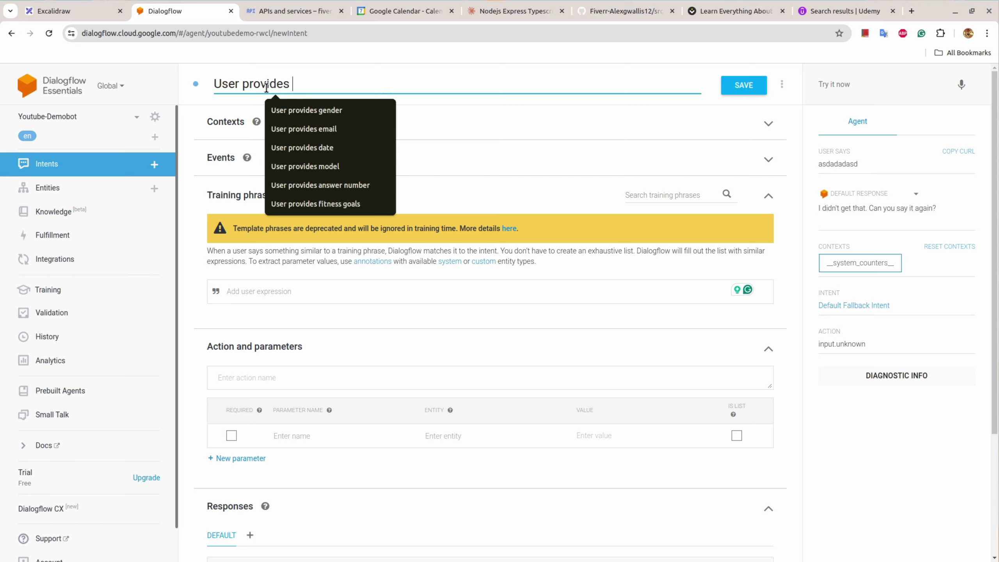
text(date an)
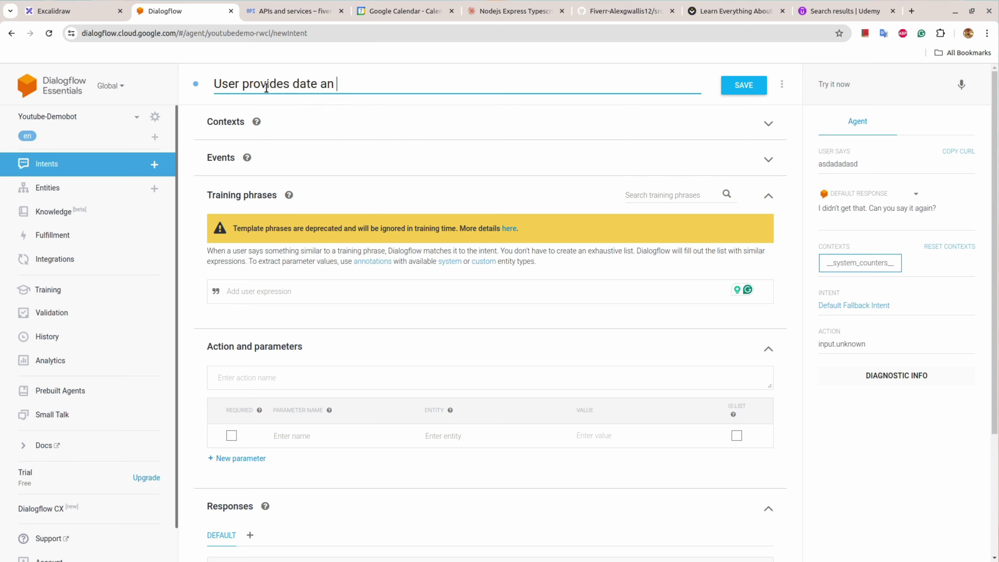
text(d time)
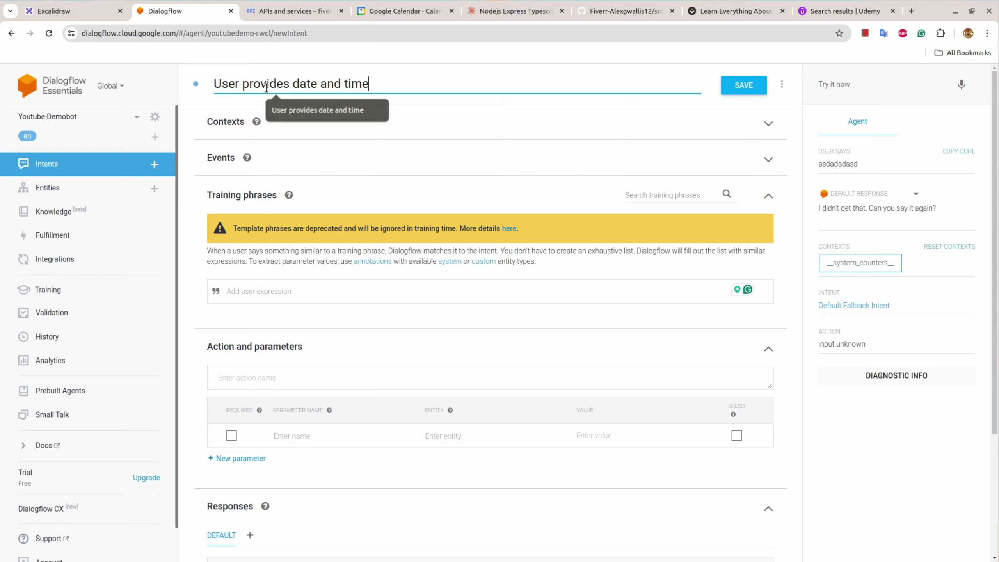
click(220, 123)
click(229, 144)
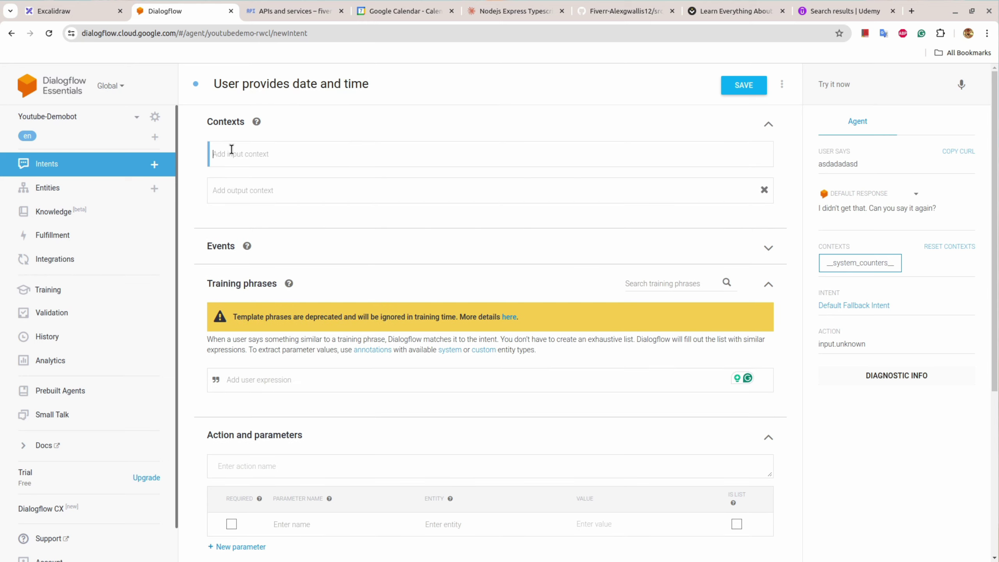
text(aw)
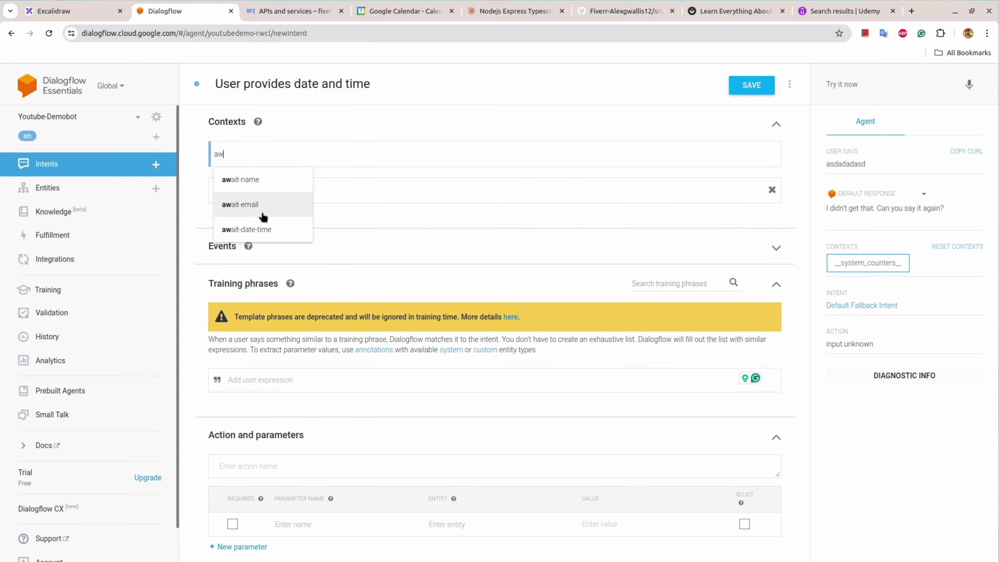
click(259, 228)
click(267, 190)
text(a)
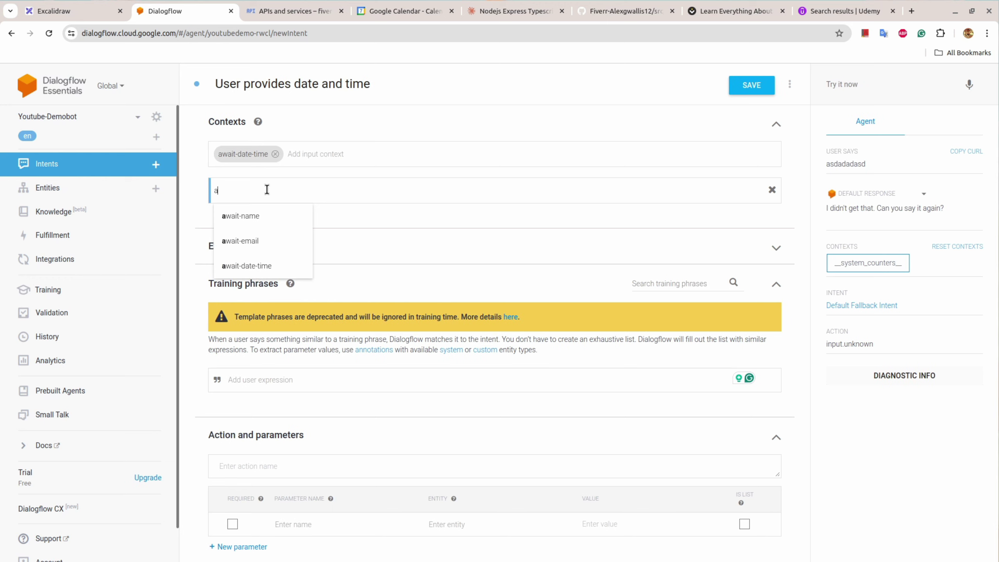
text(wait-note)
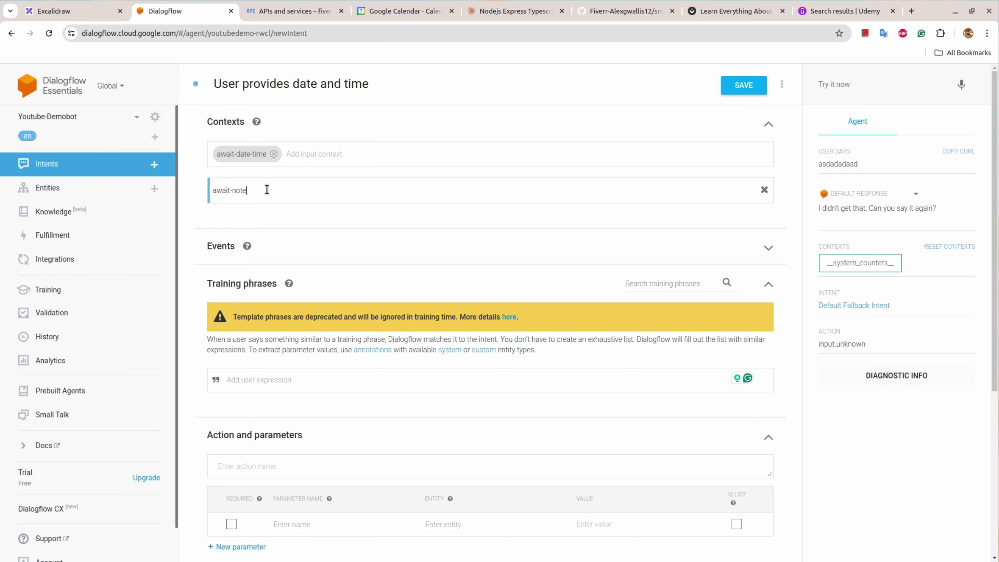
click(54, 8)
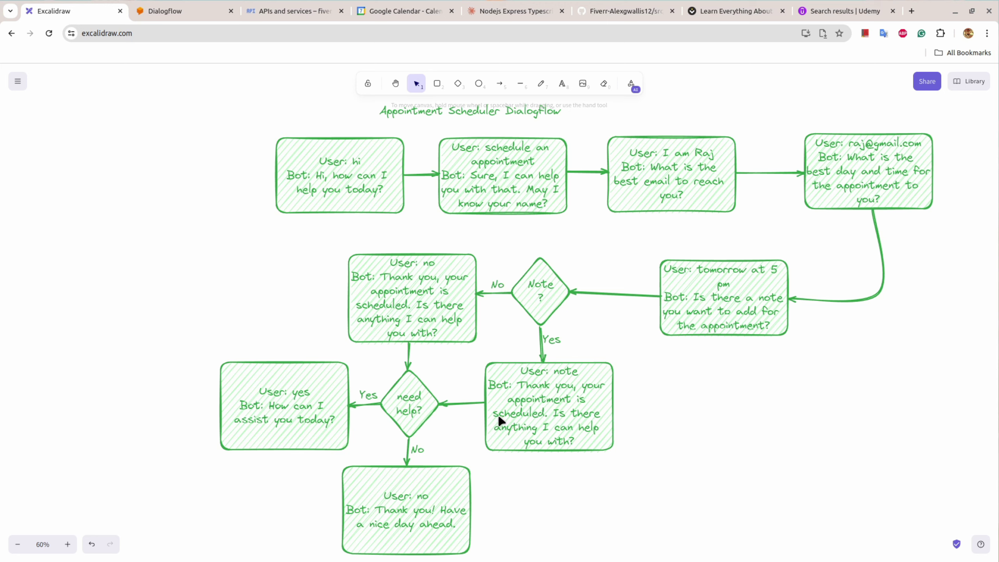
click(221, 9)
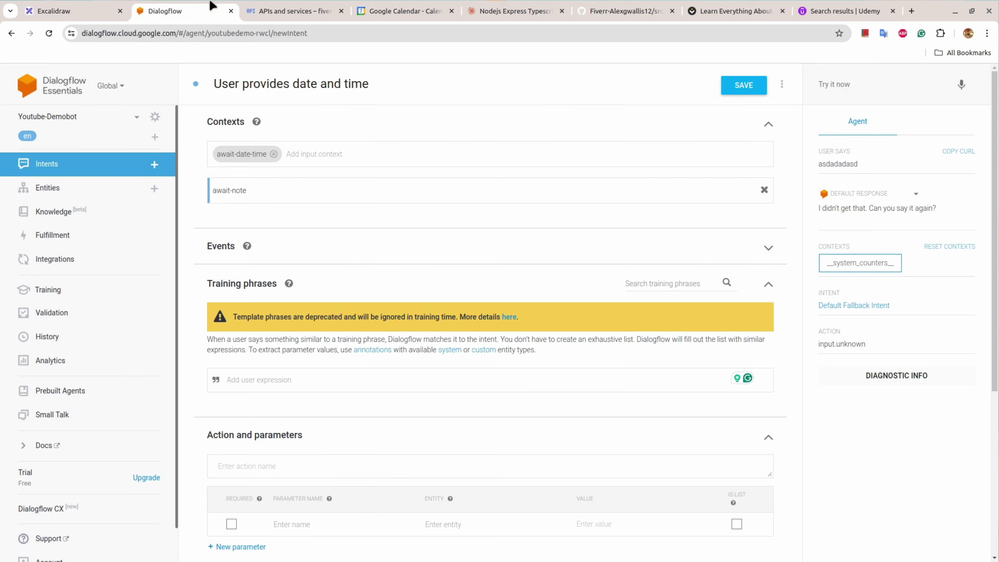
Step: Replace the await-note output context with await-note-action at lifespan 1
click(274, 190)
text(a)
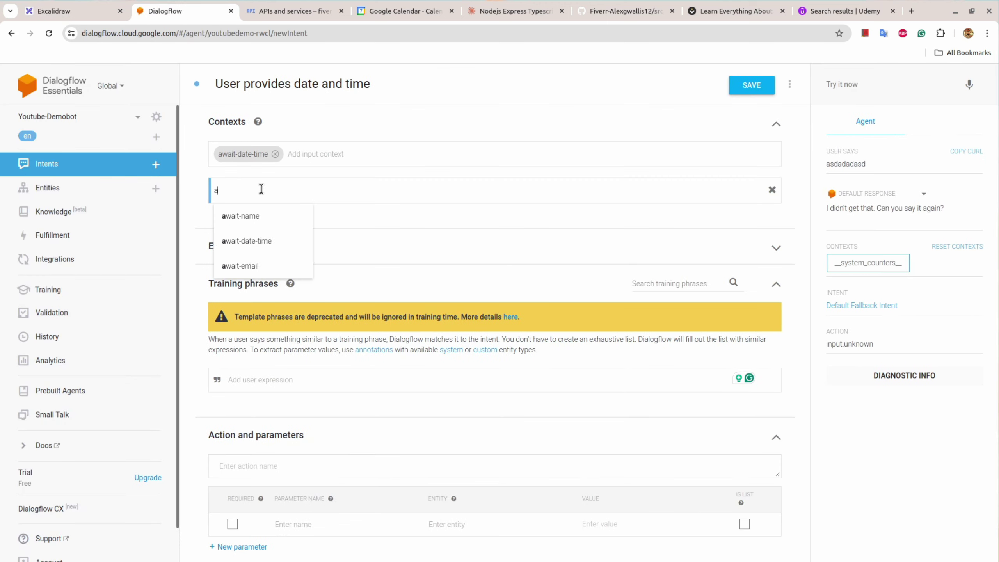
text(wait-)
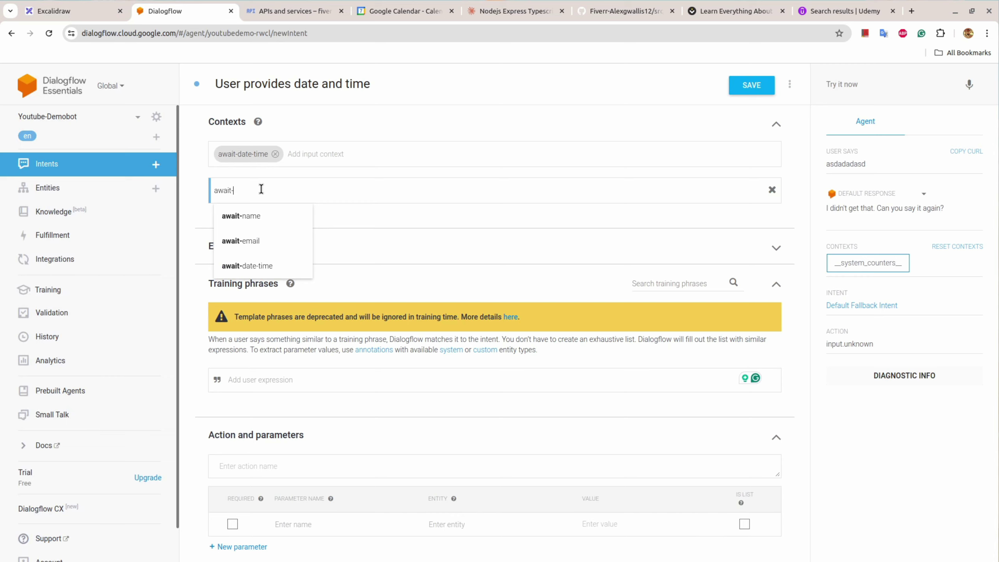
text(note-action)
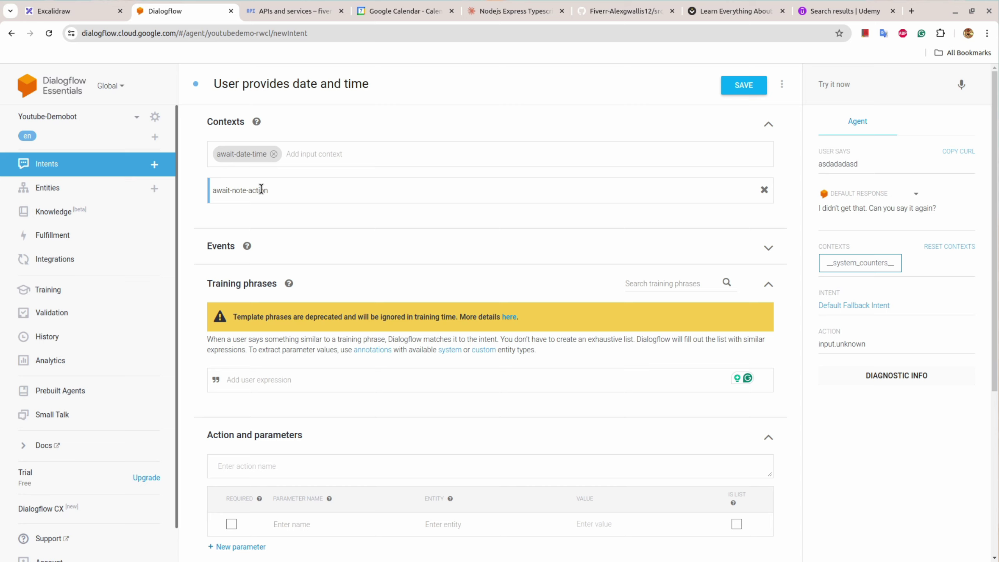
key(Return)
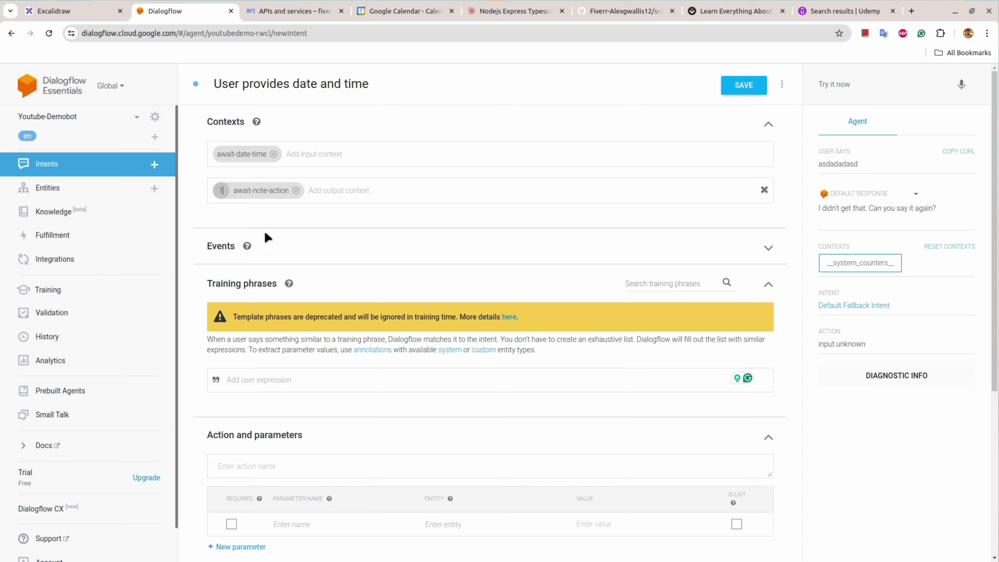
key(Return)
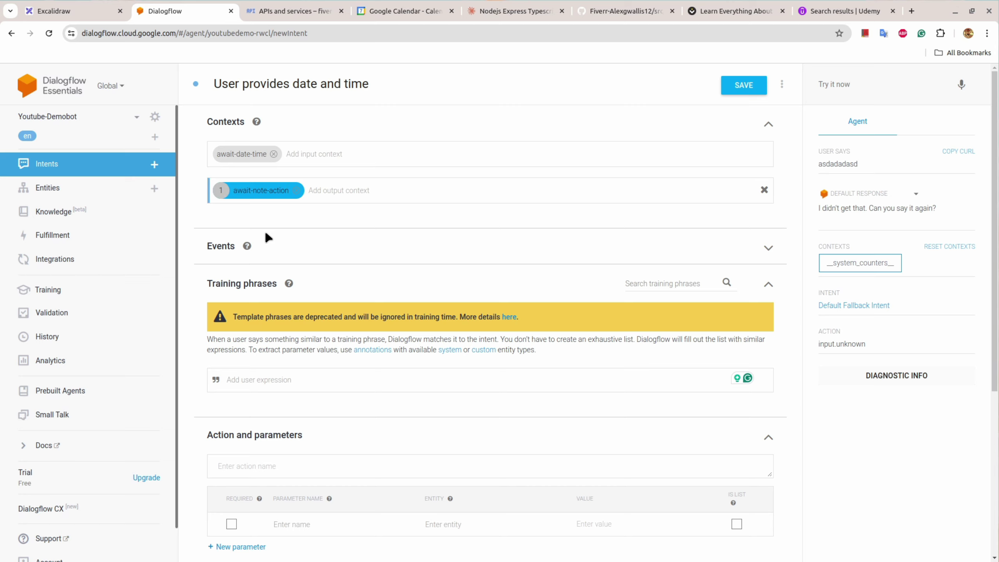
click(258, 381)
Step: Add training phrases 'tomorrow at 5 pm', 'i think next friday at 4 pm', 'may be tomoorow at 5 pm', 'how about today 6 pm'
text(tomorrow at 5)
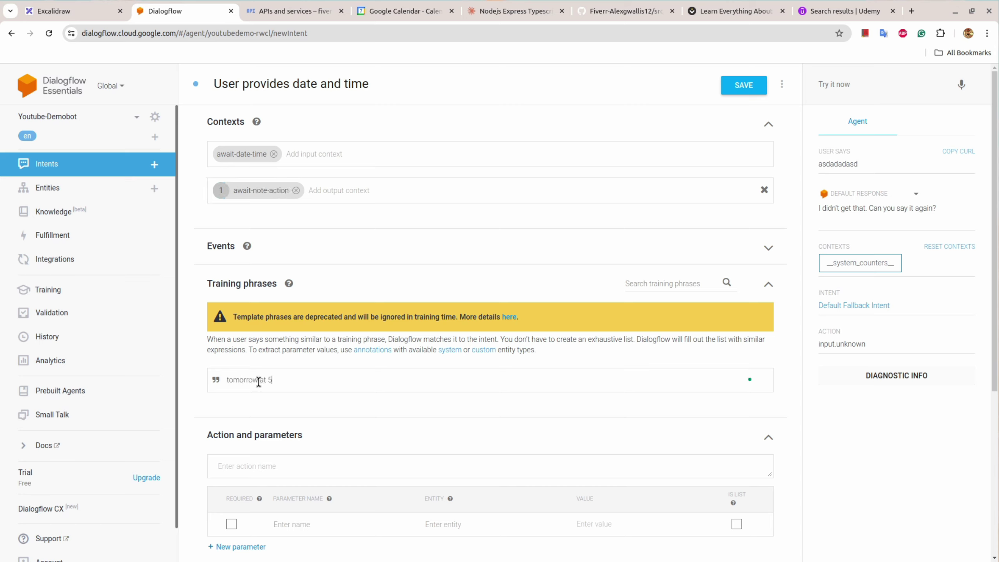
text( pm)
key(Return)
text(i think next friday at)
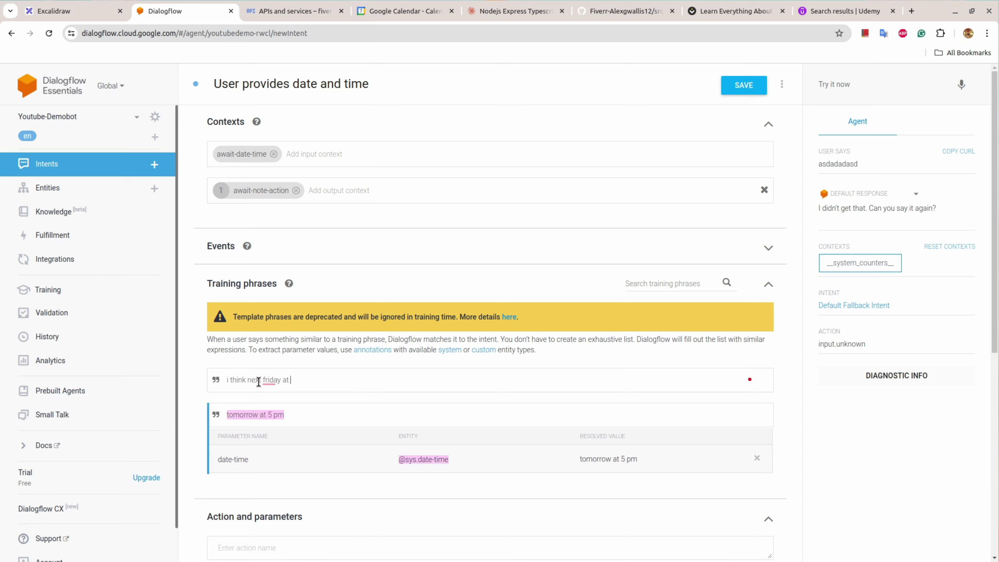
text( 4 pm)
key(Return)
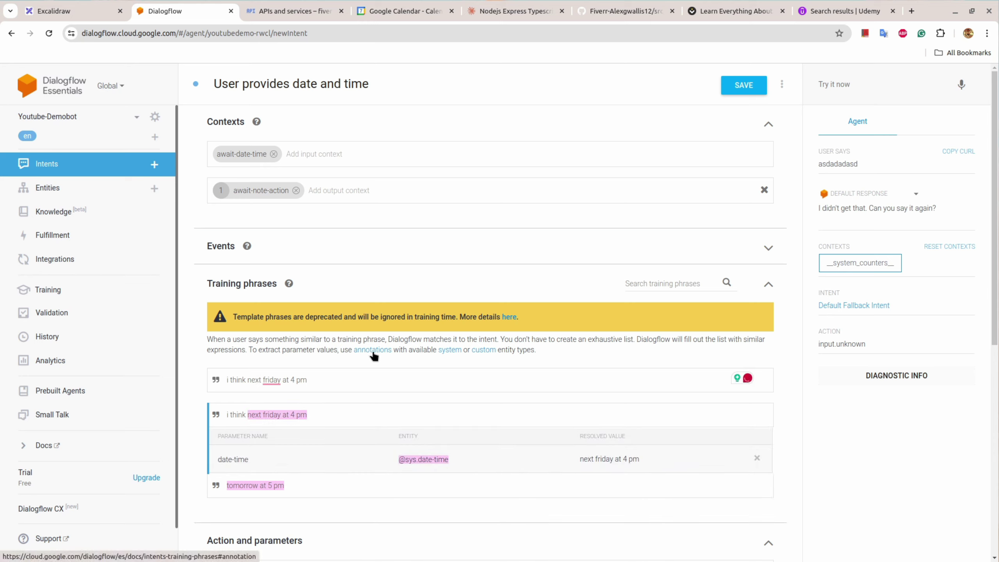
key(ctrl+a)
key(BackSpace)
text(may be tomoorow at 5 pm)
key(Return)
text(how)
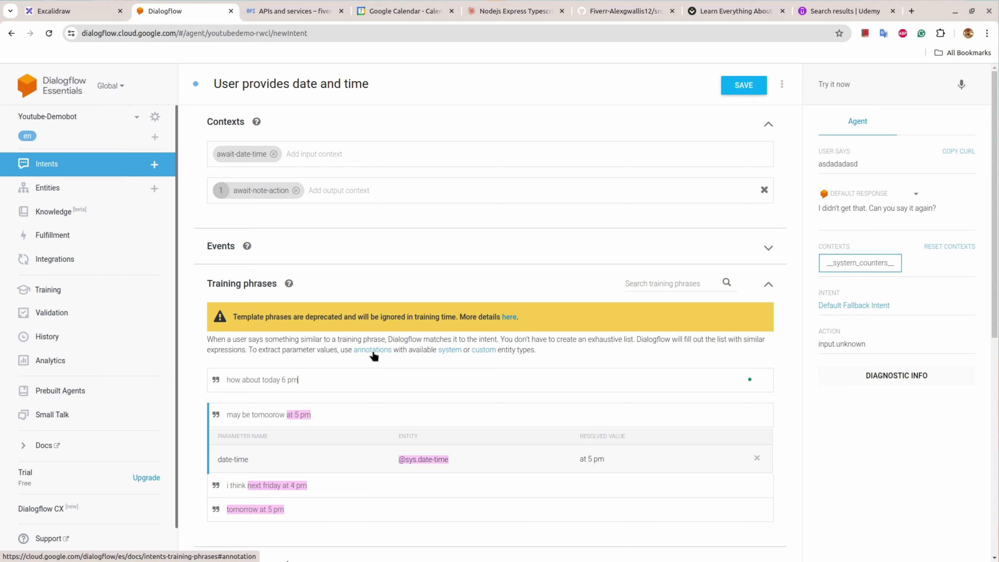
key(Return)
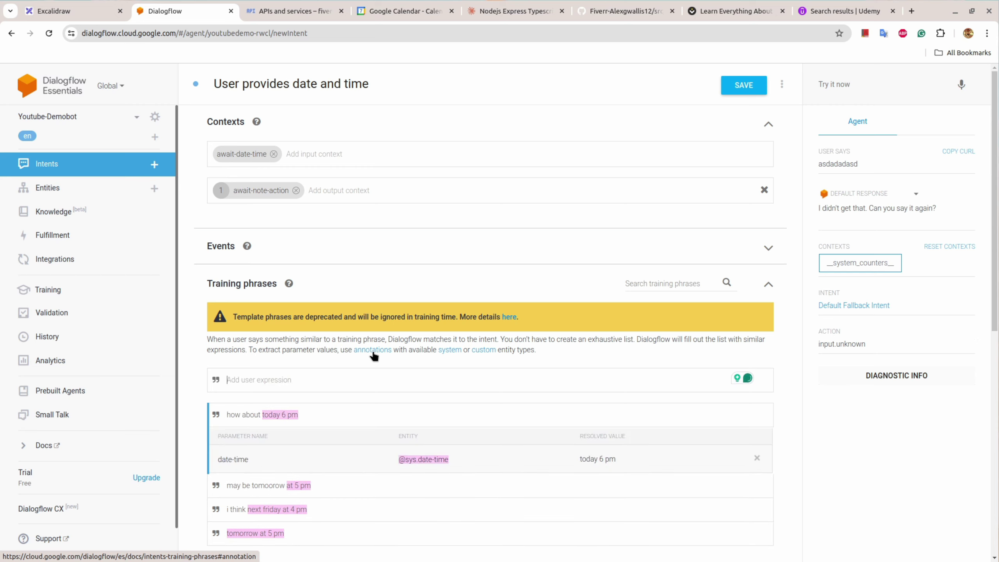
scroll(374, 357, down, 2)
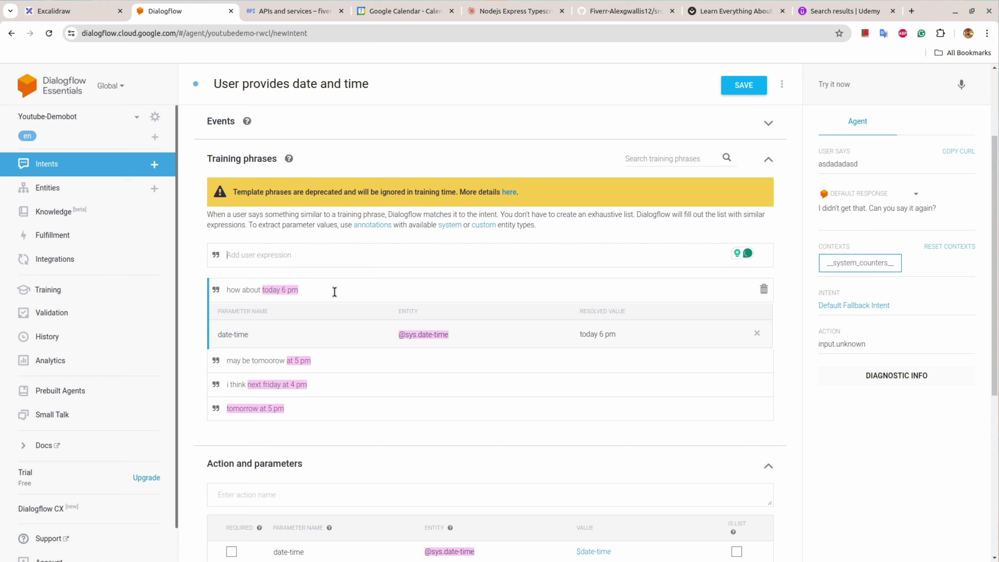
scroll(335, 290, down, 1)
scroll(334, 291, down, 4)
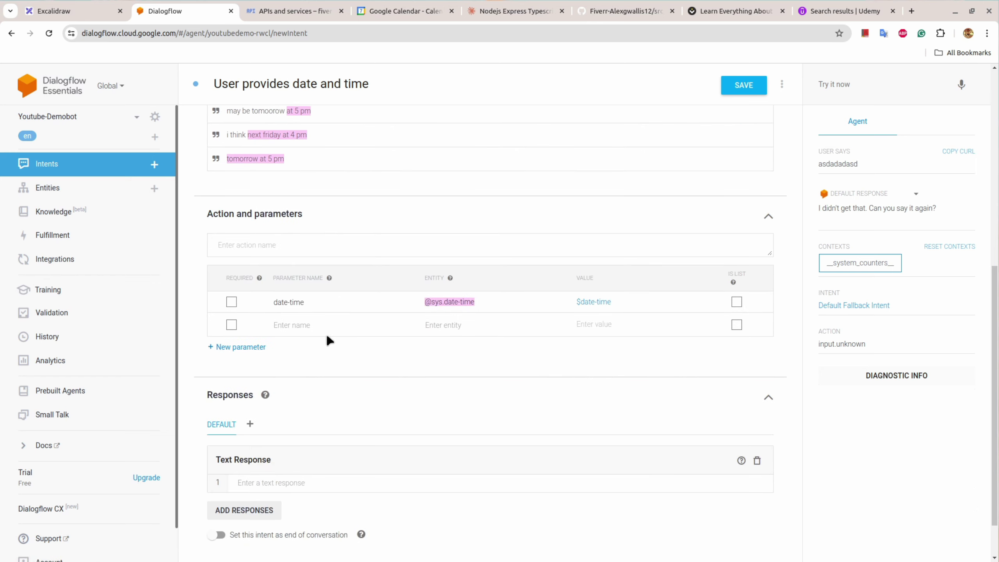
double_click(277, 303)
scroll(303, 310, down, 1)
scroll(379, 386, up, 2)
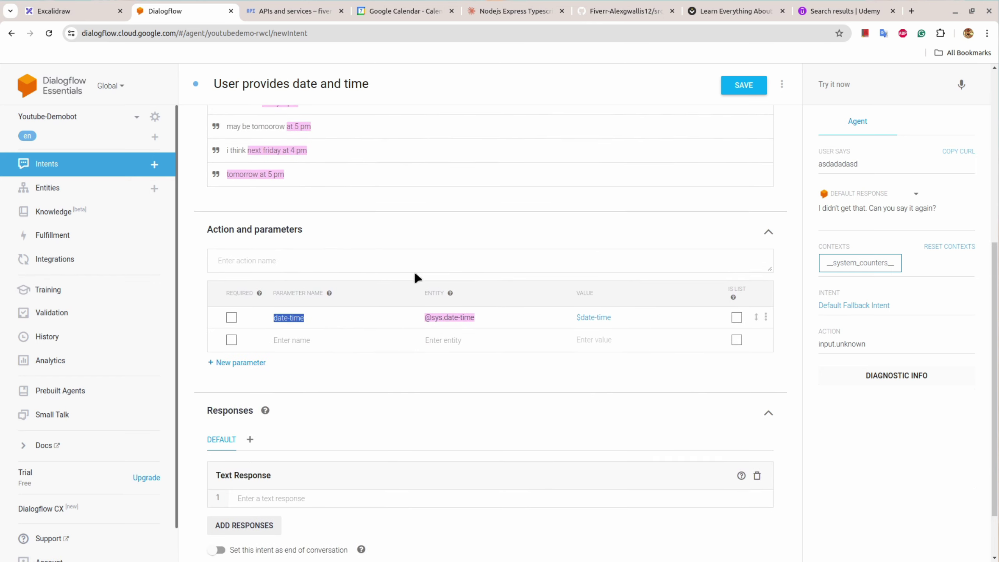
scroll(401, 279, up, 4)
Step: Set the text response to the flowchart's 'Is there a note you want to add for the appointment?'
scroll(403, 283, down, 5)
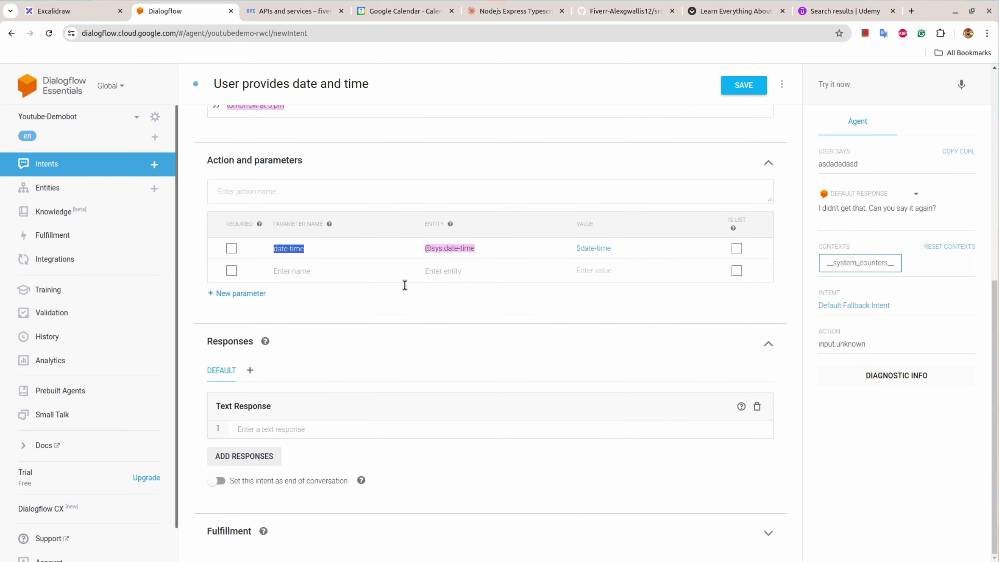
click(71, 10)
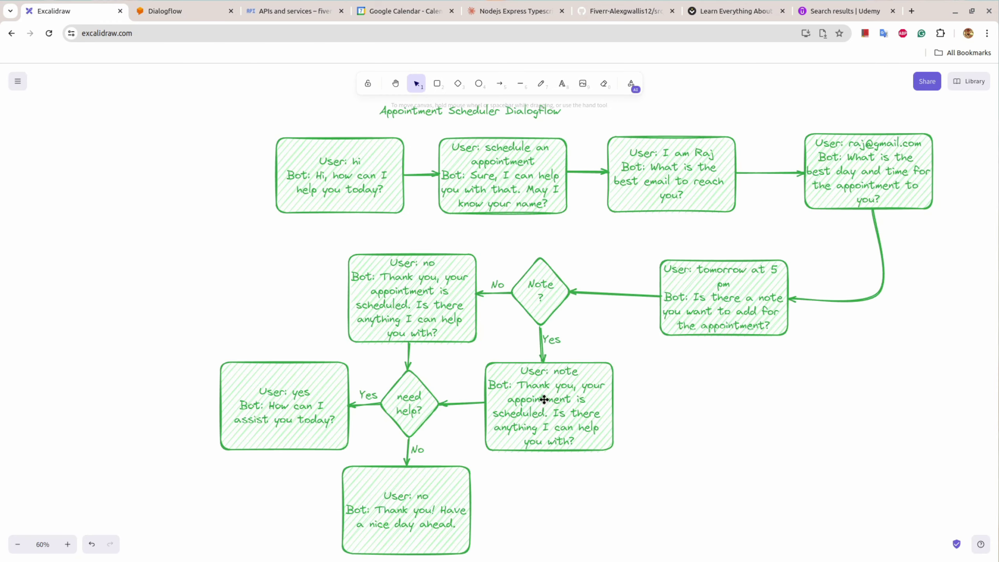
click(689, 313)
double_click(689, 314)
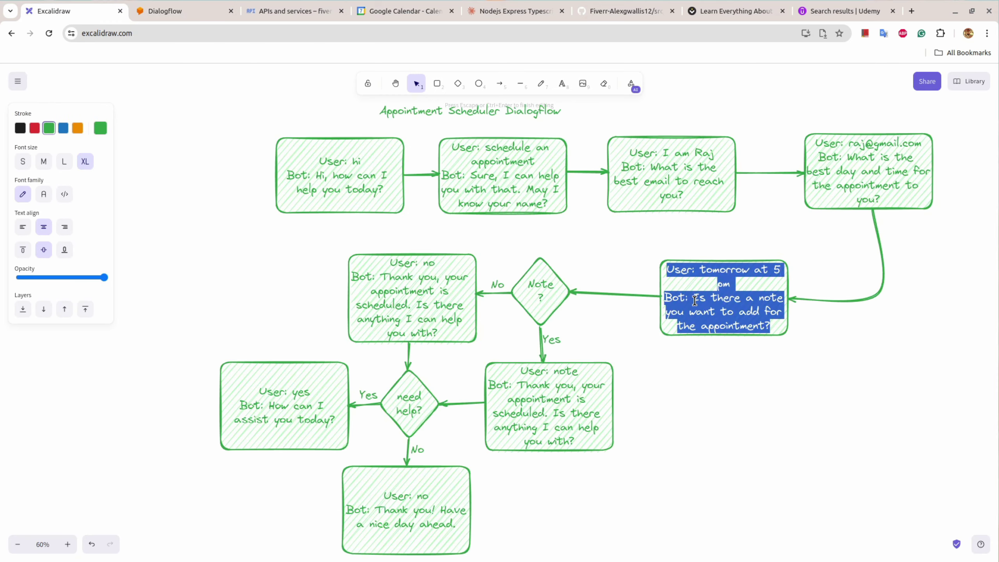
click(739, 312)
drag(693, 297, 773, 321)
key(ctrl+c)
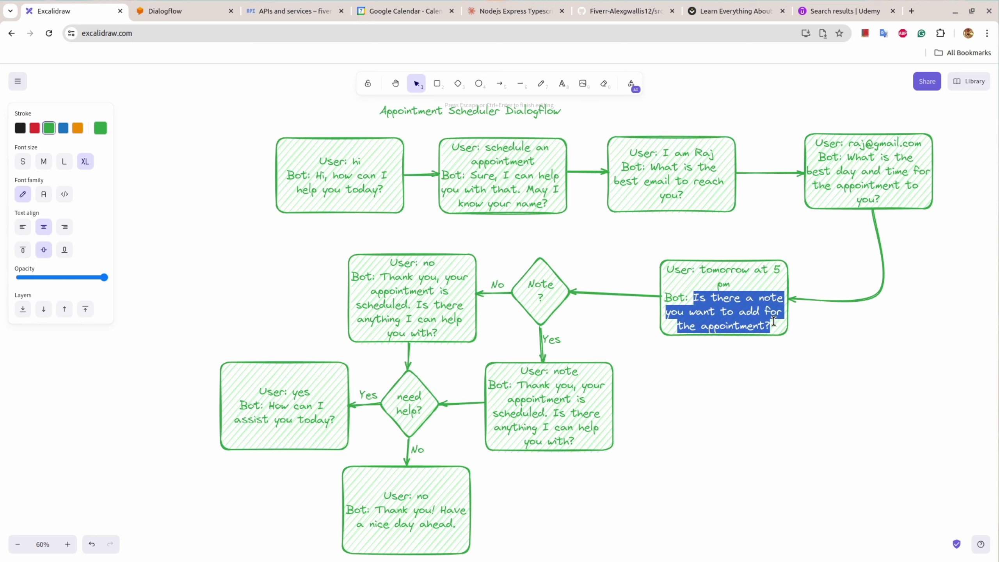
key(ctrl+Tab)
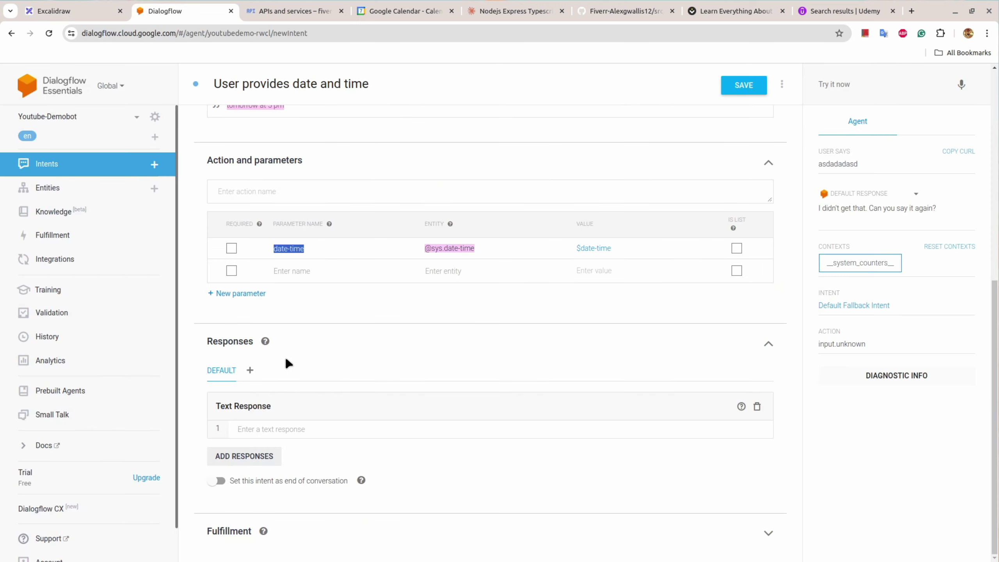
click(282, 430)
key(ctrl+v)
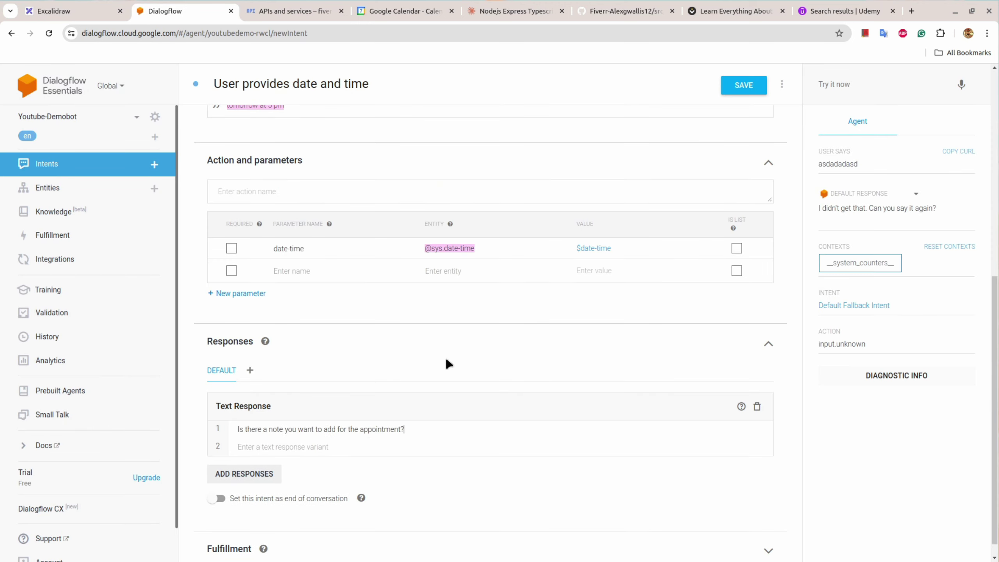
Step: Save the User provides date and time intent and start a blank new intent
click(743, 92)
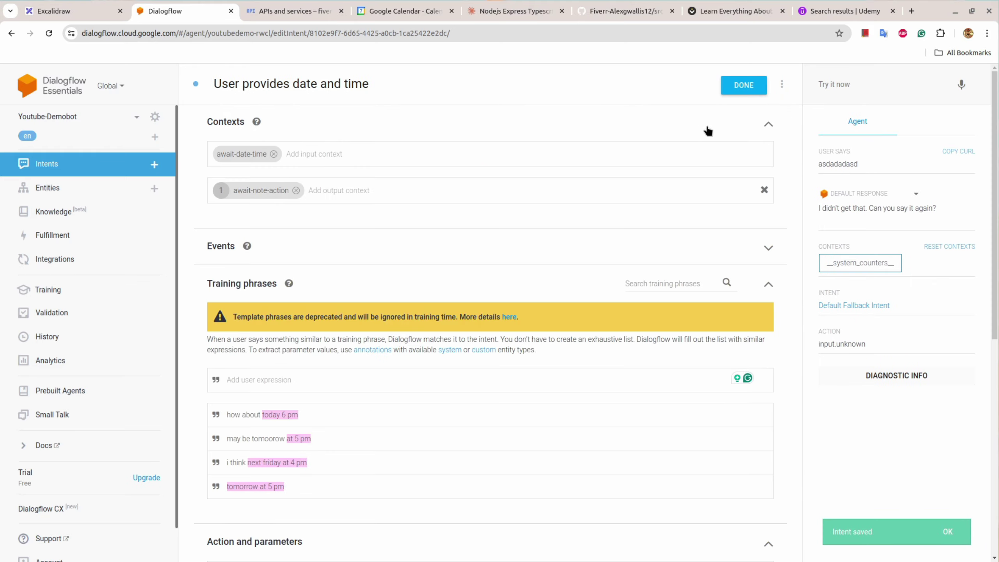
click(156, 166)
click(548, 109)
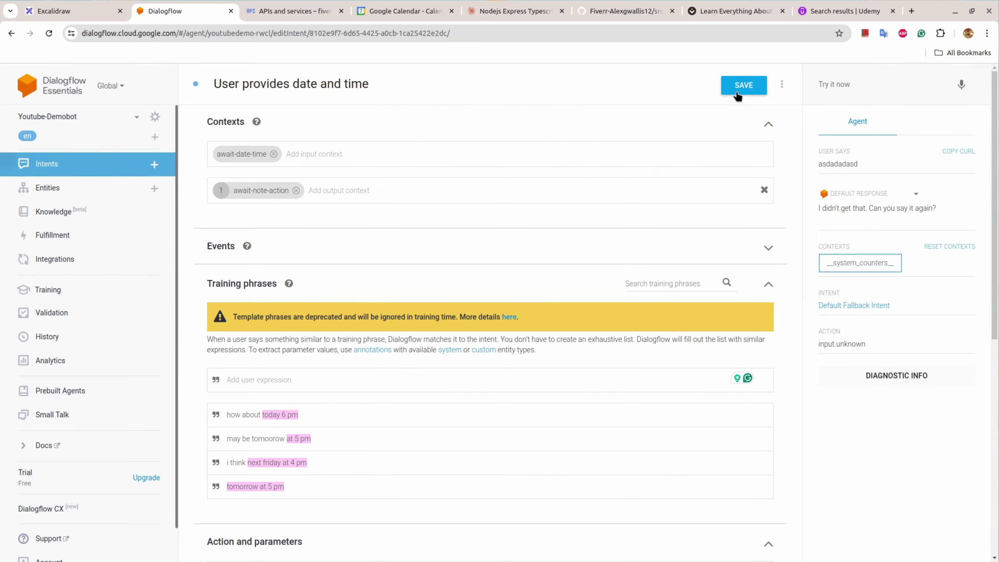
click(733, 94)
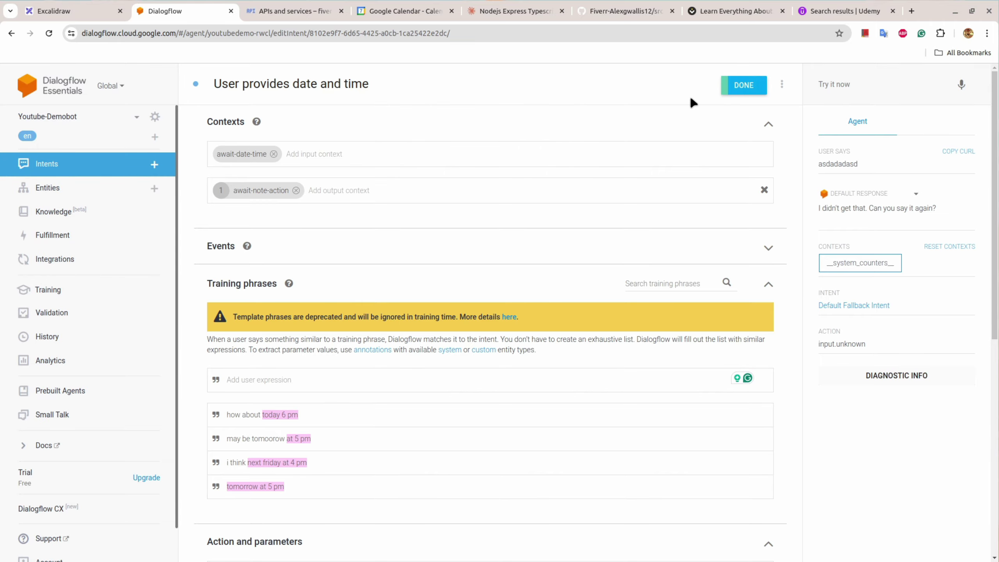
click(156, 165)
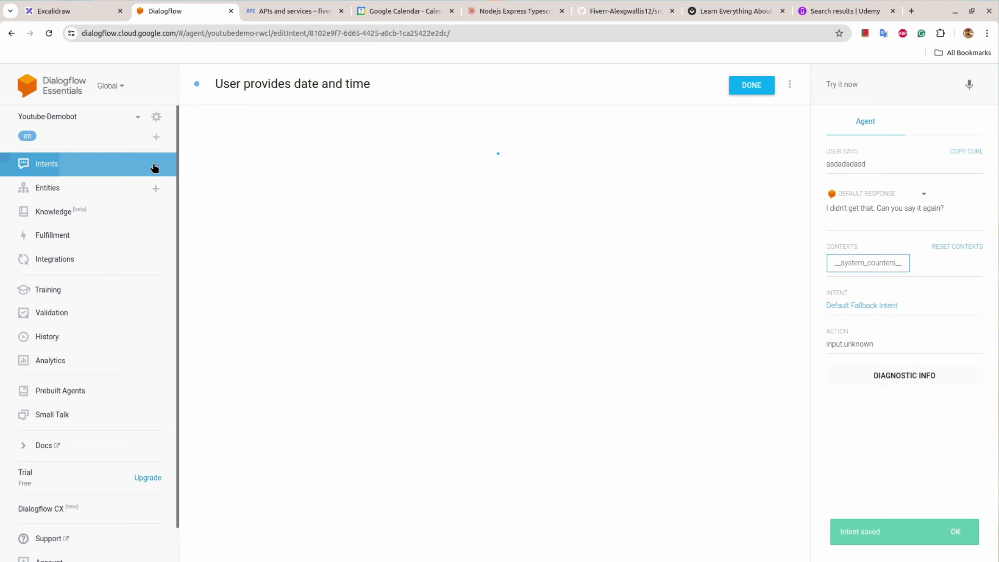
click(264, 80)
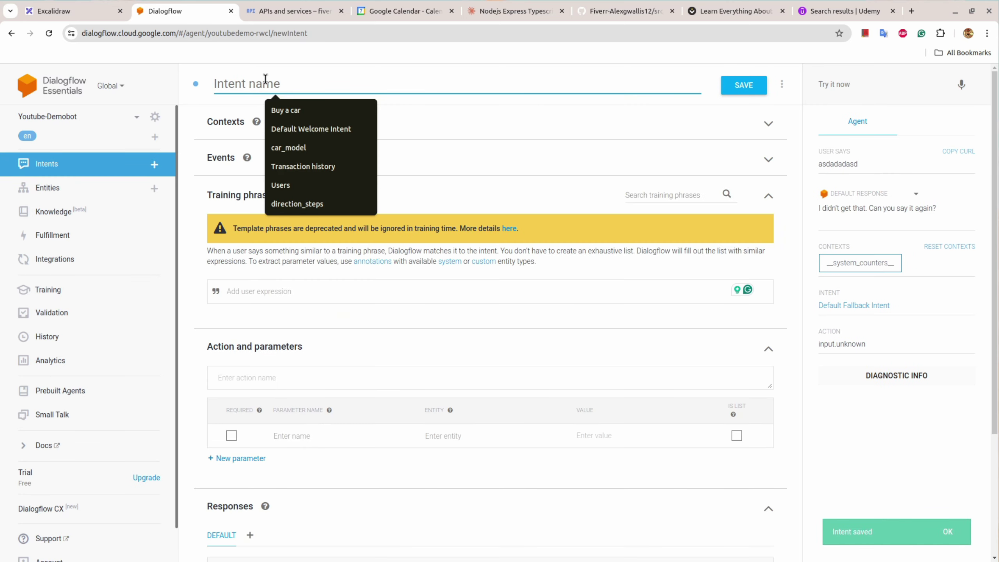
Step: Name the intent 'Confirm note' with input context await-note-action and output context await-note
text(Con)
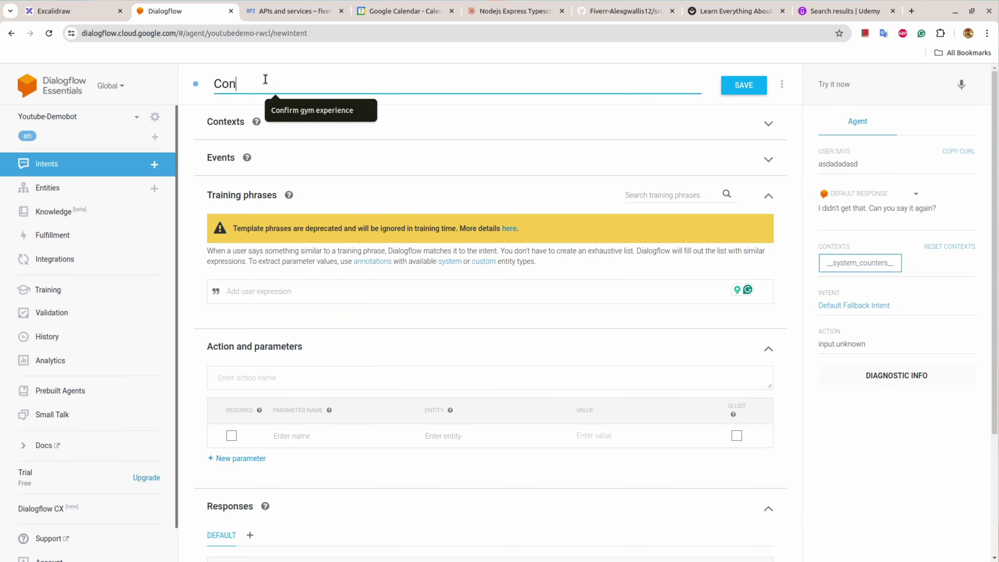
text(firm note)
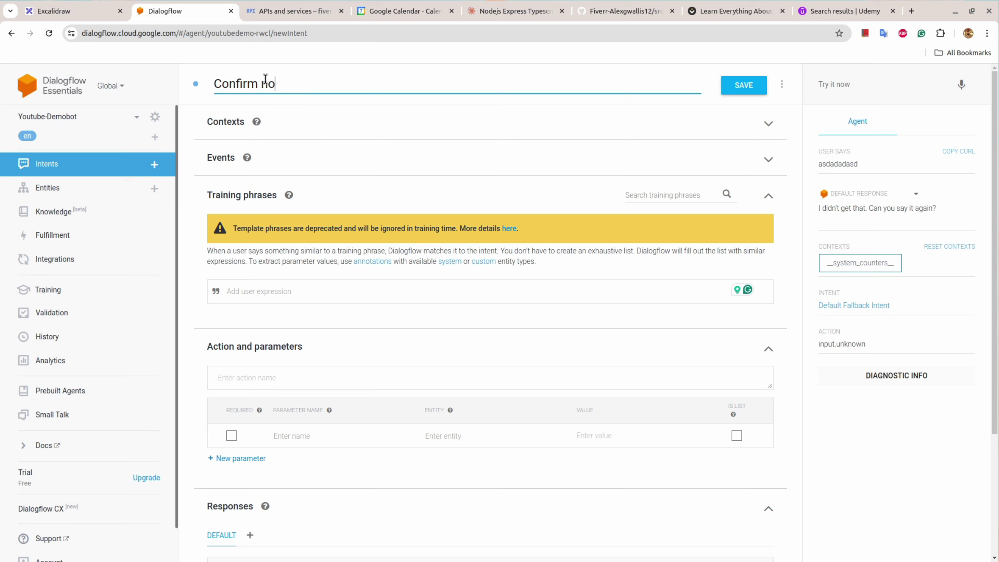
click(224, 125)
text(awa)
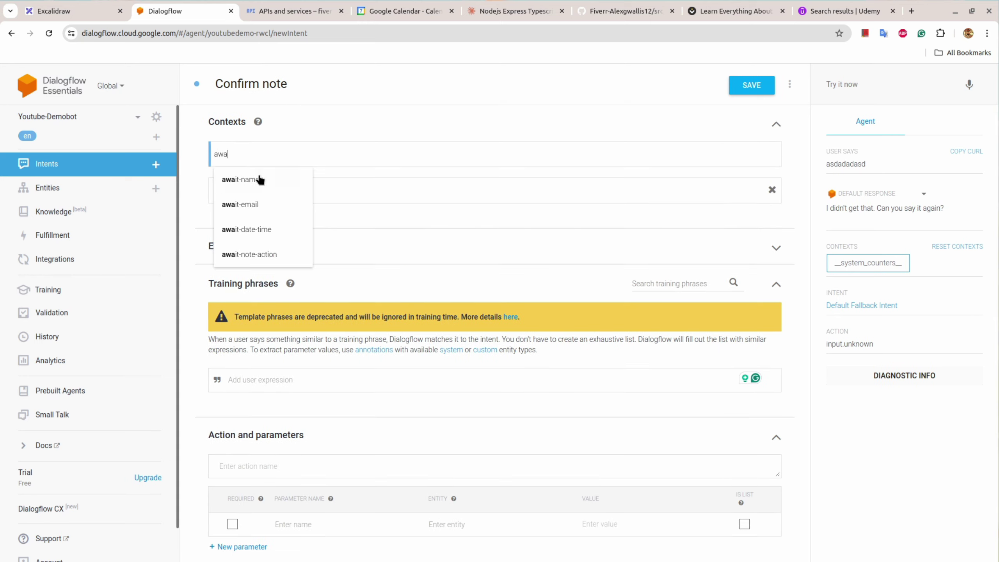
click(260, 254)
click(296, 193)
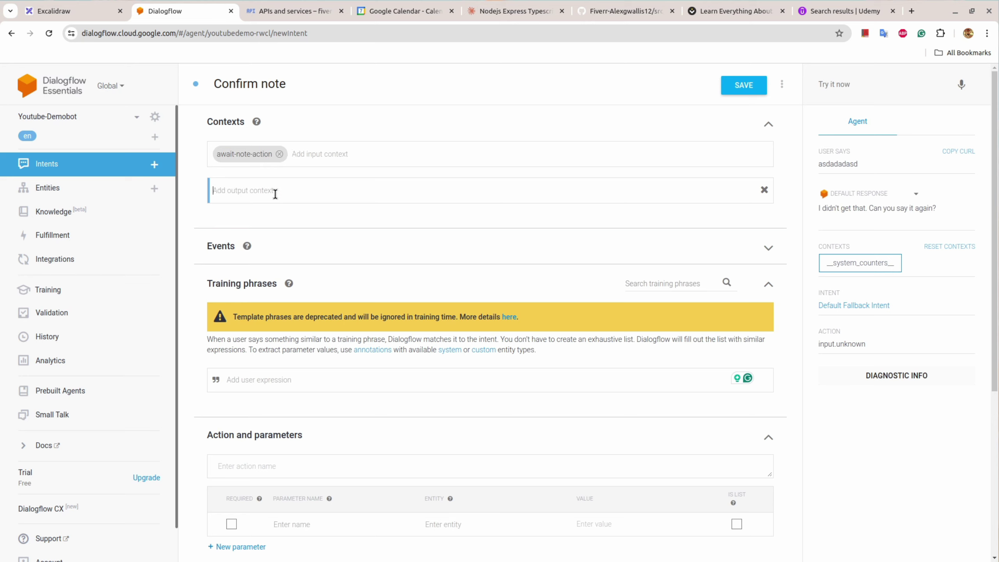
text(await-no)
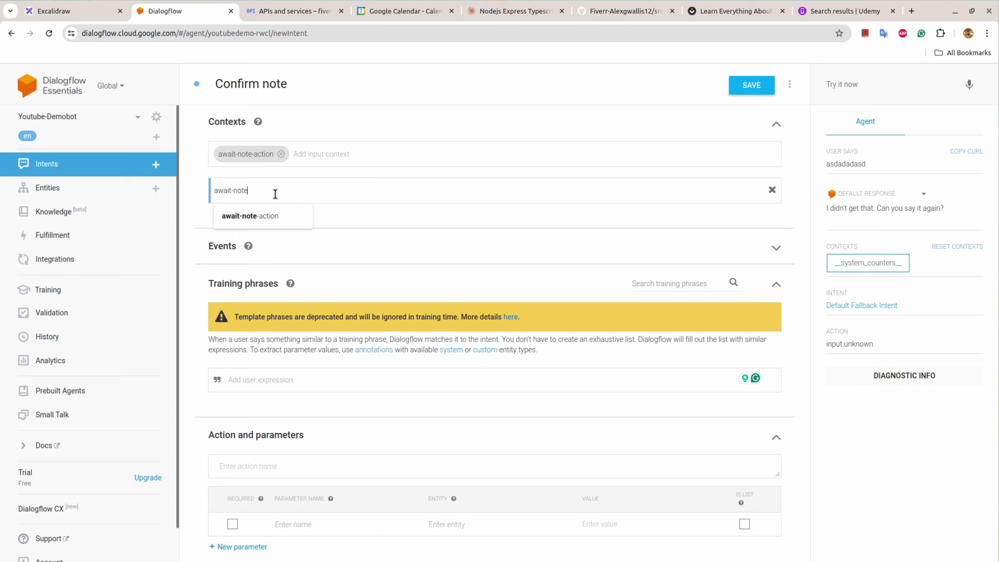
text(te)
key(Return)
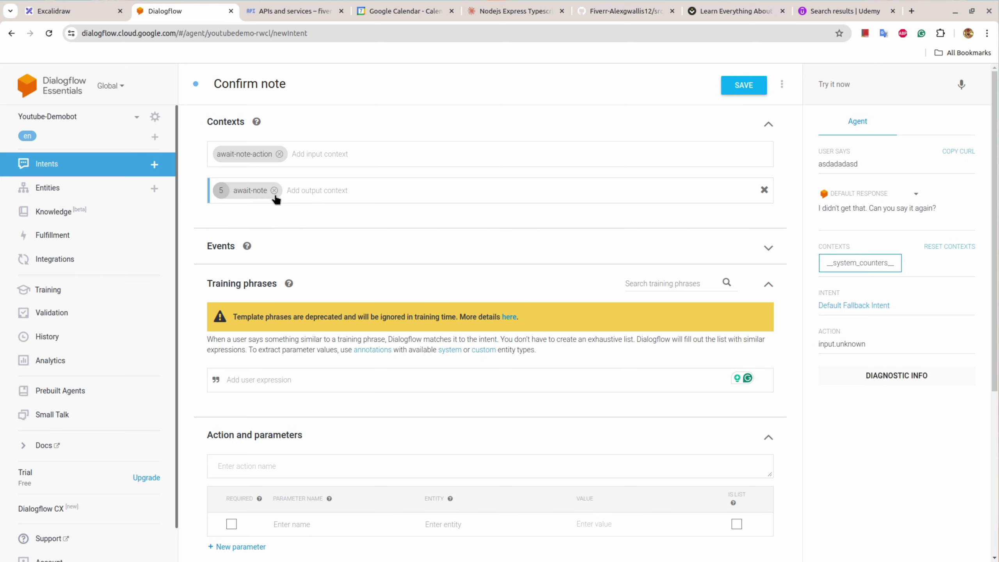
Step: Set the await-note lifespan to 1 and add the training phrase 'any'
click(71, 11)
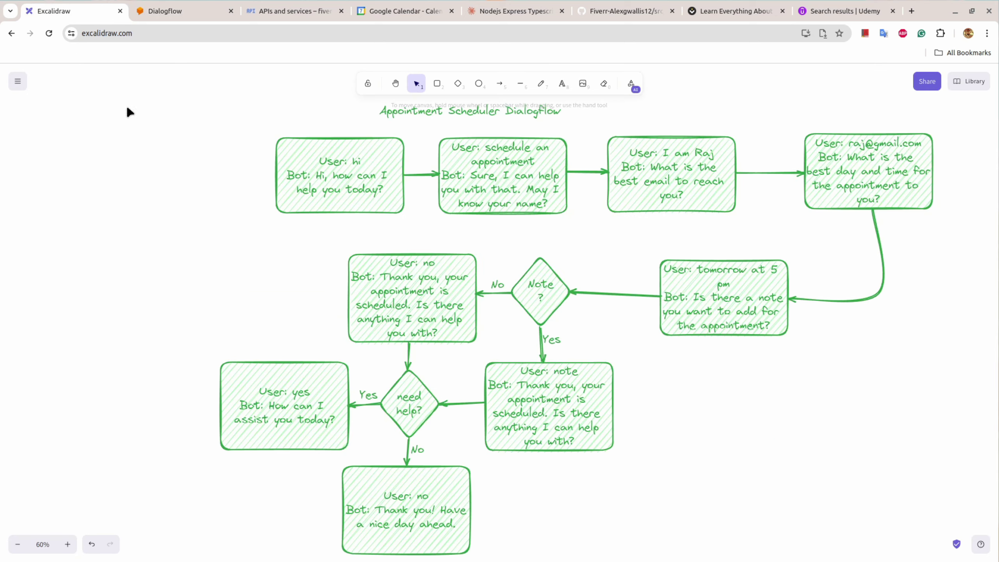
click(541, 302)
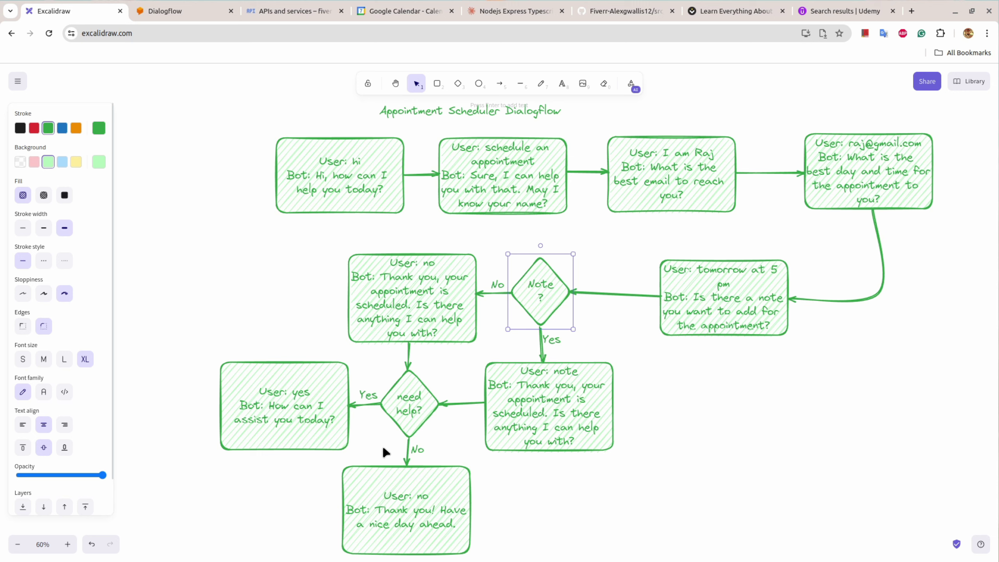
click(163, 9)
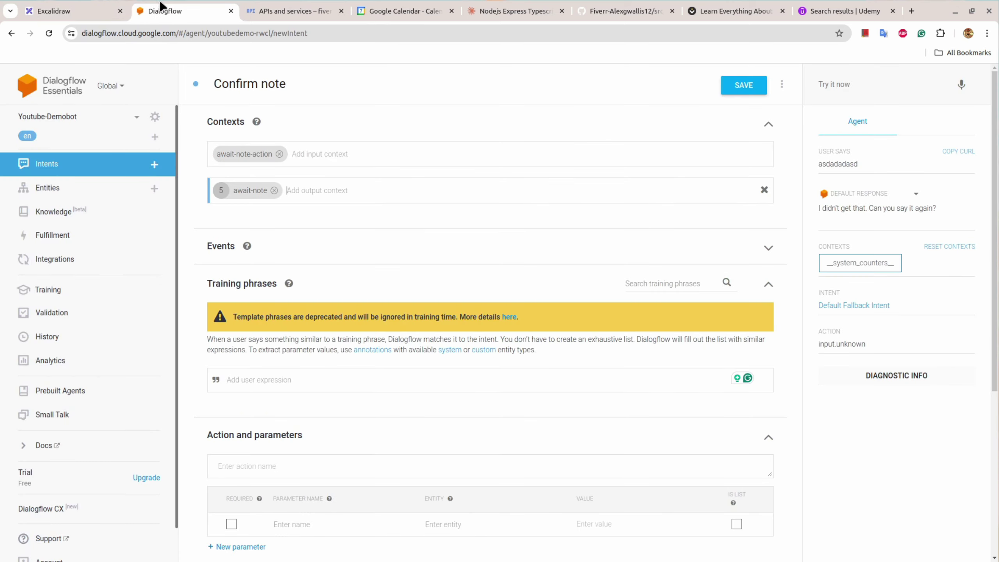
double_click(221, 189)
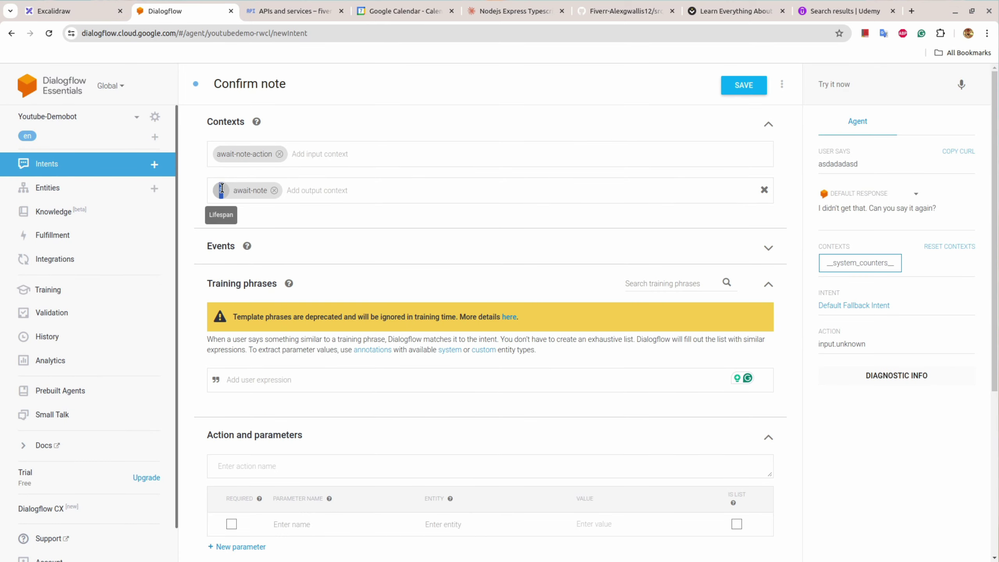
text(1)
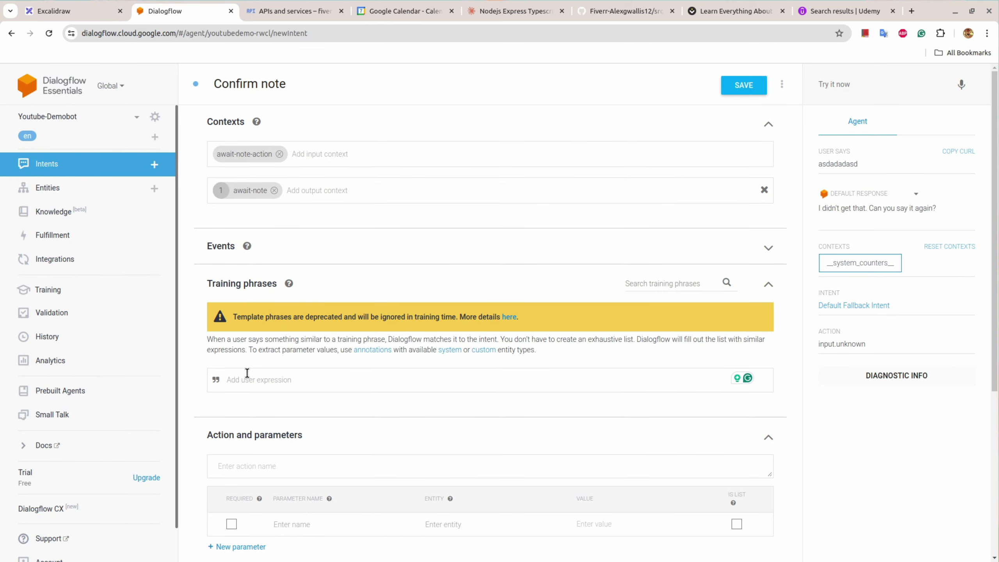
text(any)
key(Return)
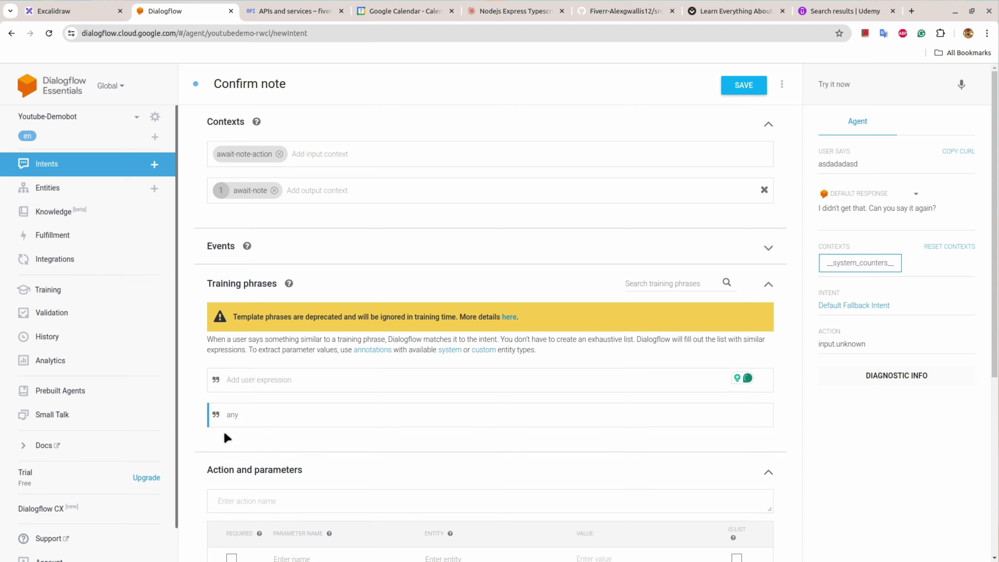
double_click(232, 418)
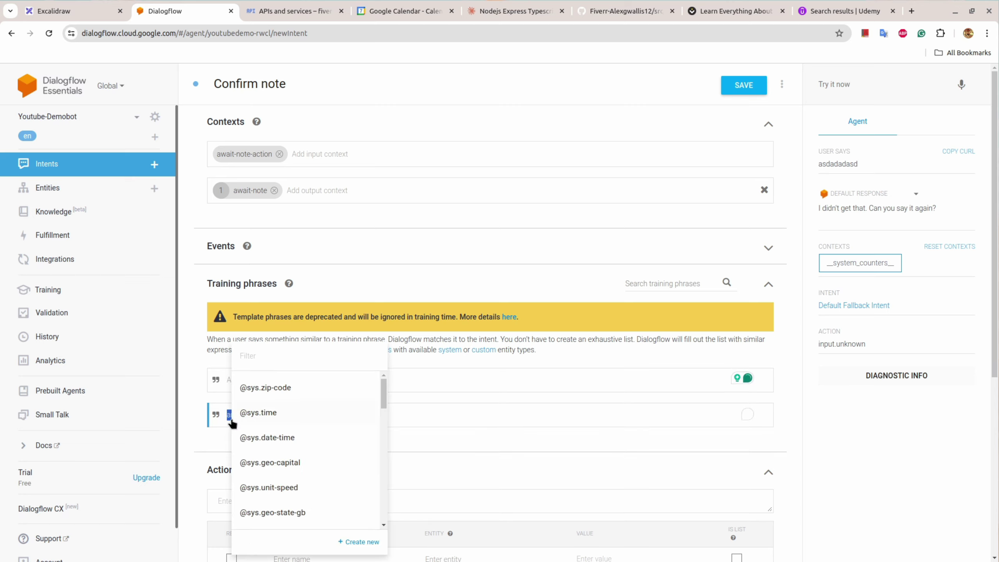
text(any)
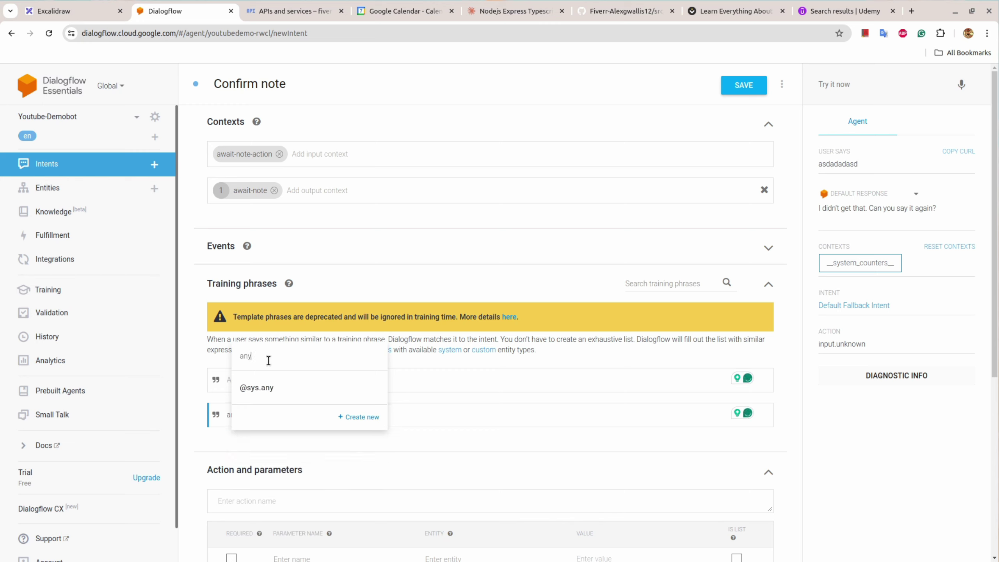
click(284, 389)
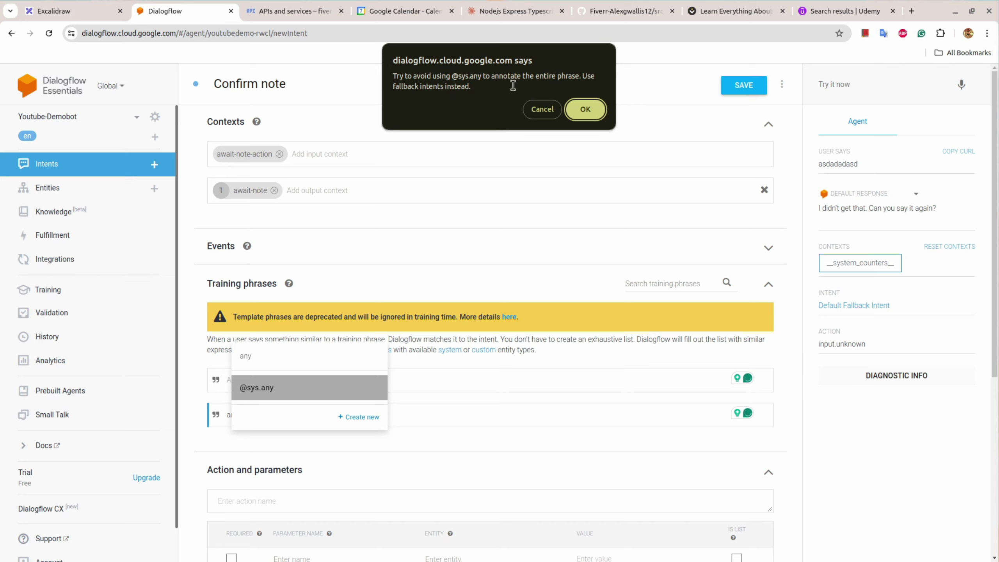
click(584, 108)
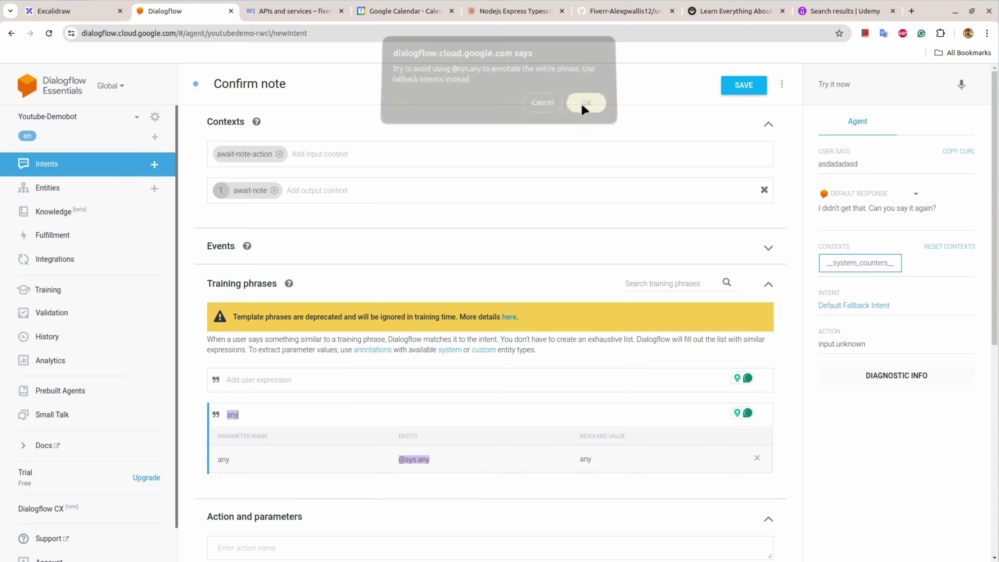
scroll(448, 357, down, 5)
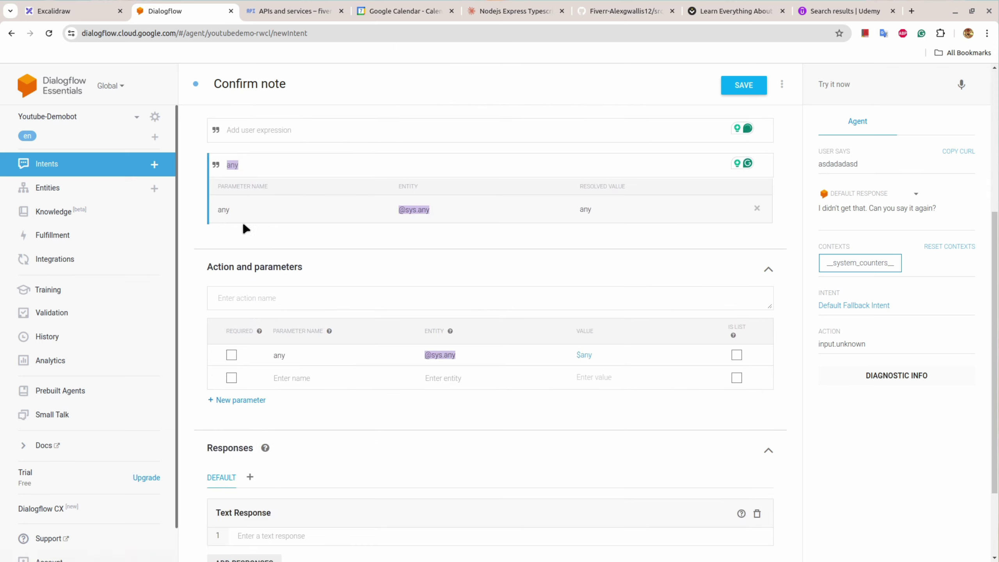
scroll(500, 266, up, 5)
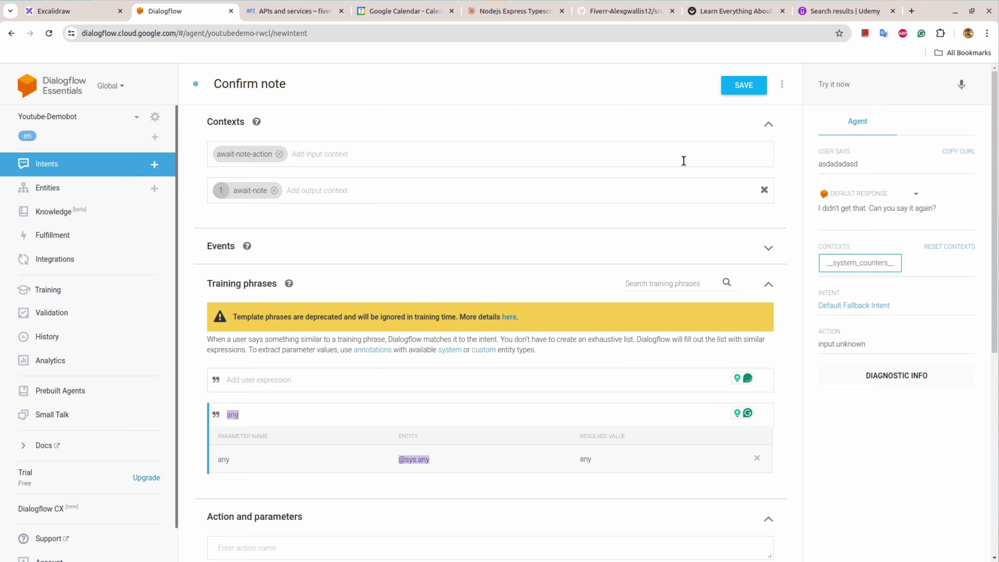
scroll(468, 333, down, 6)
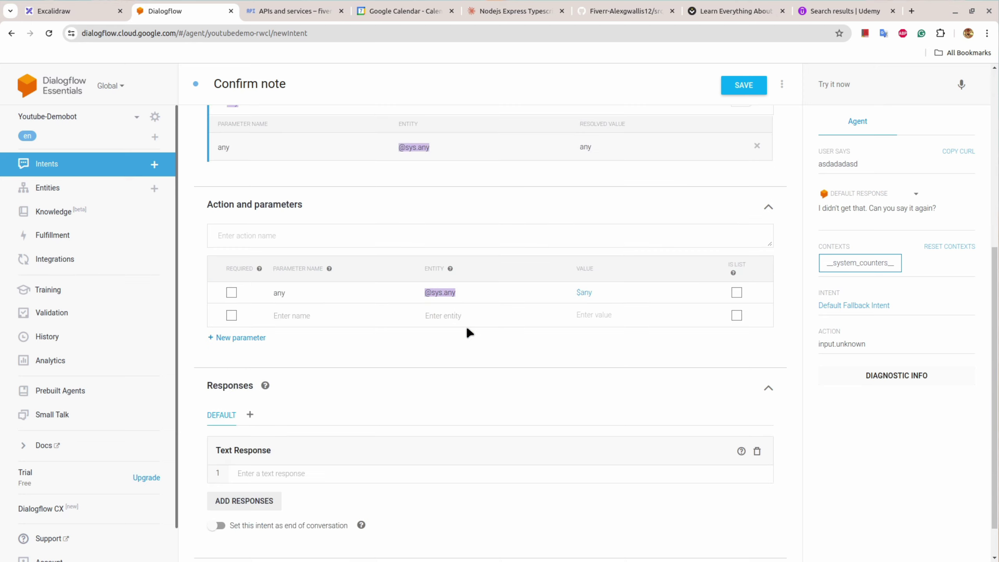
scroll(468, 332, down, 1)
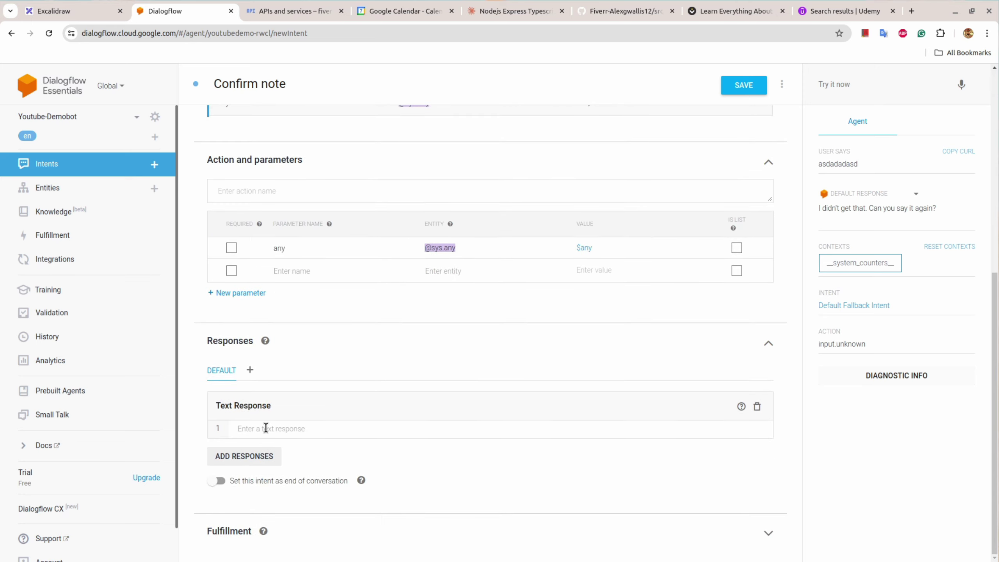
Step: Paste the flowchart's reply 'Thank you, your appointment is scheduled. Is there anything I can help you with?' as the response
click(93, 12)
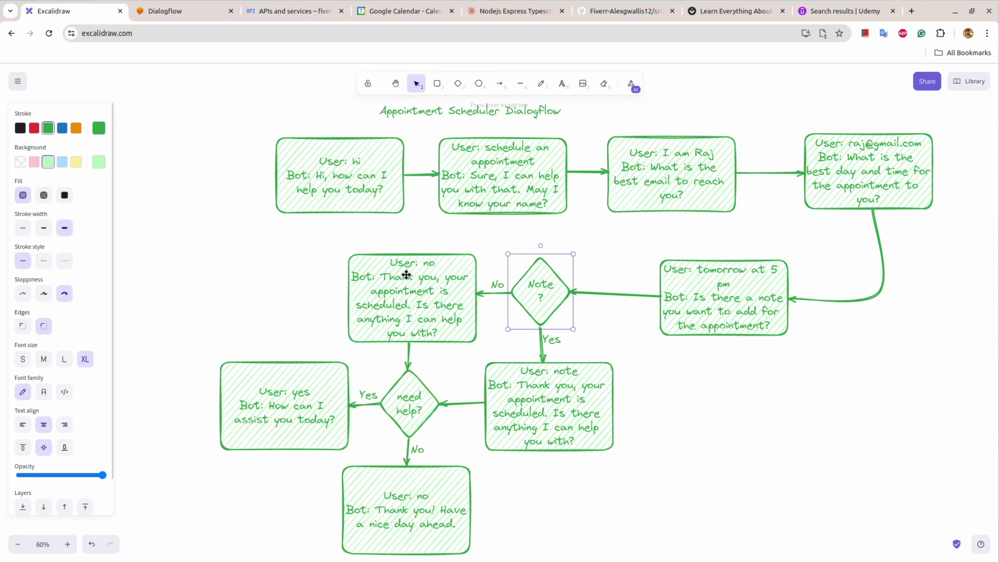
double_click(520, 399)
click(521, 388)
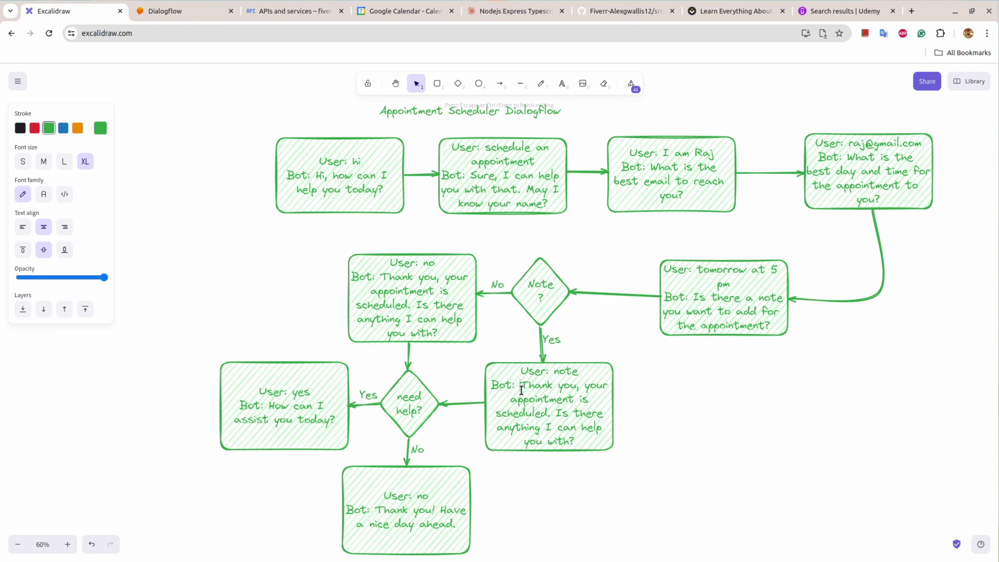
drag(522, 387, 582, 436)
key(ctrl+c)
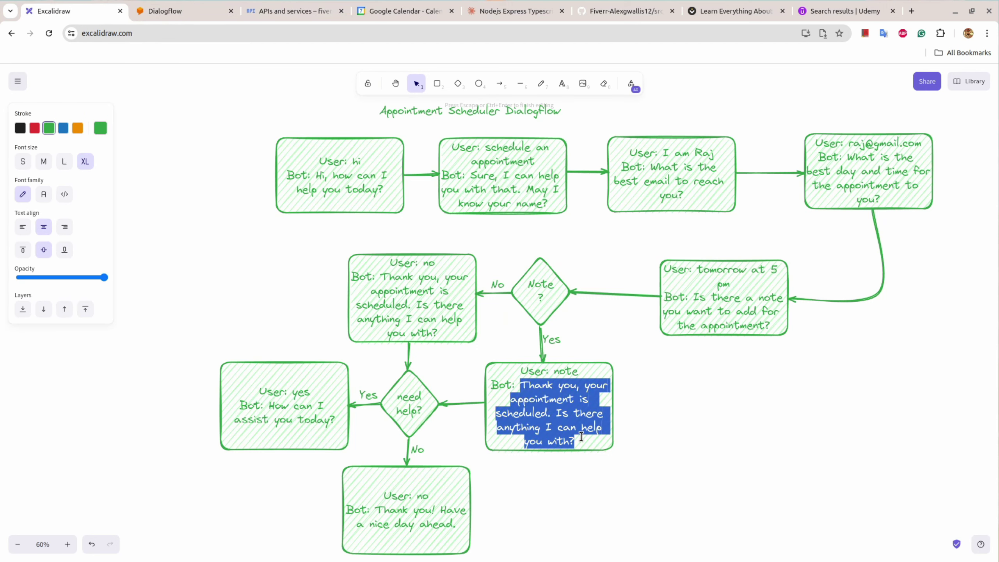
click(168, 8)
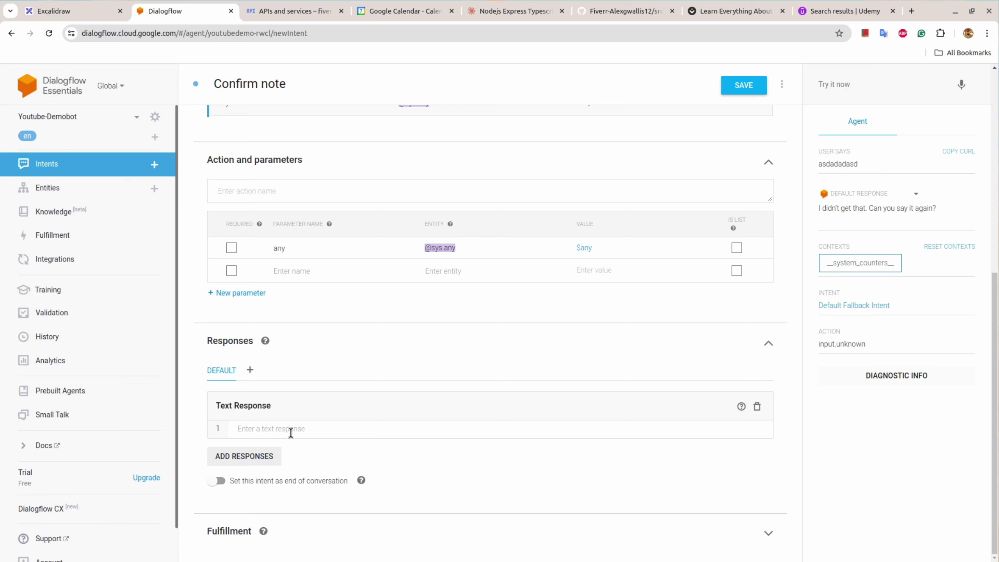
key(ctrl+v)
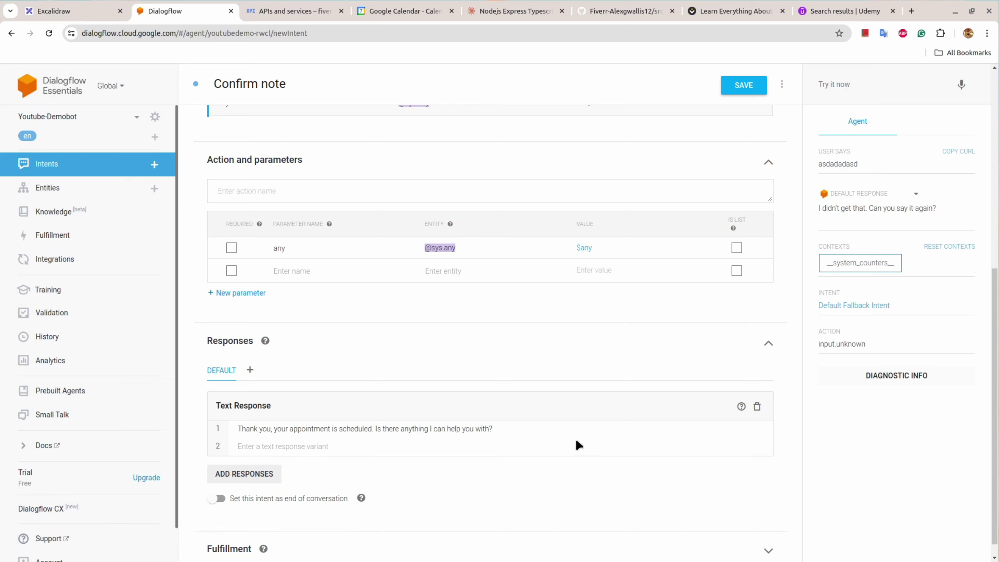
scroll(579, 445, up, 9)
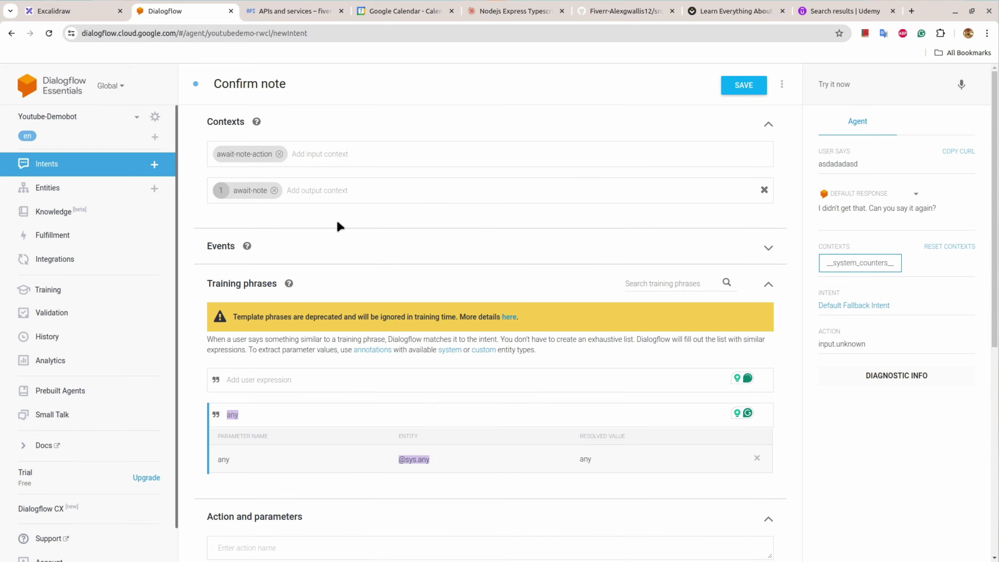
scroll(339, 226, down, 8)
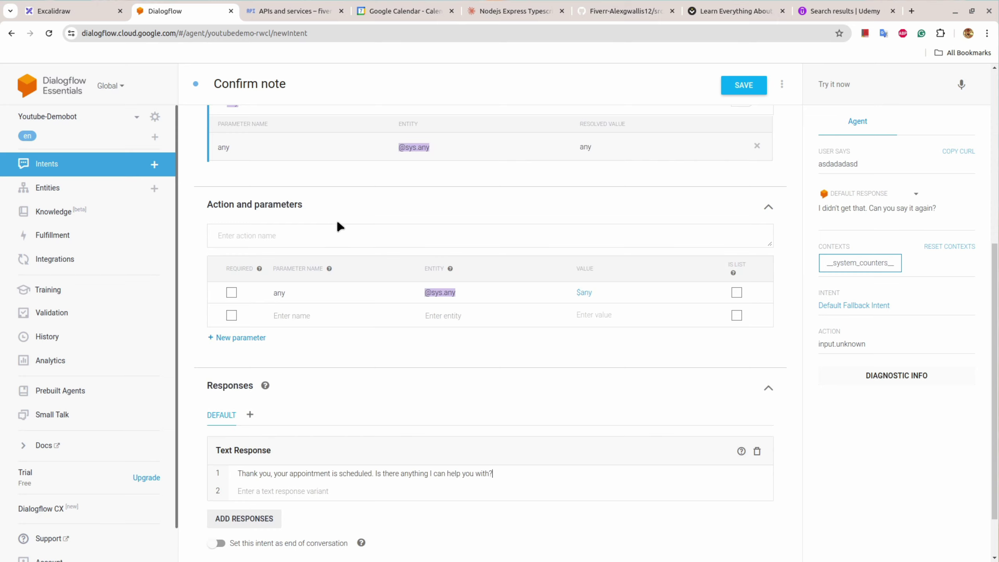
scroll(339, 226, up, 6)
Step: Remove the await-note output context from the Confirm note intent
click(74, 11)
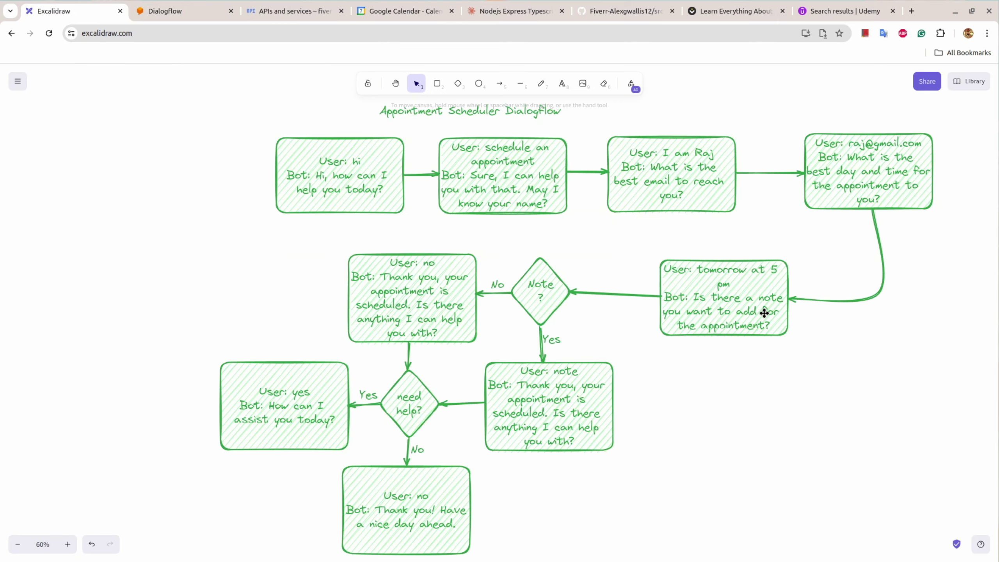
click(216, 12)
scroll(364, 356, up, 2)
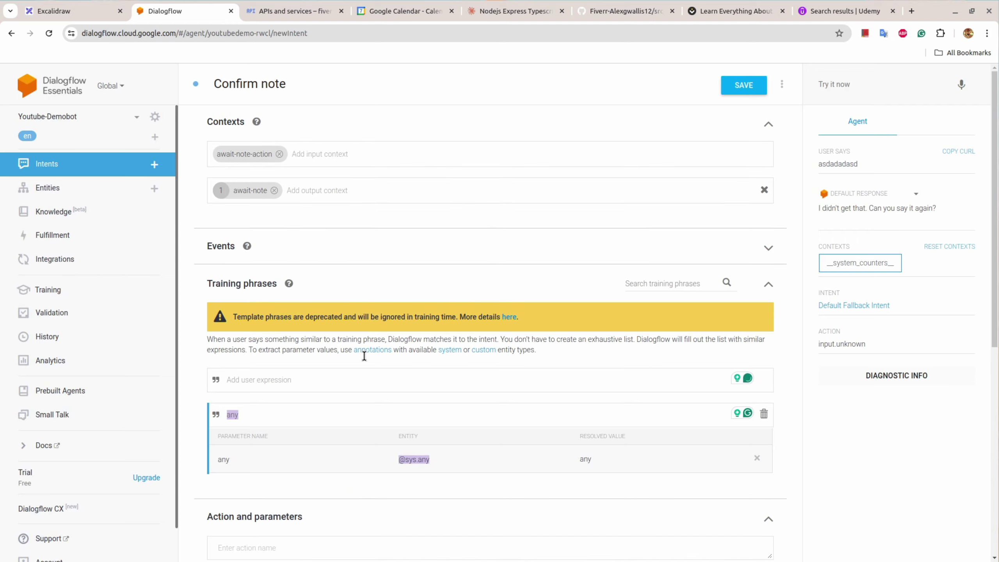
click(274, 190)
scroll(323, 292, down, 5)
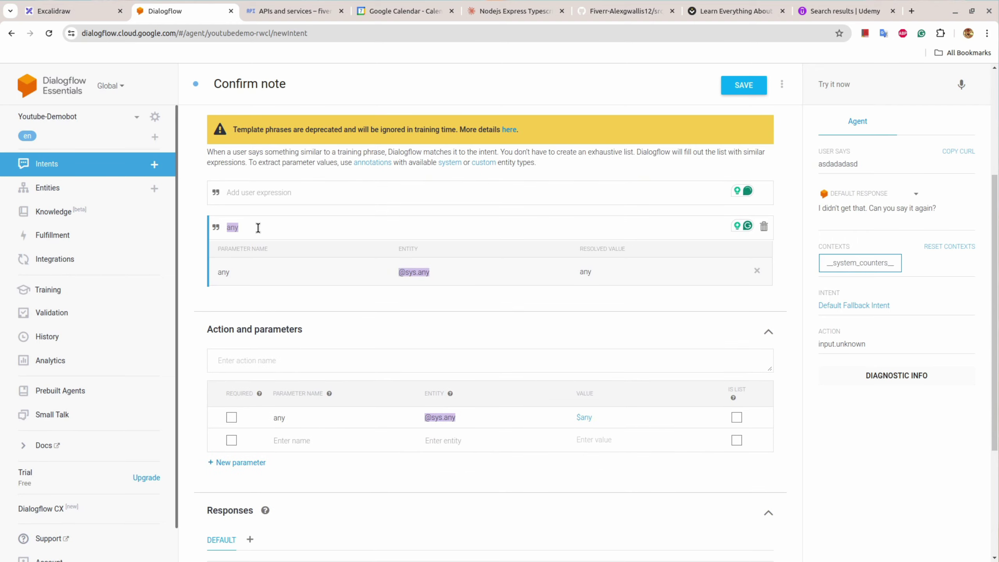
Step: Replace the 'any' phrase with training phrases yes, yeah, sure, i have a note, and a provide-a-note phrase
click(761, 228)
click(287, 191)
text(yes)
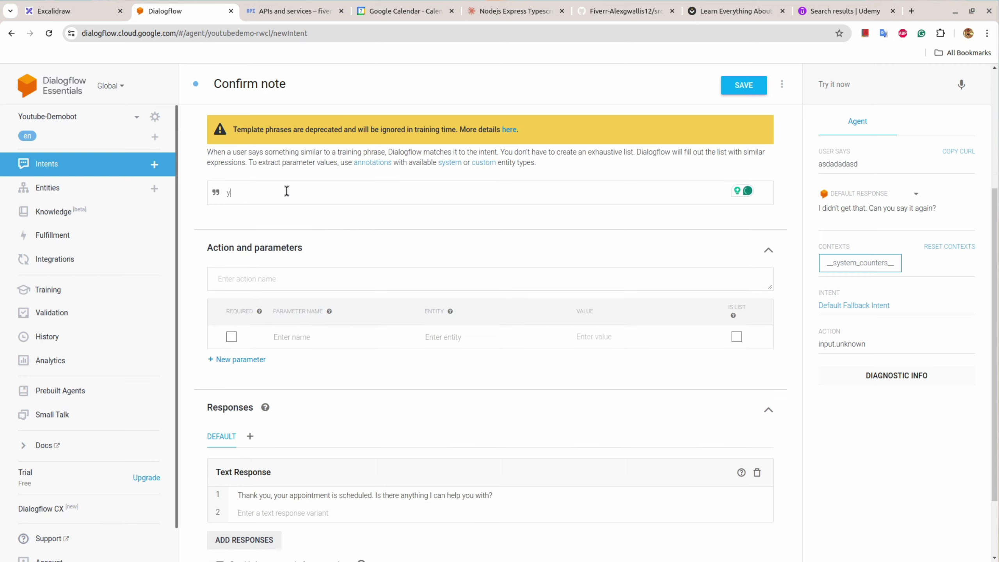
key(Return)
text(yeah)
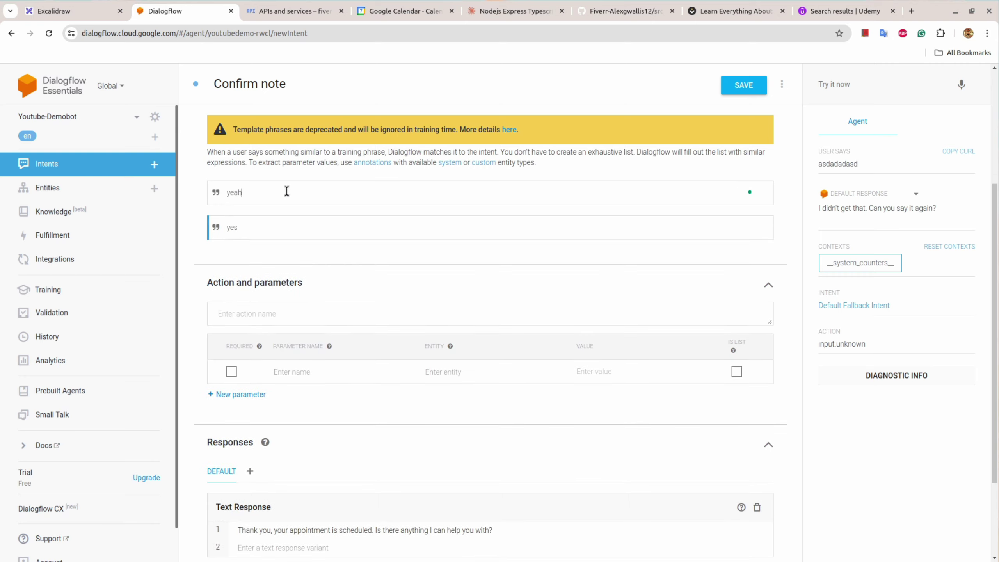
key(Return)
text(sure)
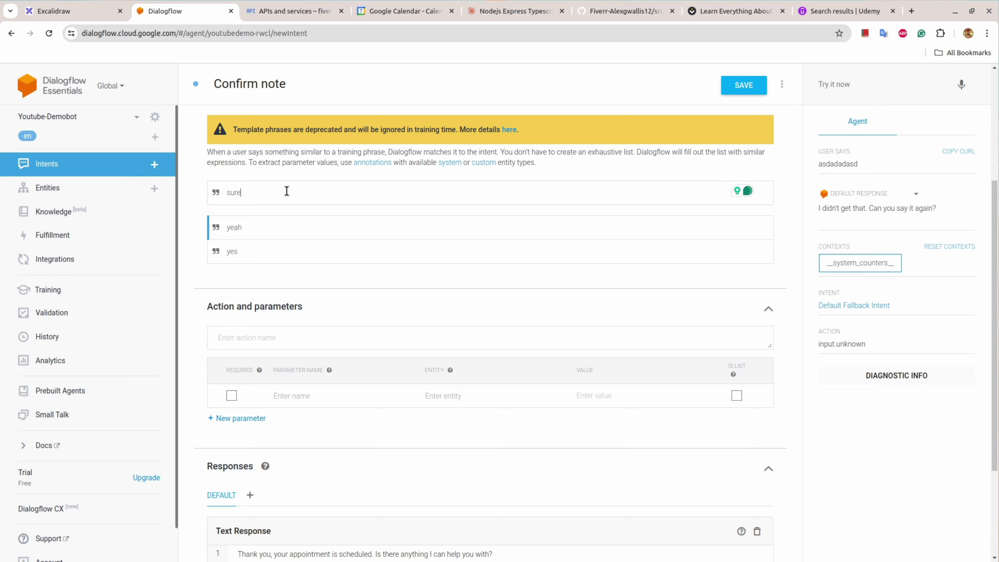
key(Return)
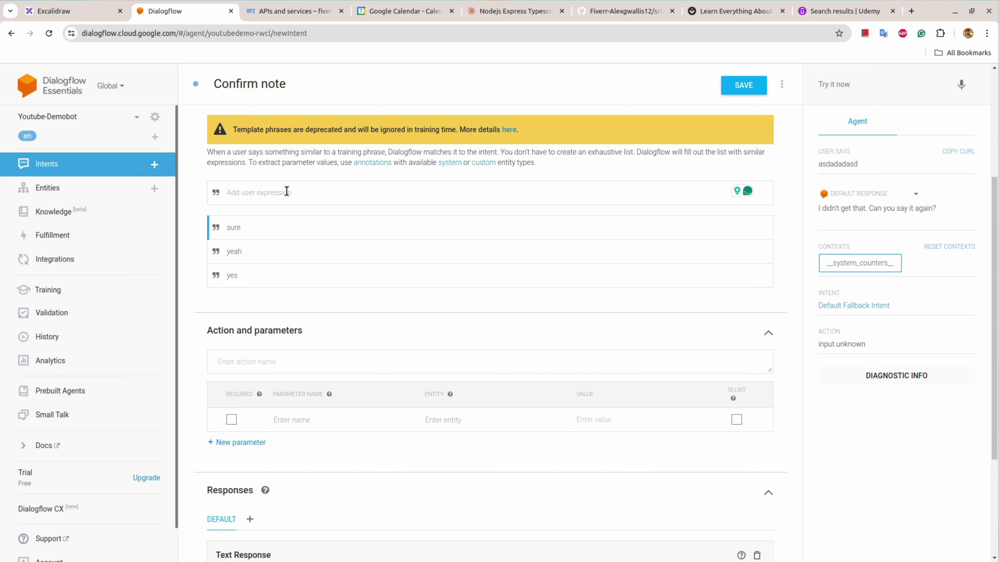
text(i have a note)
key(Return)
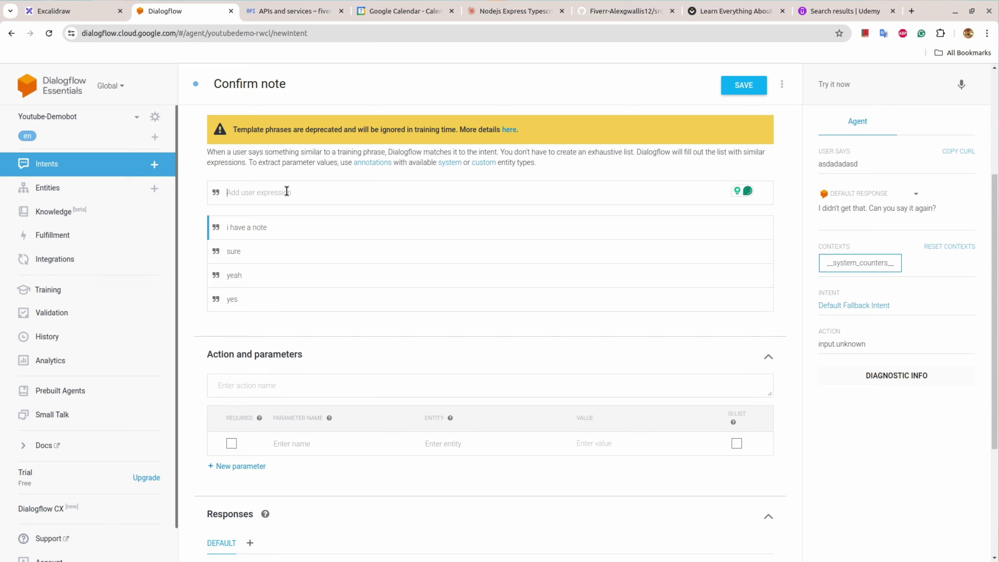
text(ye)
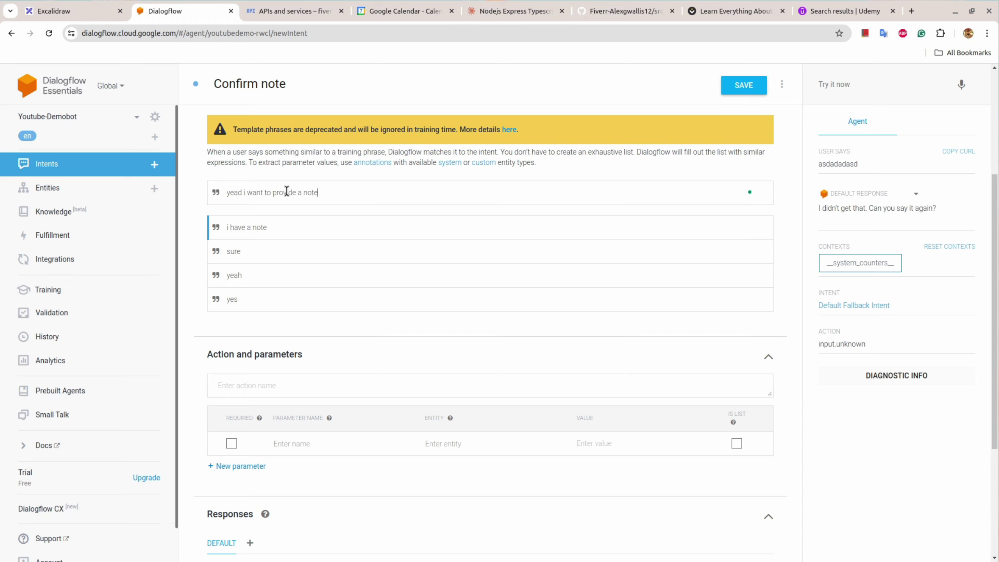
text(ad i want to provide a note)
key(Return)
Step: Change the text response to 'Please provide the note.' and save the intent
scroll(287, 192, down, 5)
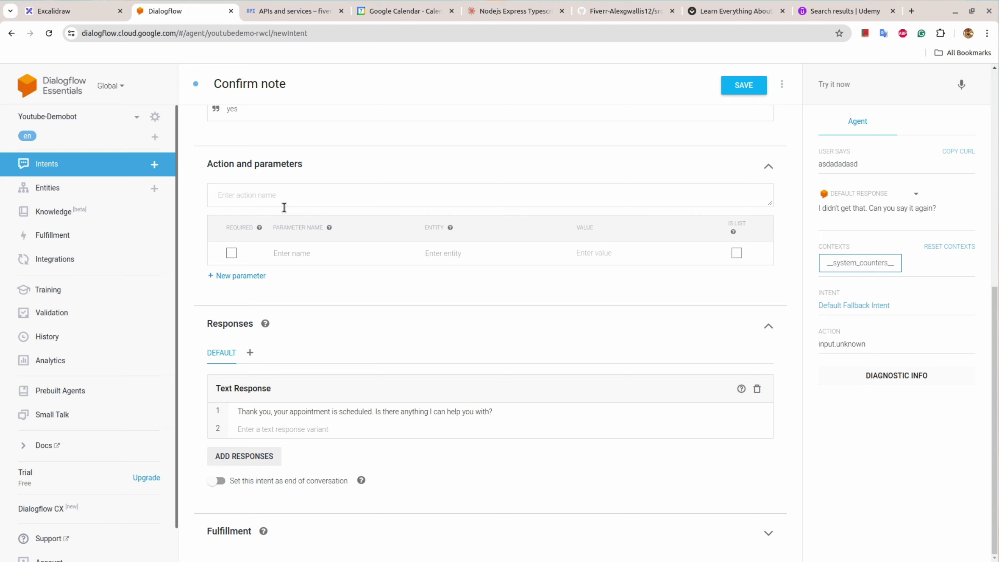
triple_click(540, 411)
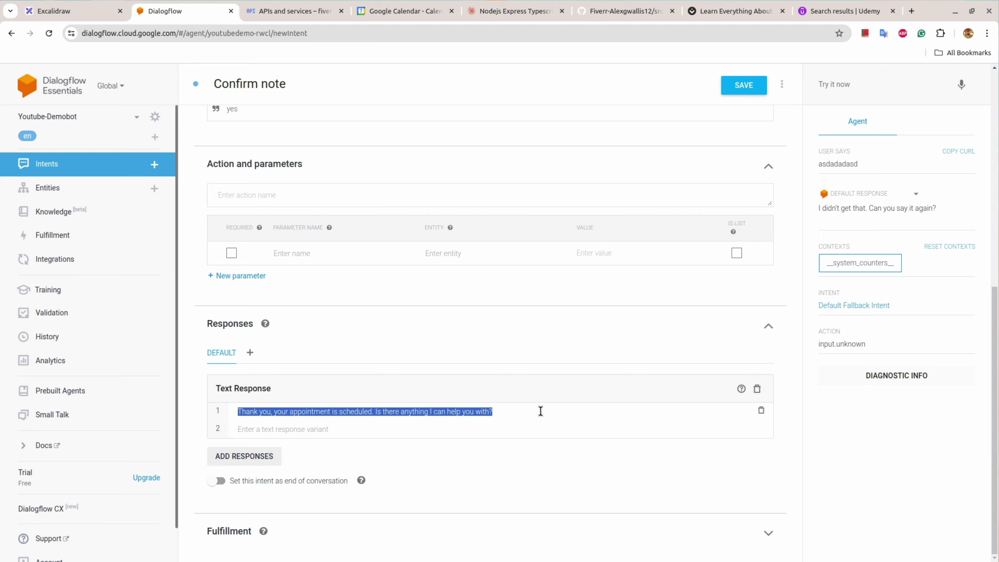
text(Please provide the note.)
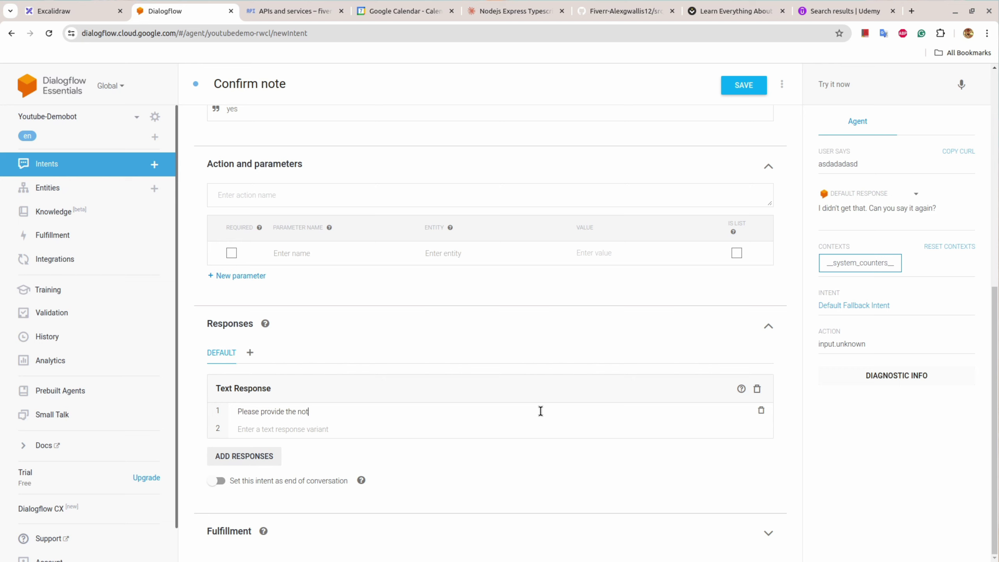
click(741, 91)
click(98, 7)
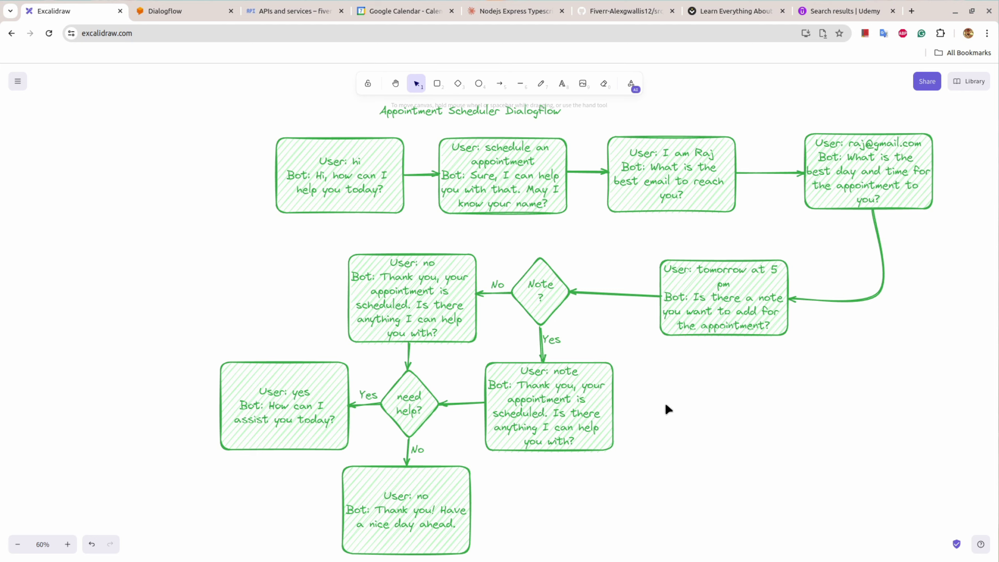
Step: Change the box's user line from 'User: note' to 'User: yes'
double_click(564, 373)
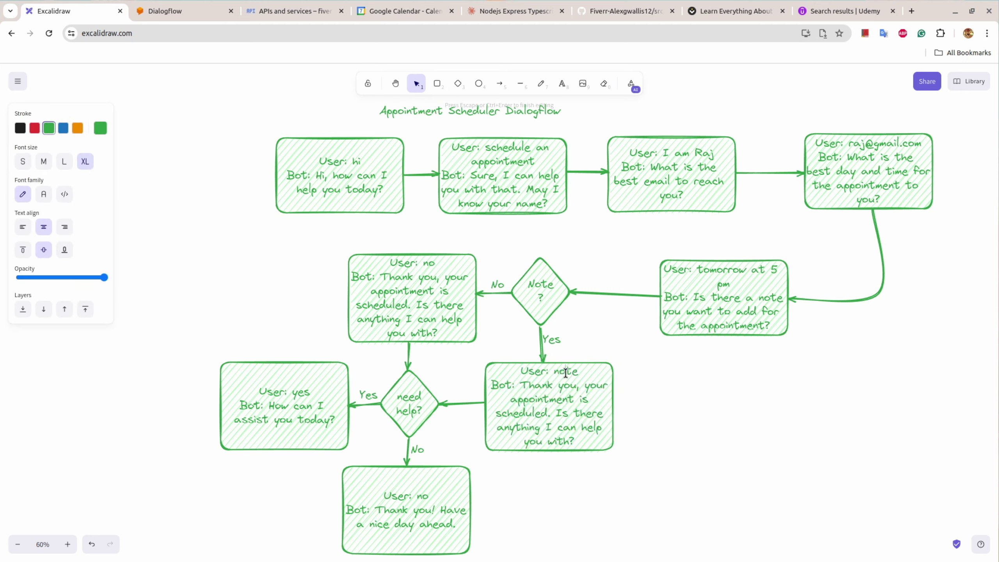
double_click(564, 374)
text(yes)
key(Escape)
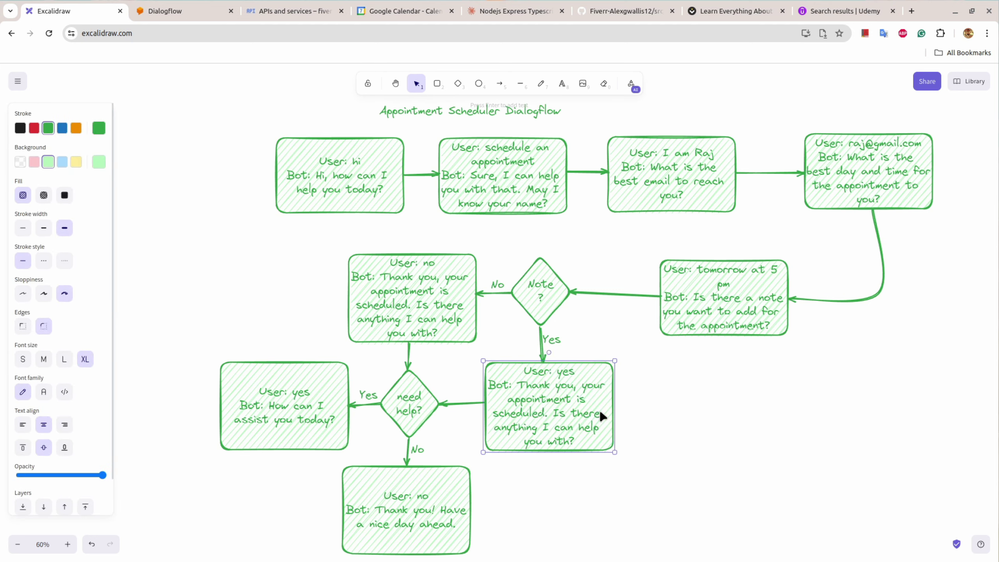
Step: Replace the box's bot reply with 'please provide the note...'
double_click(524, 387)
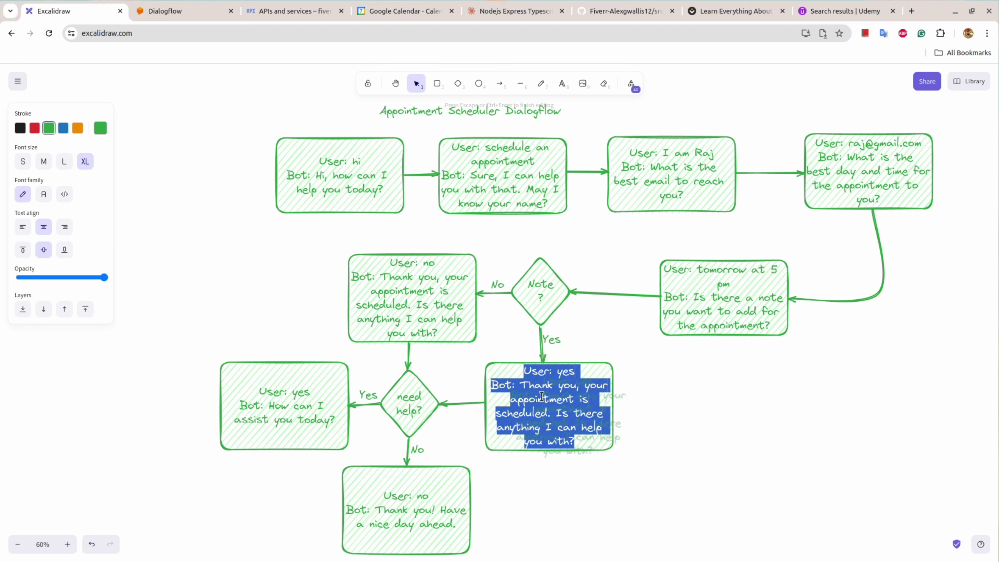
click(531, 389)
drag(522, 385, 586, 437)
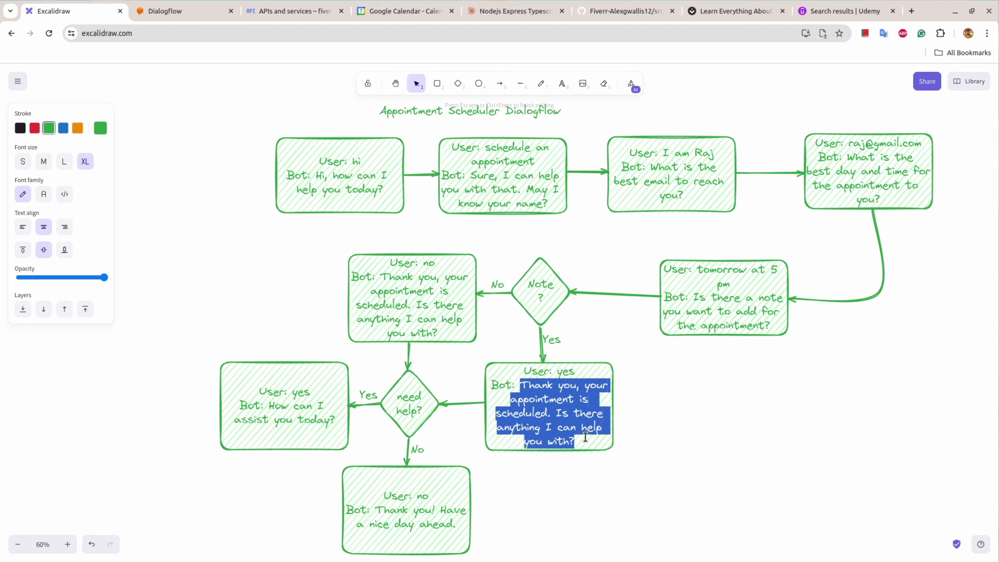
text(please pro)
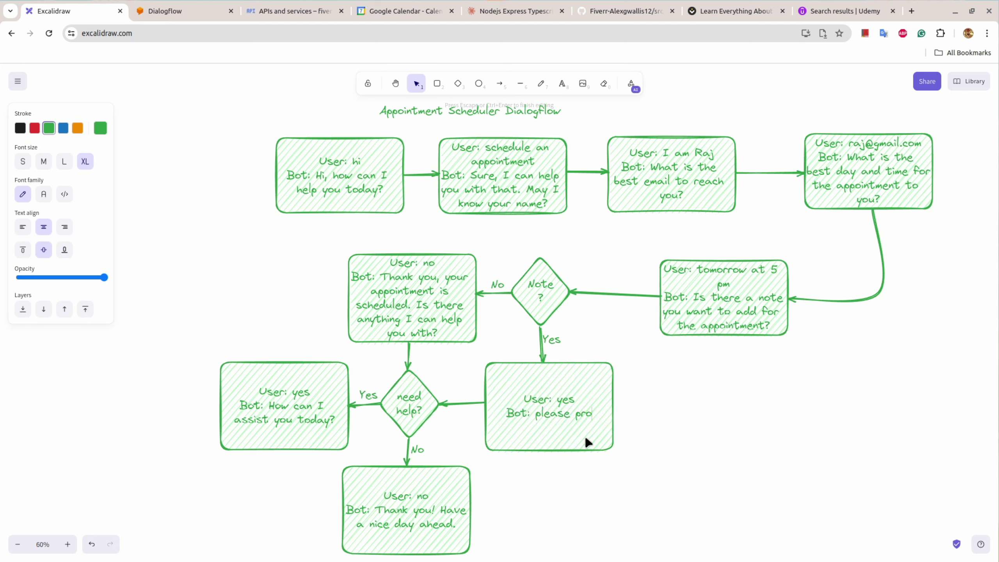
text(vide the nor)
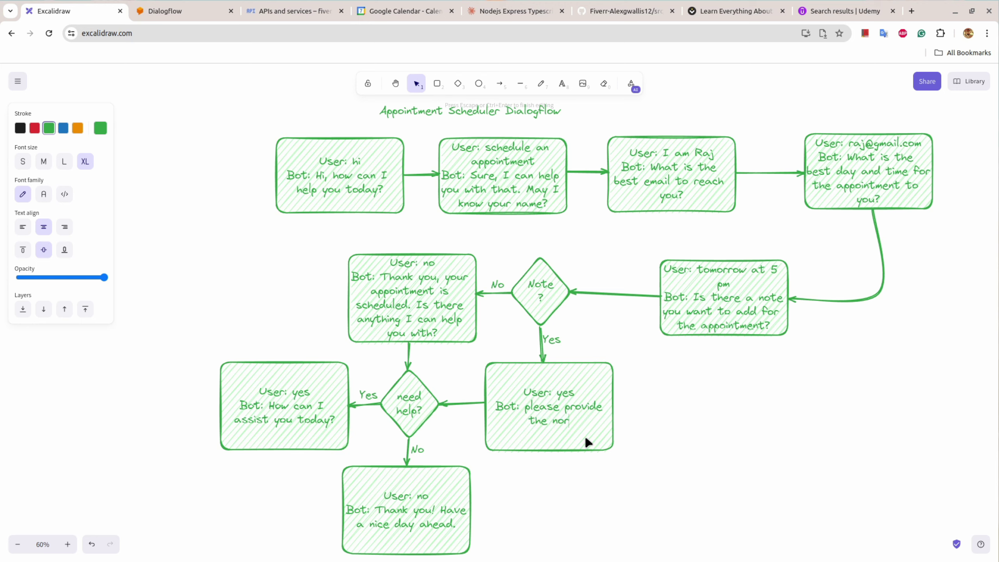
key(BackSpace)
text(te...)
click(472, 402)
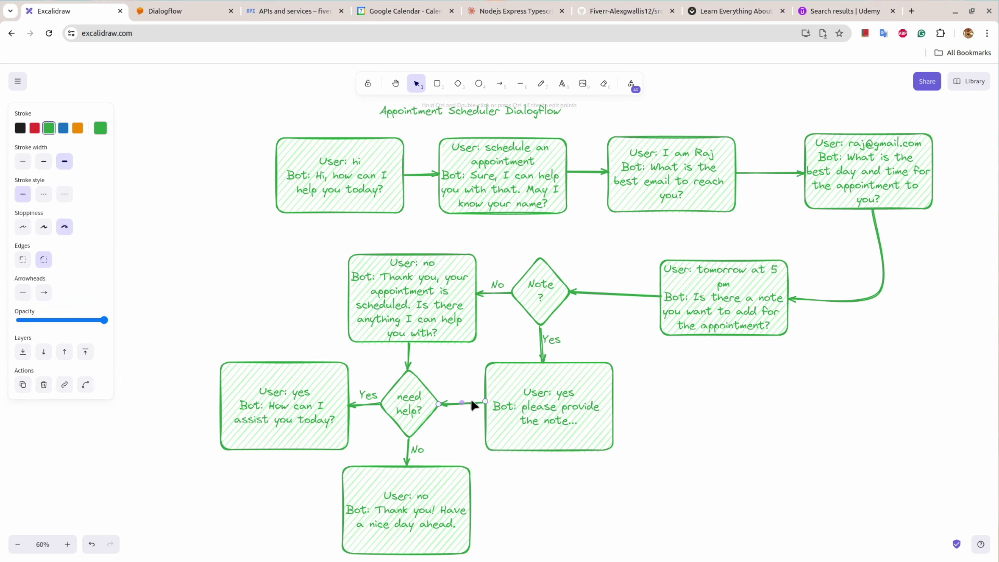
Step: Shift the note box right, put the Yes label on the diagonal arrow, and copy the box to its left
drag(511, 403, 651, 404)
drag(551, 339, 608, 334)
click(696, 440)
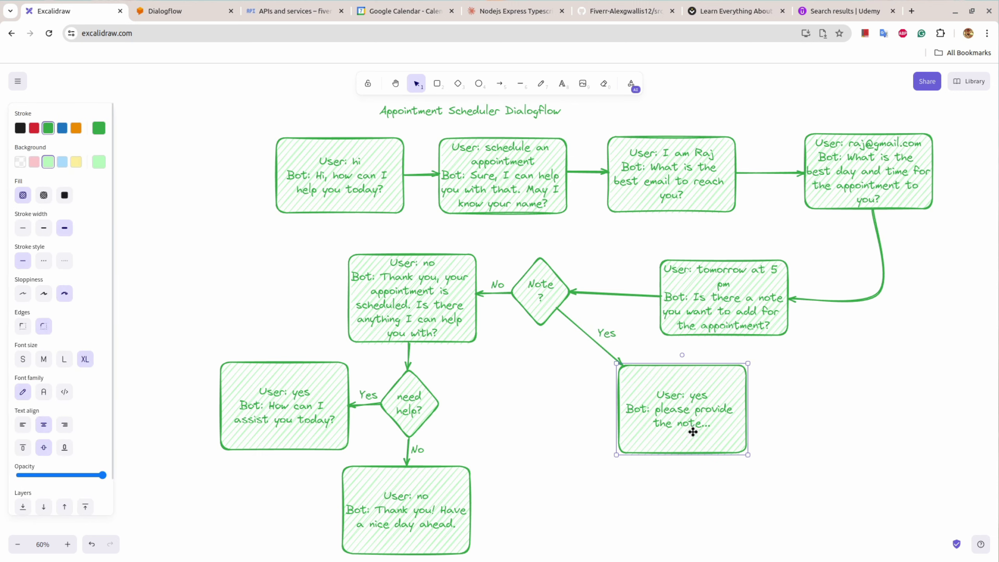
drag(695, 440, 699, 427)
double_click(700, 430)
click(733, 462)
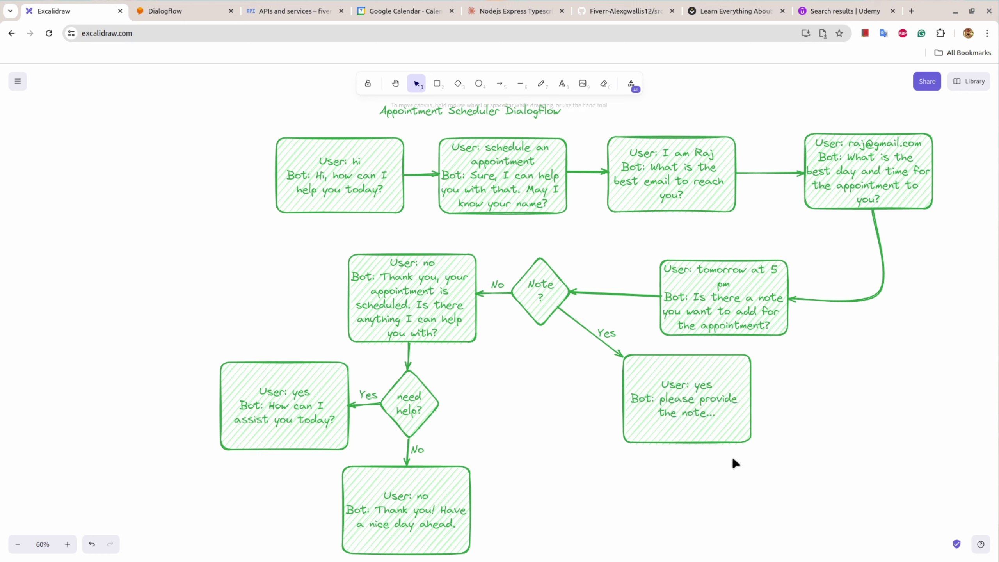
click(687, 417)
drag(688, 386, 536, 387)
click(602, 474)
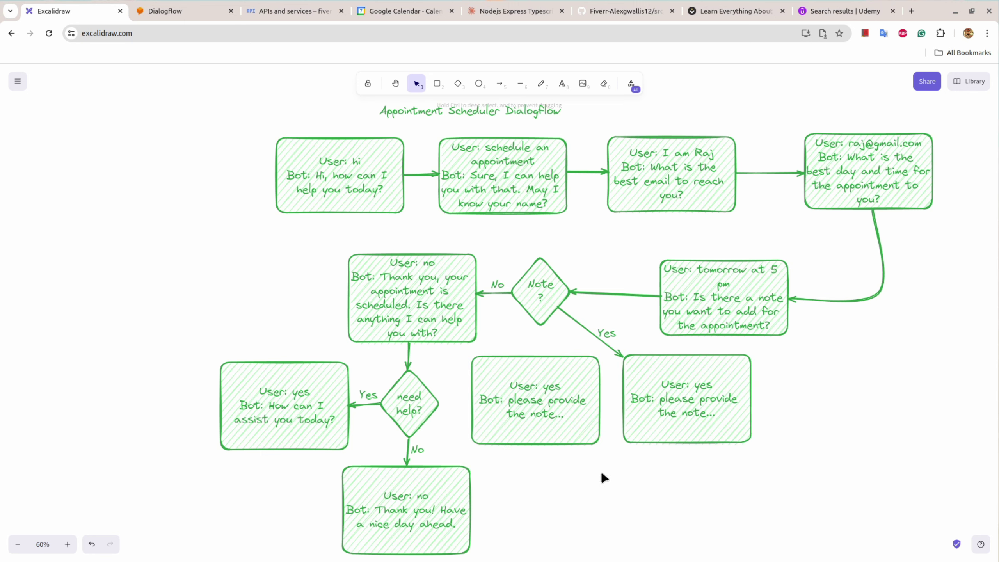
Step: Connect the note box to its copy with an arrow and remove the stray arrow to User: no
key(a)
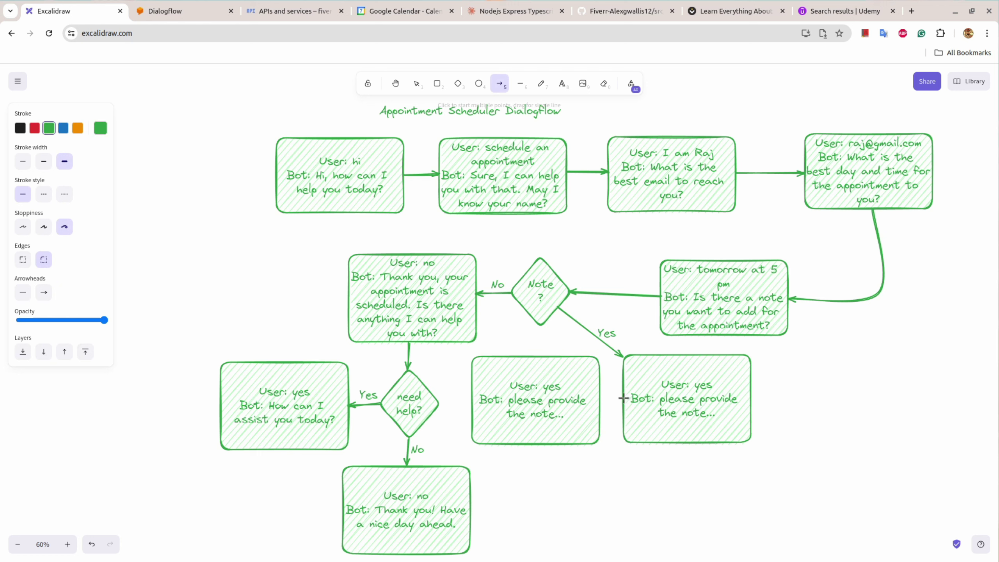
drag(625, 399, 601, 398)
key(a)
drag(471, 397, 440, 403)
key(a)
click(409, 320)
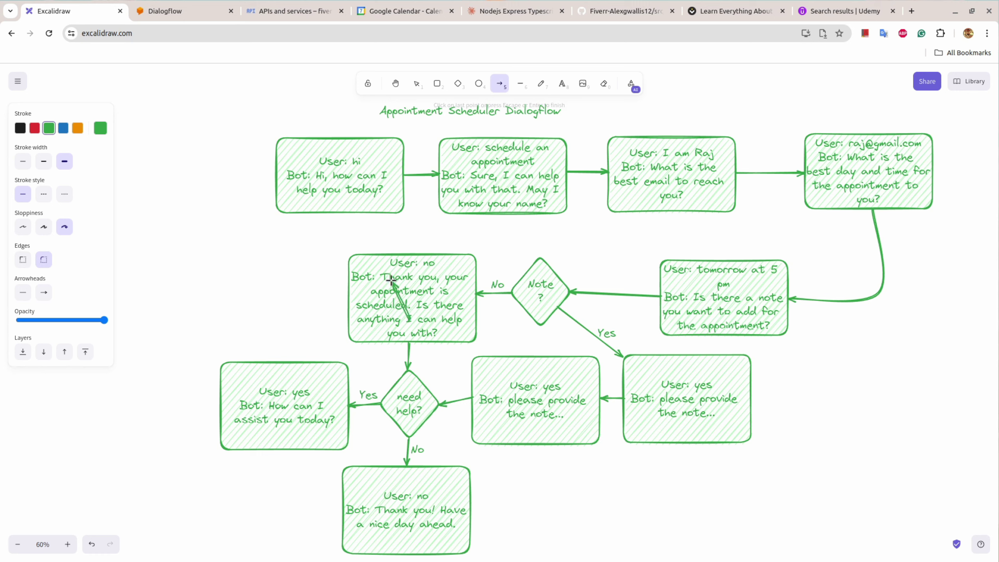
double_click(393, 284)
key(ctrl+z)
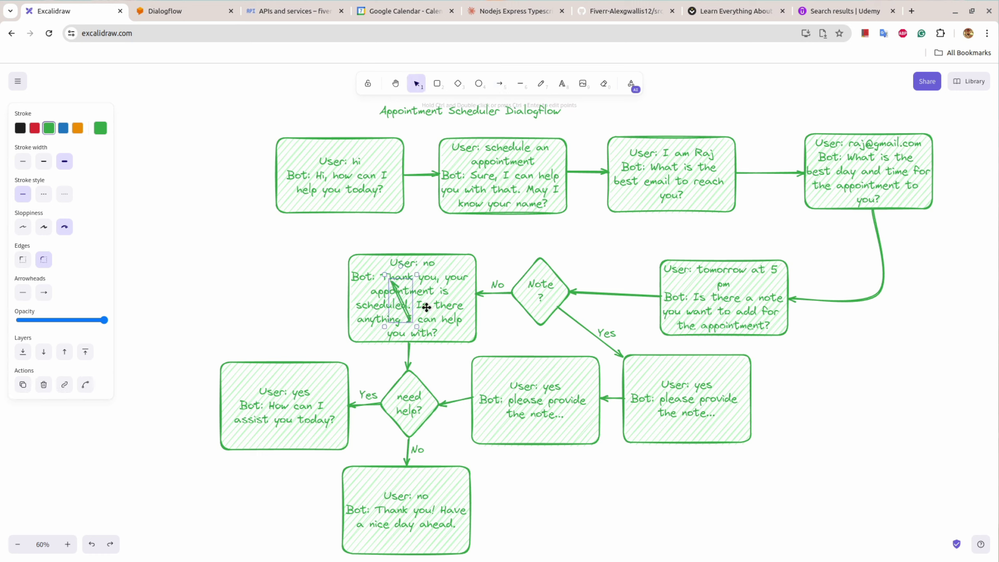
key(ctrl+s)
key(Delete)
Step: Fill the copy with the appointment-scheduled reply from User: no and retitle it 'User: user note'
click(405, 294)
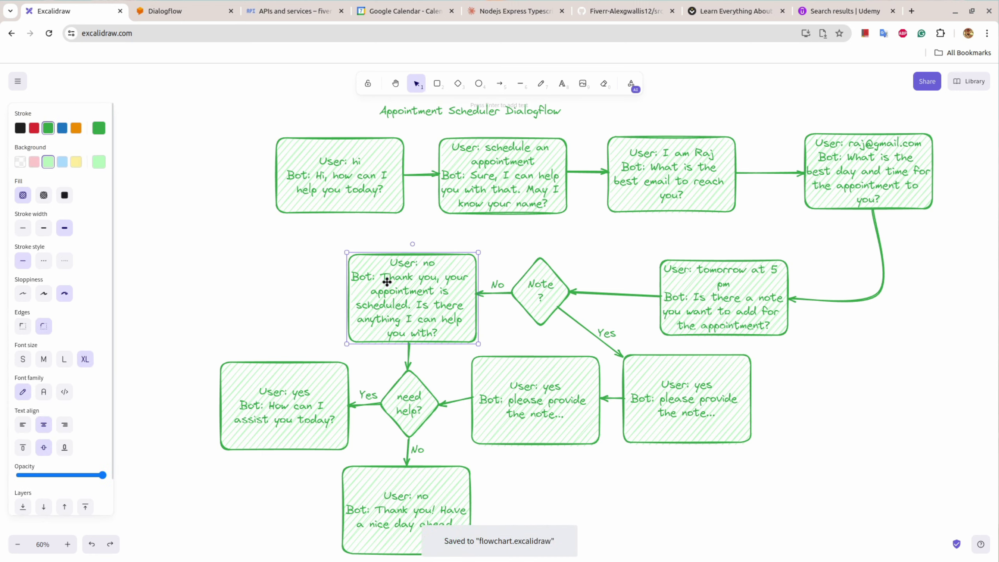
double_click(385, 275)
drag(385, 275, 448, 328)
key(ctrl+c)
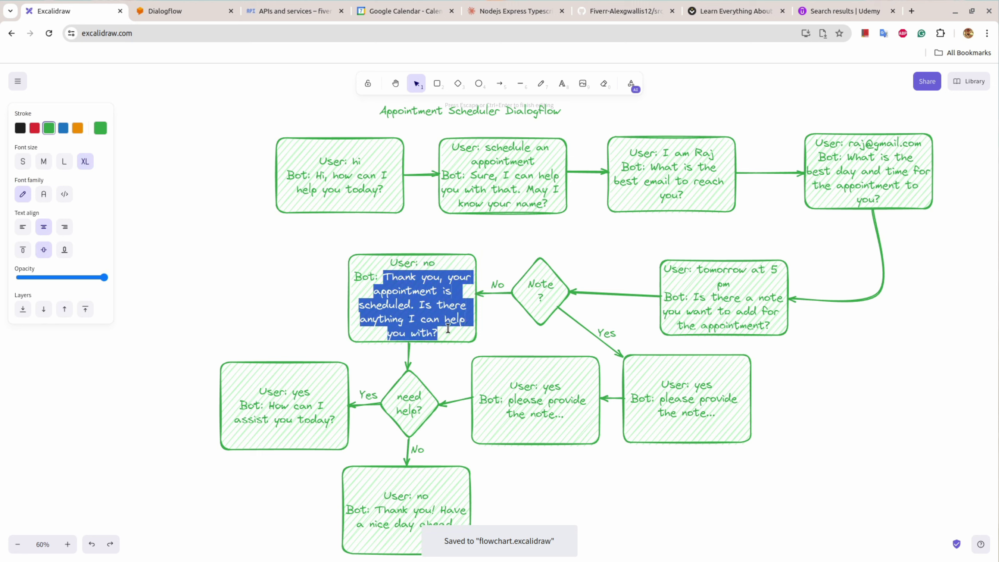
click(535, 408)
double_click(536, 408)
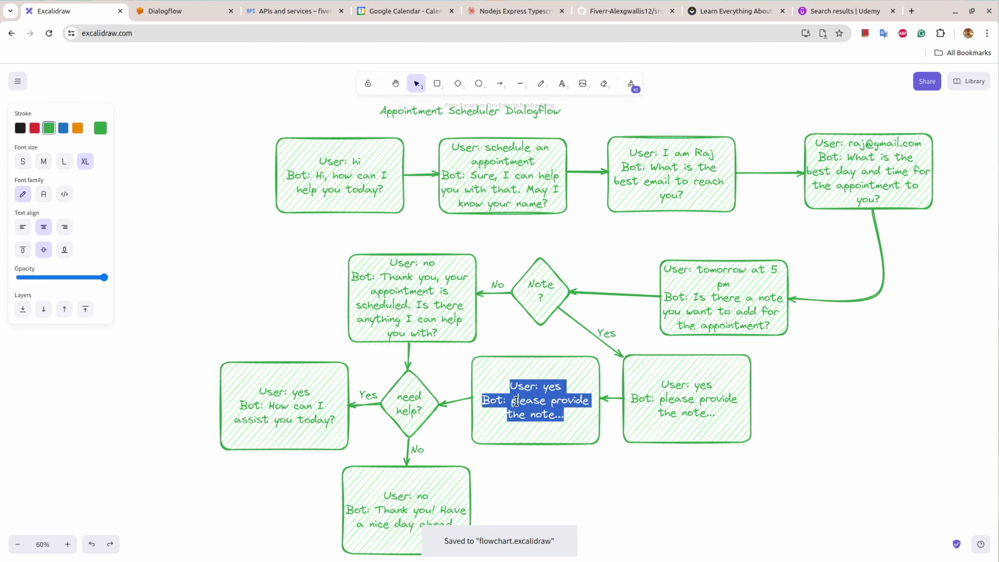
click(511, 403)
drag(510, 403, 567, 413)
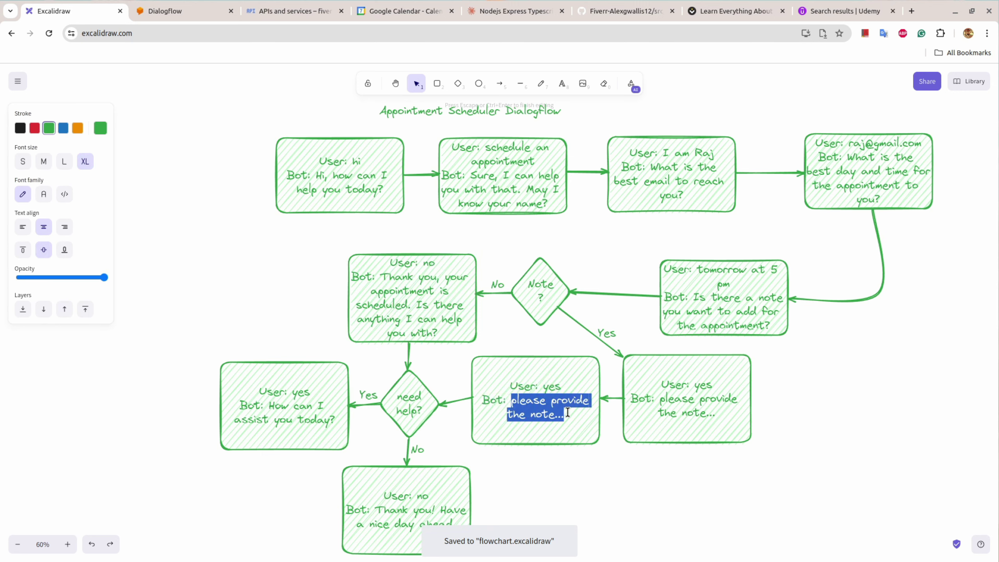
key(ctrl+v)
double_click(555, 370)
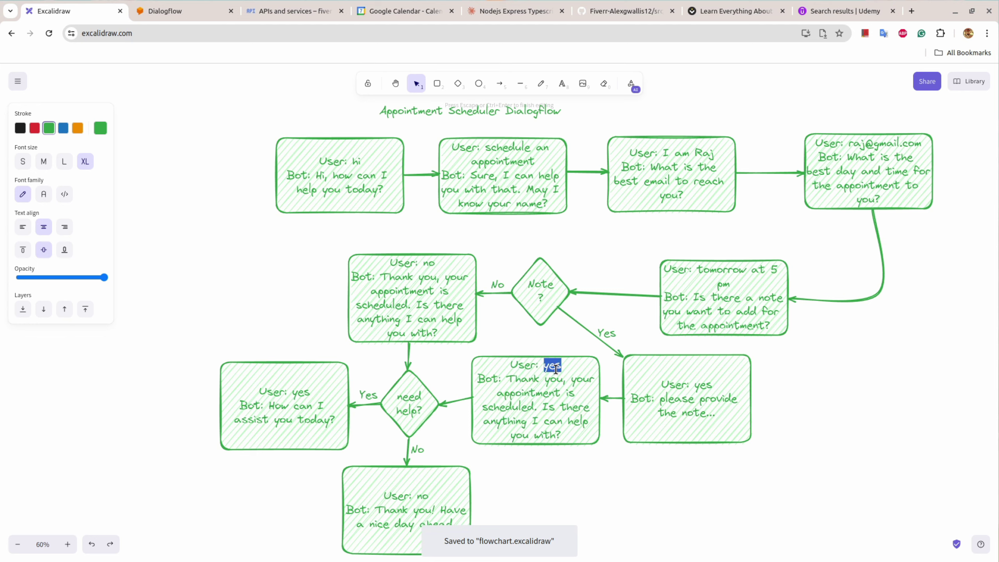
text(user note)
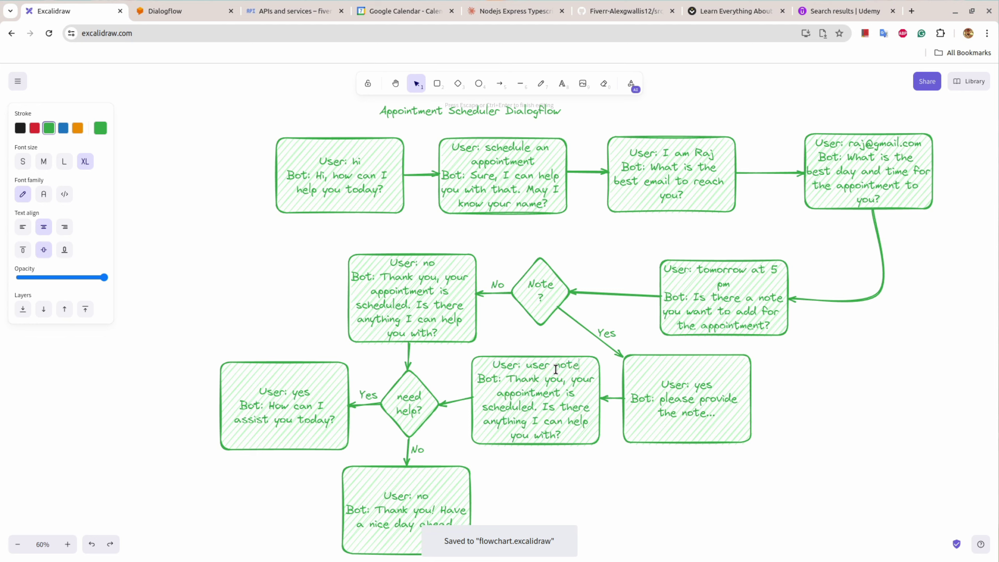
click(641, 448)
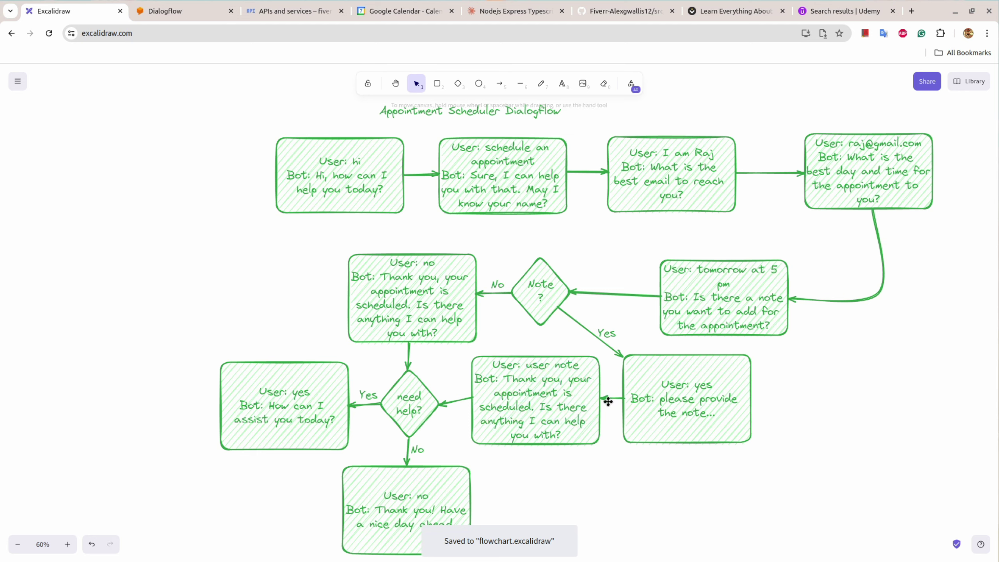
Step: Save the Confirm note intent in the Dialogflow console
click(150, 8)
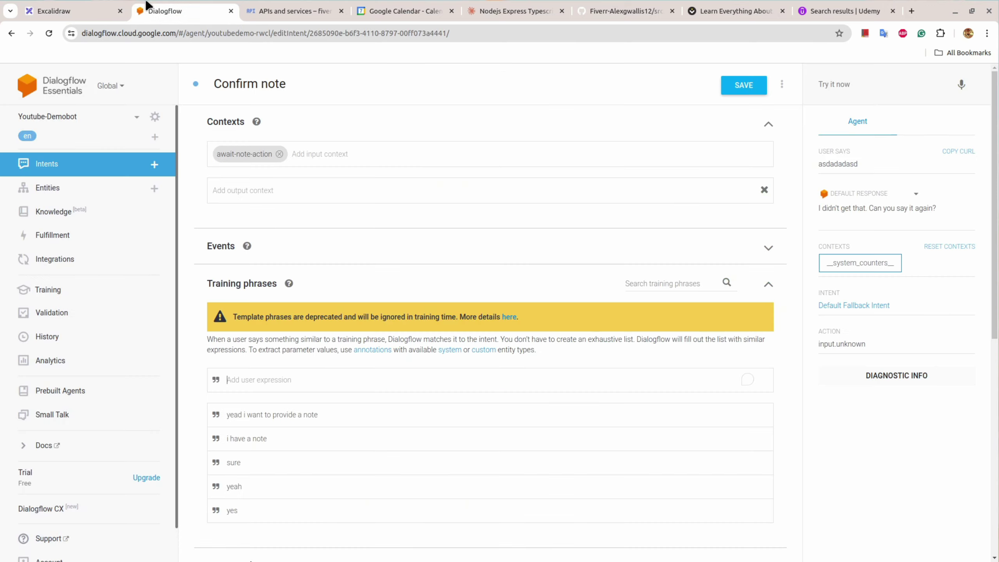
scroll(407, 252, down, 10)
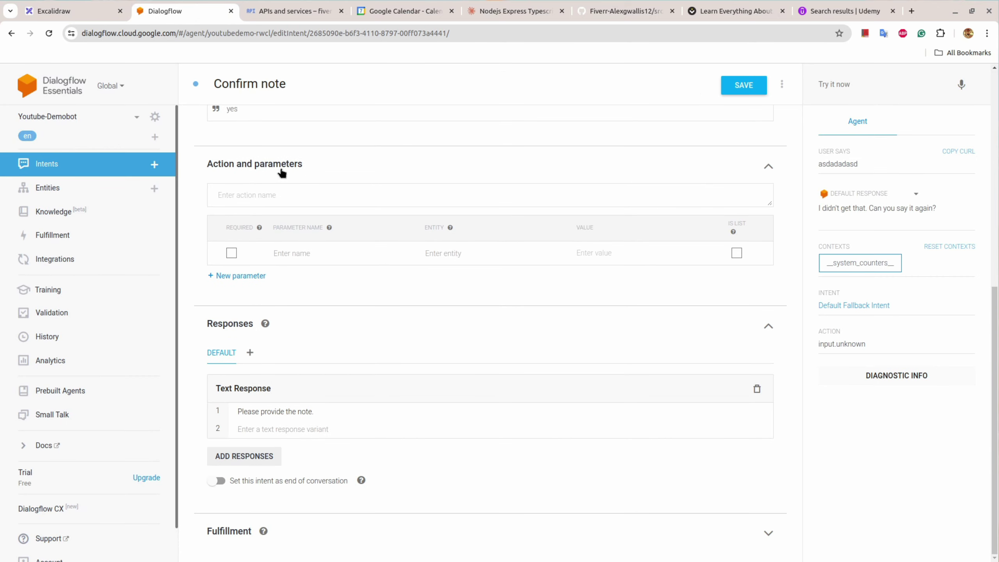
click(733, 81)
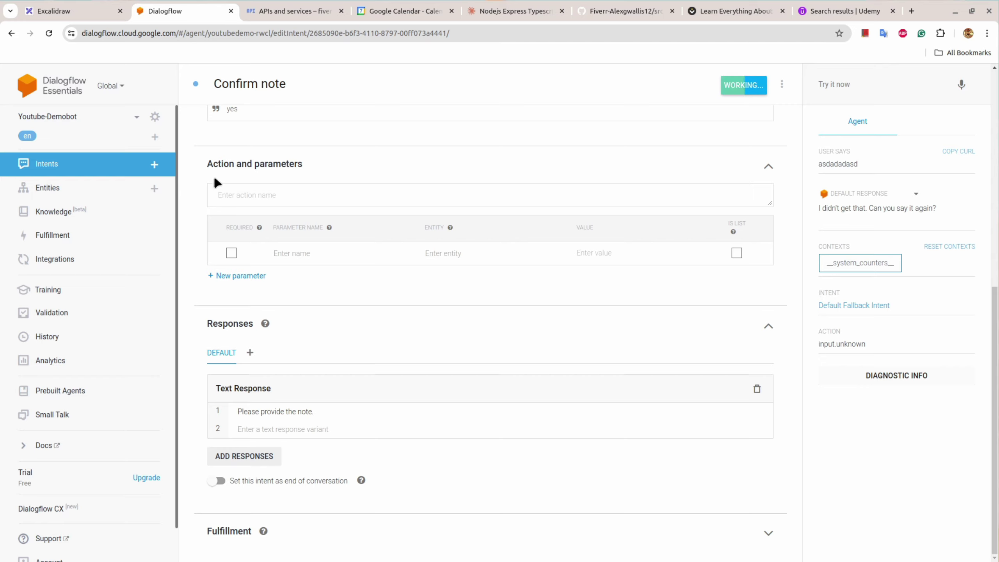
Step: Create a 'User provides note' intent with input context await-note, without await-note as output context
click(153, 165)
click(280, 87)
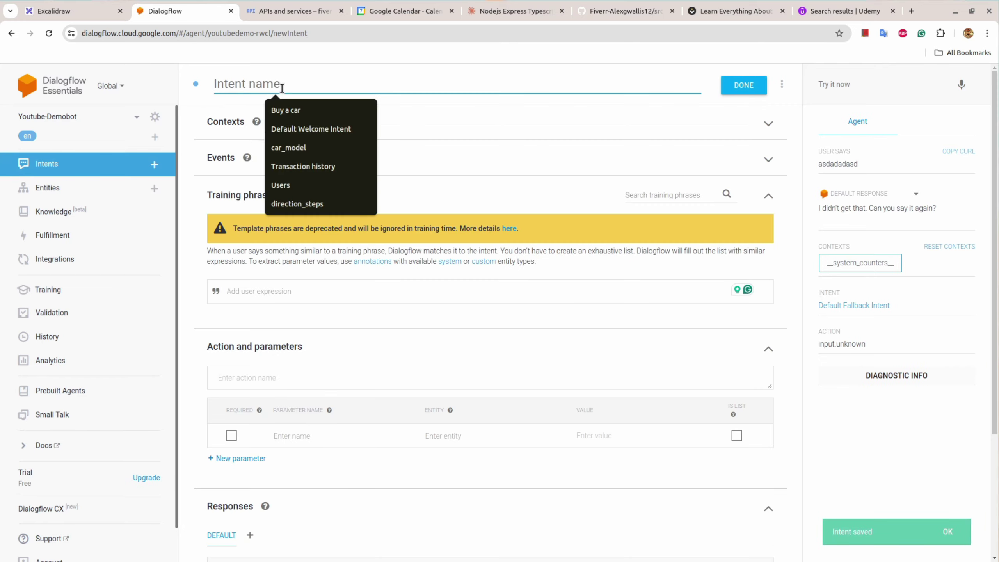
text(User provid)
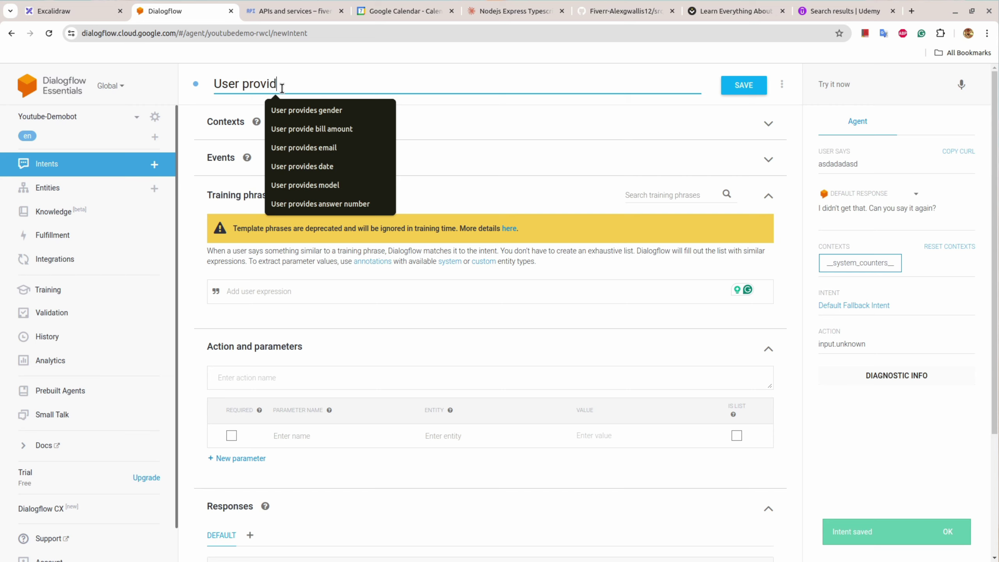
text(es note)
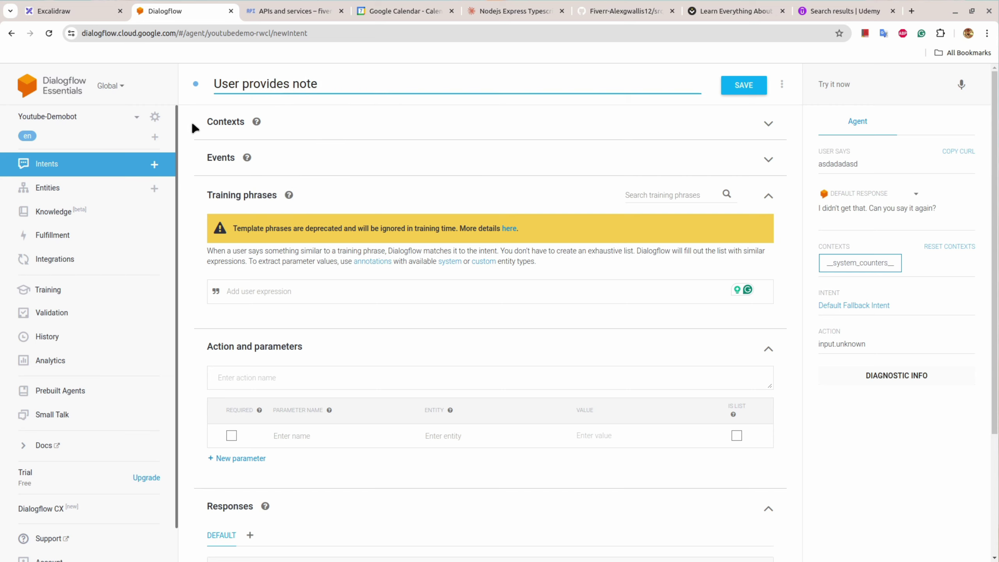
click(194, 125)
text(await)
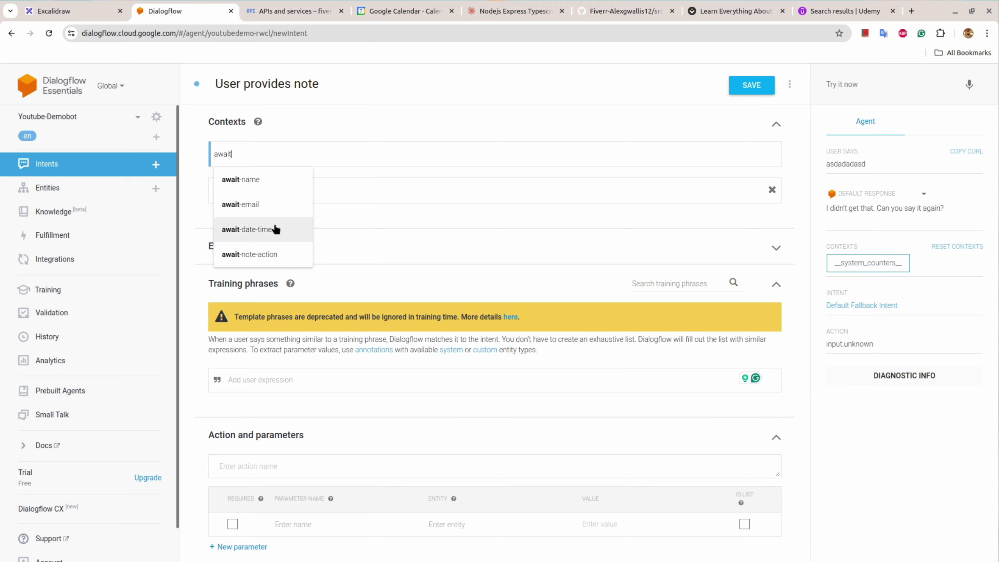
text(-note)
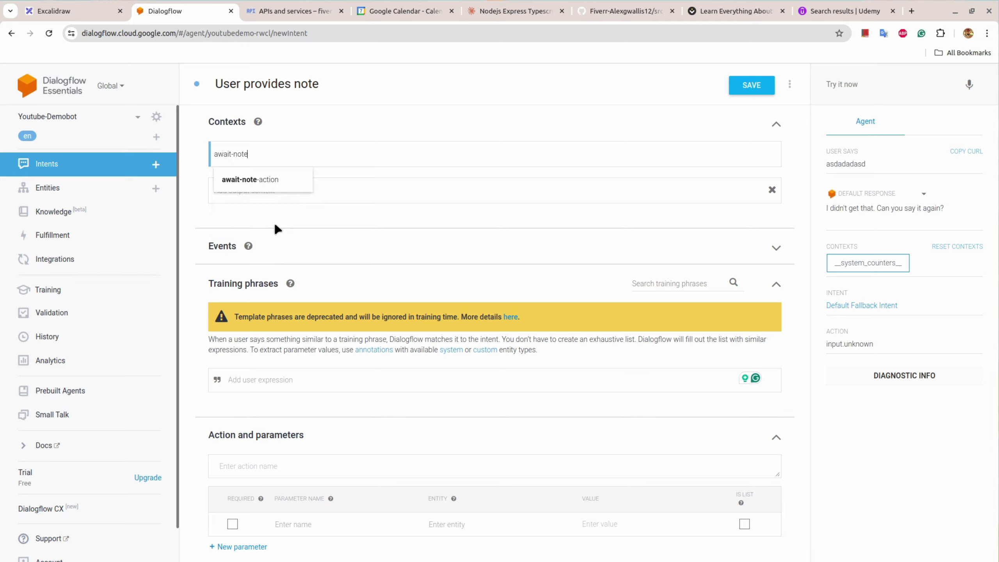
key(Return)
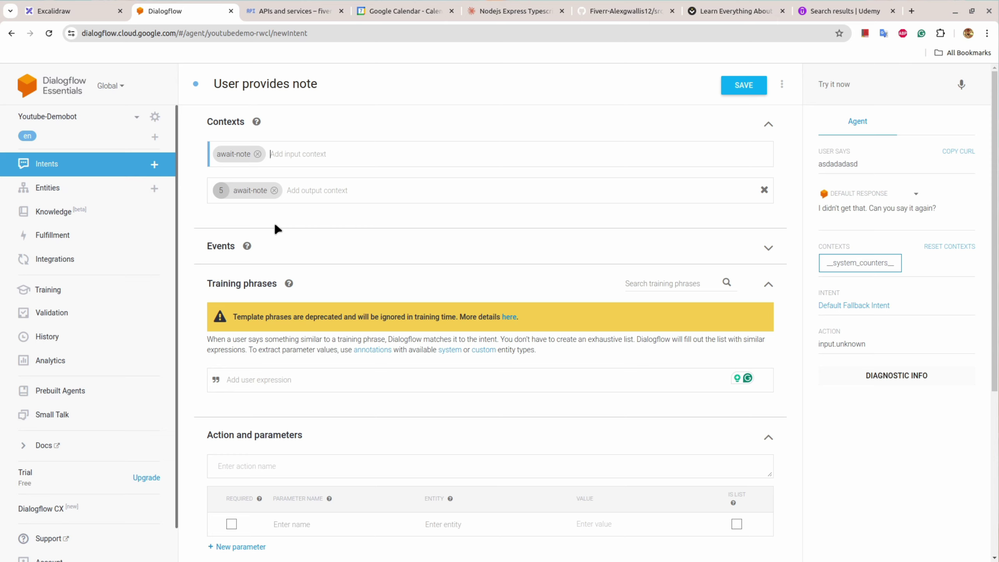
click(274, 190)
Step: Add output context await-futher-help-action with lifespan 1
click(71, 11)
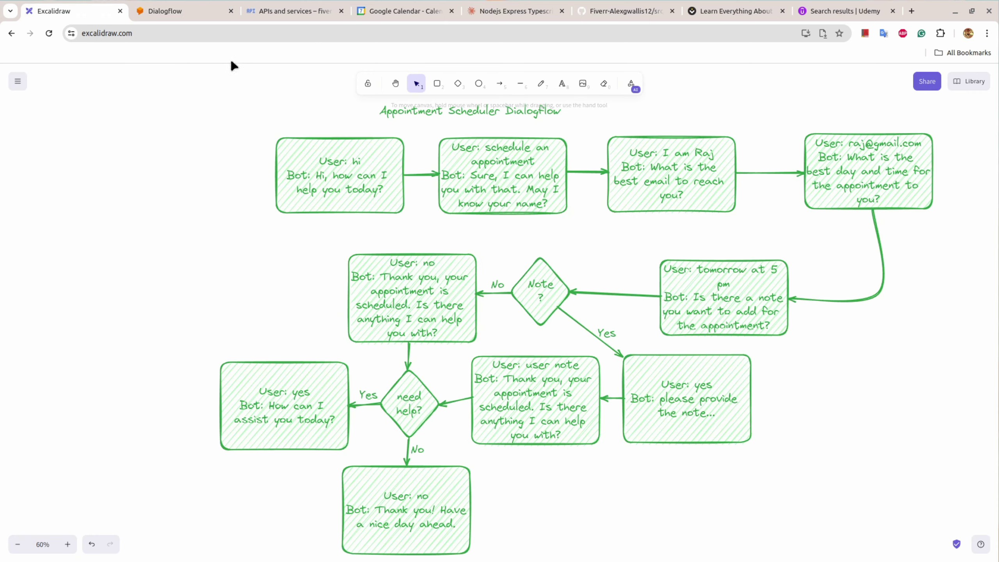
click(189, 9)
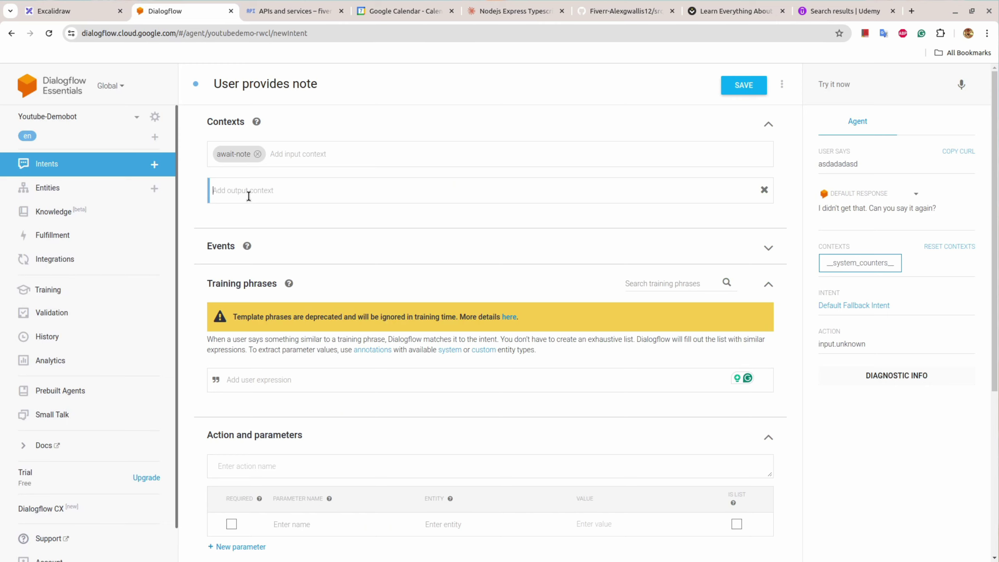
text(await-)
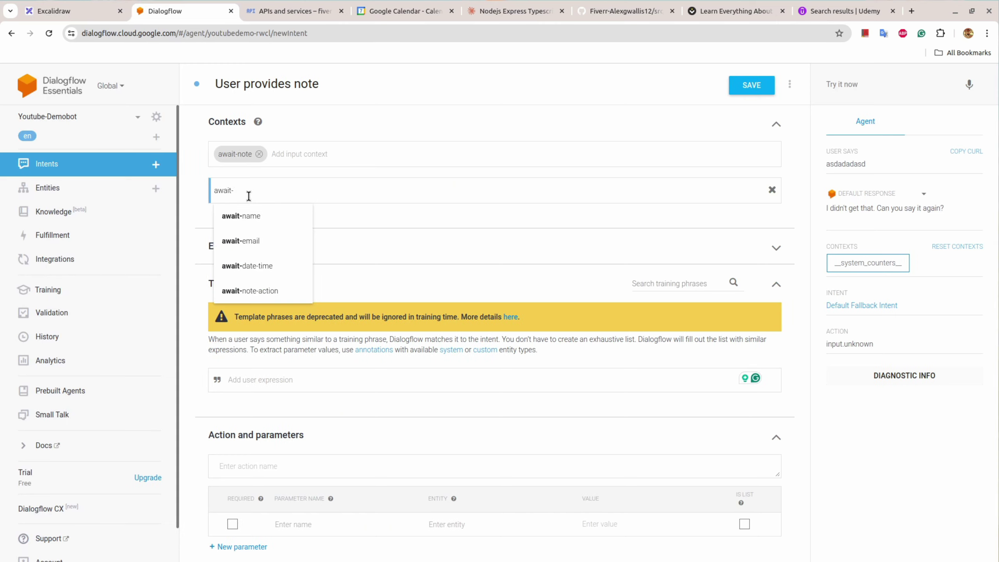
text(futher-help-action)
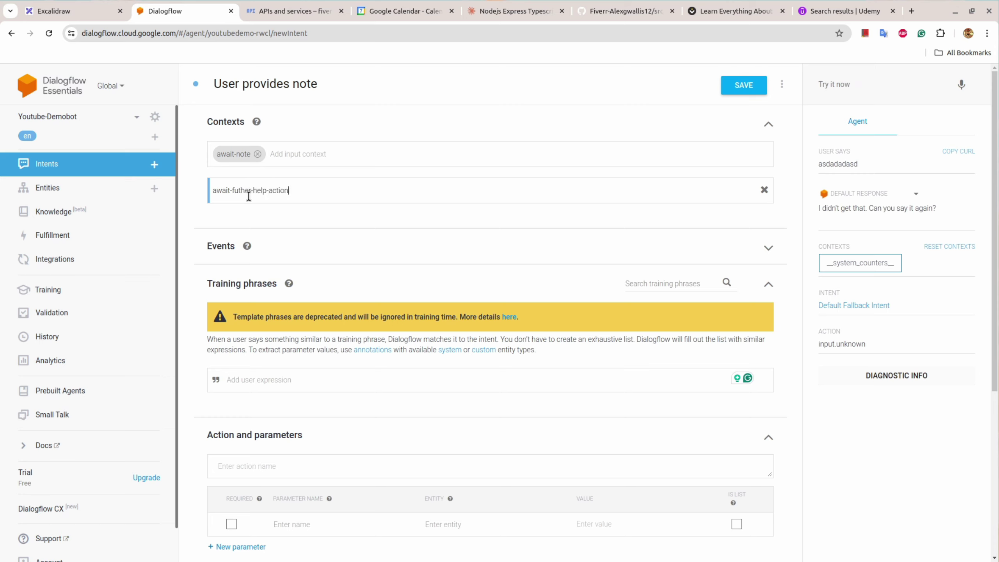
key(Return)
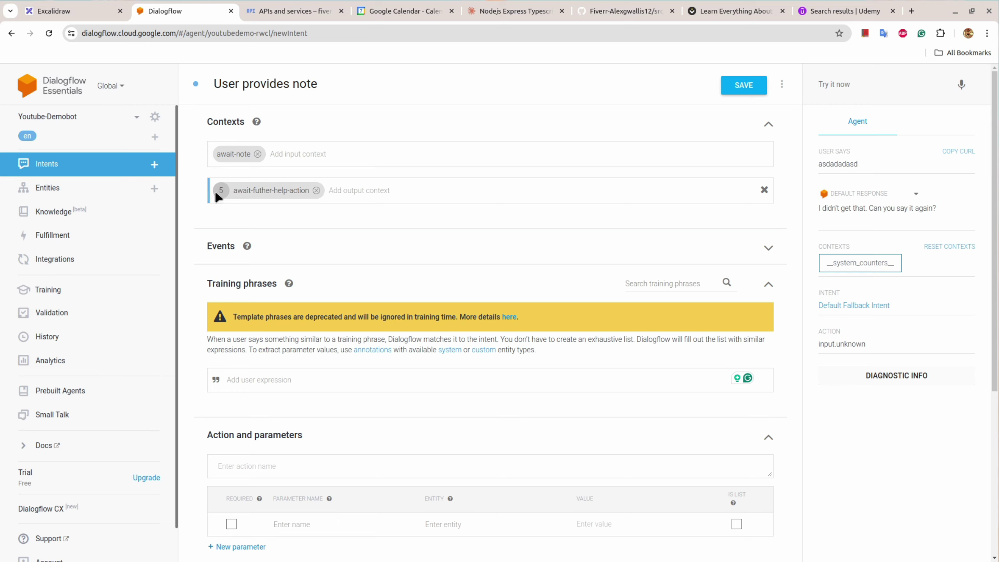
click(221, 192)
scroll(271, 300, down, 2)
click(265, 319)
text(a)
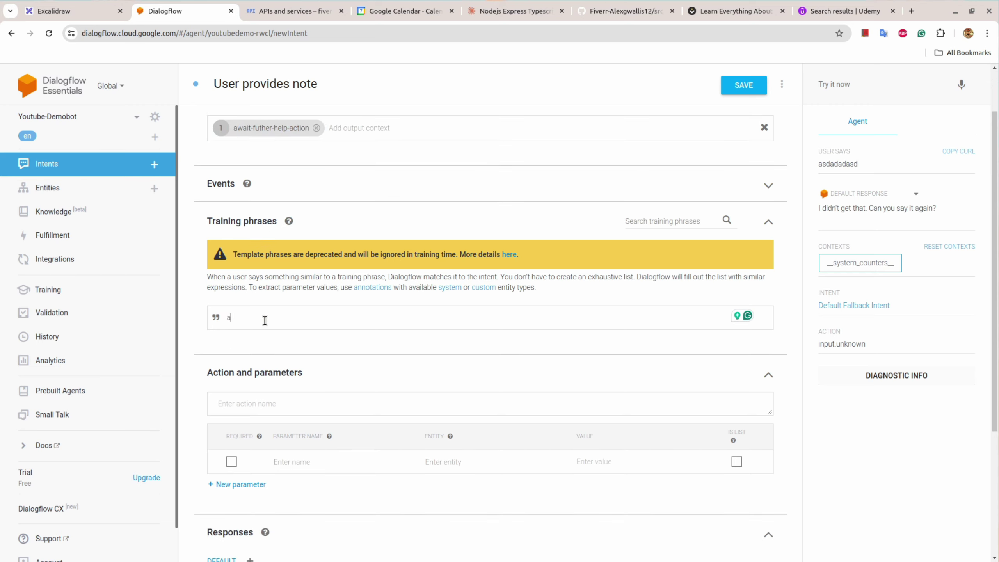
text(ny)
key(Return)
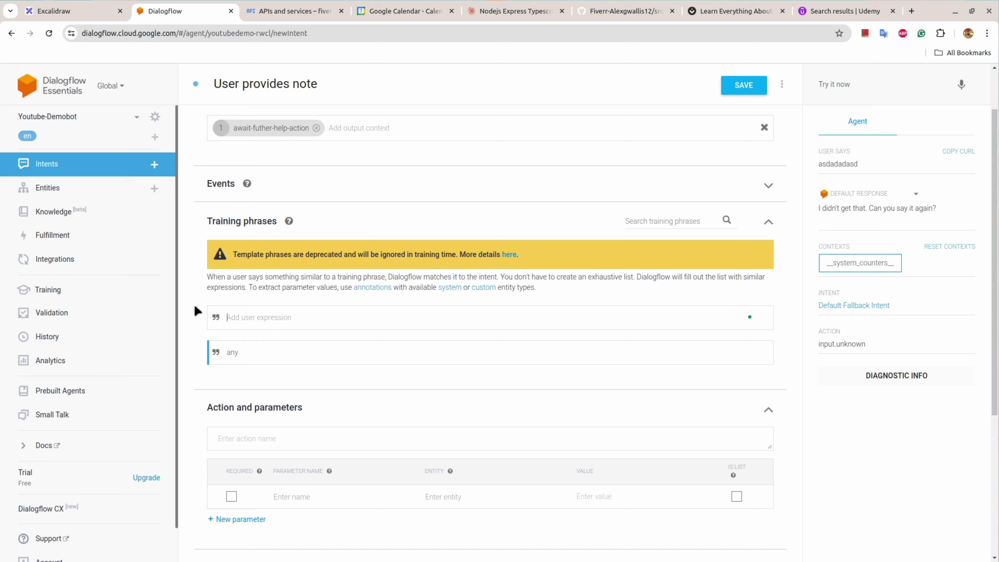
double_click(231, 353)
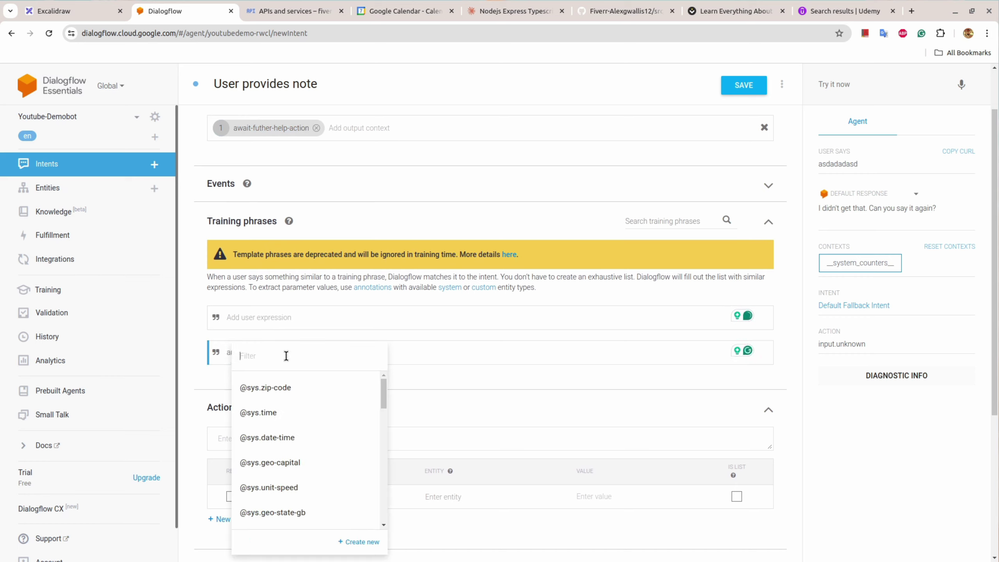
text(any)
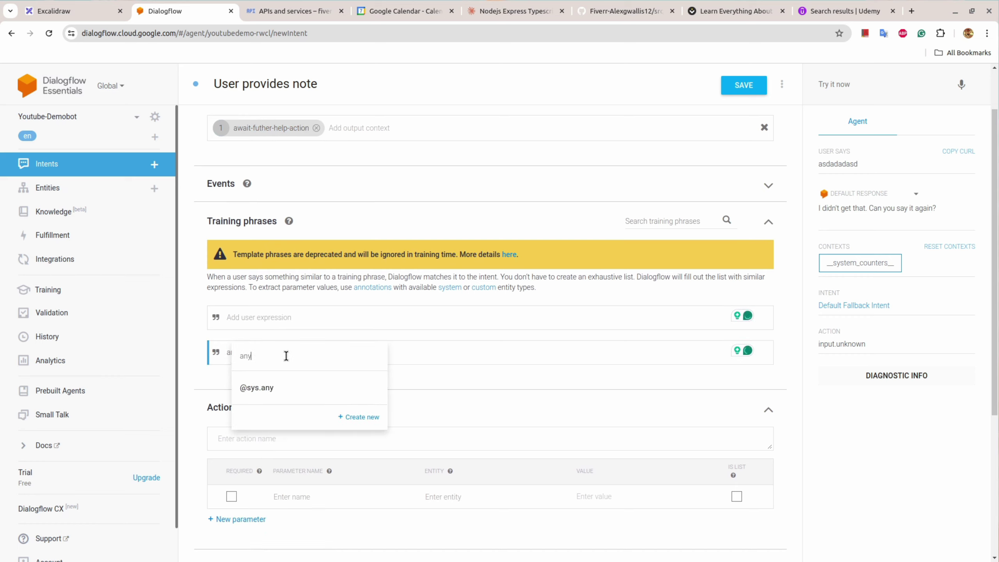
click(285, 387)
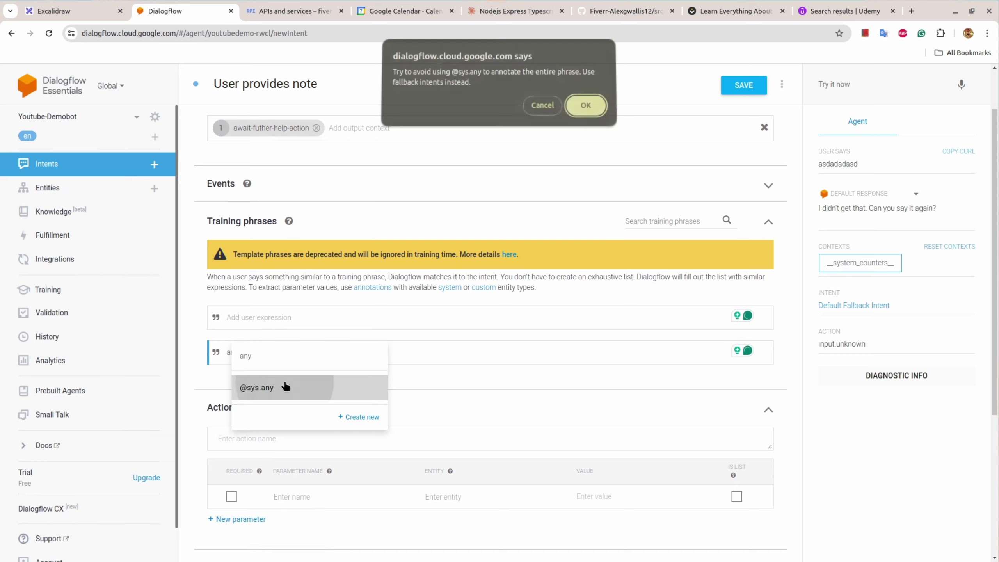
click(577, 114)
scroll(423, 364, down, 6)
Step: Paste the flowchart's thank-you appointment-scheduled reply as the text response and save the intent
click(68, 17)
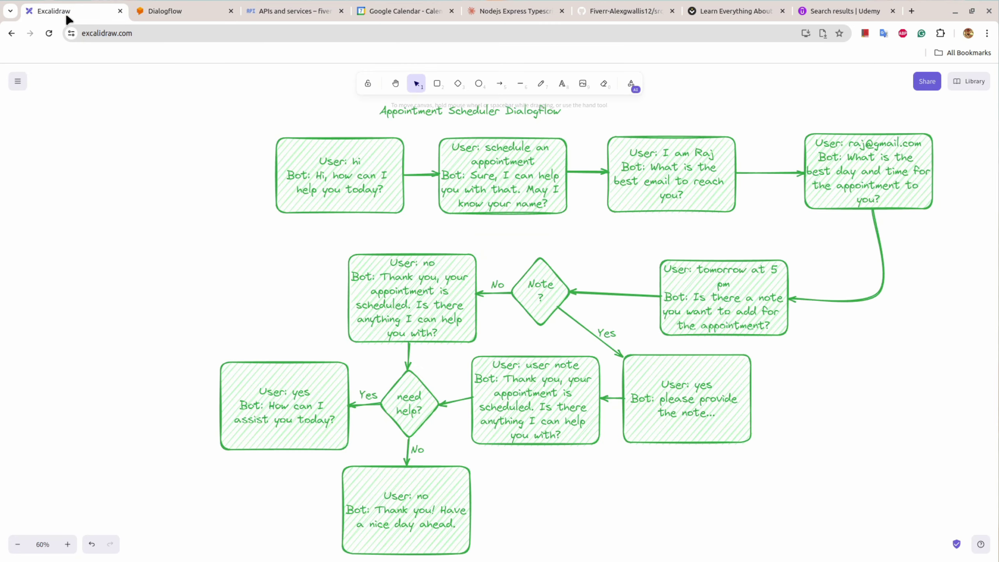
click(530, 382)
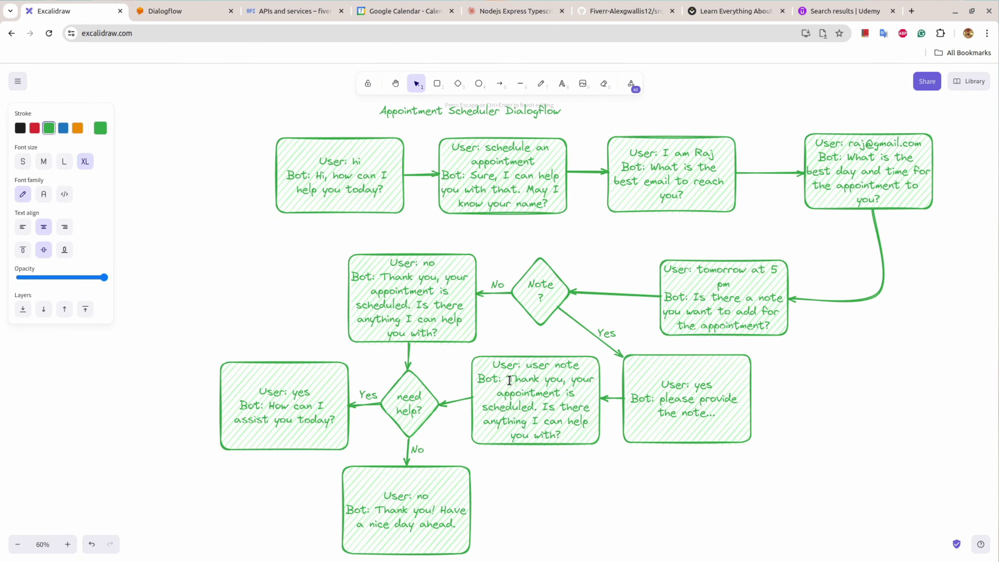
drag(509, 380, 569, 432)
key(ctrl+c)
click(172, 8)
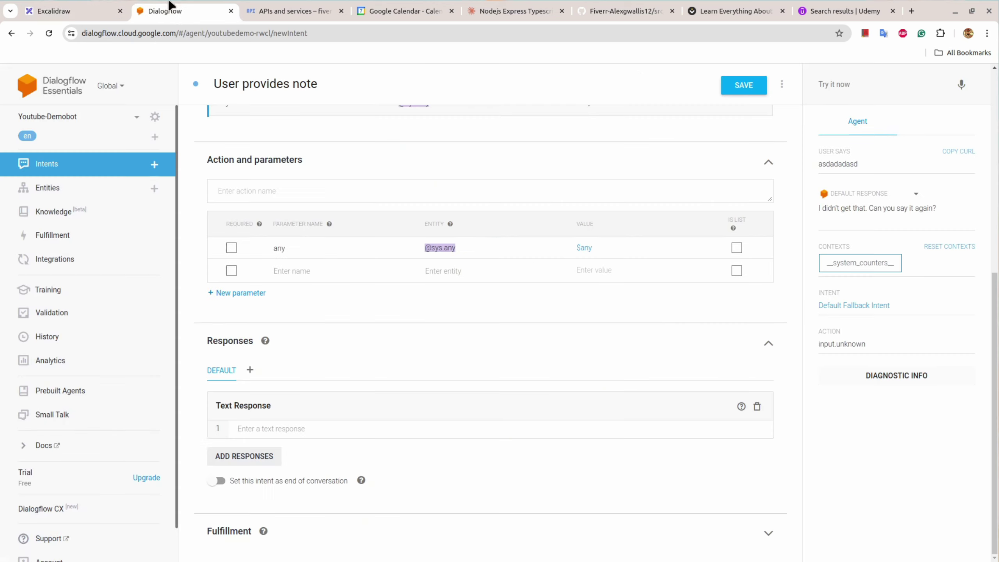
click(333, 429)
key(ctrl+v)
scroll(508, 462, down, 1)
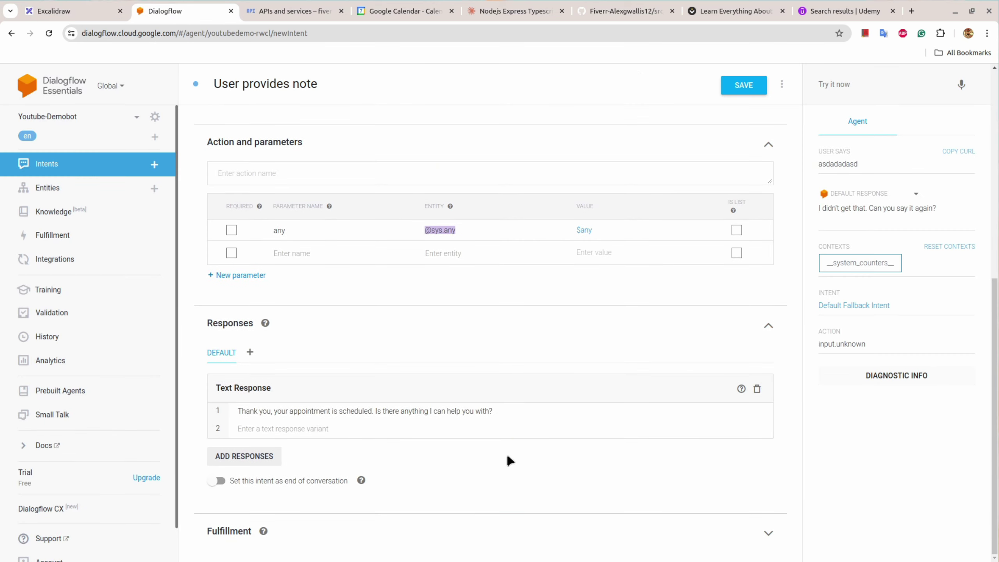
scroll(509, 461, up, 10)
click(759, 91)
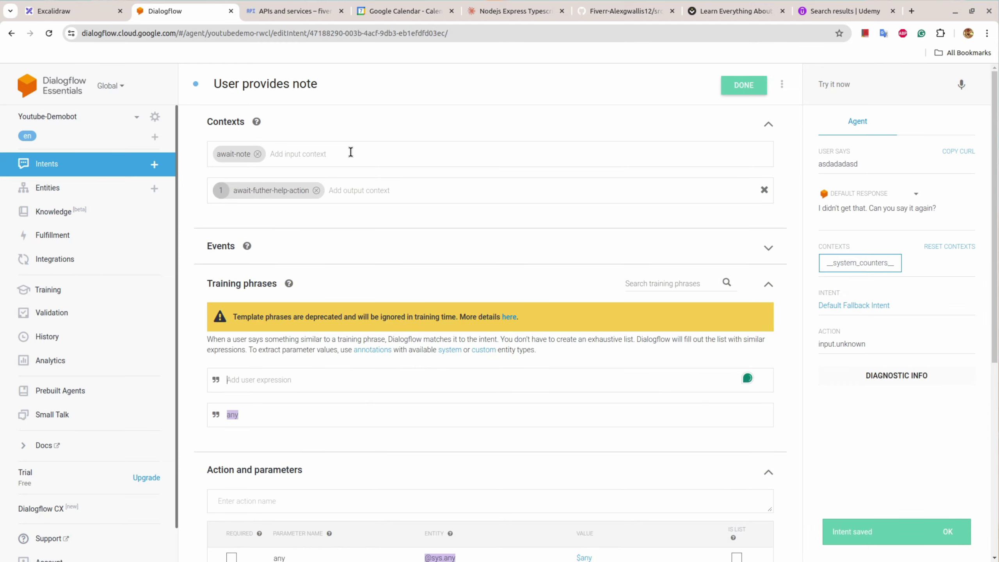
click(743, 90)
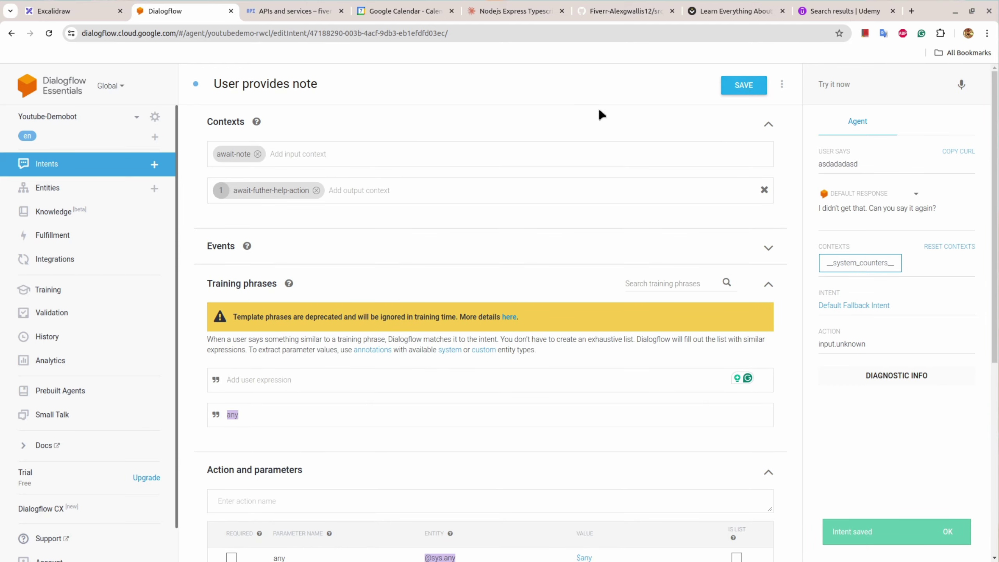
Step: Review the User provides note intent and leave it without saving
click(109, 168)
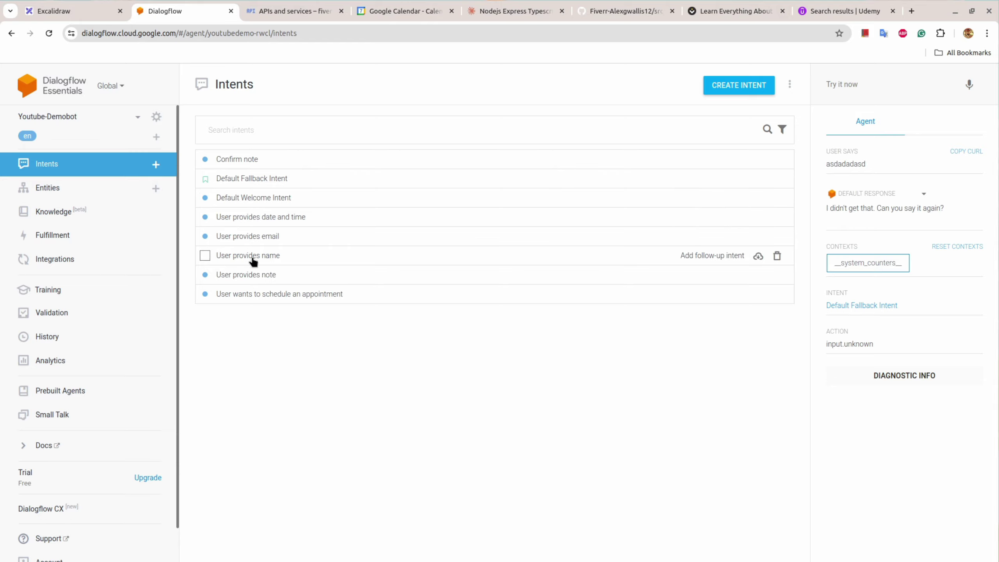
click(252, 276)
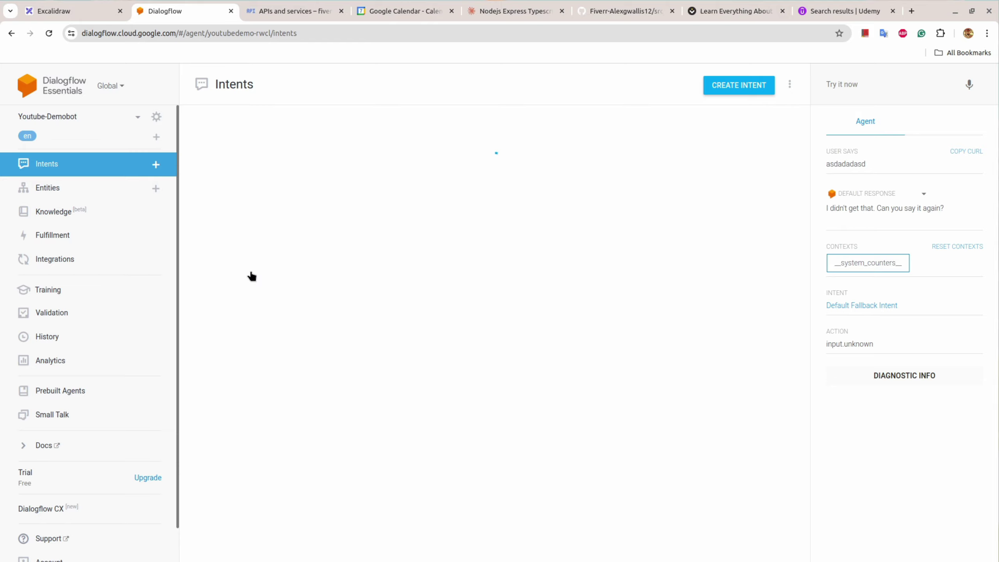
scroll(443, 230, down, 8)
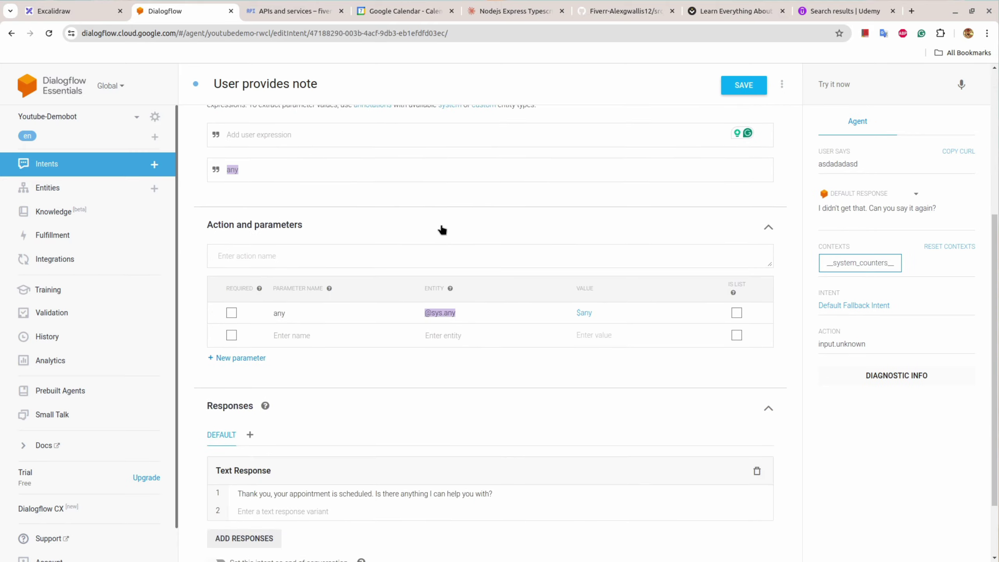
scroll(443, 229, up, 8)
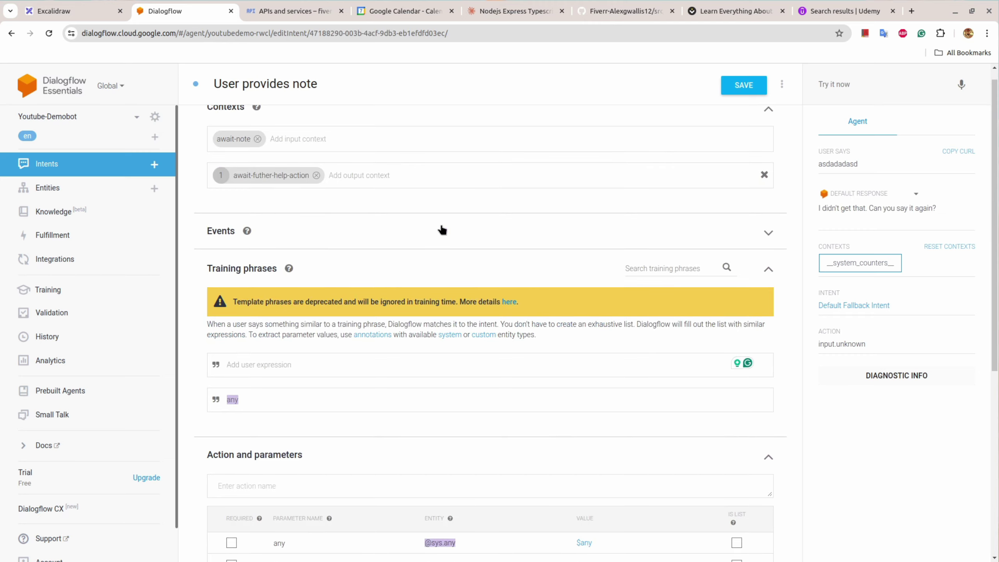
click(91, 166)
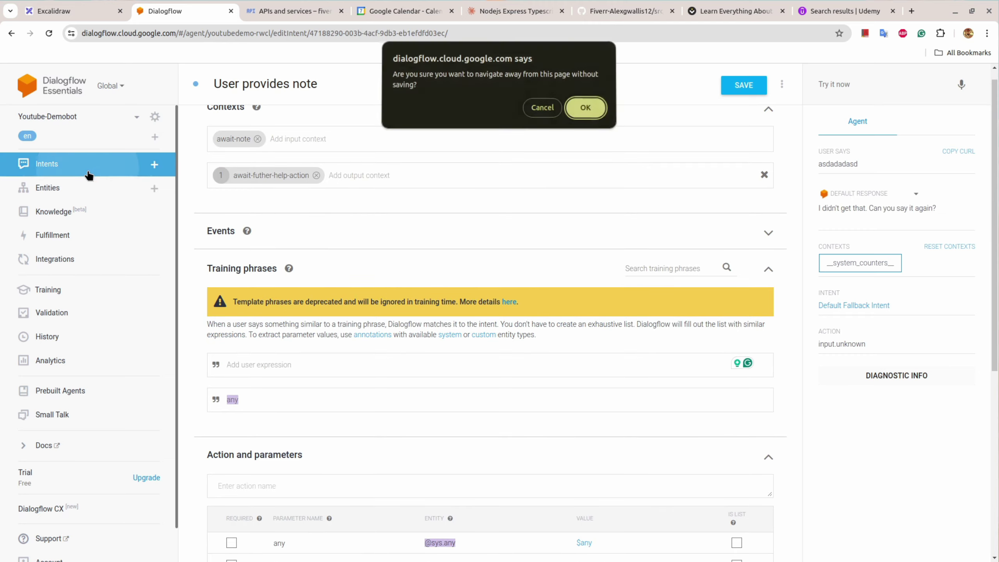
click(592, 106)
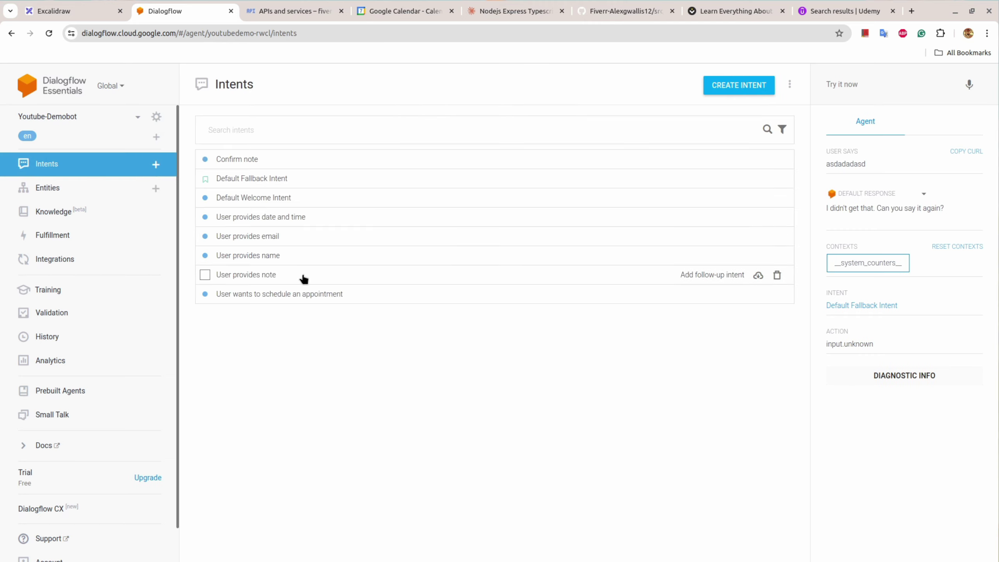
Step: Review the User provides date and time intent unchanged, then open Confirm note
click(273, 221)
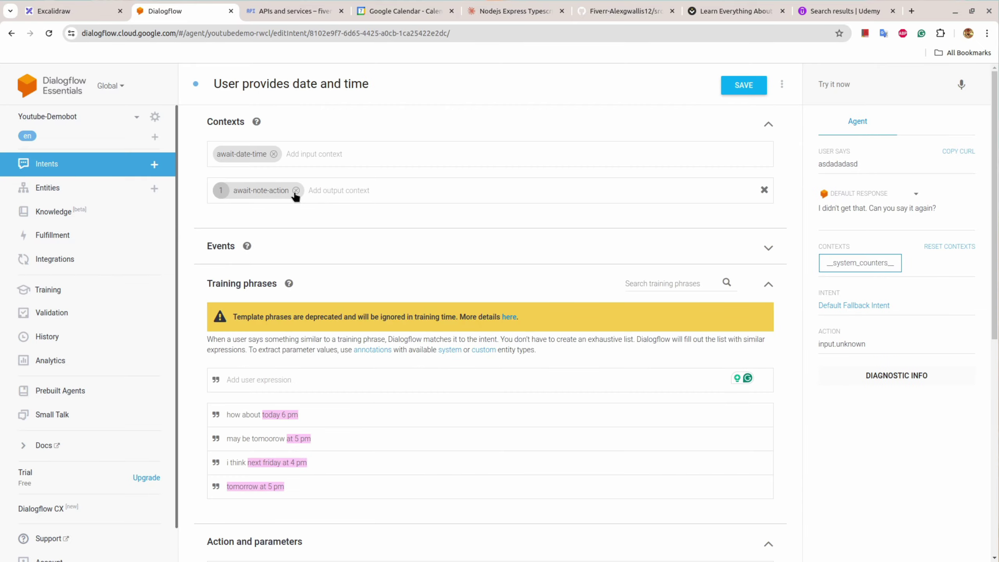
click(65, 168)
click(572, 105)
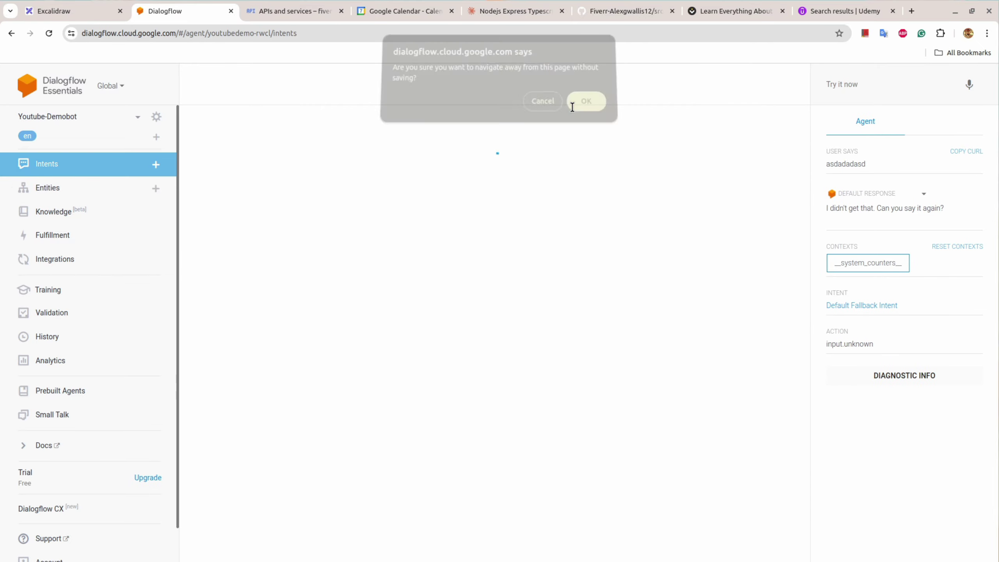
click(237, 160)
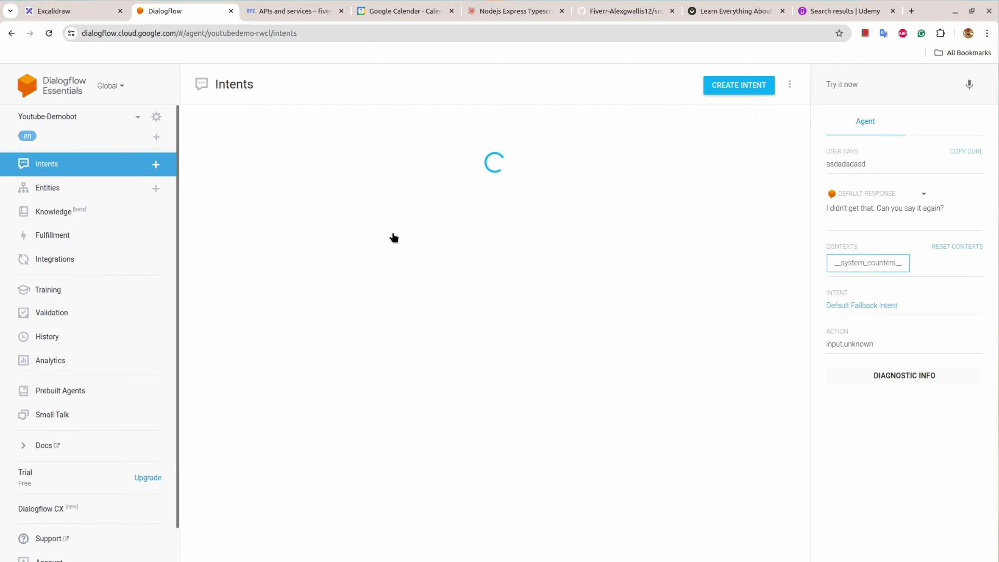
Step: Give Confirm note output context await-note with lifespan 1, save it, and return to Intents
click(236, 189)
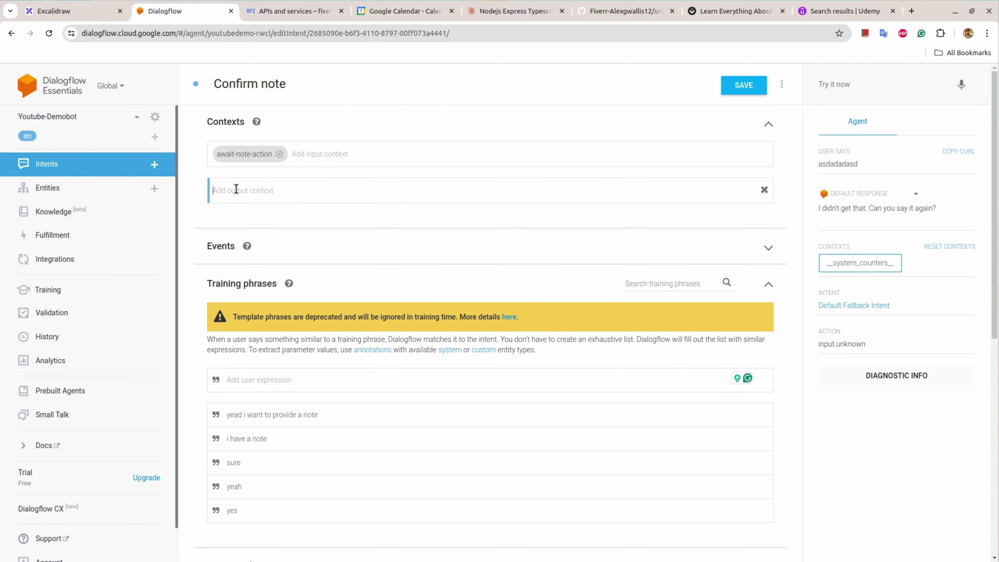
text(await-)
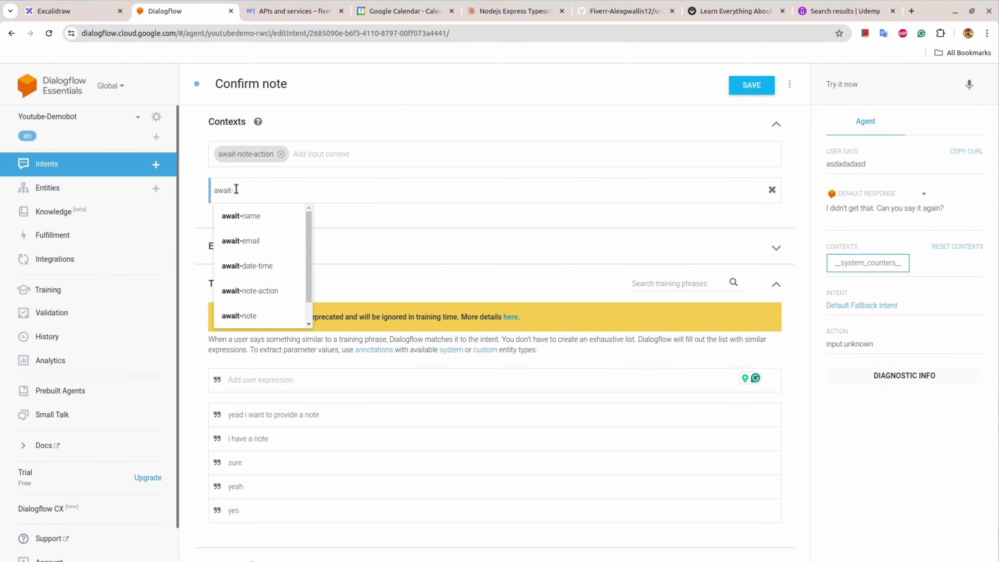
click(242, 316)
double_click(223, 191)
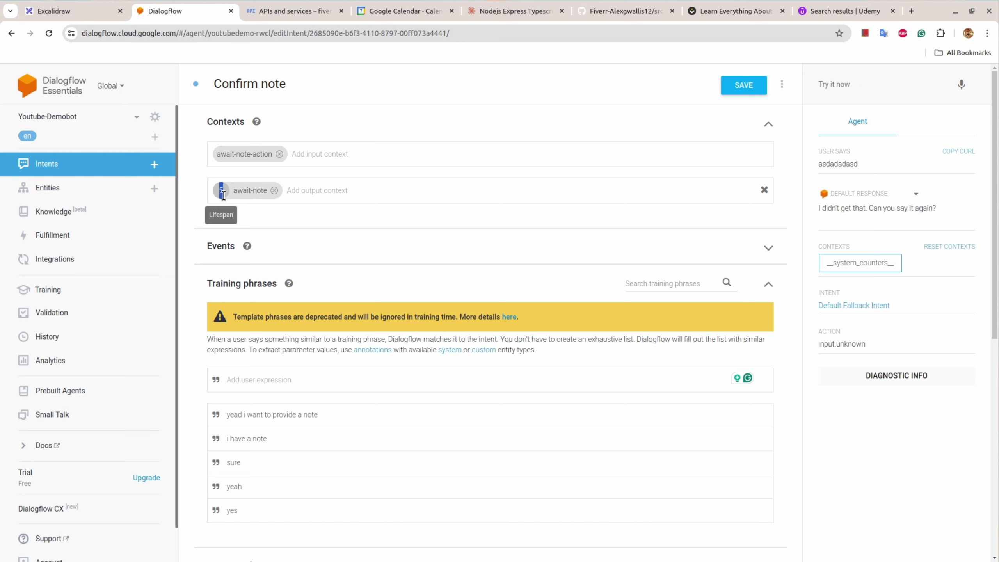
click(743, 85)
click(54, 10)
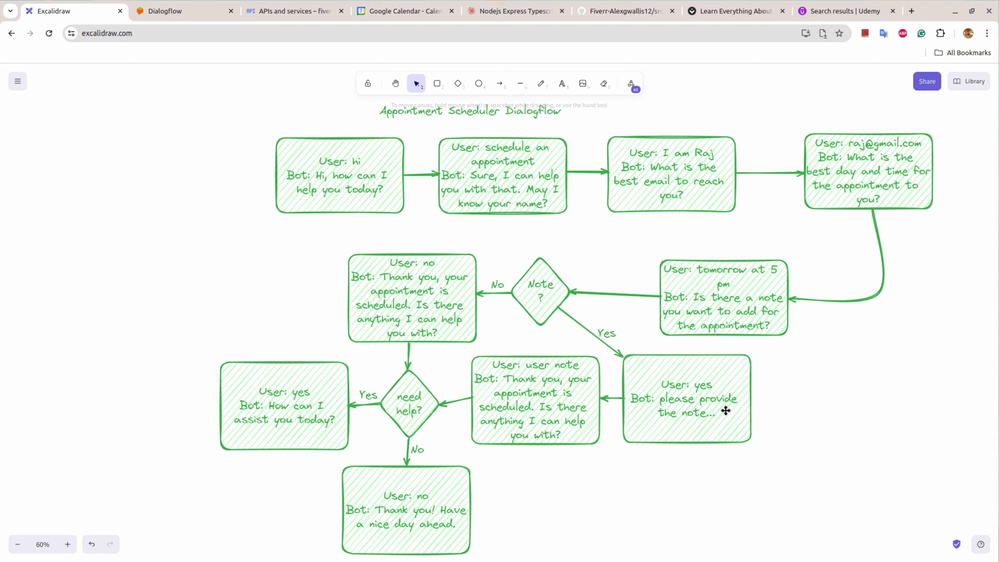
click(190, 11)
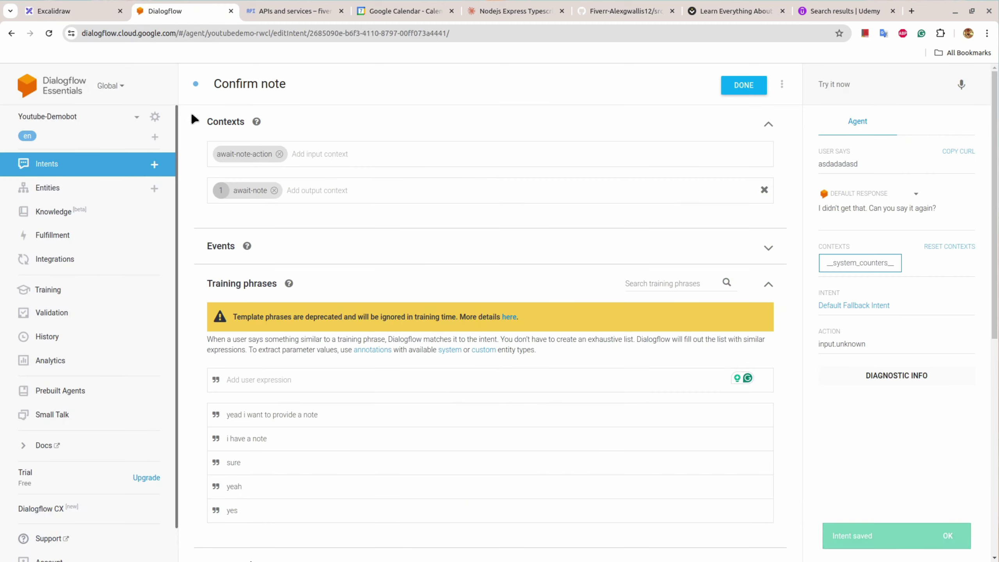
click(48, 163)
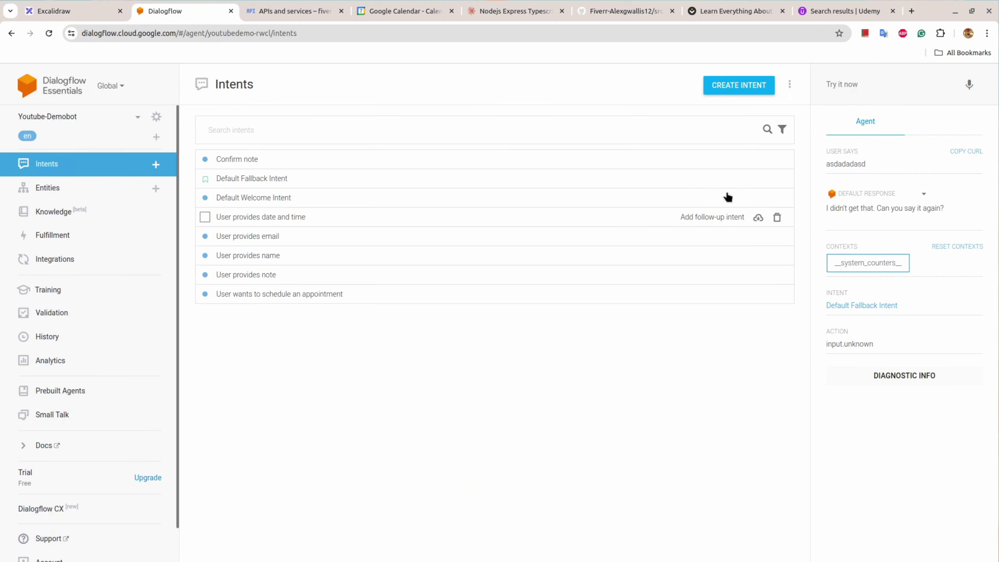
Step: Train the Youtube-Demobot agent from its ML Settings, then go back to the Intents list
click(155, 116)
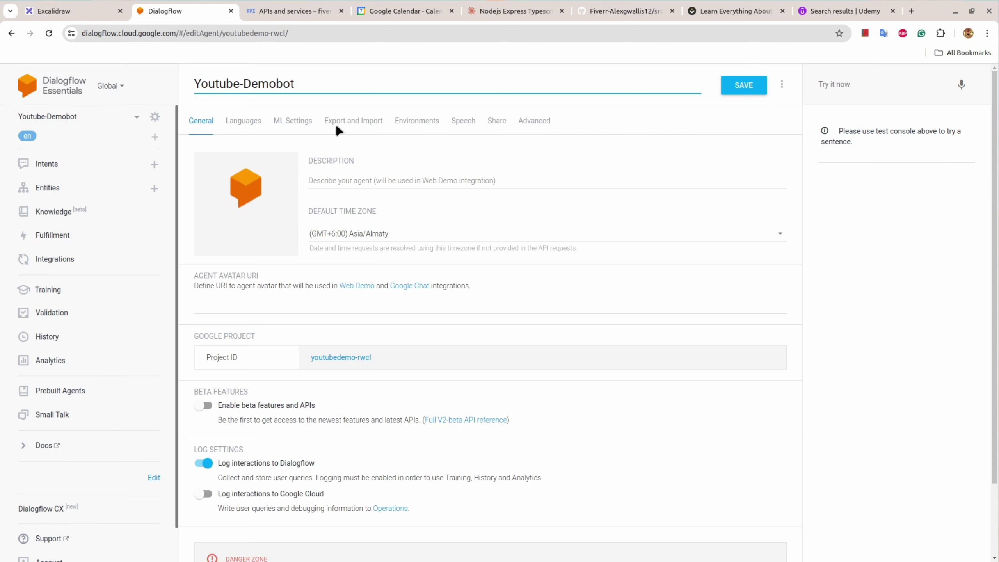
click(75, 11)
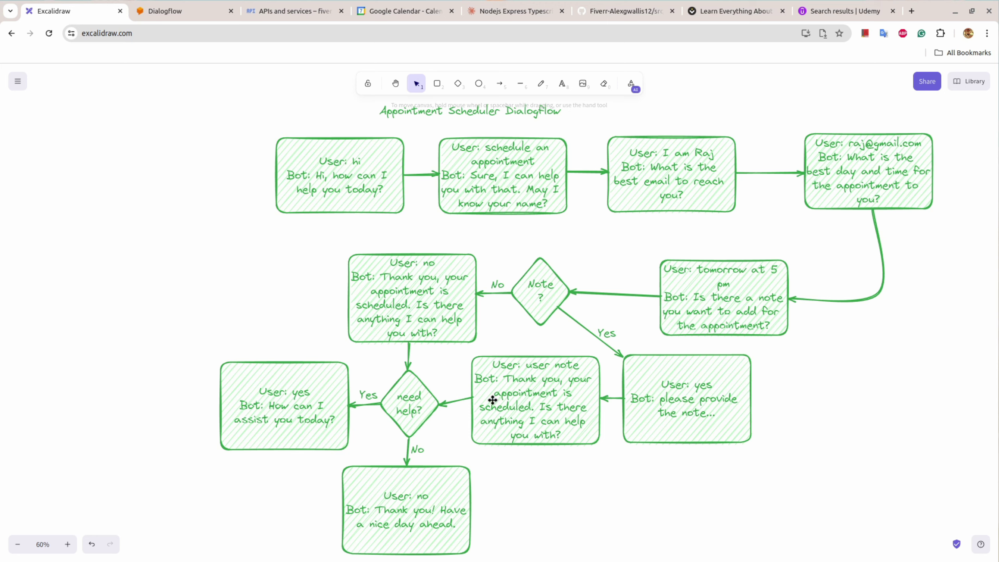
click(175, 9)
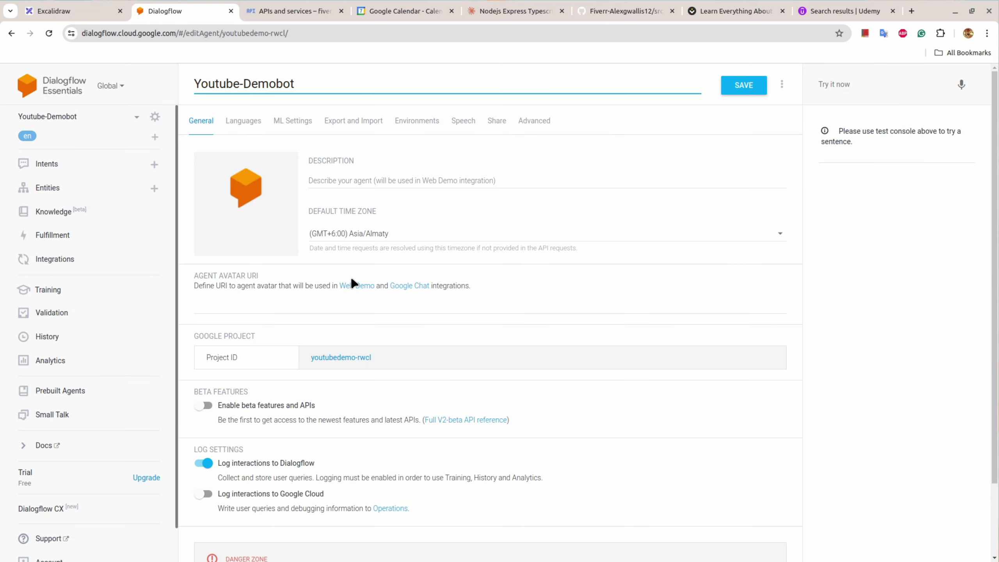
click(298, 123)
click(230, 353)
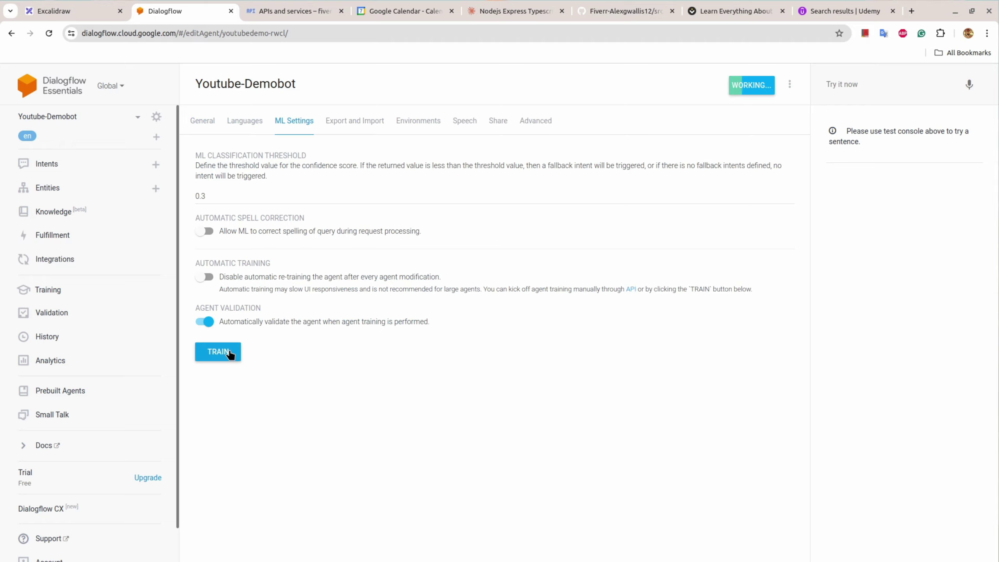
click(83, 177)
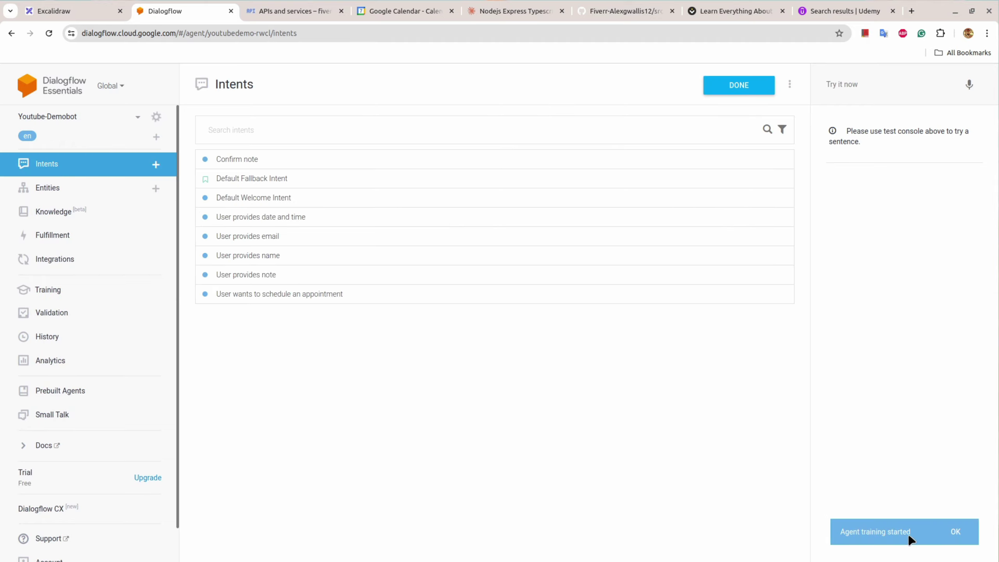
Step: Test 'hi', 'schedule an appointment' and a name introduction in the Try it now console
click(845, 84)
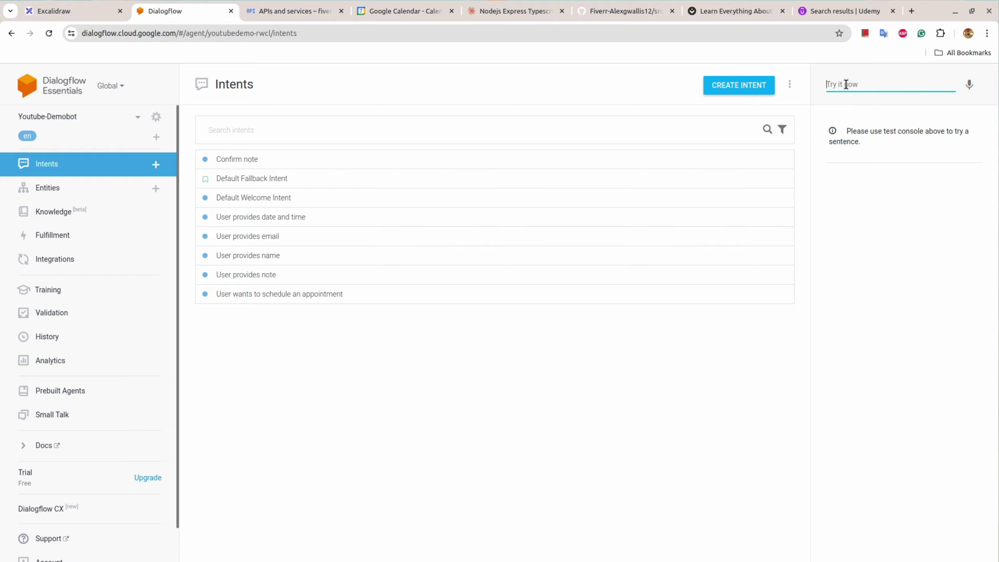
text(hi)
key(Return)
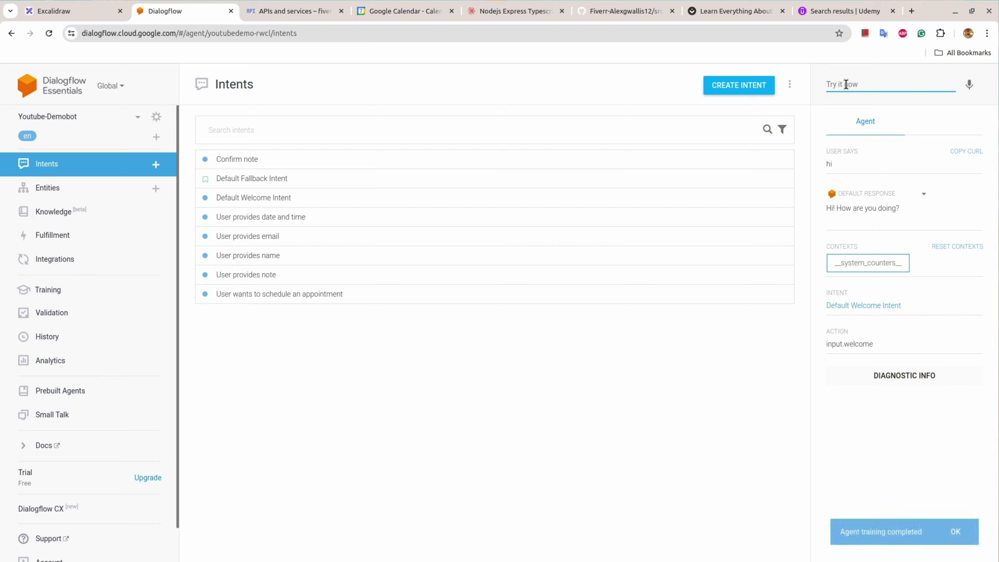
text(schedule an appo)
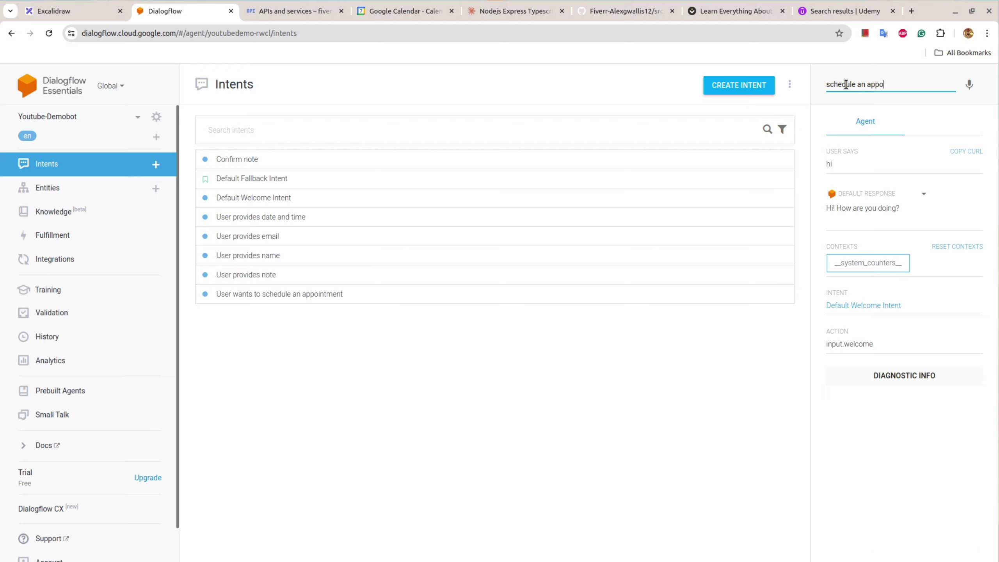
text(intment)
key(Return)
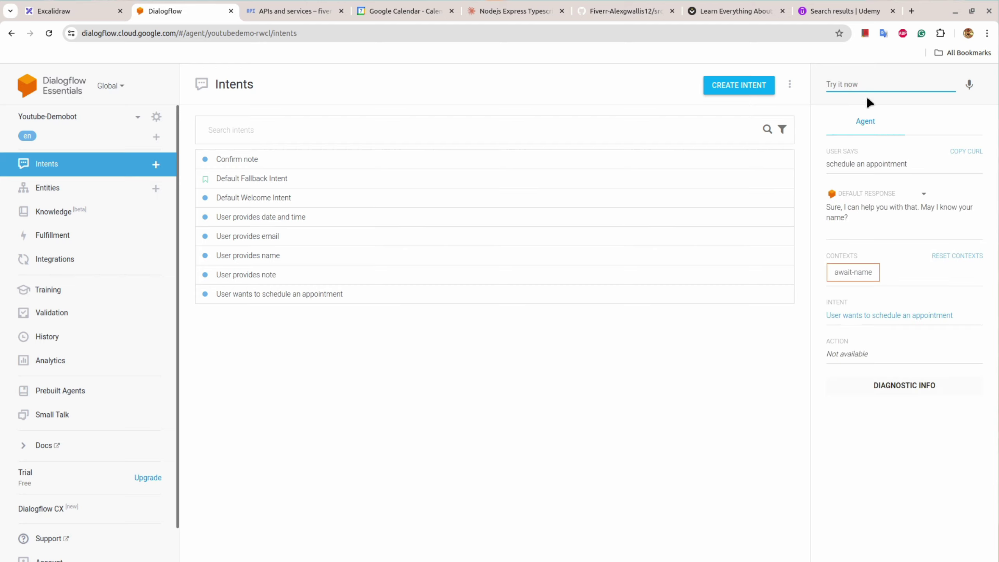
text(this is raj)
key(Return)
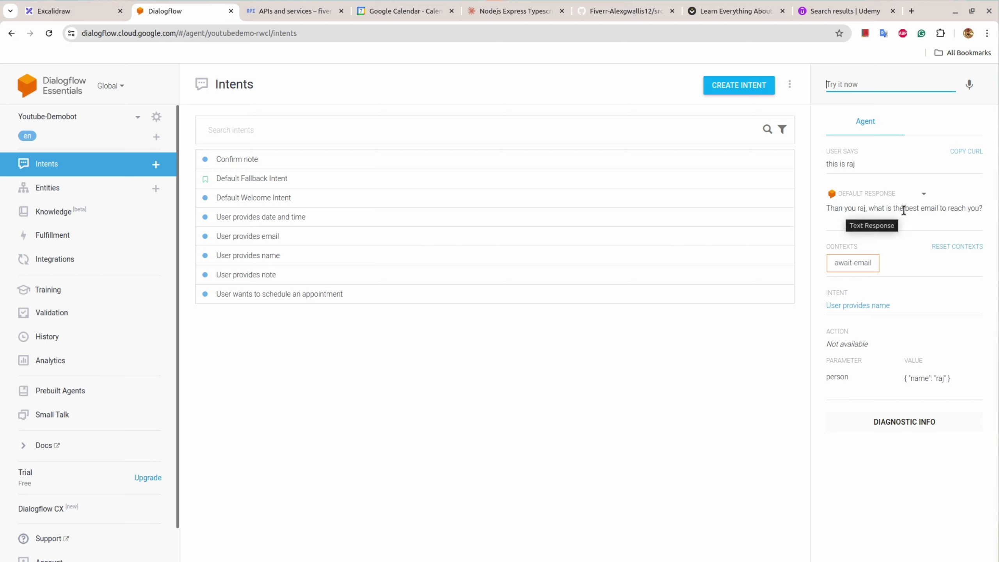
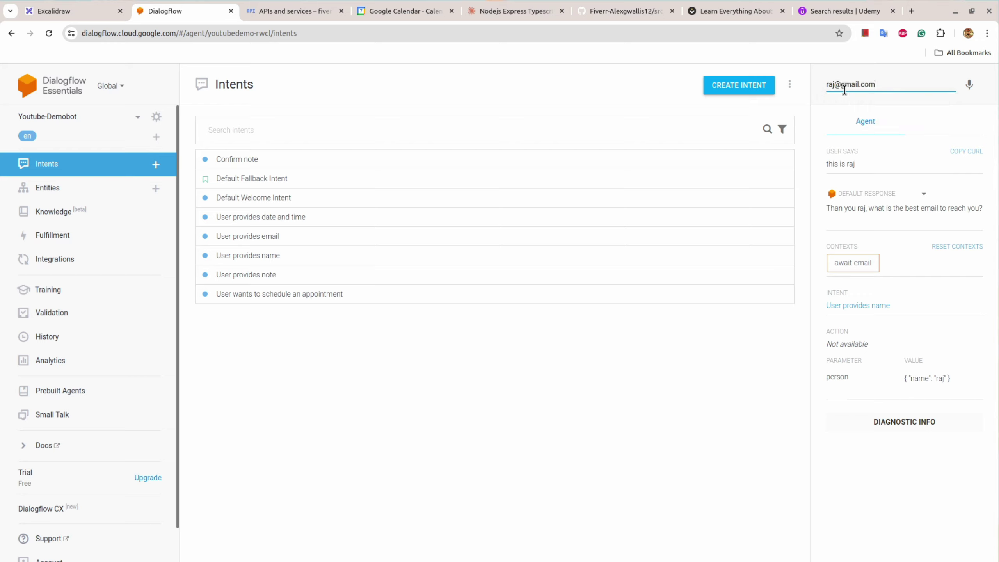
Step: Continue the test with an e-mail, 'tom', yes, and 'this is the meeting note'
key(Return)
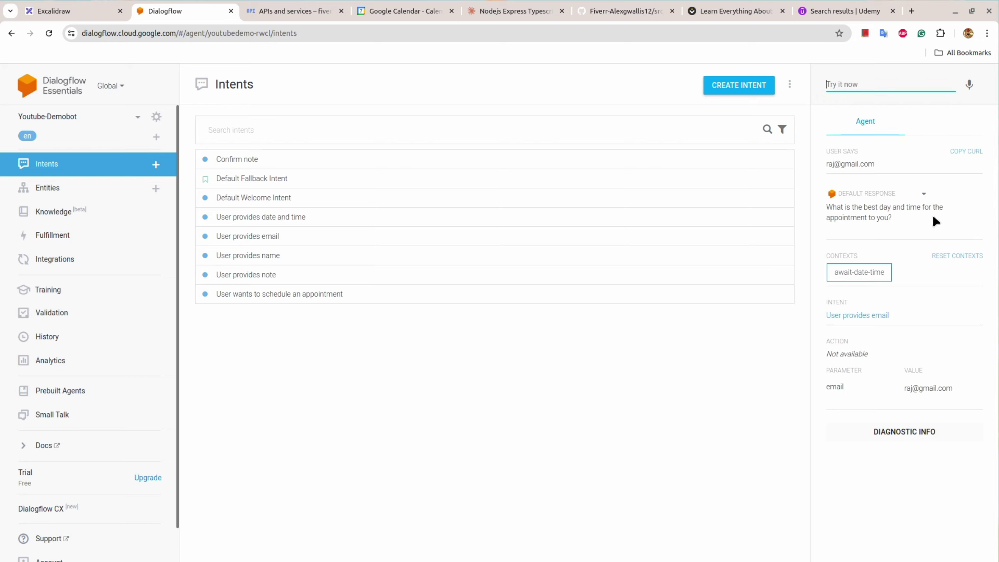
text(tomorrow at 6 pm)
key(Return)
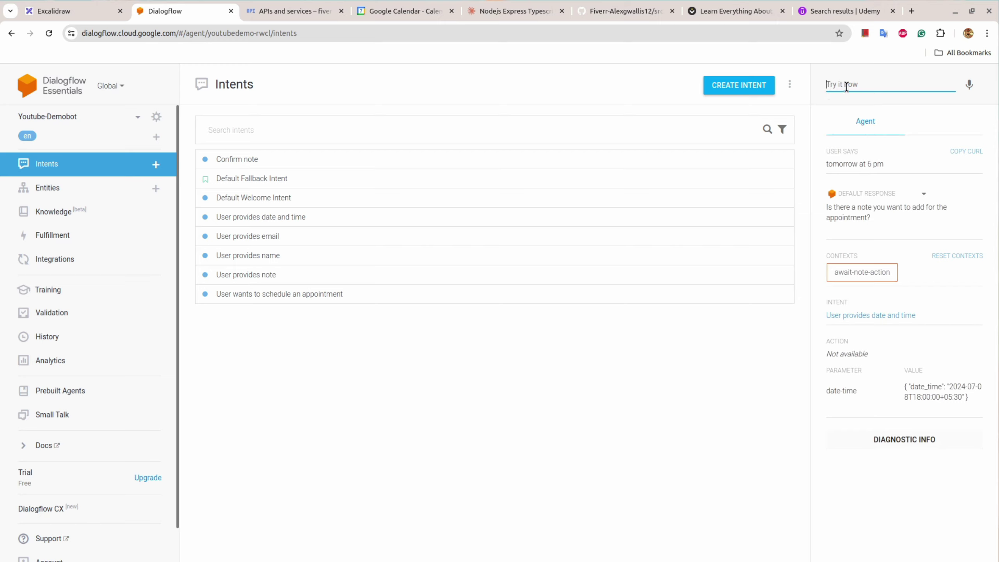
key(Return)
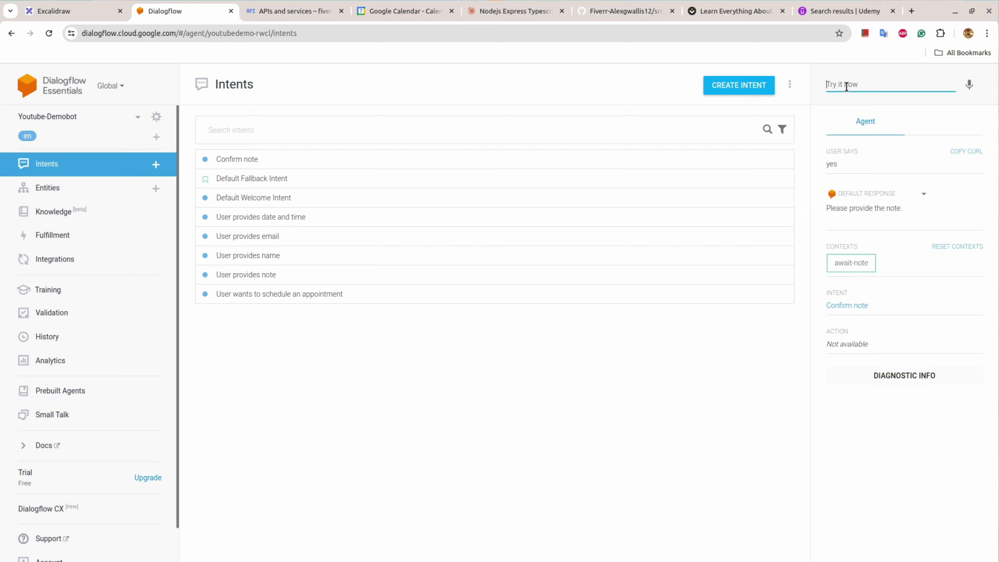
click(847, 87)
text(this is the meeting note)
key(Return)
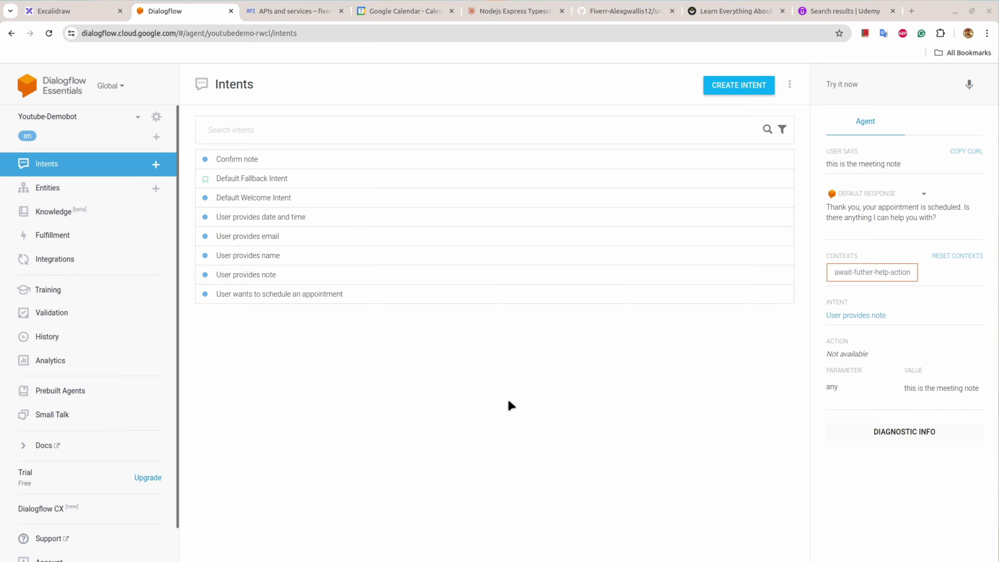
click(84, 12)
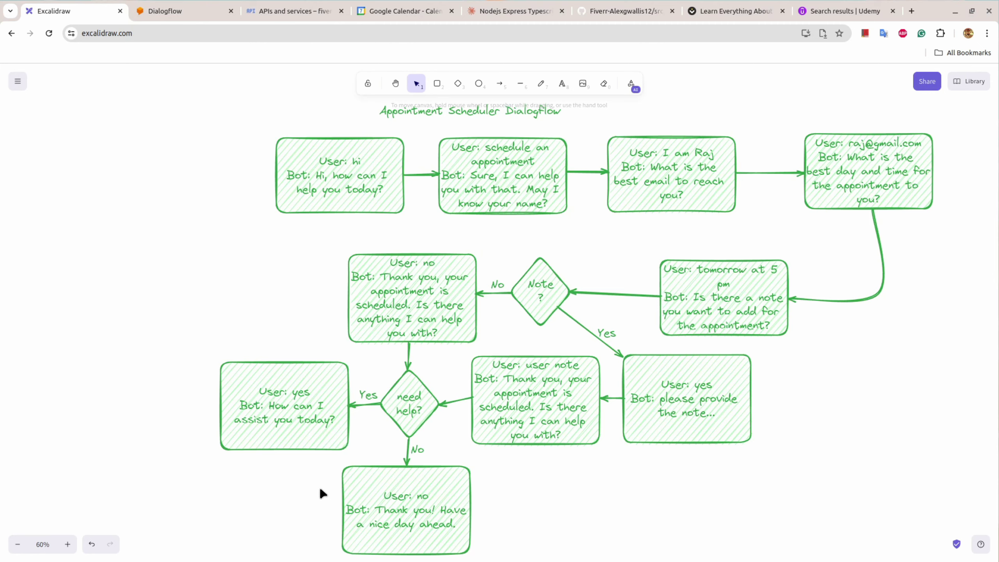
Step: Create a new intent named 'Deny note'
click(191, 5)
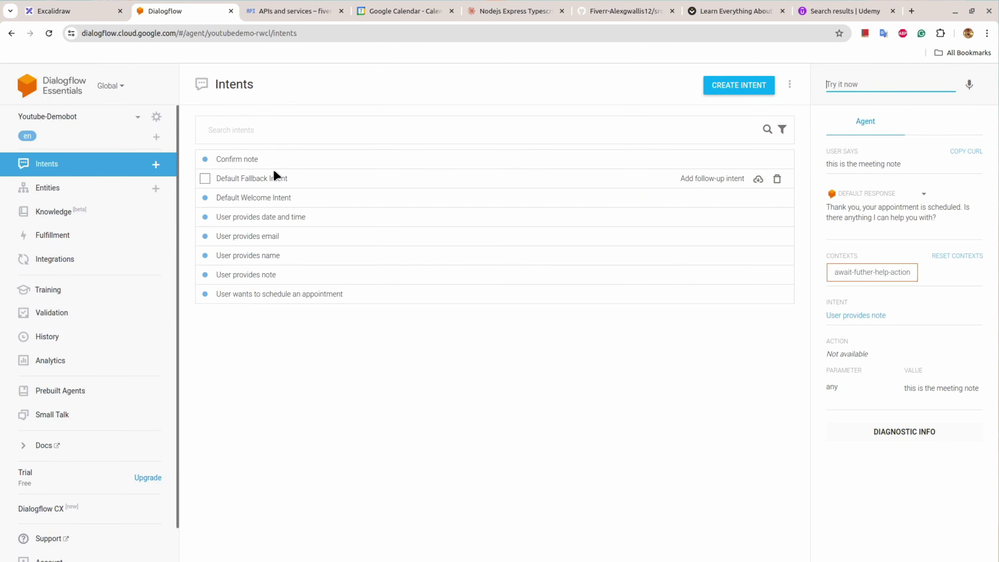
click(732, 89)
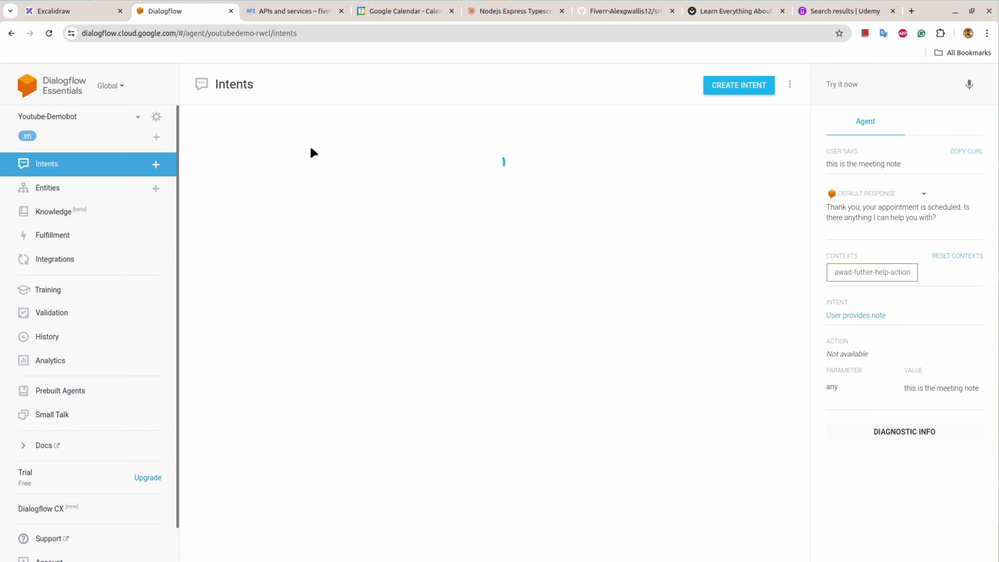
click(263, 81)
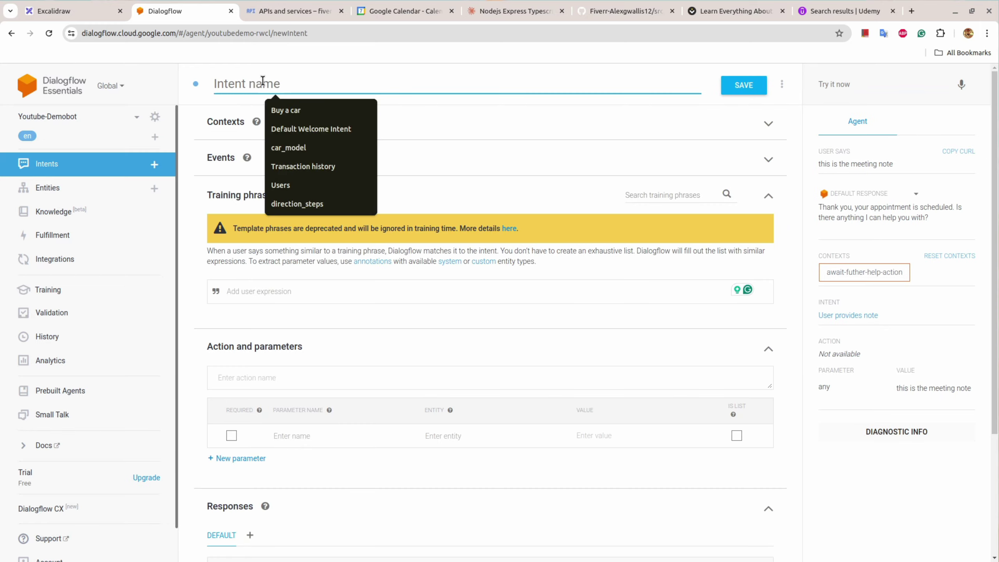
text(Deny note)
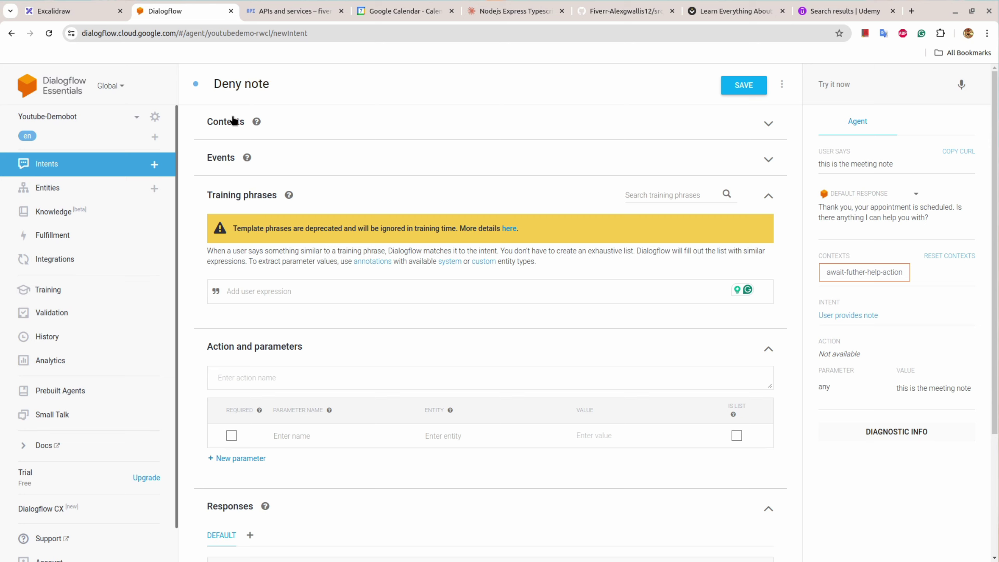
Step: Use input context await-note-action and output context await-futher-help-action with lifespan 1
click(235, 122)
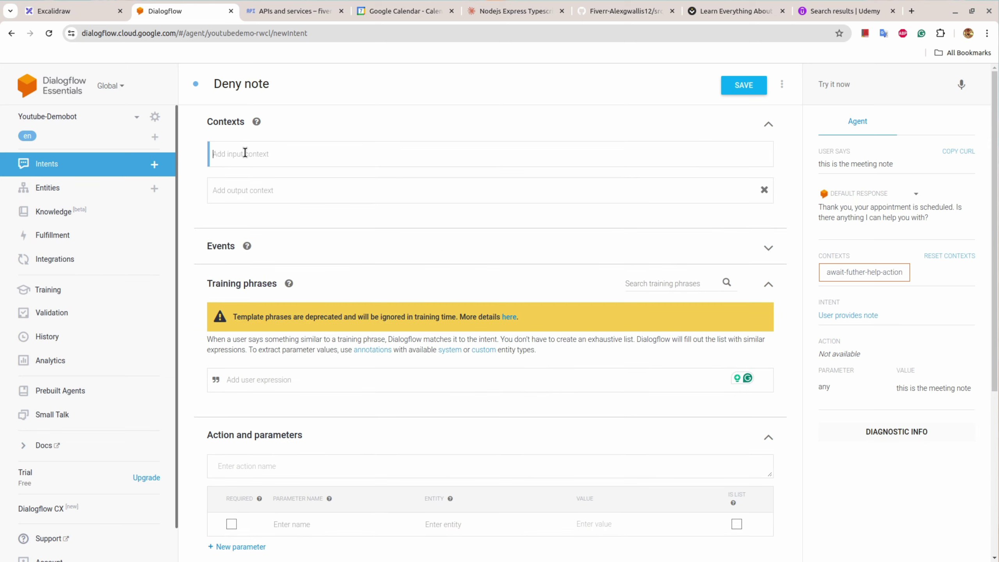
text(awa)
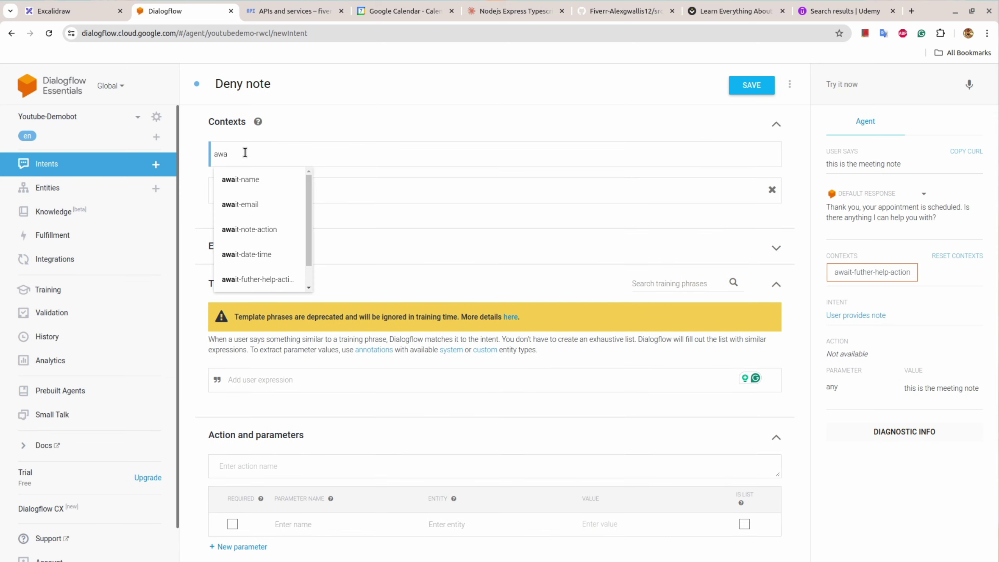
click(270, 229)
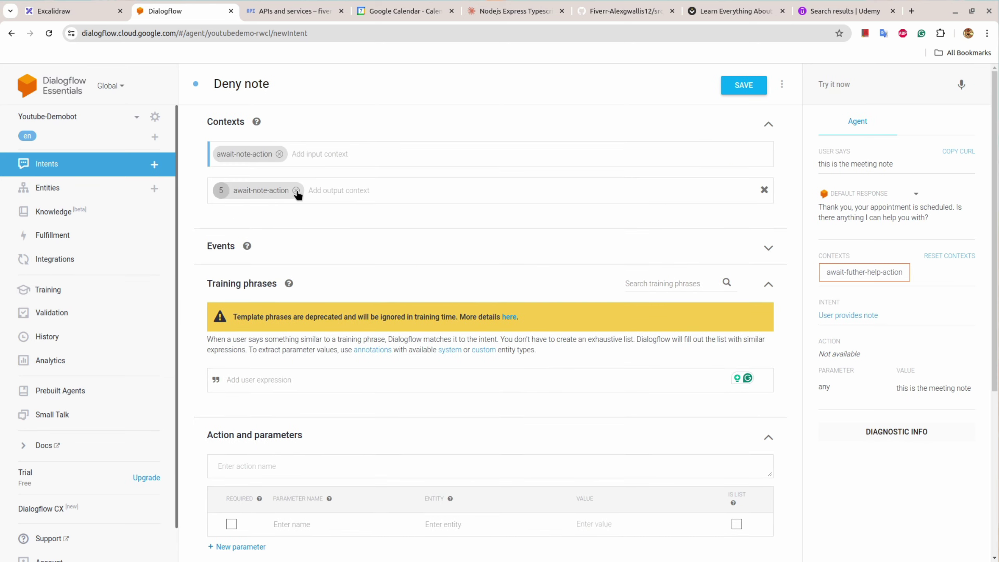
click(297, 191)
text(awa)
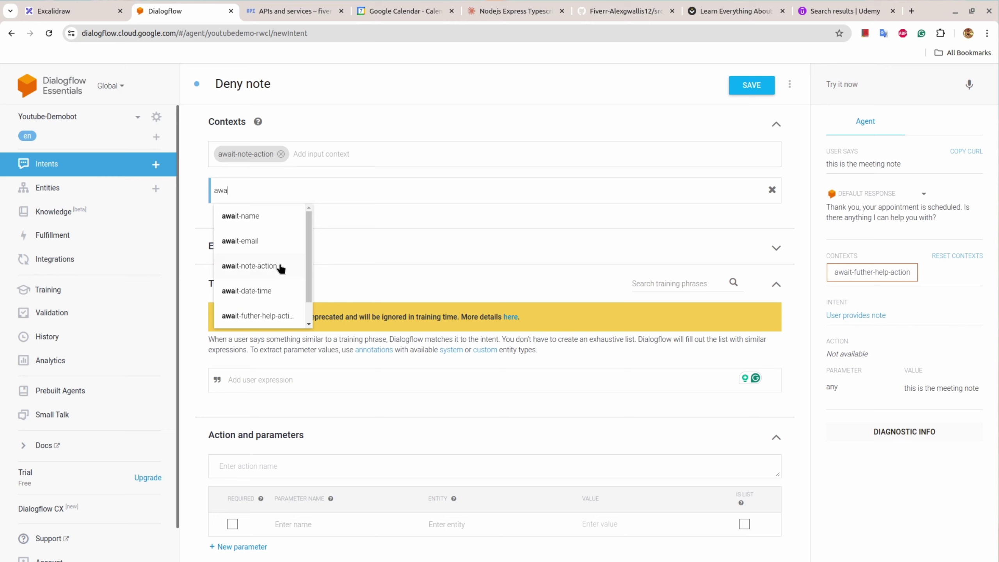
click(264, 314)
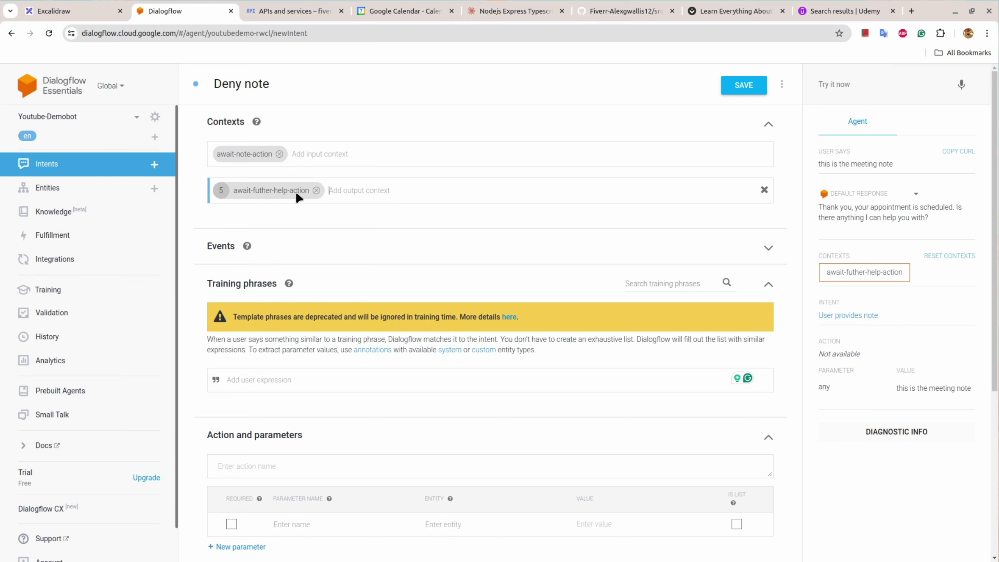
click(223, 190)
text(1)
text(no)
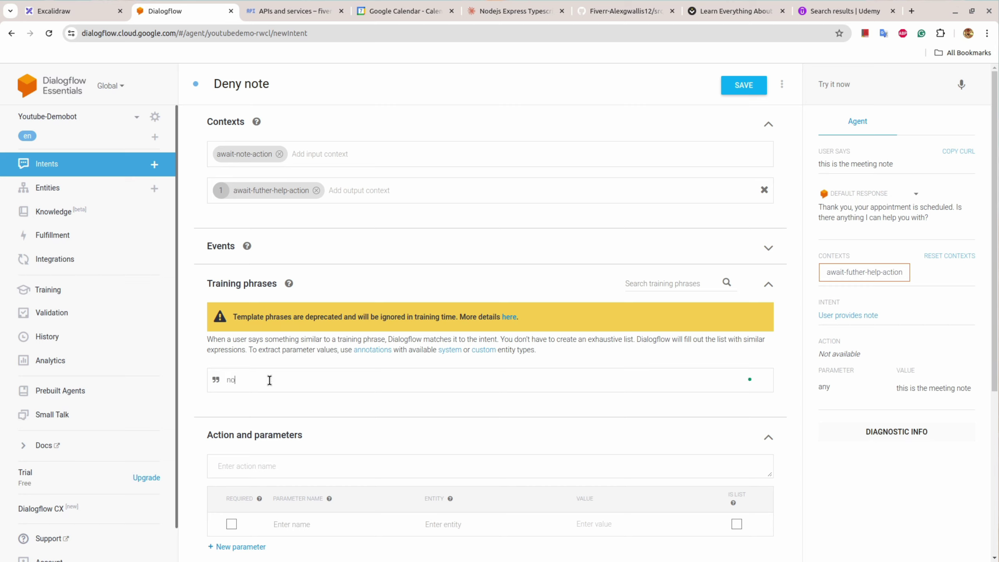
Step: Add training phrases no, nope, no note, that is fine, and i don't have any note
key(Return)
text(nope)
key(Return)
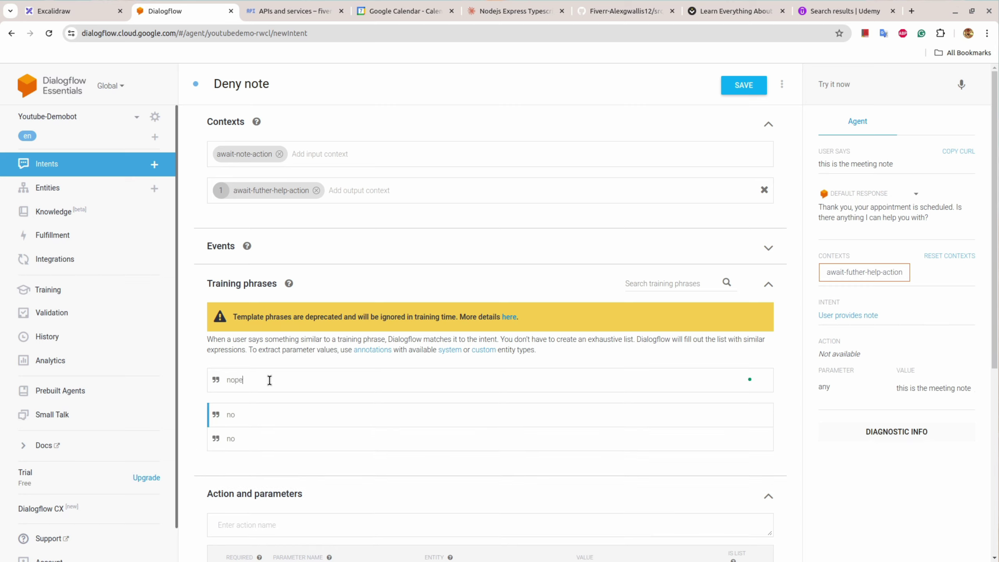
text(no not)
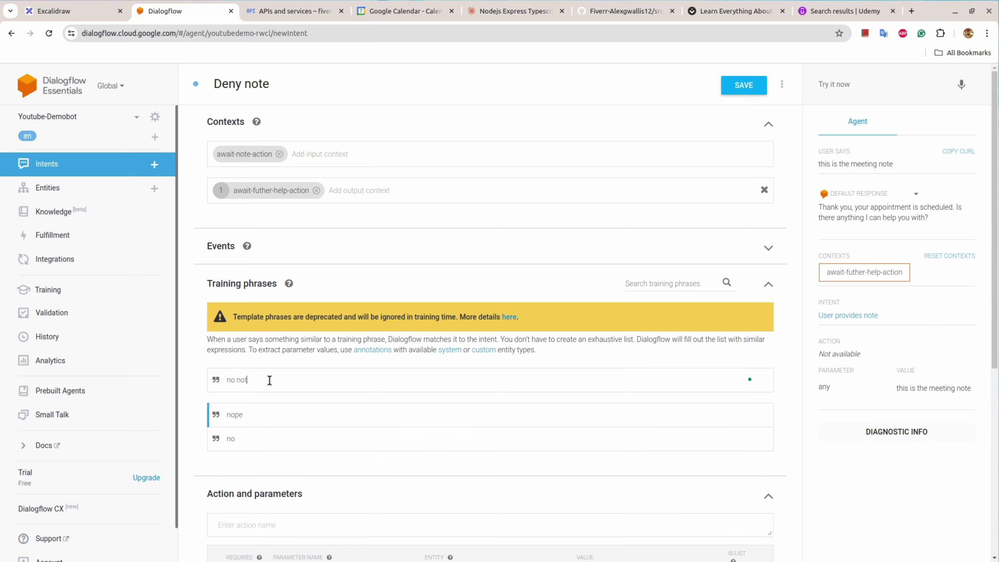
text(e)
key(Return)
text(thati)
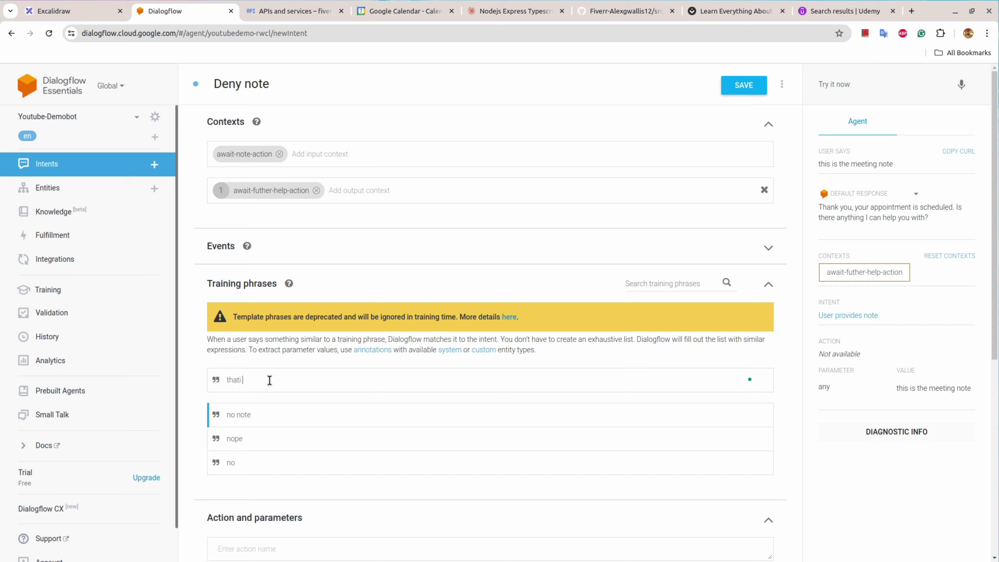
text( fine)
key(Return)
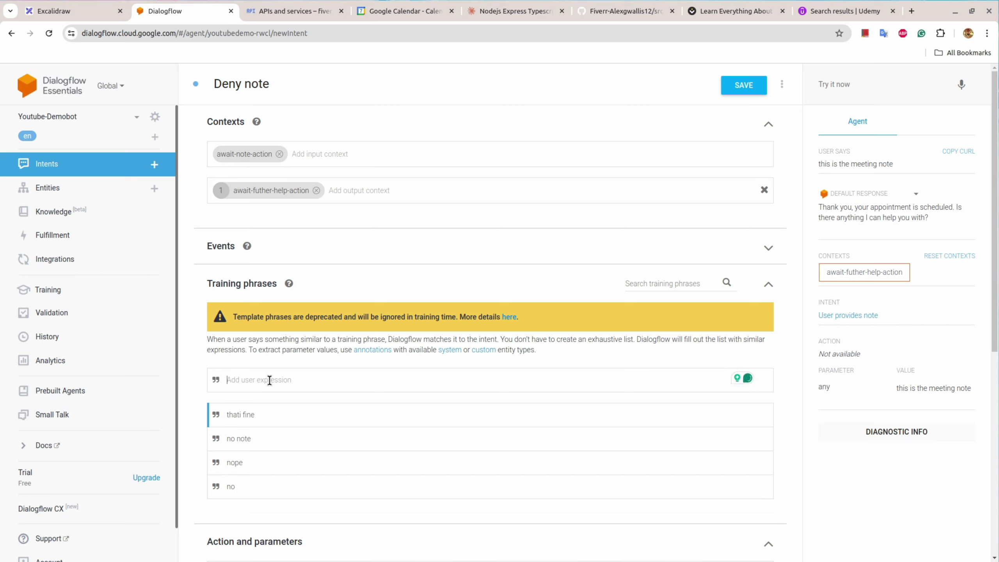
click(244, 414)
key(BackSpace)
text(is)
text(i don't have)
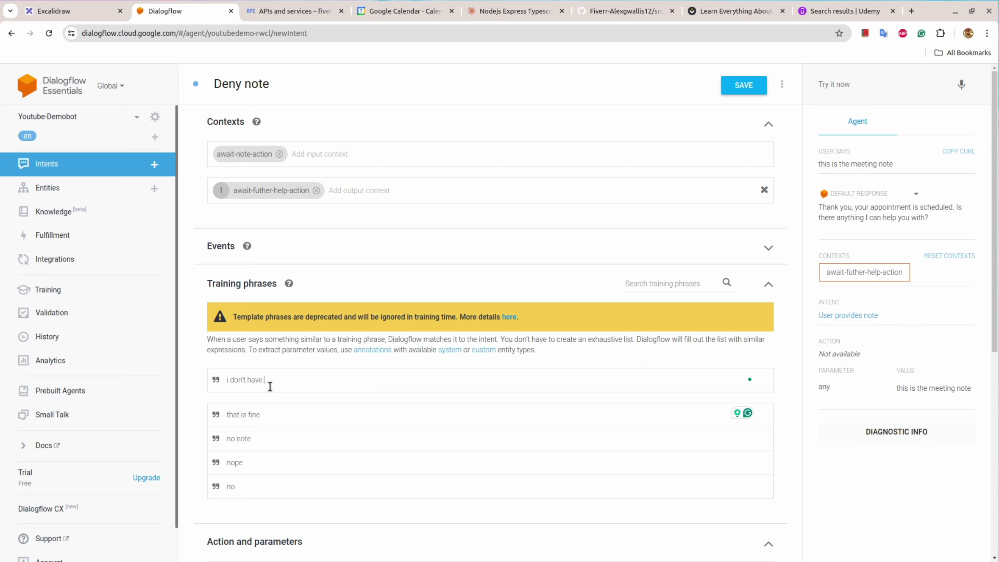
text(any note)
key(Return)
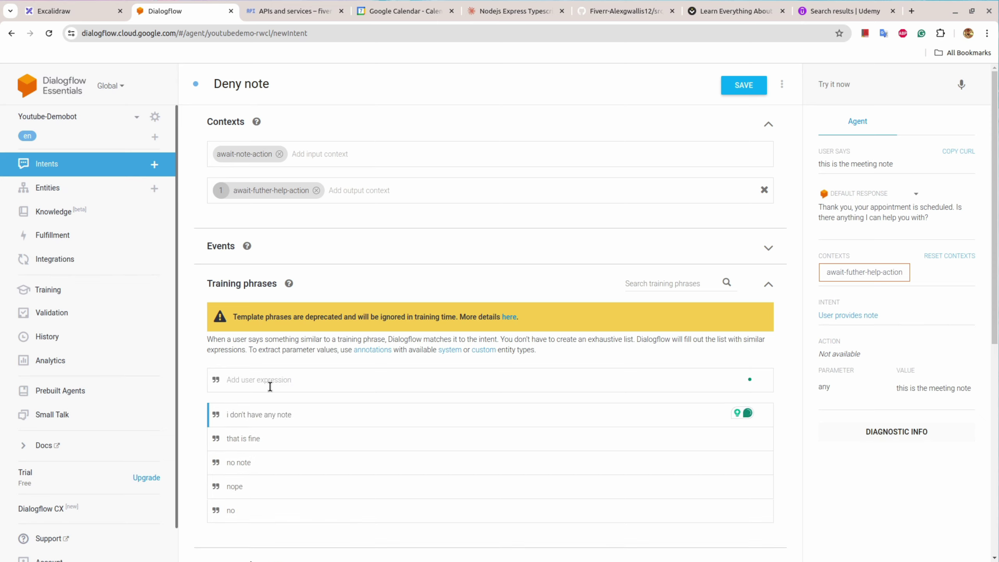
scroll(333, 285, down, 3)
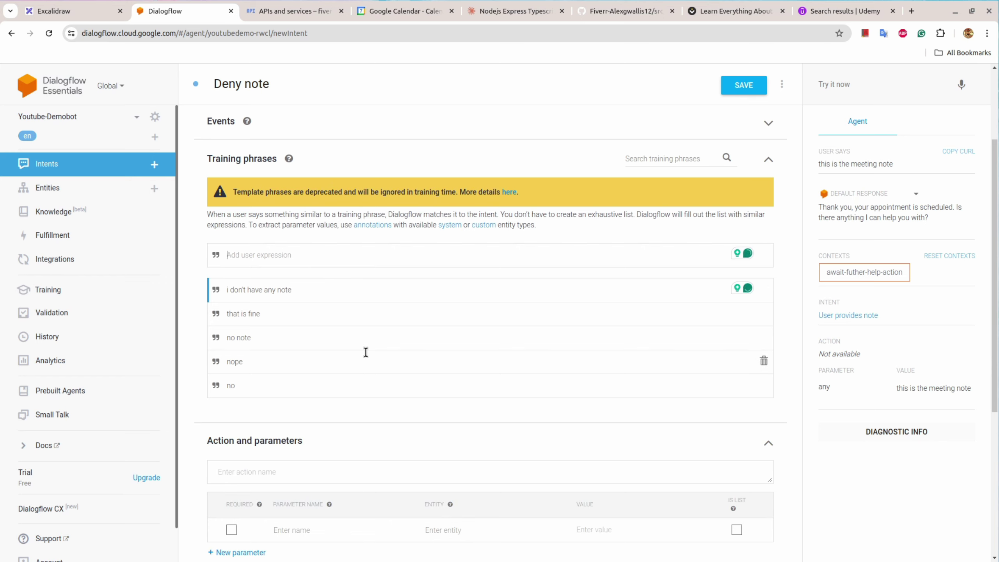
scroll(365, 352, down, 5)
Step: Copy the bot reply from the User: no box in the Excalidraw flowchart
click(71, 9)
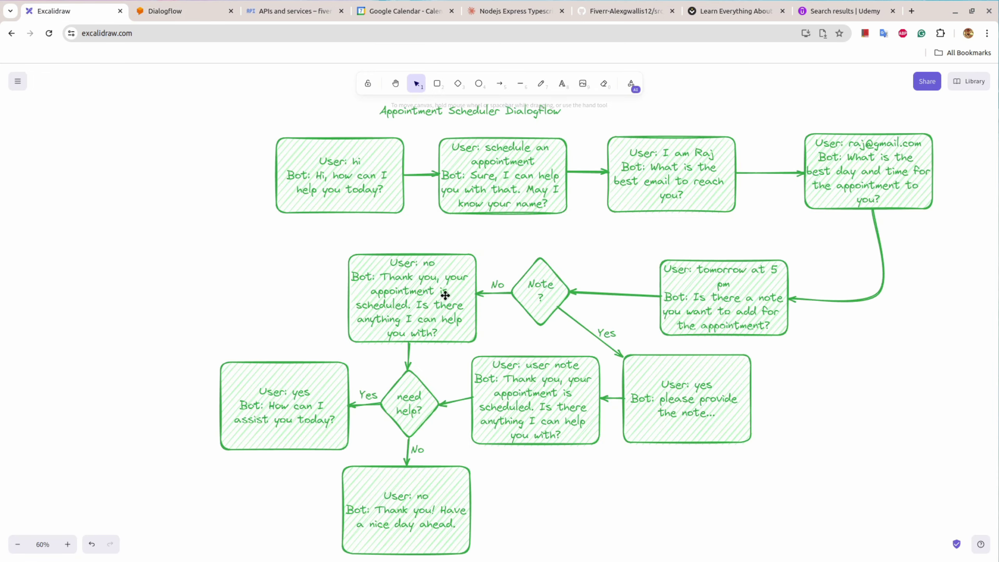
click(379, 280)
double_click(379, 280)
click(388, 278)
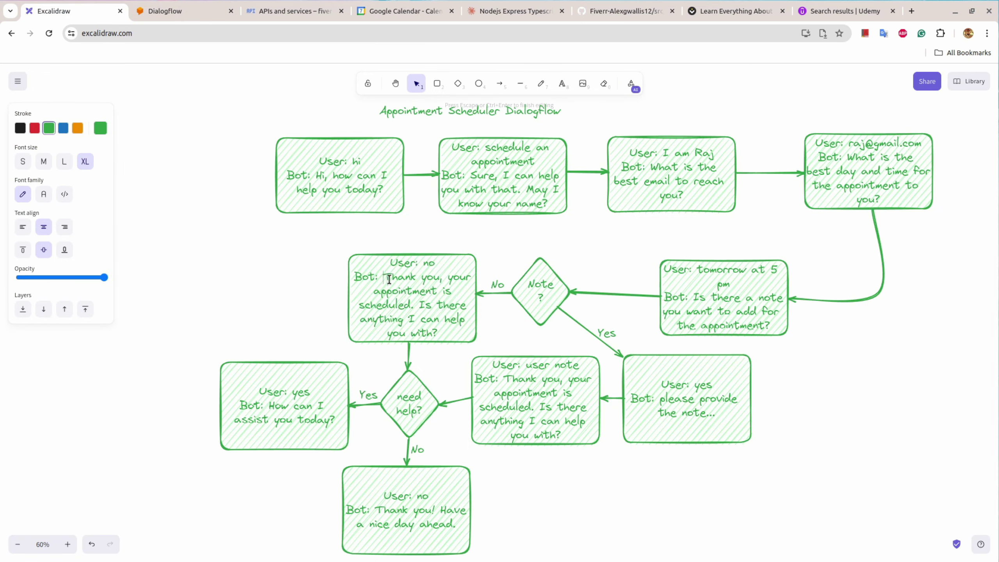
drag(389, 279, 443, 332)
key(ctrl+c)
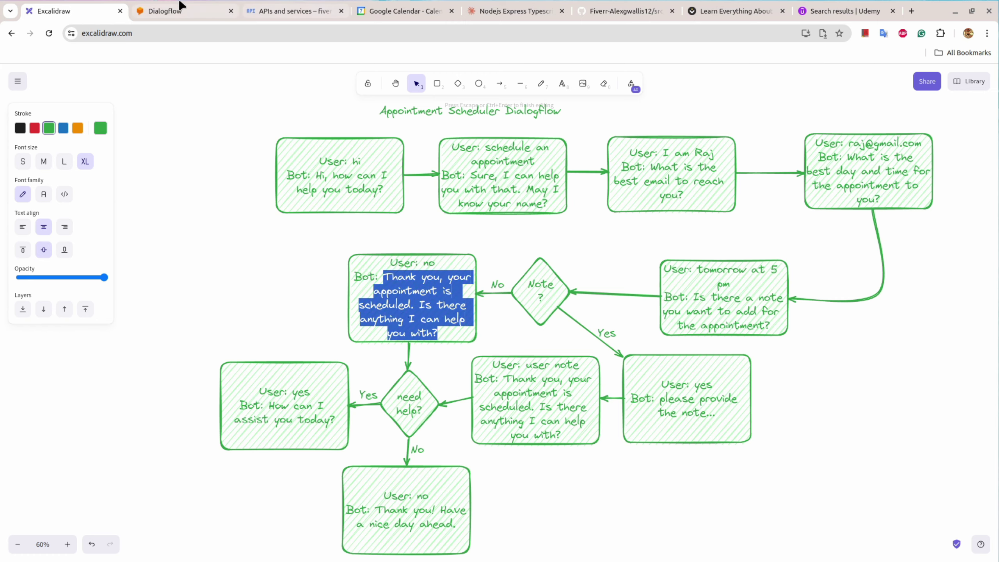
click(165, 11)
scroll(417, 350, down, 1)
Step: Paste 'Thank you, your appointment is scheduled. Is there anything I can help you with?' as the response and save
click(319, 429)
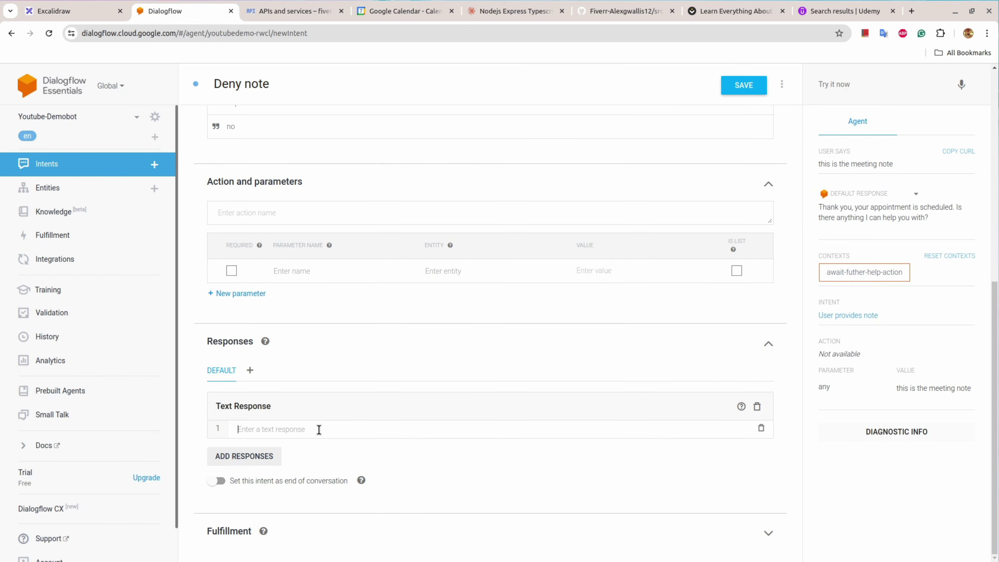
key(ctrl+v)
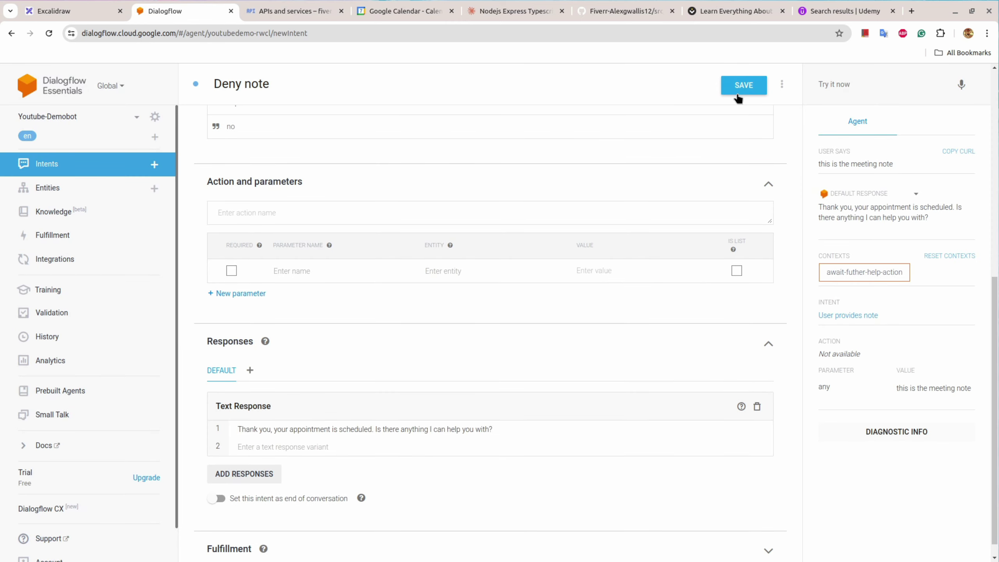
click(737, 93)
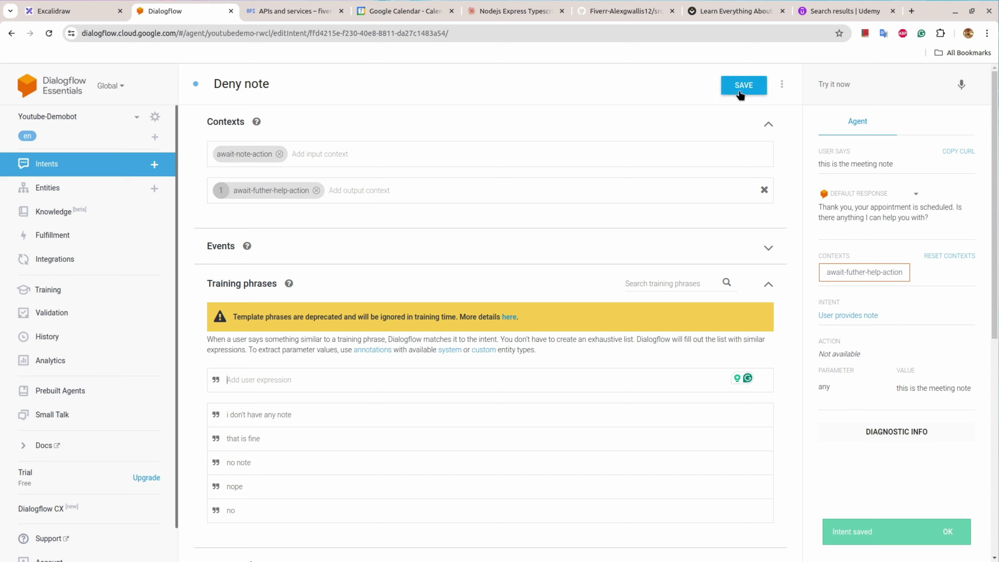
click(740, 94)
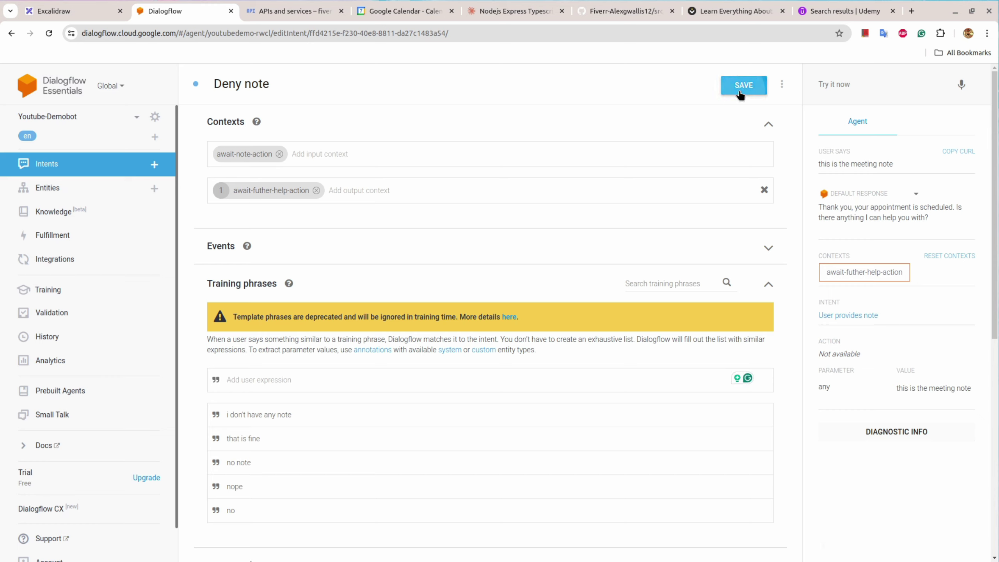
Step: Check the flowchart's yes/no boxes, then name a new intent 'Confirm further action' and expand contexts
click(153, 165)
click(274, 84)
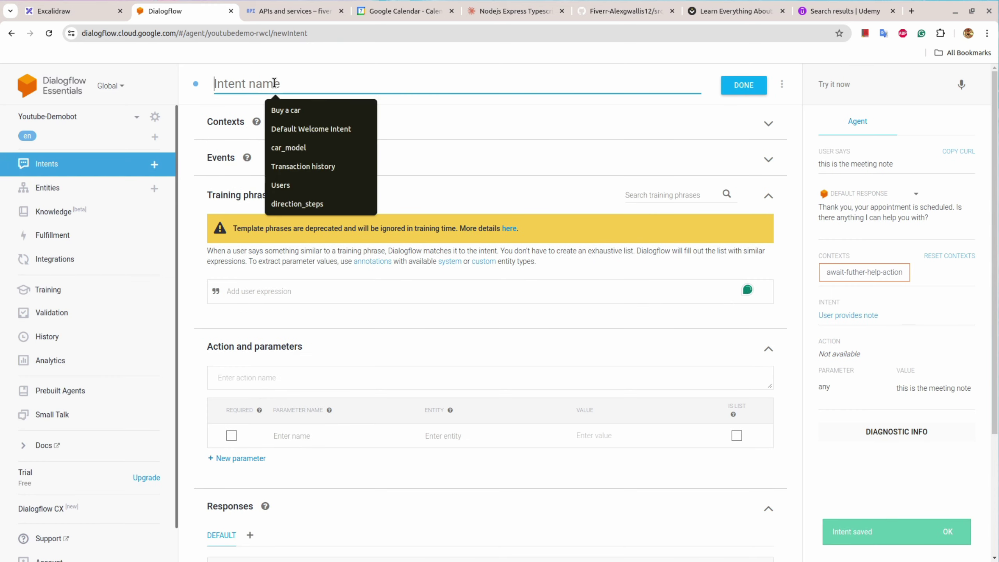
click(71, 10)
click(255, 425)
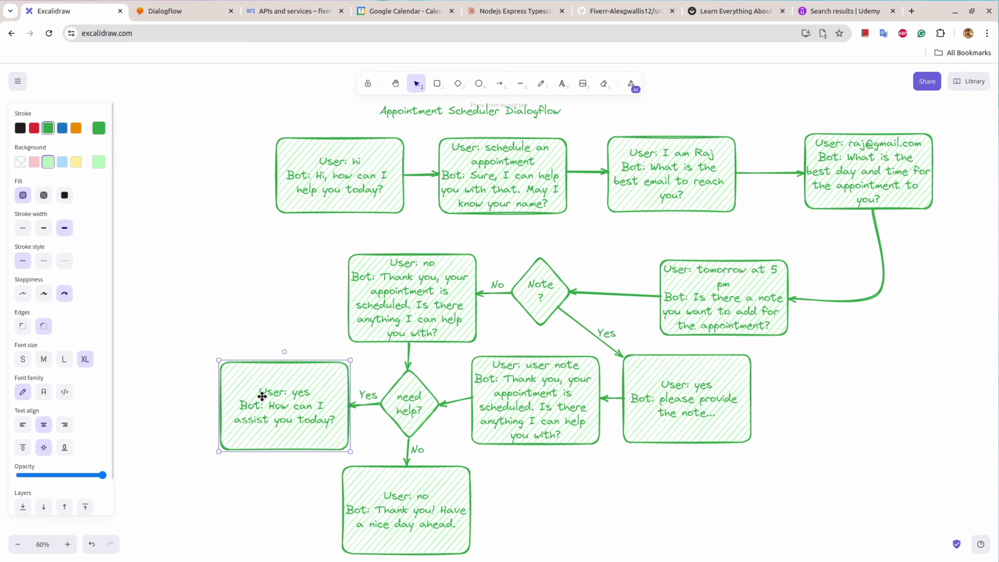
click(379, 523)
click(173, 11)
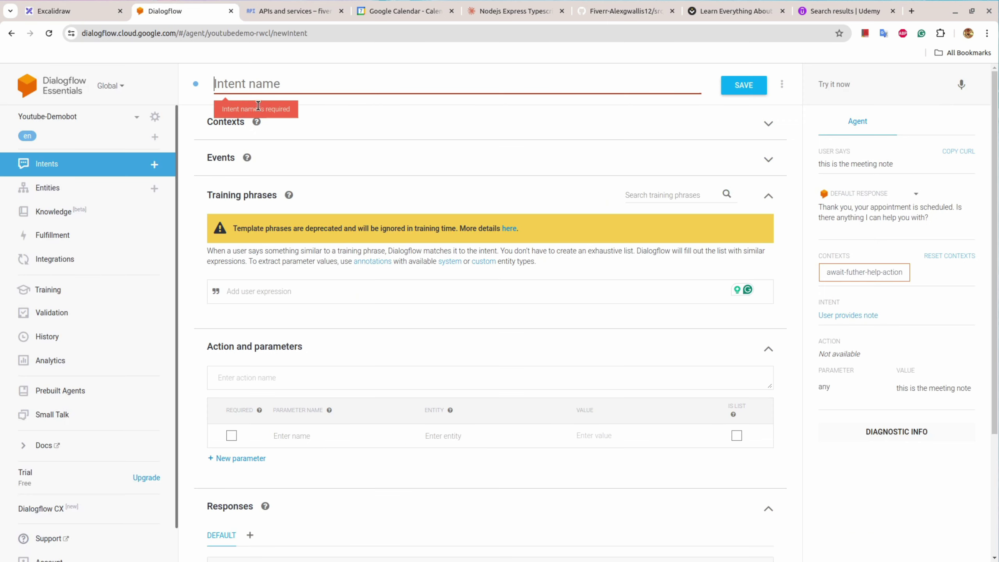
click(260, 86)
text(Confir)
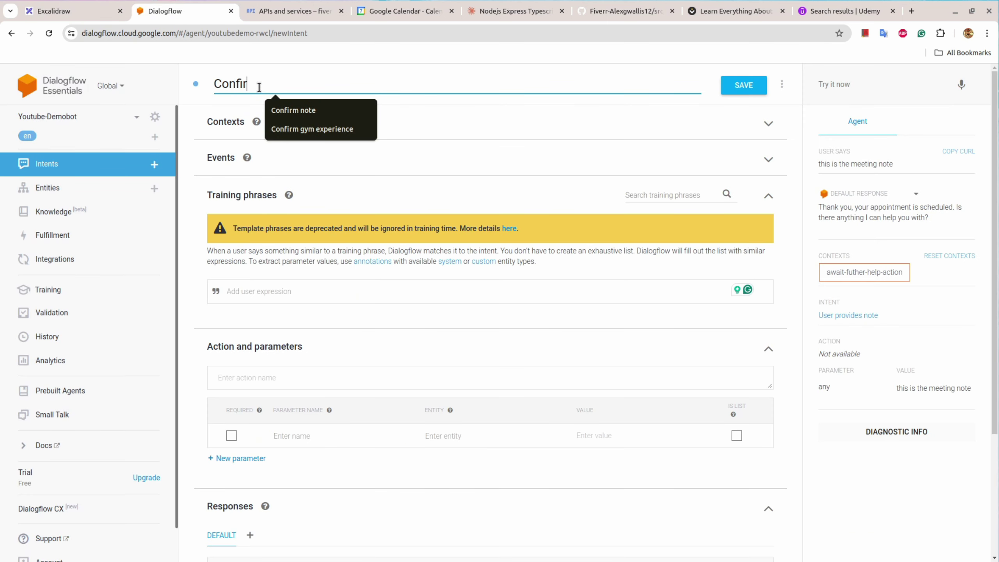
text(m further action)
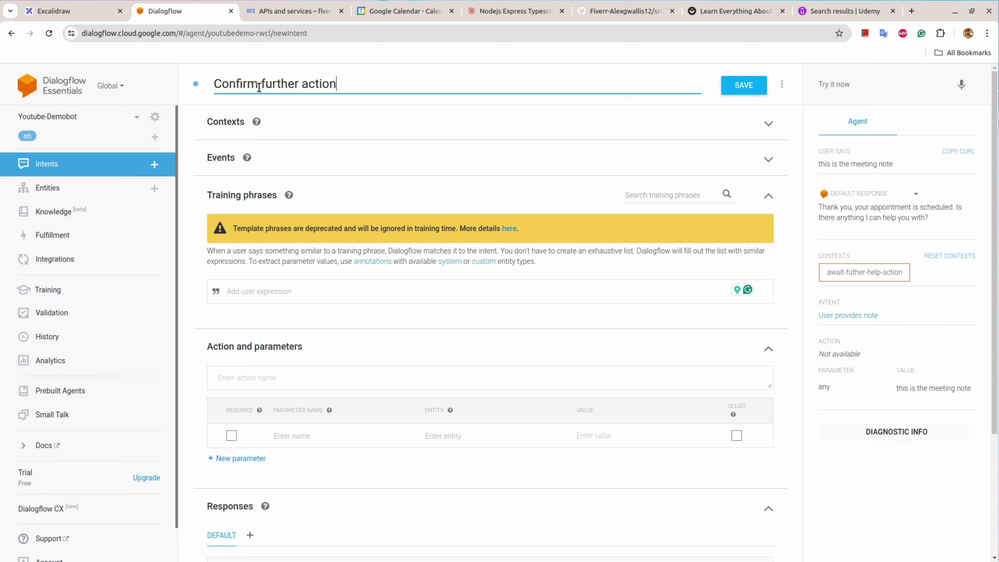
click(238, 130)
click(252, 156)
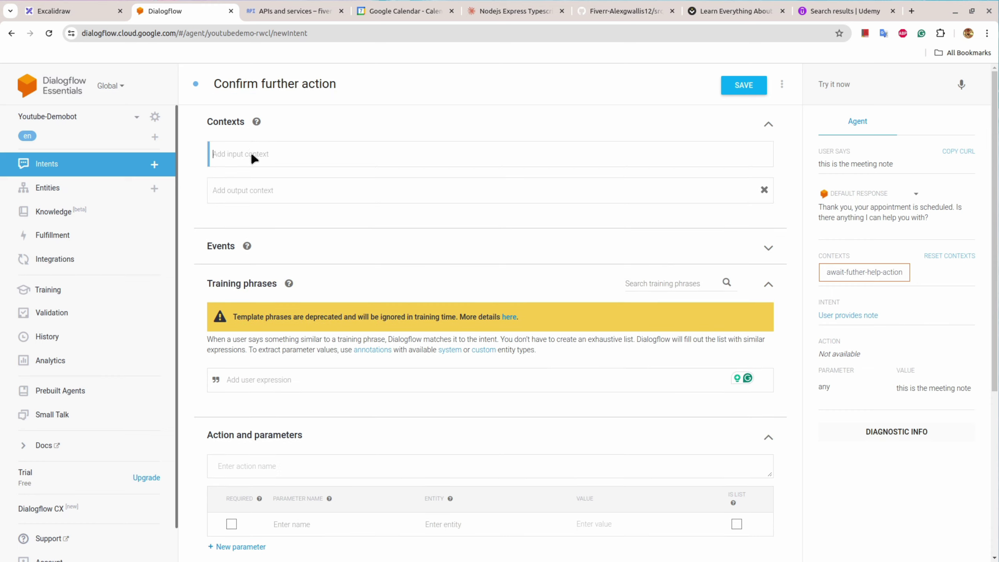
Step: Set await-futher-help-action as the input context and remove the auto-added output context
text(a)
click(256, 279)
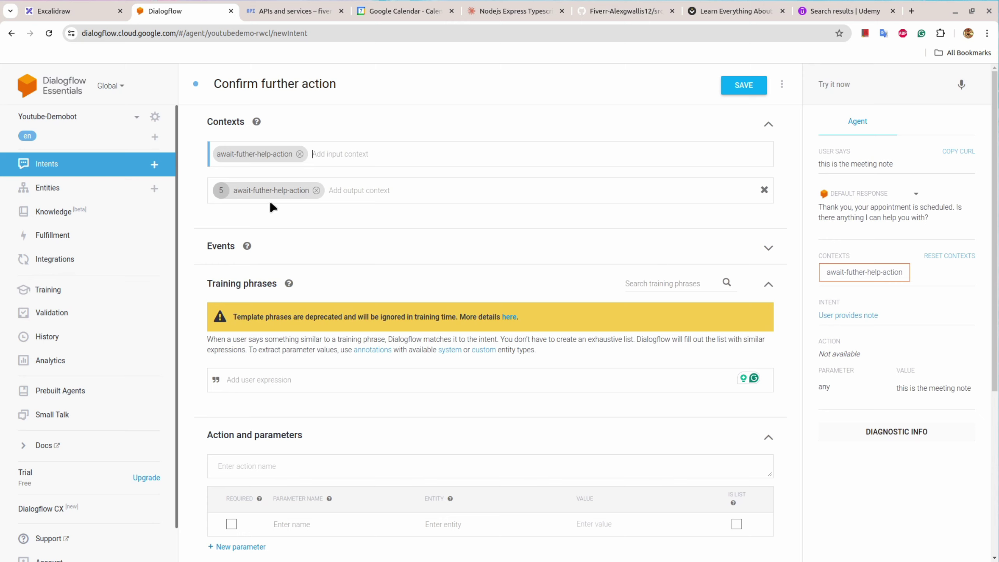
click(319, 193)
scroll(277, 325, down, 2)
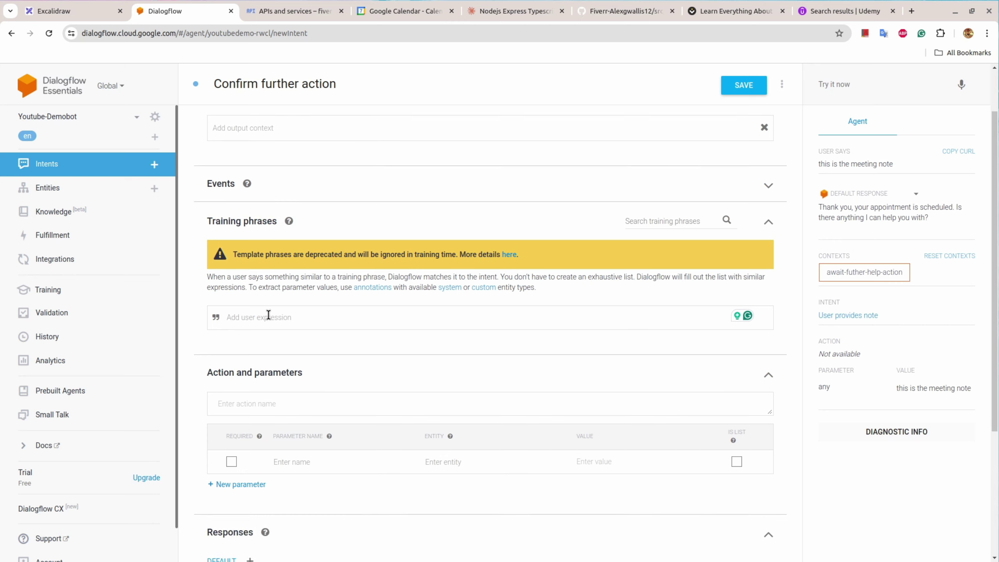
Step: Add yes, yeah and i need help as training phrases
text(yes)
key(Return)
text(ye)
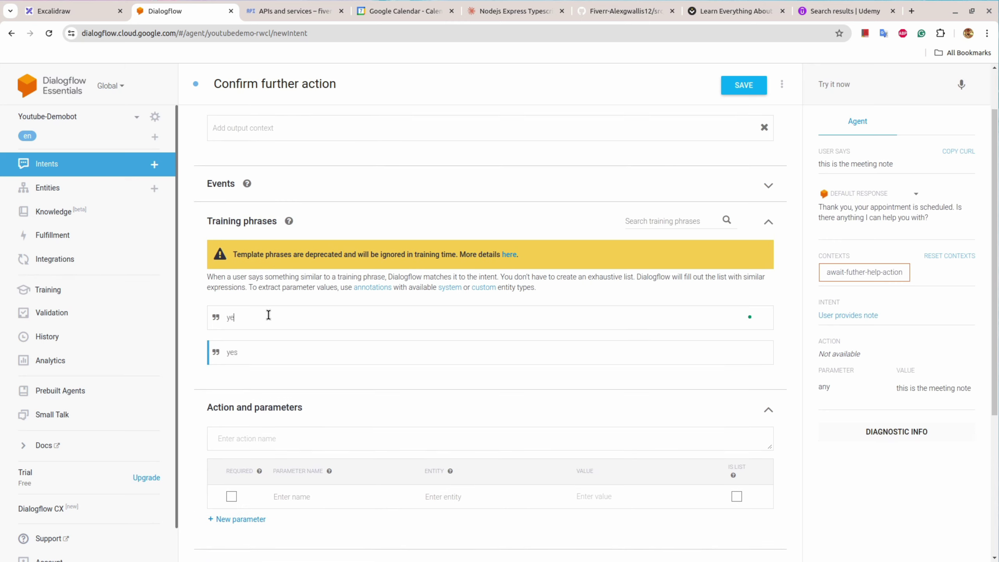
text(ah)
key(Return)
key(ctrl+a)
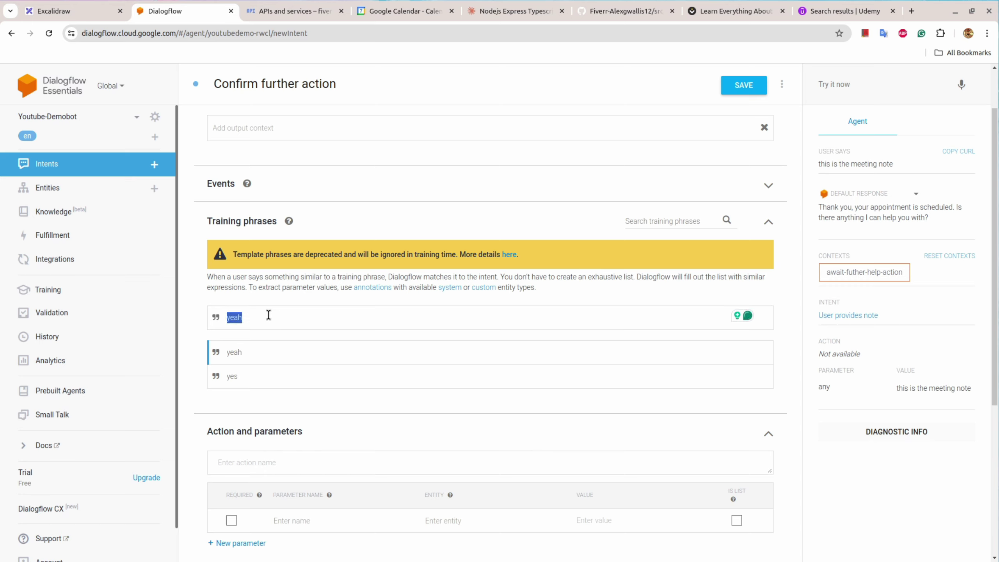
key(BackSpace)
text(i need help)
key(Return)
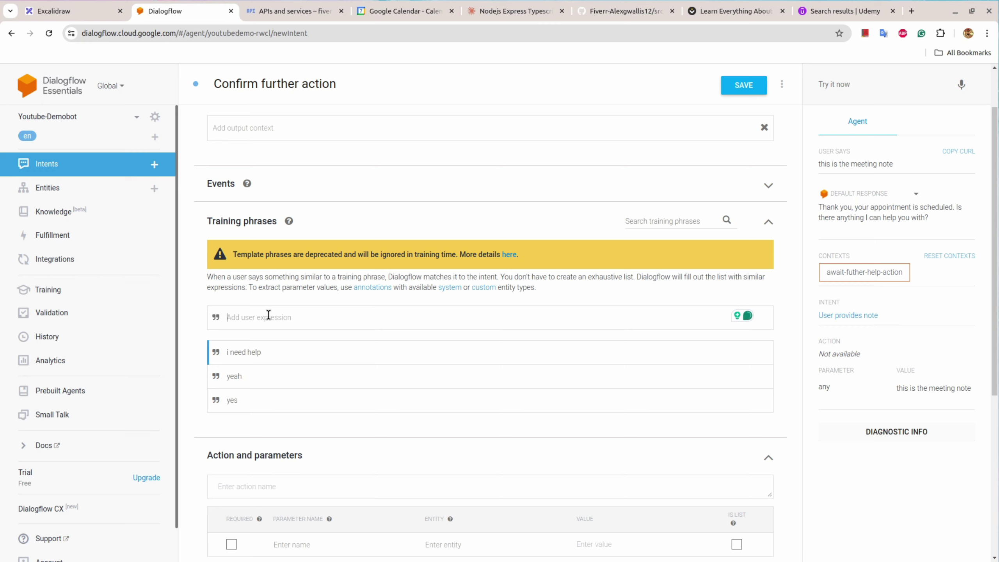
Step: Add yes again and i do need help as training phrases
text(yes)
key(Return)
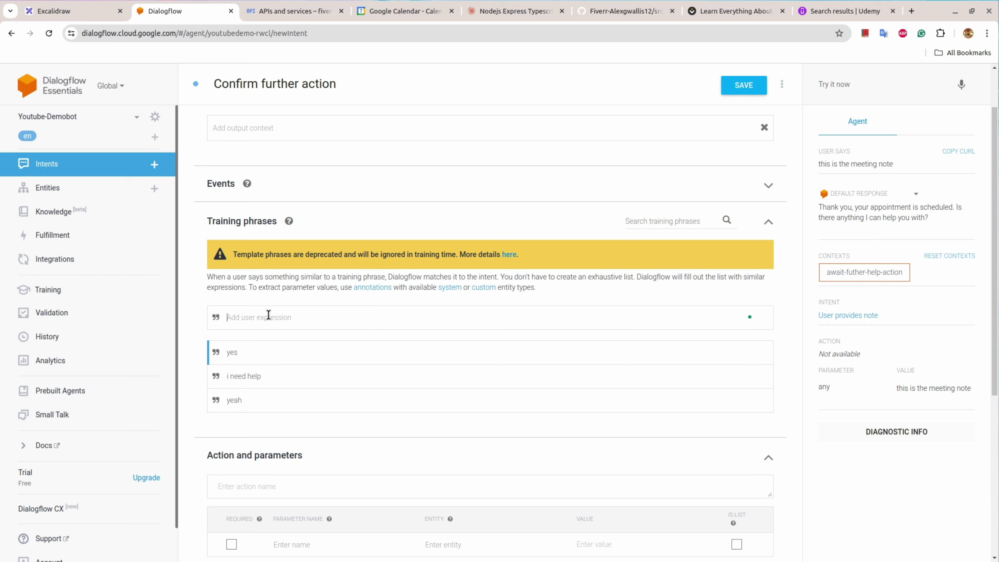
scroll(296, 393, down, 3)
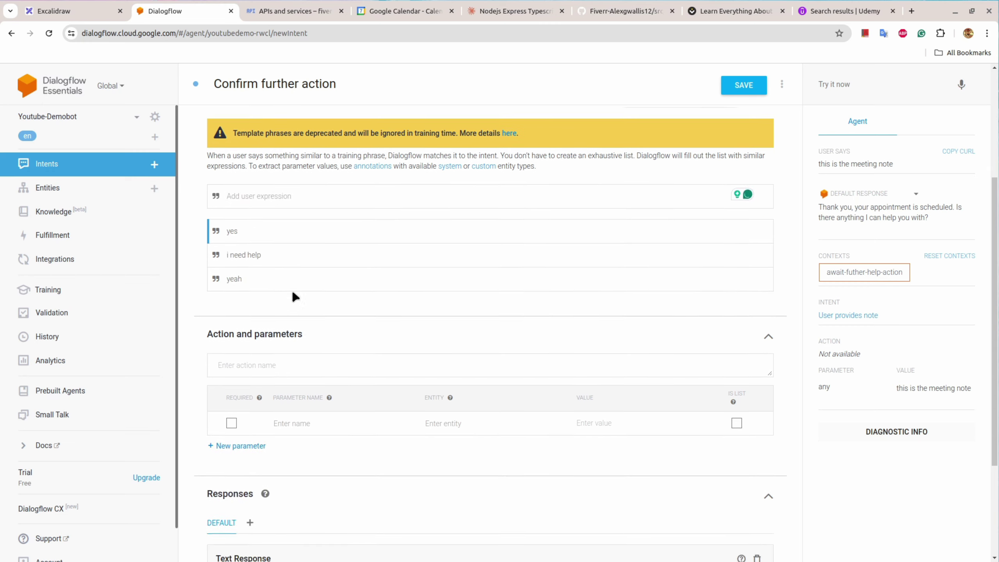
scroll(292, 299, up, 3)
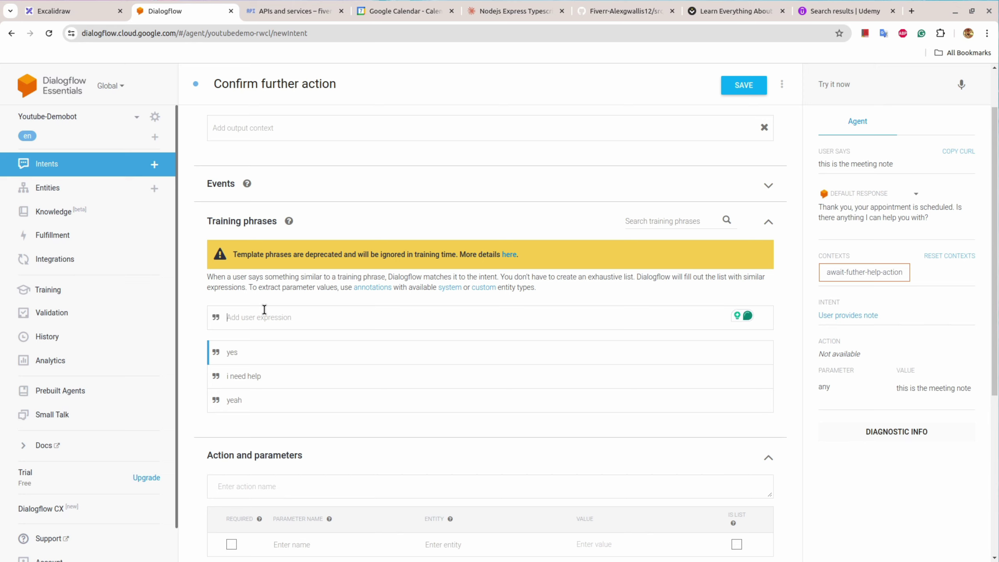
text(i do need help)
key(Return)
scroll(264, 309, down, 3)
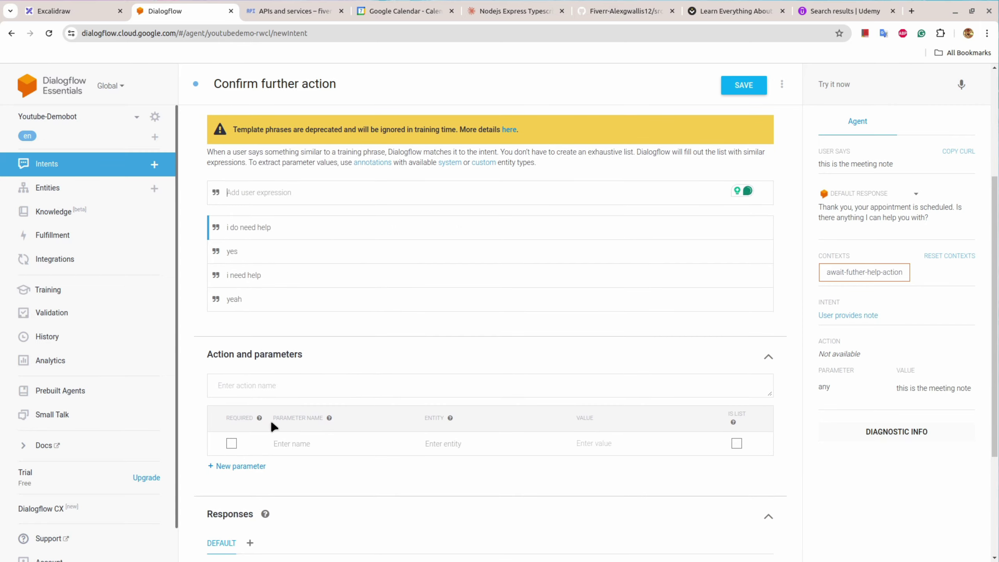
scroll(267, 297, down, 4)
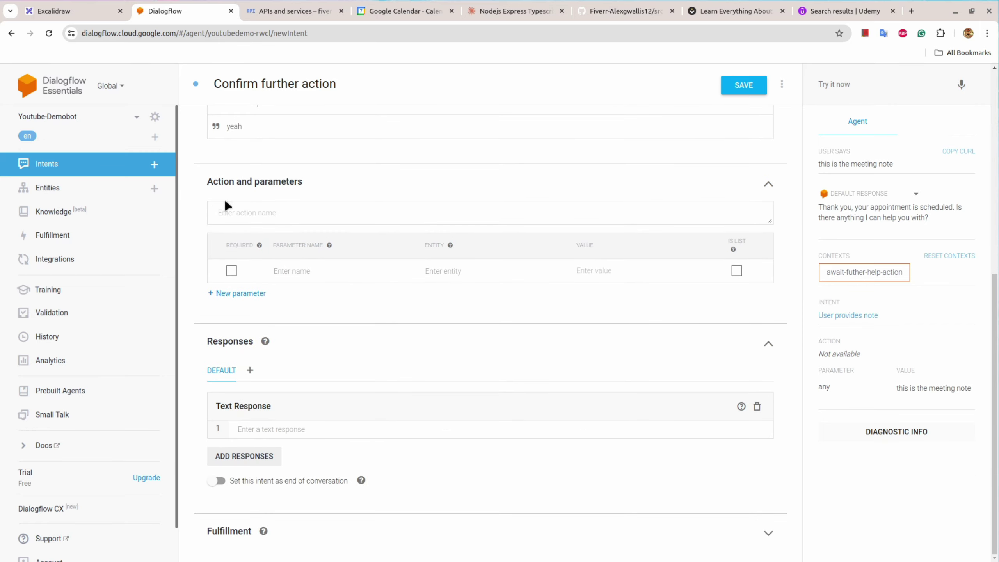
click(57, 12)
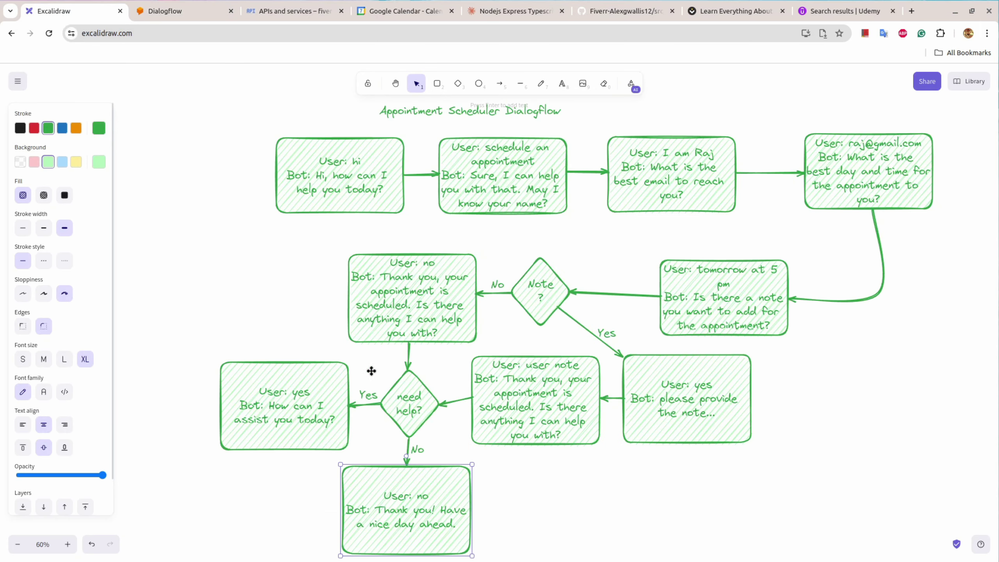
double_click(298, 412)
click(285, 411)
double_click(272, 406)
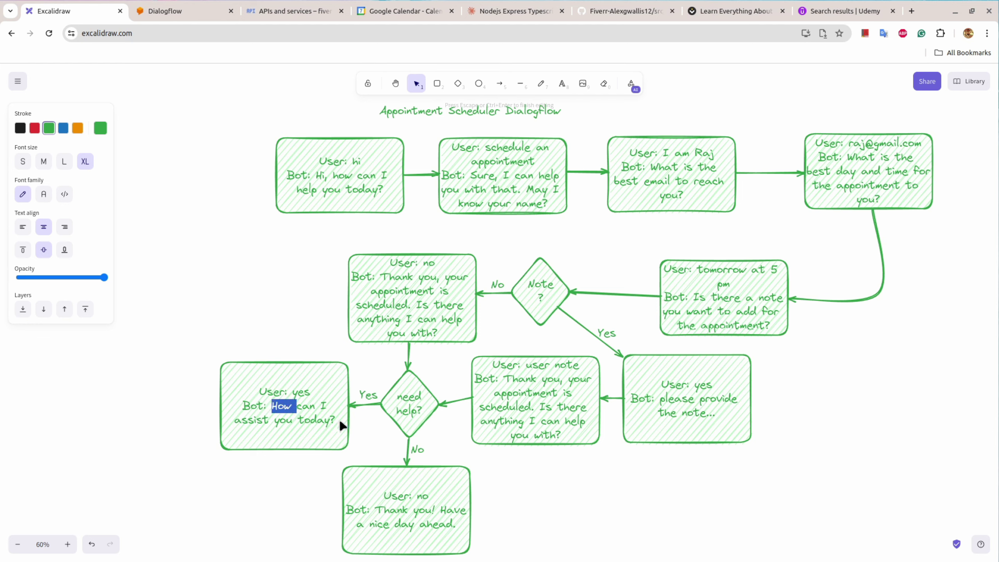
click(337, 427)
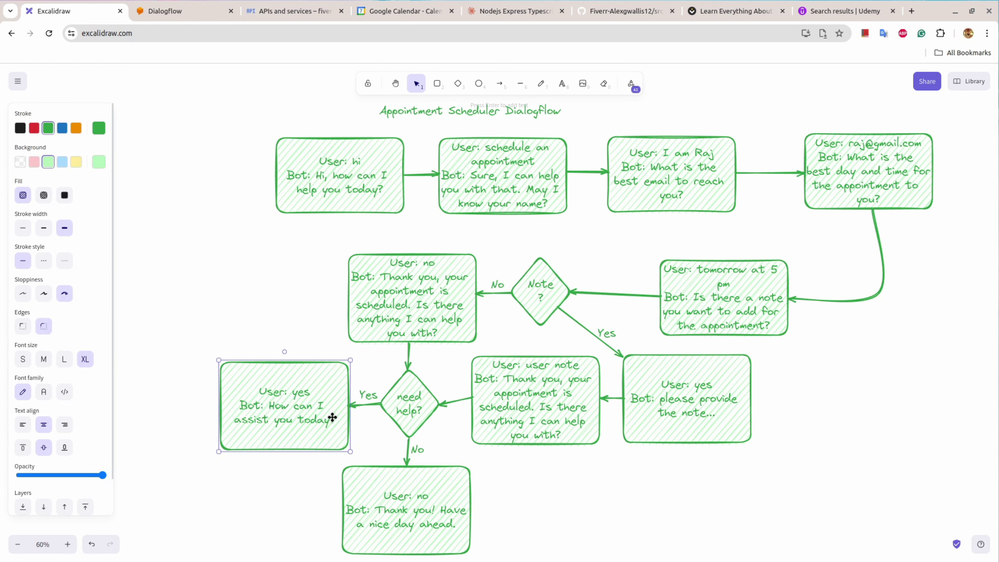
double_click(333, 418)
double_click(286, 412)
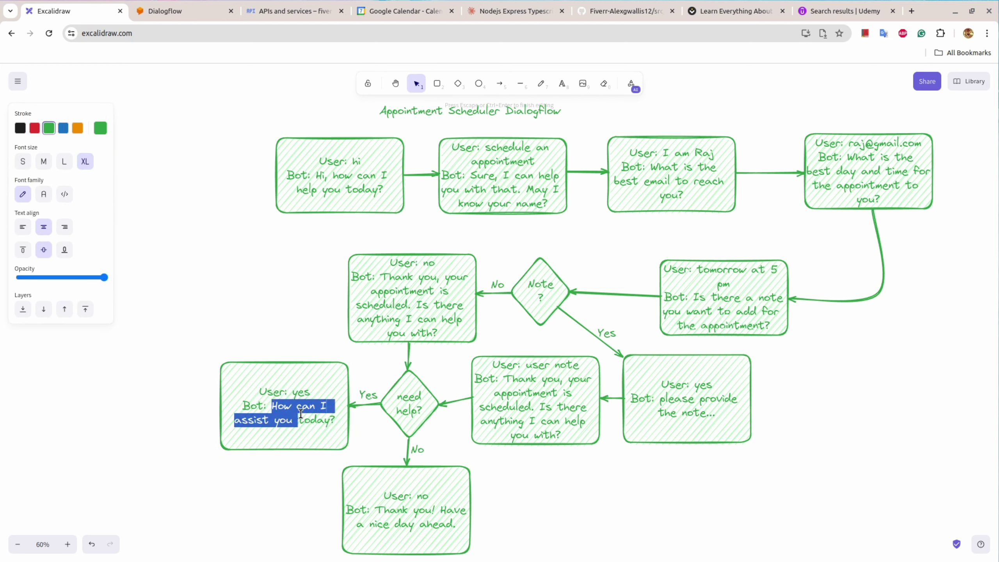
click(165, 10)
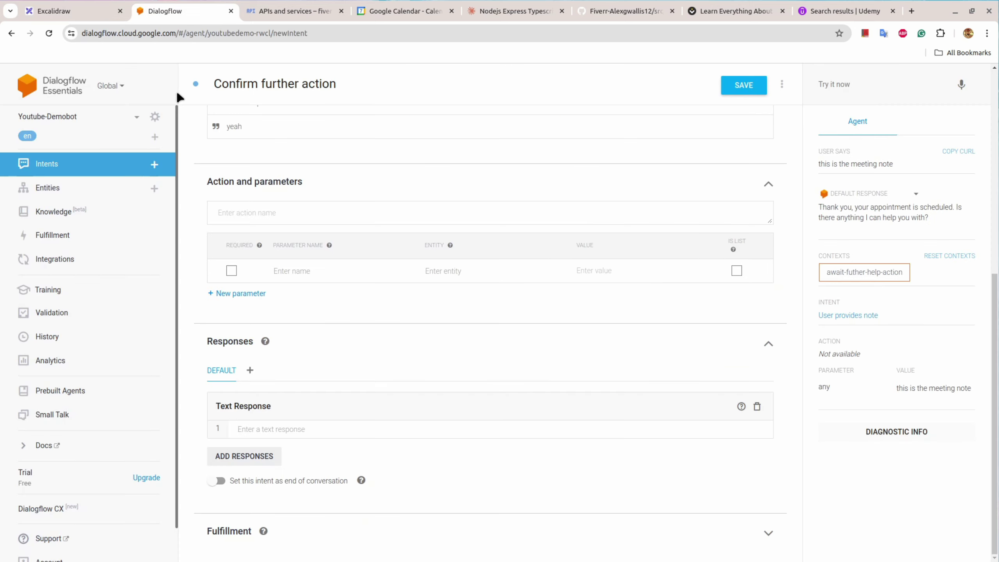
Step: Enter 'How can I assist you today?' as the text response and save the intent
click(266, 432)
text(Ho)
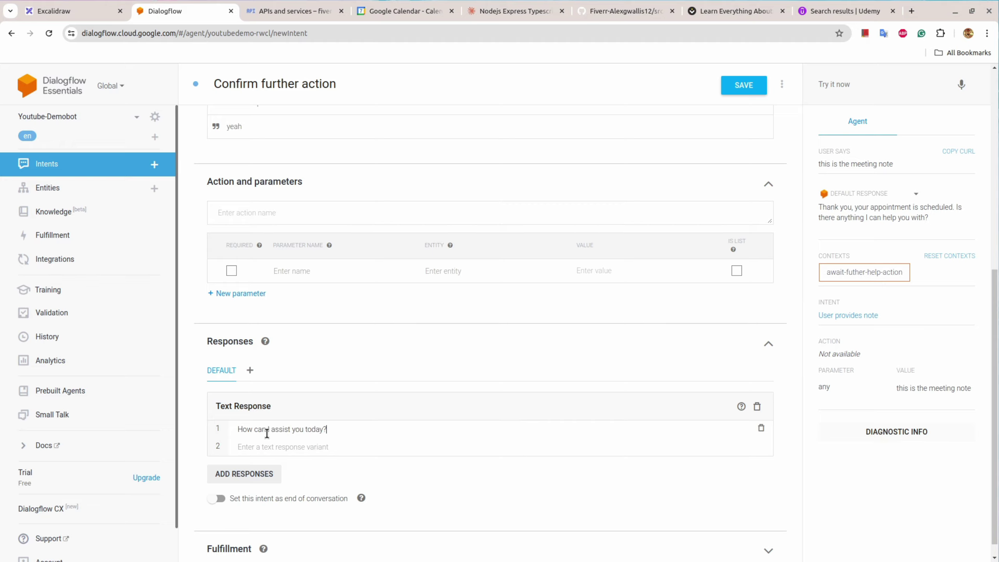
scroll(584, 281, up, 8)
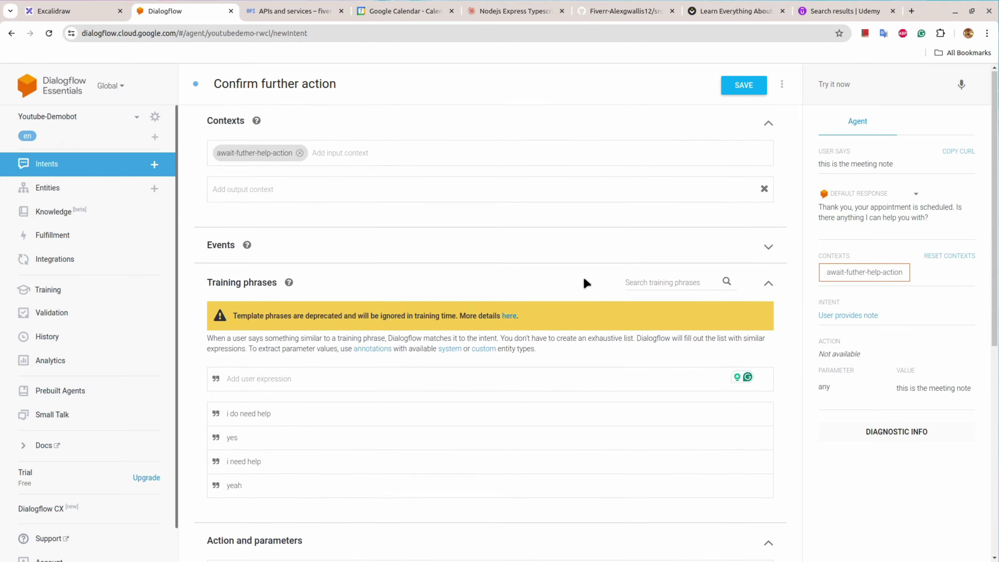
scroll(586, 283, down, 8)
scroll(586, 282, up, 8)
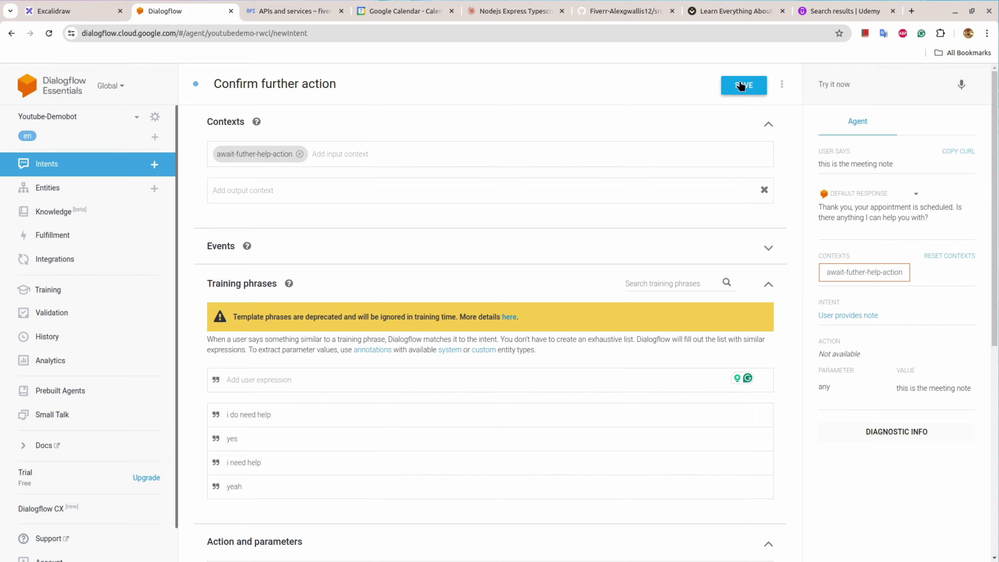
click(741, 85)
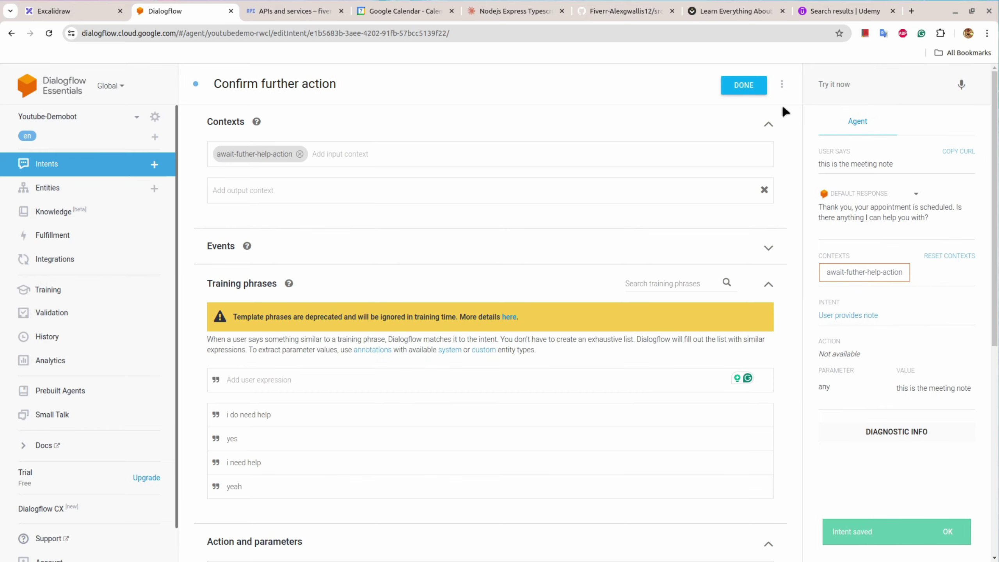
Step: Review the flowchart's bottom no-branch box, then begin a new intent
click(99, 5)
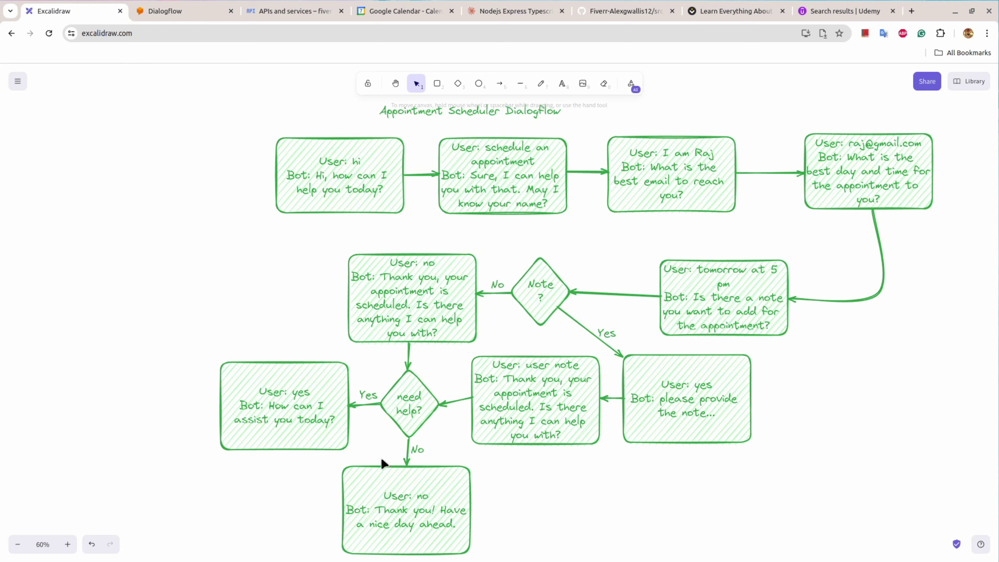
click(424, 492)
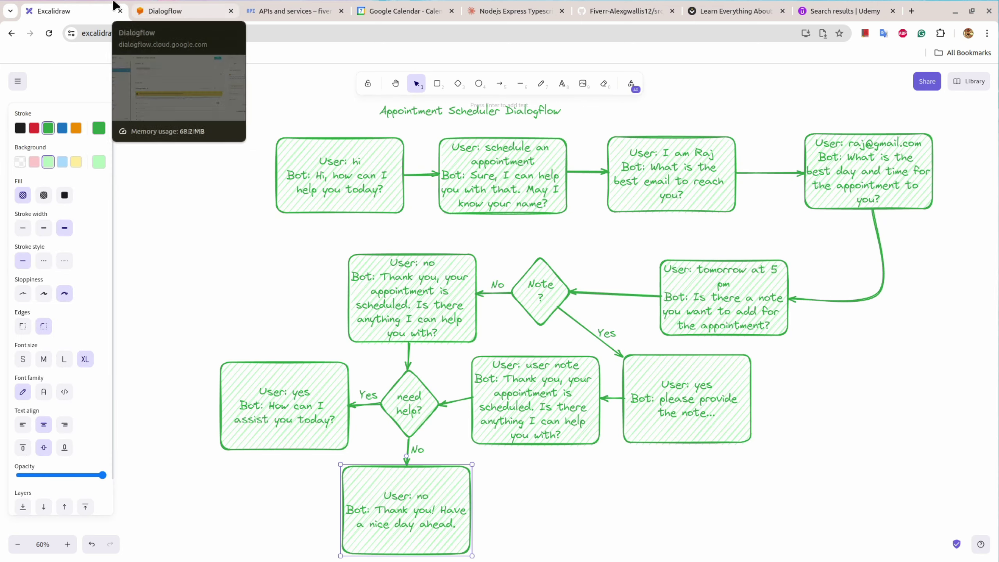
click(150, 11)
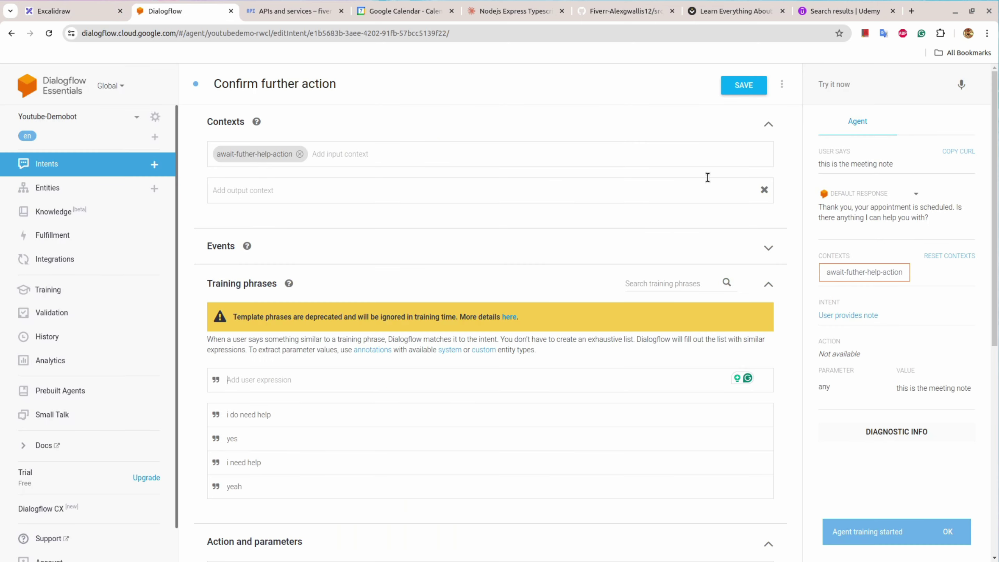
click(155, 164)
Step: Name the new intent 'Deny further action'
click(585, 107)
click(255, 77)
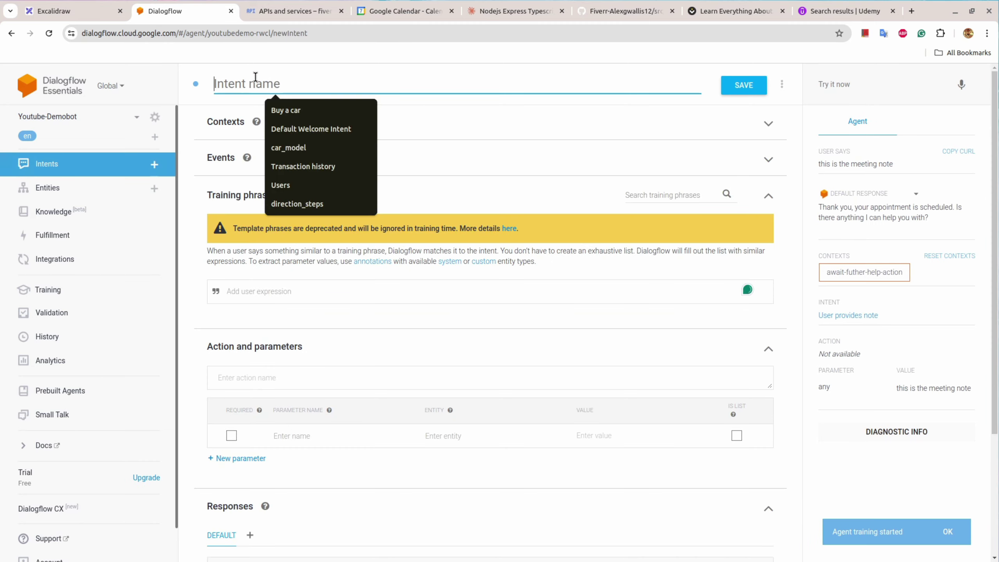
text(Den)
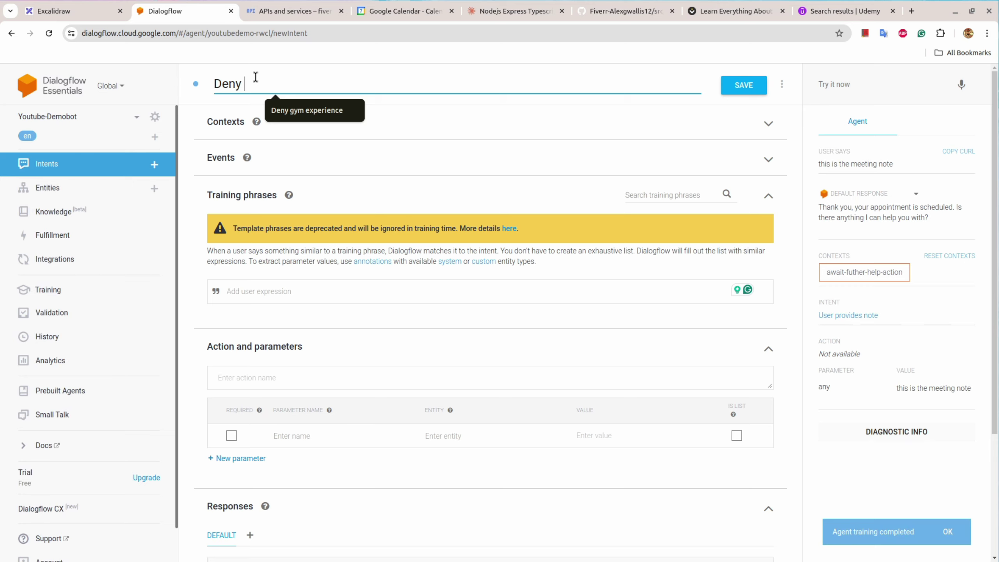
text(y further )
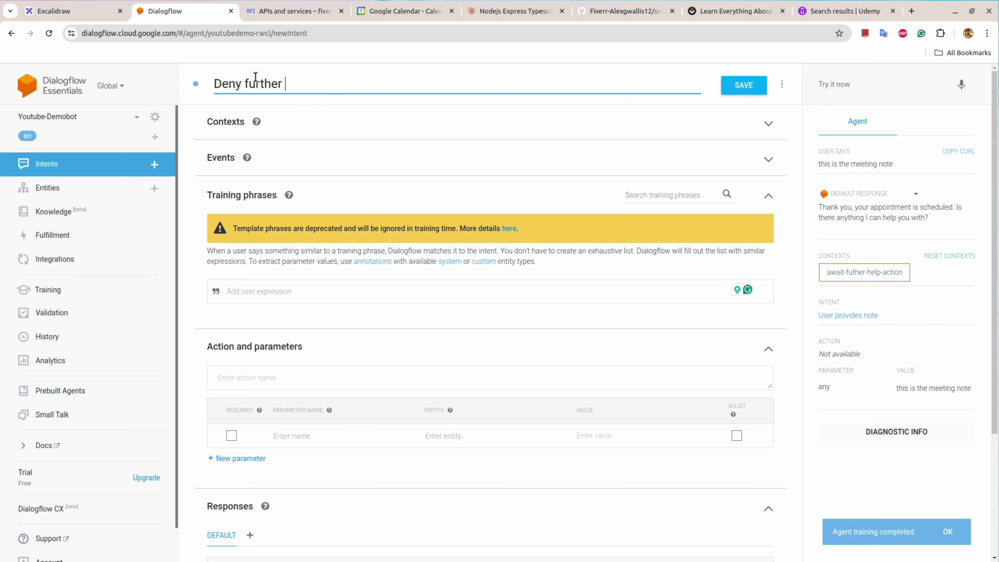
text(action)
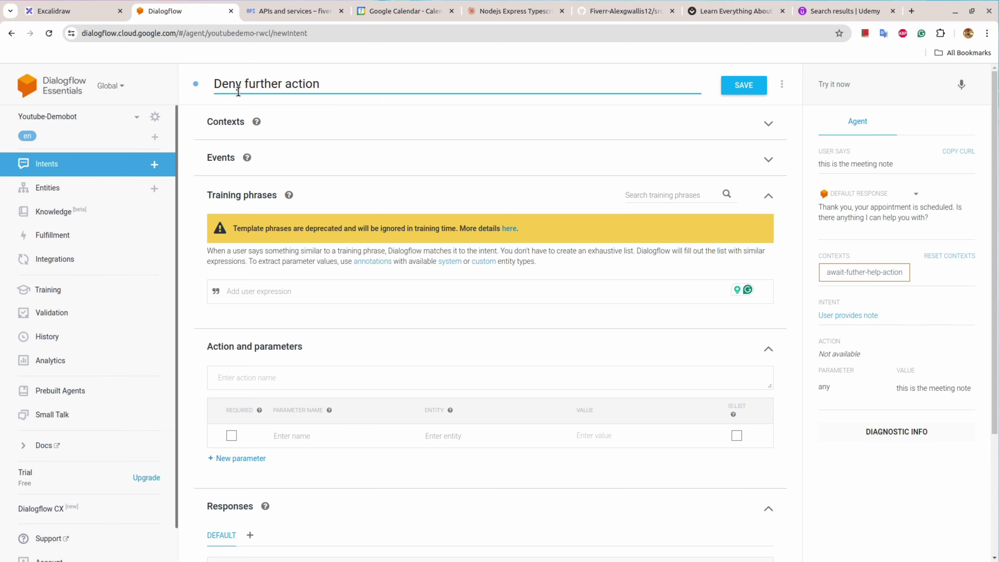
Step: Set await-futher-help-action as input context and delete the auto-added output context
click(224, 123)
click(263, 158)
text(aw)
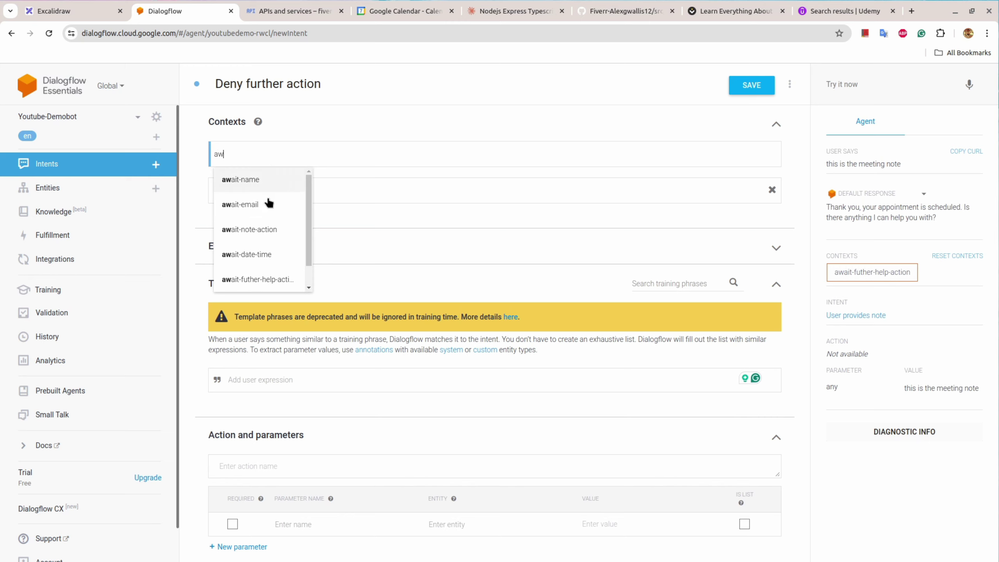
click(262, 280)
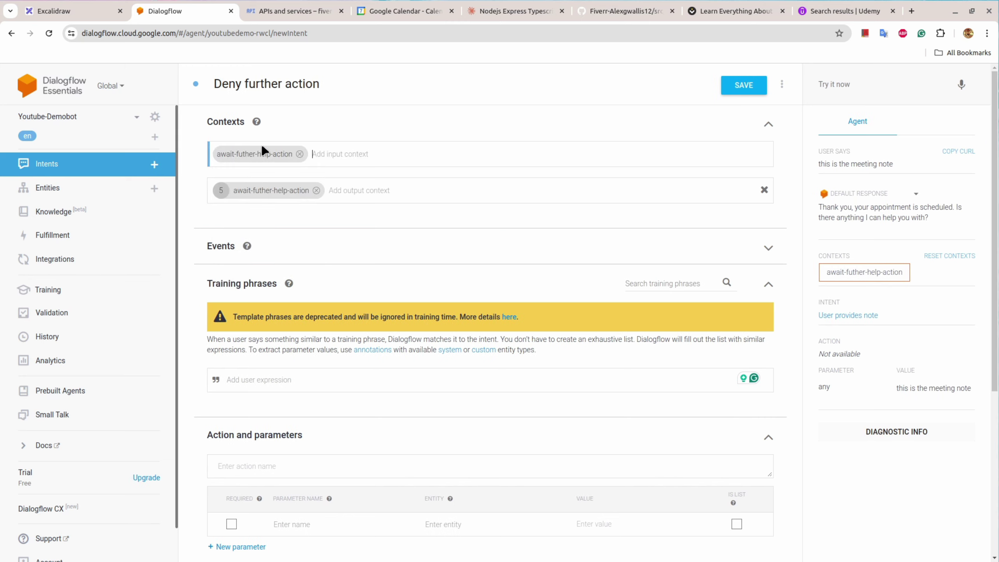
click(317, 190)
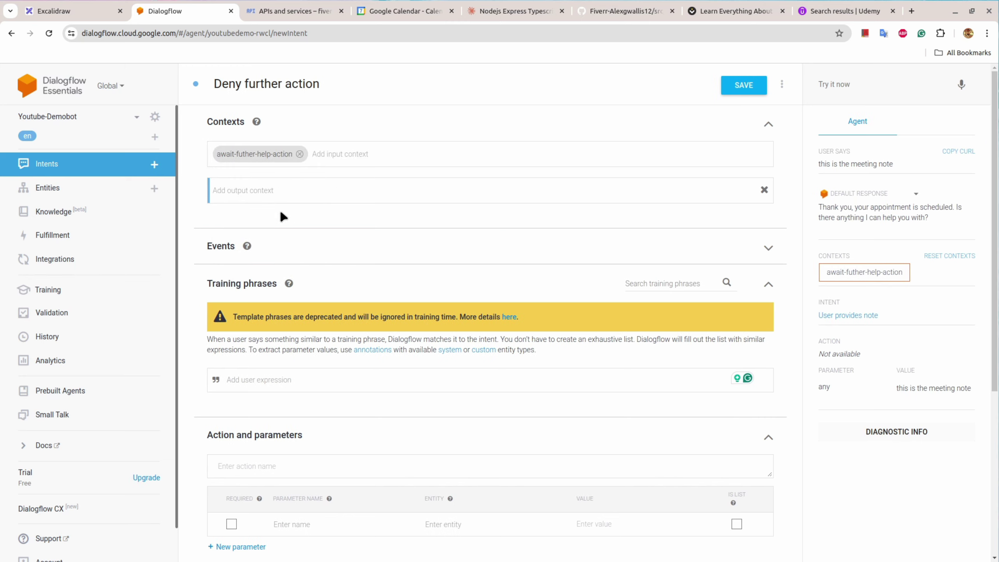
Step: Add training phrases nope, i am good, i am fine and no thanks
click(267, 380)
text(nop)
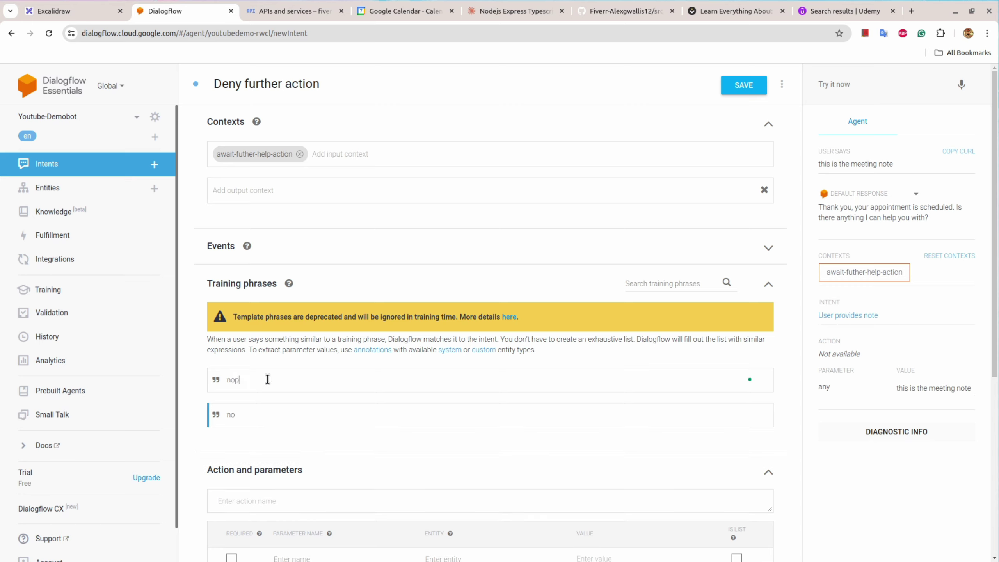
text(e)
key(Return)
text(i w)
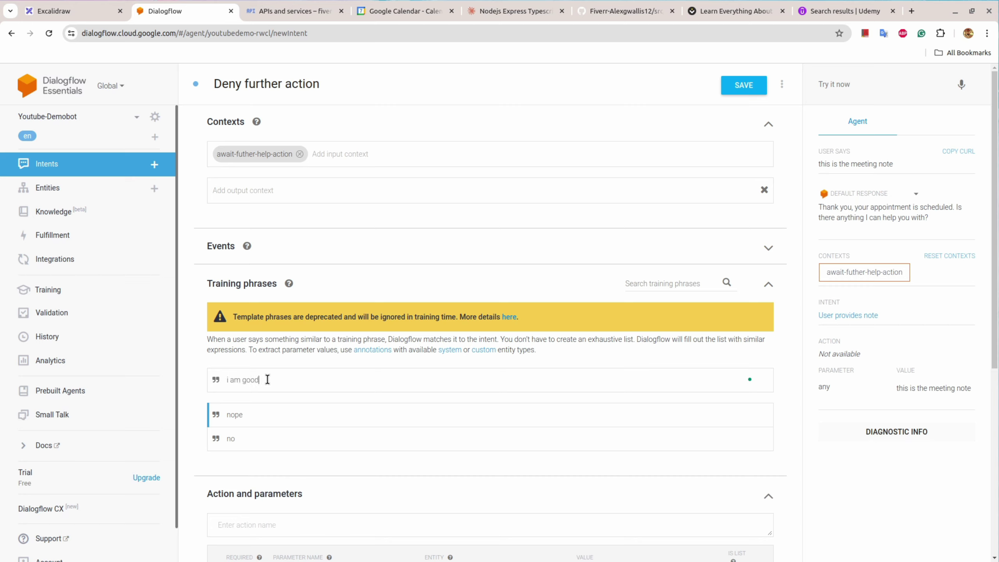
key(Return)
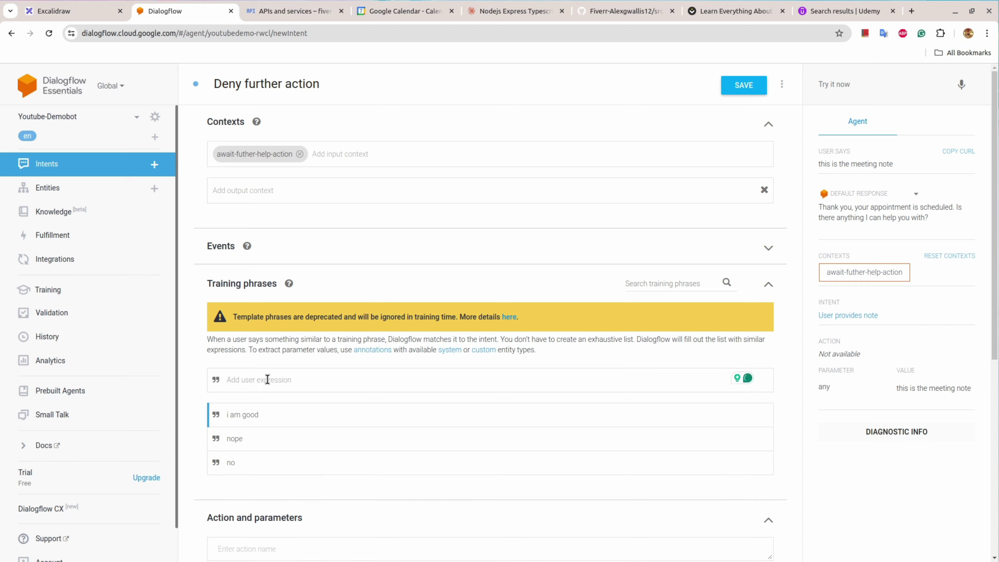
text(i amfine)
key(Return)
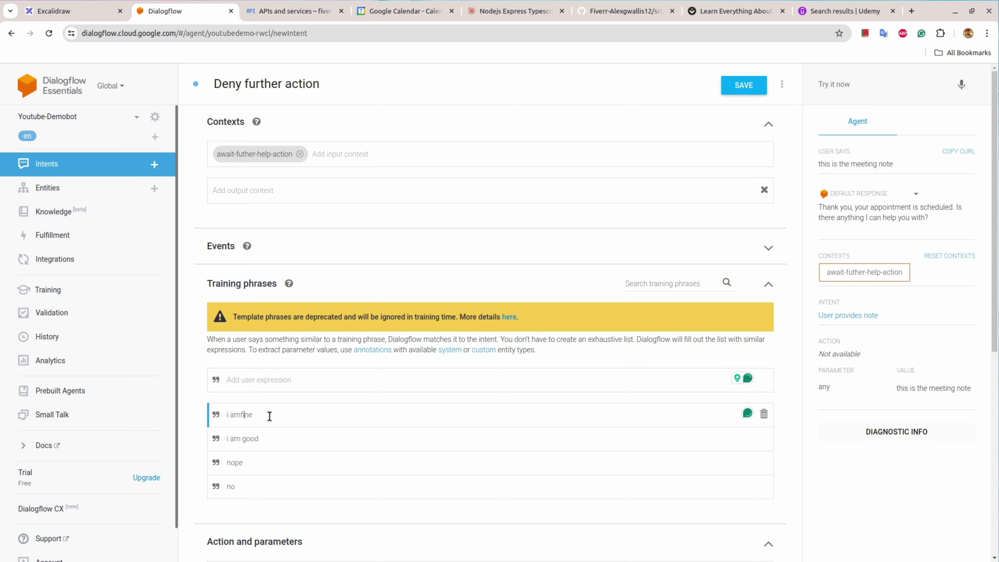
click(247, 380)
text(no thanks)
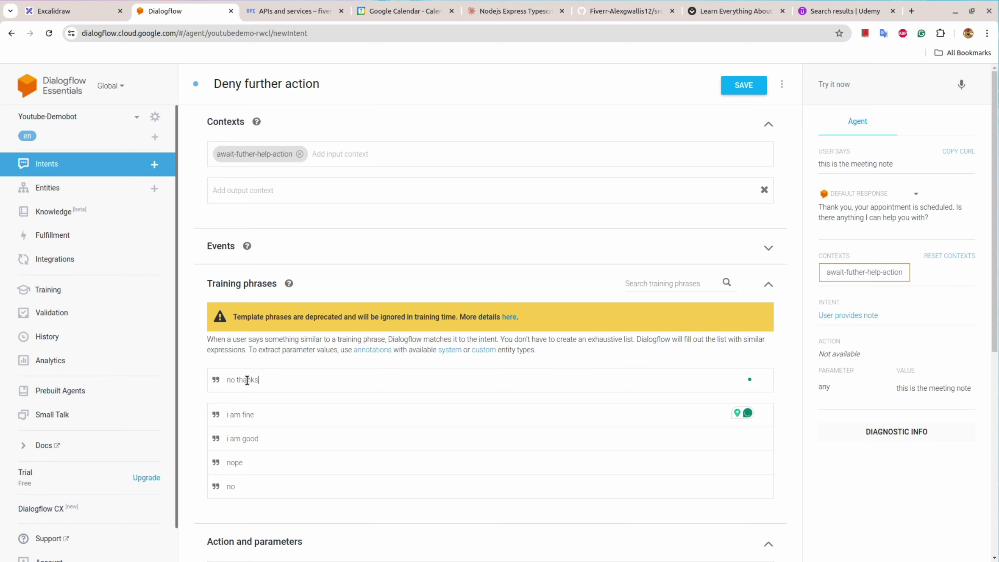
key(Return)
scroll(246, 382, down, 8)
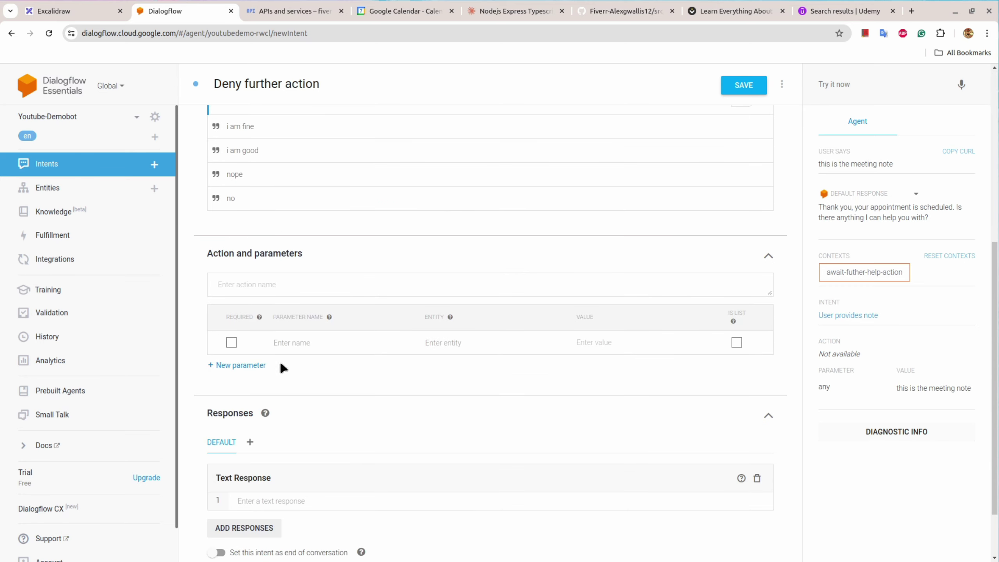
Step: Copy 'Thank you! Have a nice day ahead.' from the flowchart, paste it as the response, and save
scroll(314, 315, up, 3)
click(71, 10)
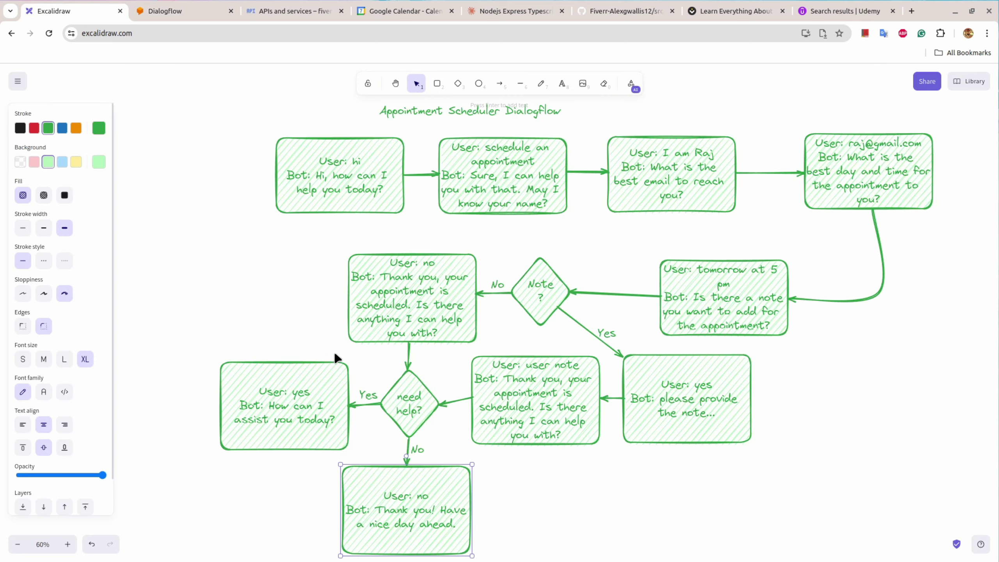
double_click(408, 520)
click(379, 516)
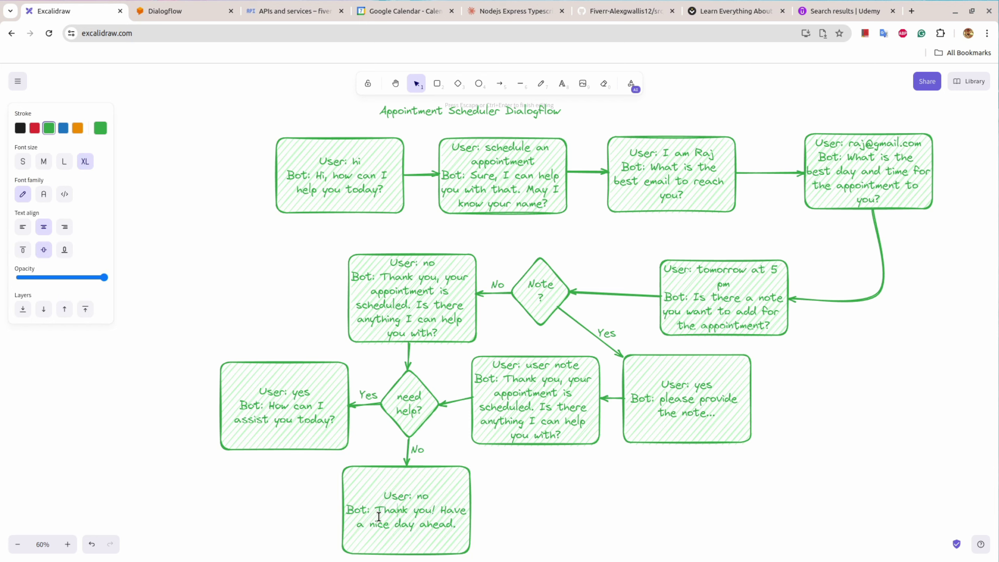
drag(376, 510, 458, 527)
key(ctrl+c)
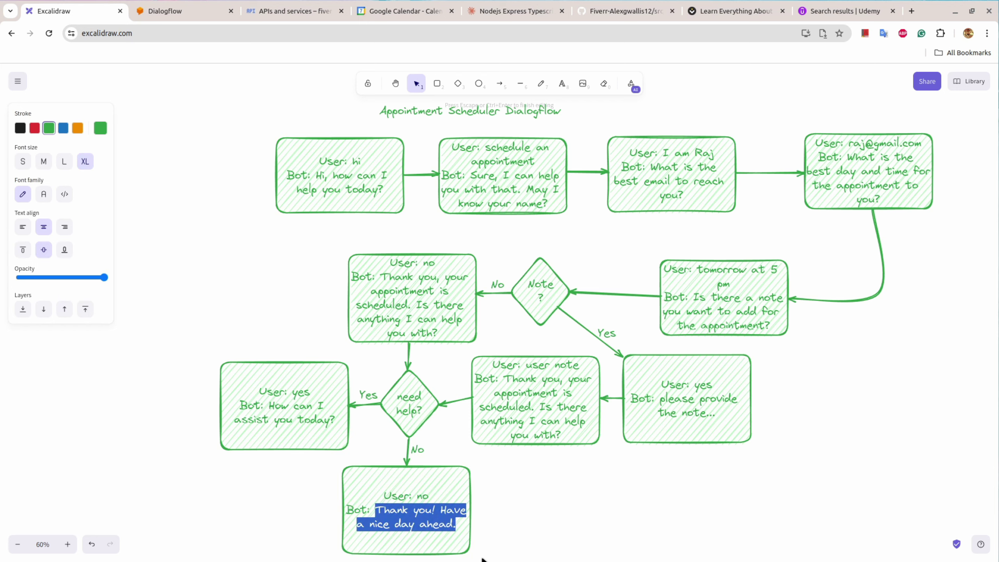
click(166, 8)
scroll(267, 492, down, 3)
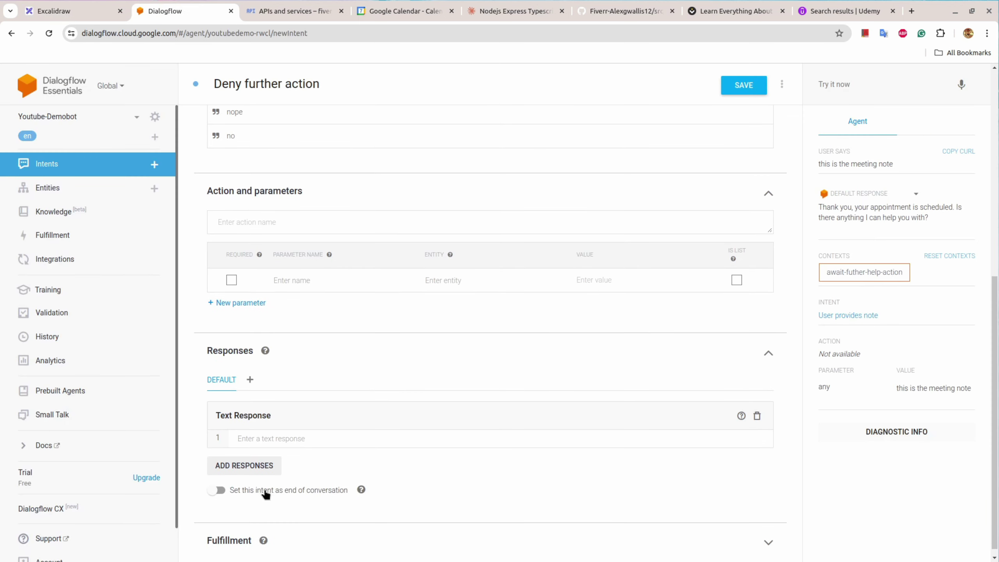
click(248, 437)
key(ctrl+v)
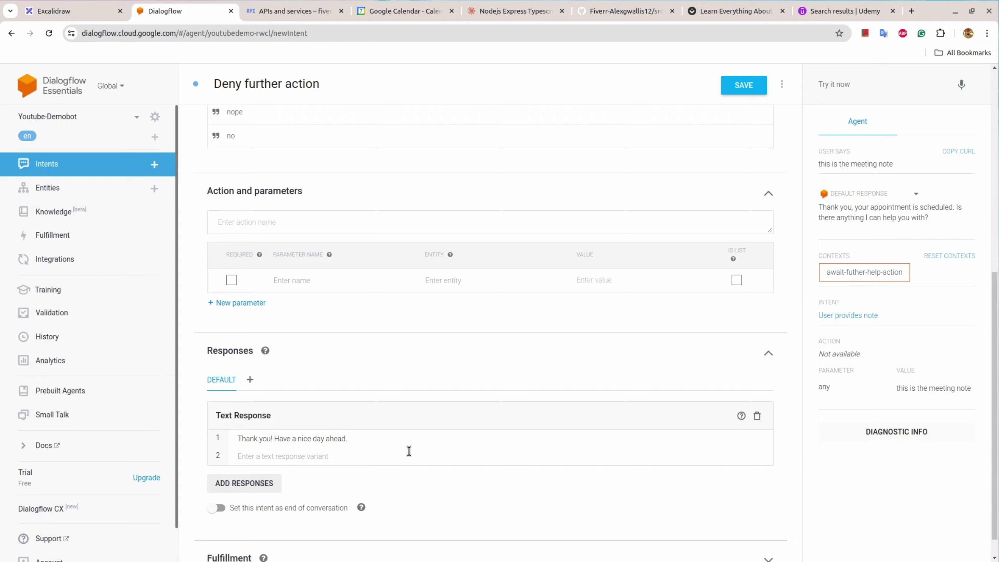
click(738, 92)
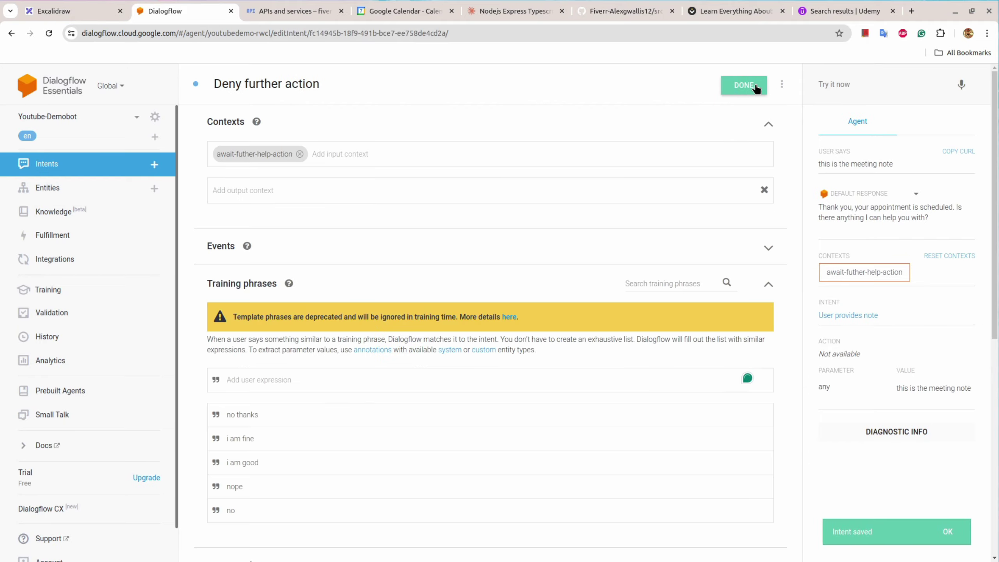
Step: Recheck the flowchart and save Deny further action once more
click(125, 16)
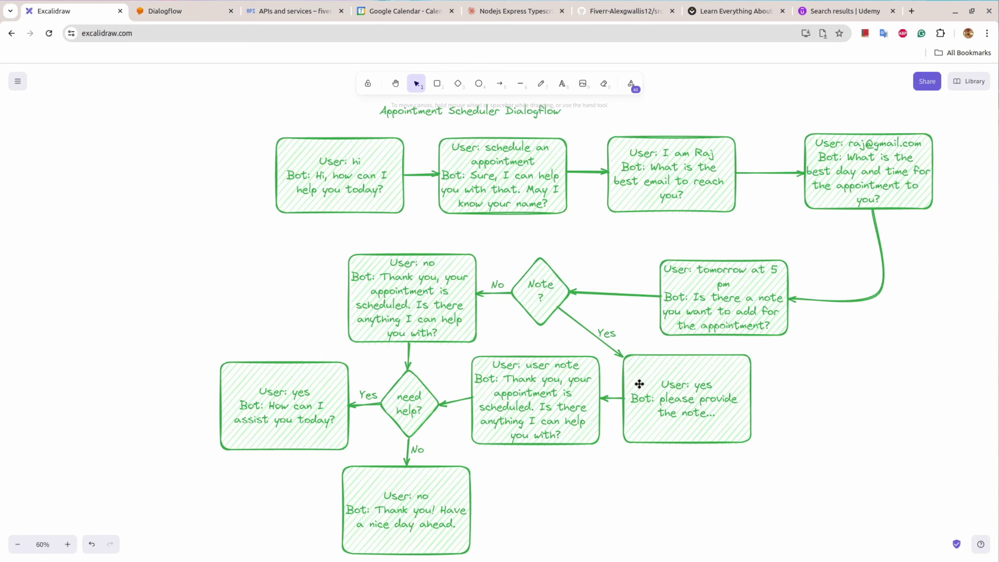
click(196, 7)
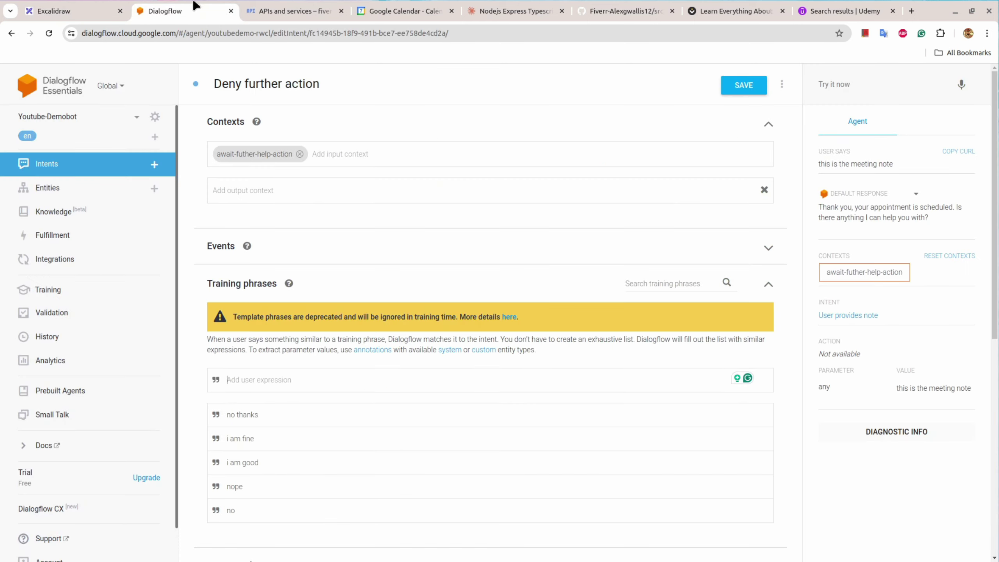
click(742, 90)
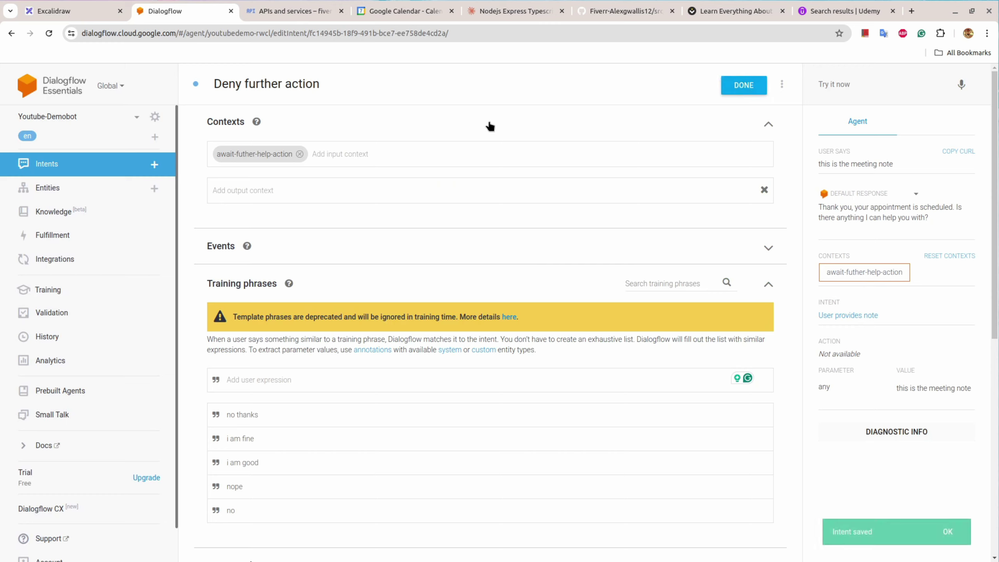
click(835, 86)
Step: In the test console, send schedule an appointment followed by the user's name
click(79, 11)
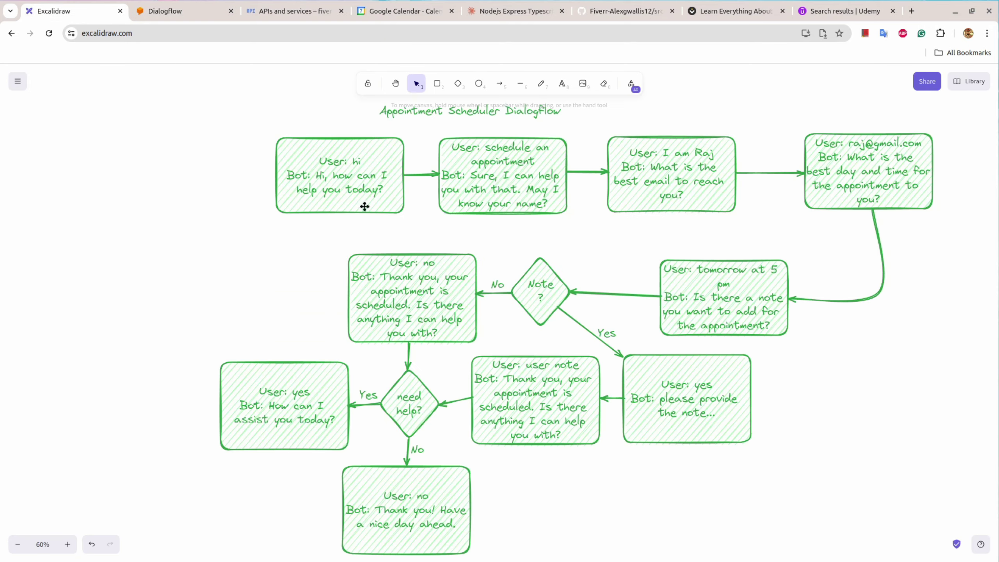
click(181, 11)
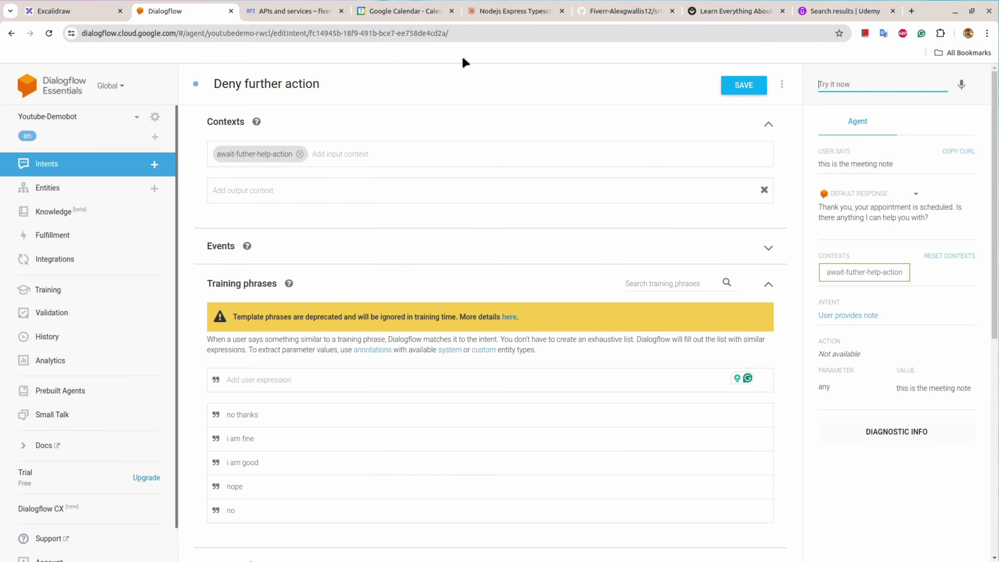
click(838, 89)
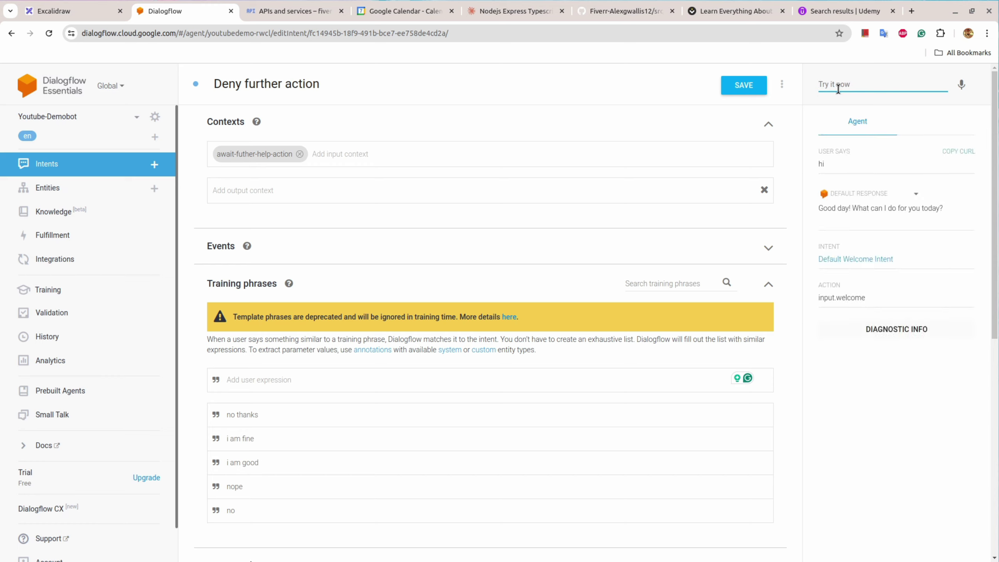
click(838, 89)
text(sc)
key(Down)
key(Return)
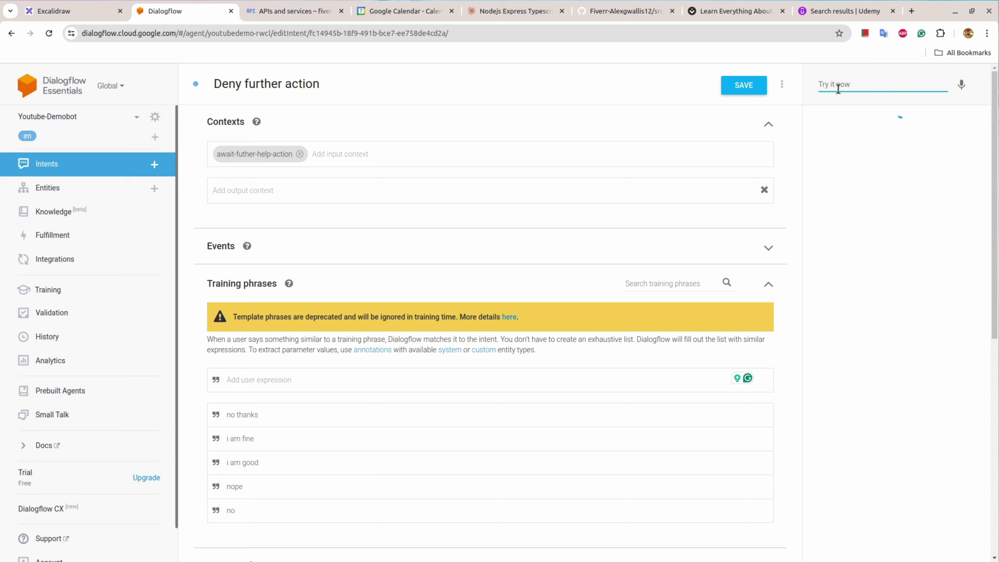
click(838, 89)
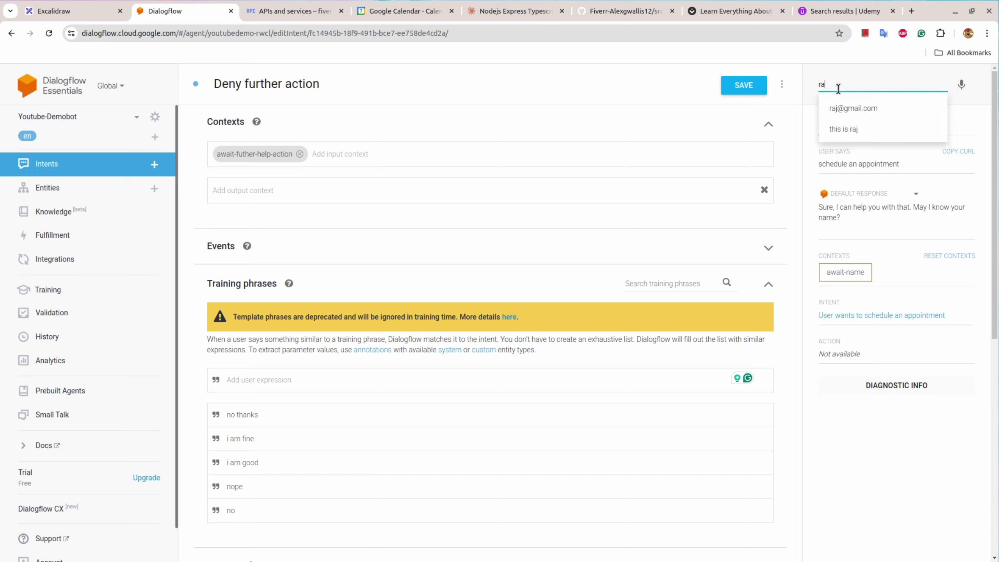
click(850, 118)
key(Return)
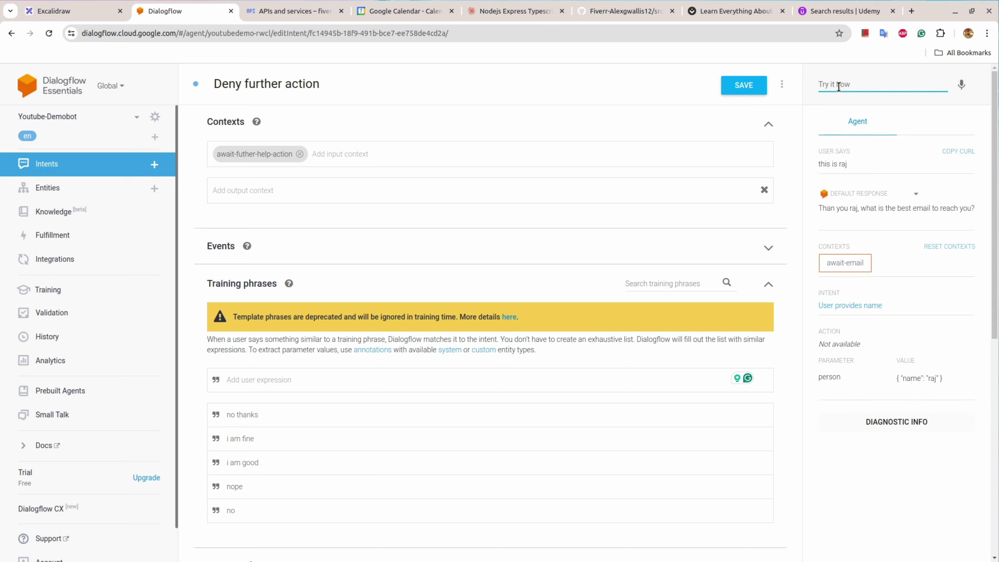
Step: Send the user's email, tomorrow at 6 pm, no, then yes, checking the matched intents
click(838, 87)
text(ra)
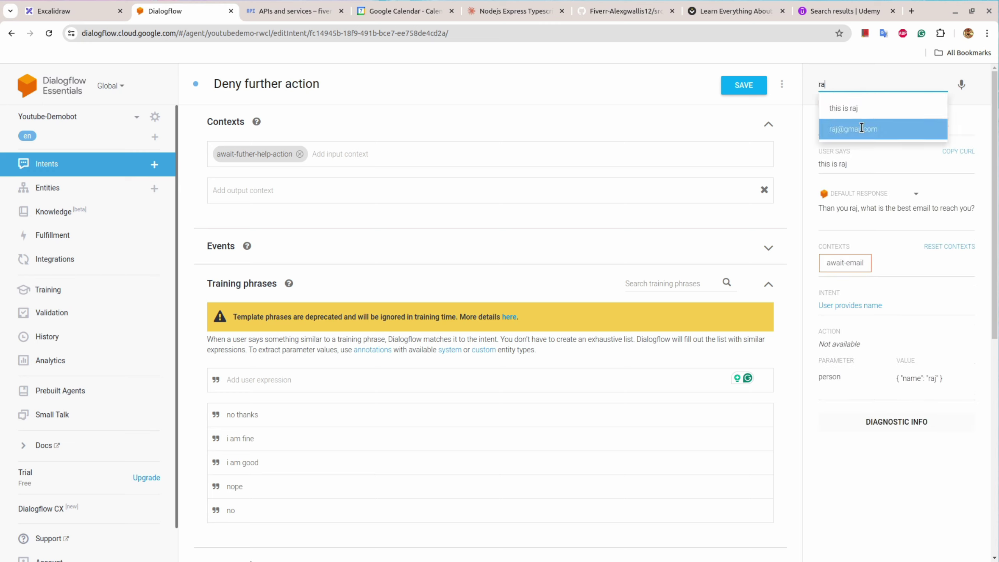
click(861, 128)
click(846, 89)
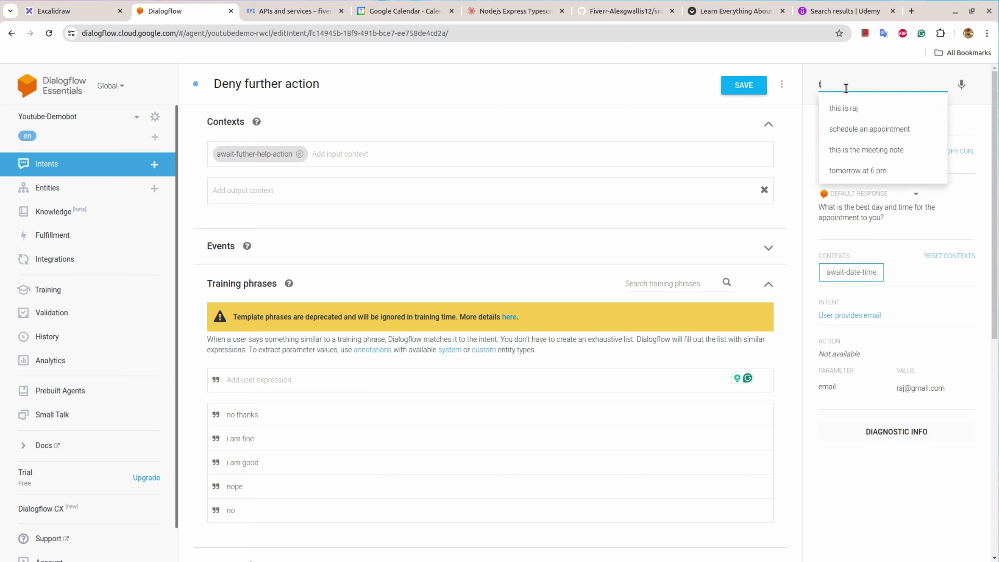
click(873, 170)
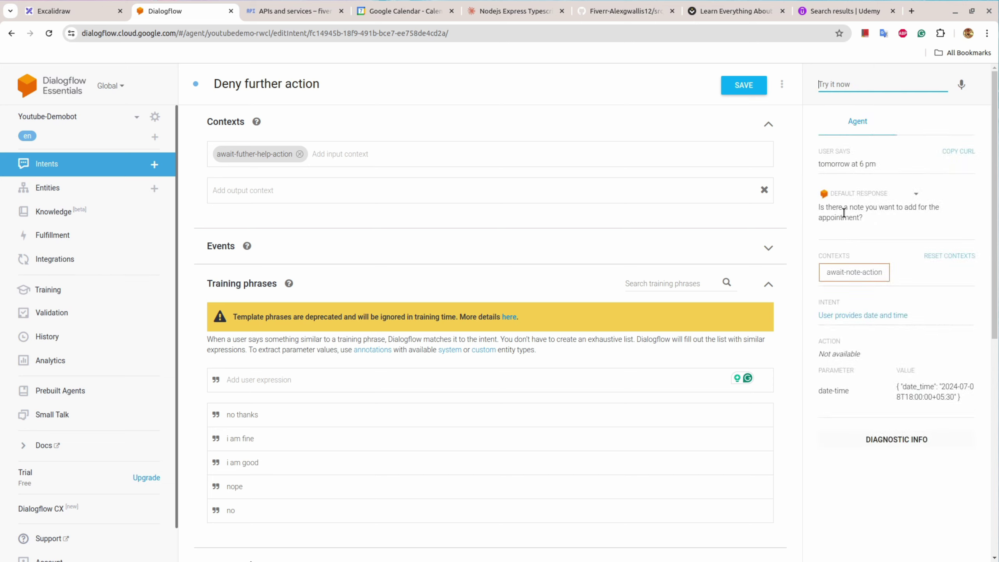
click(835, 83)
text(th)
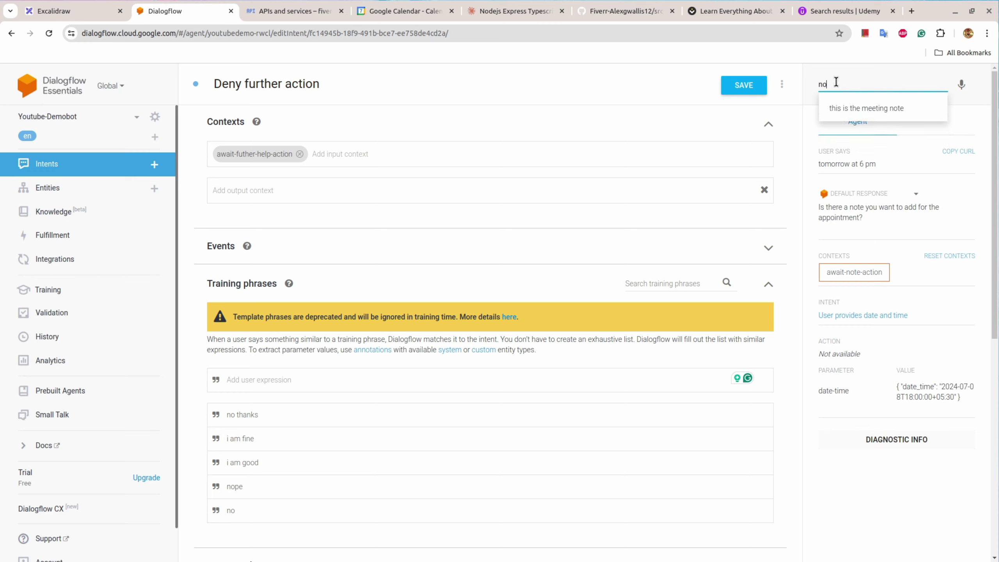
key(Down)
key(Return)
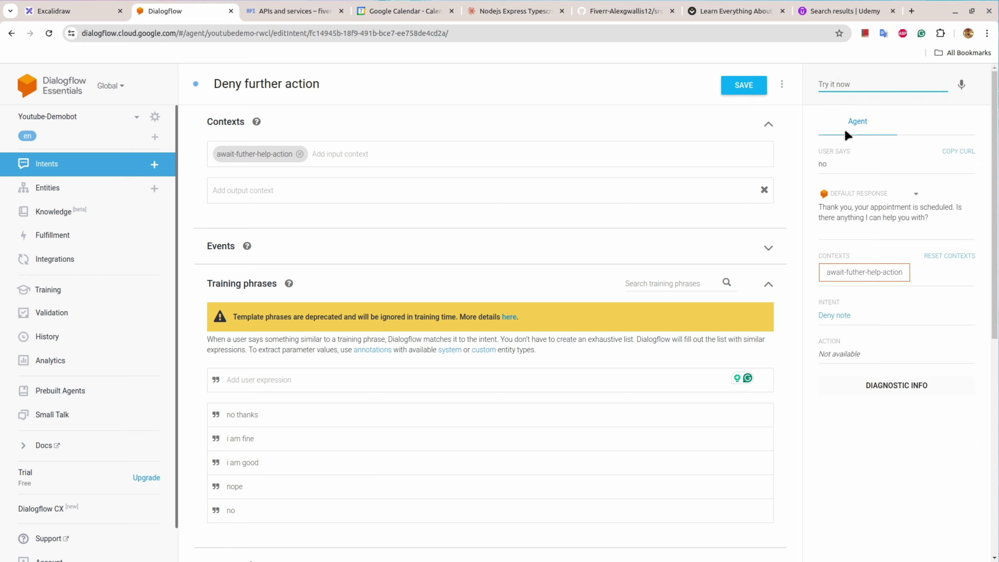
click(833, 89)
text(yes)
key(Return)
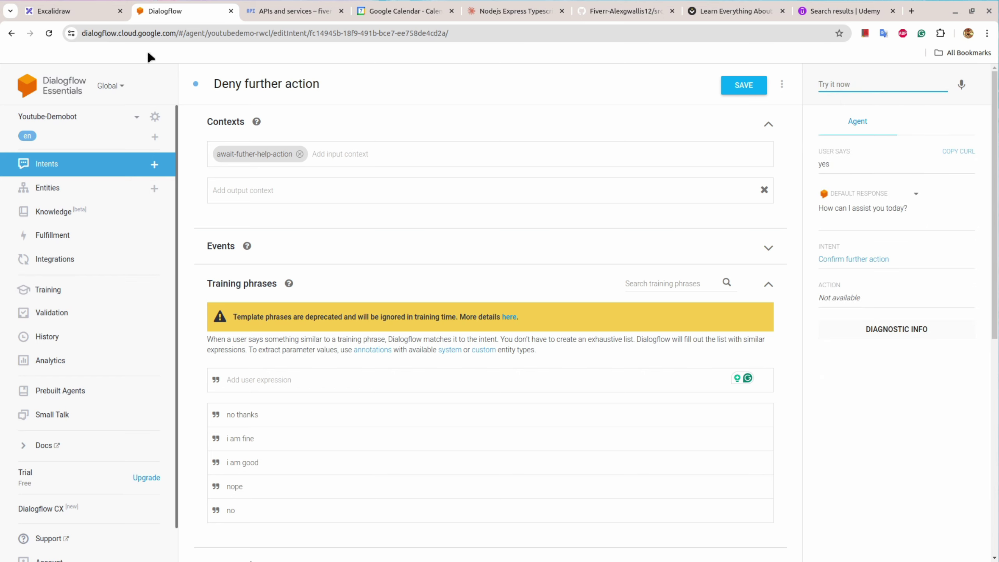
Step: Compare results with the flowchart, then show the Intents list with all eleven intents
click(74, 12)
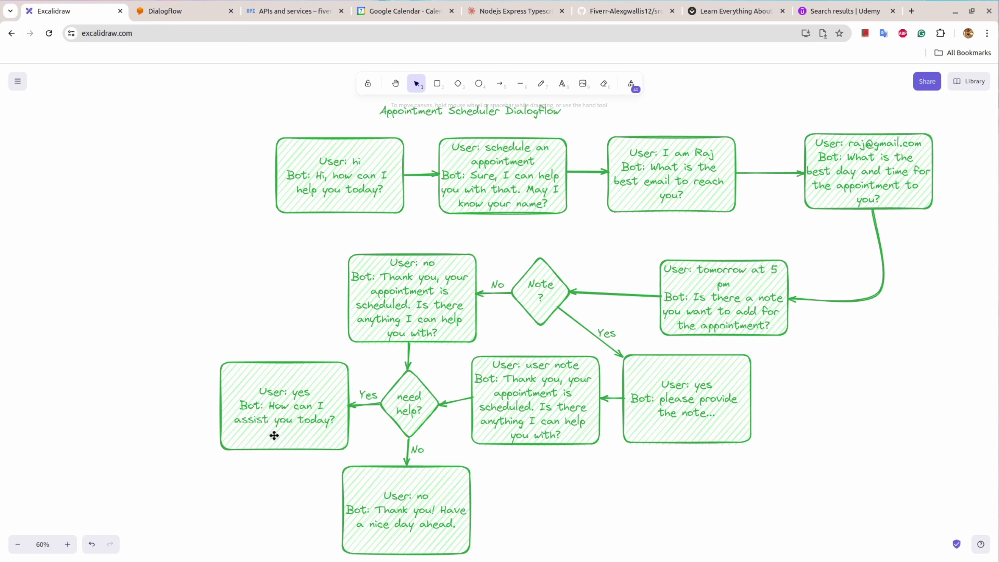
click(162, 8)
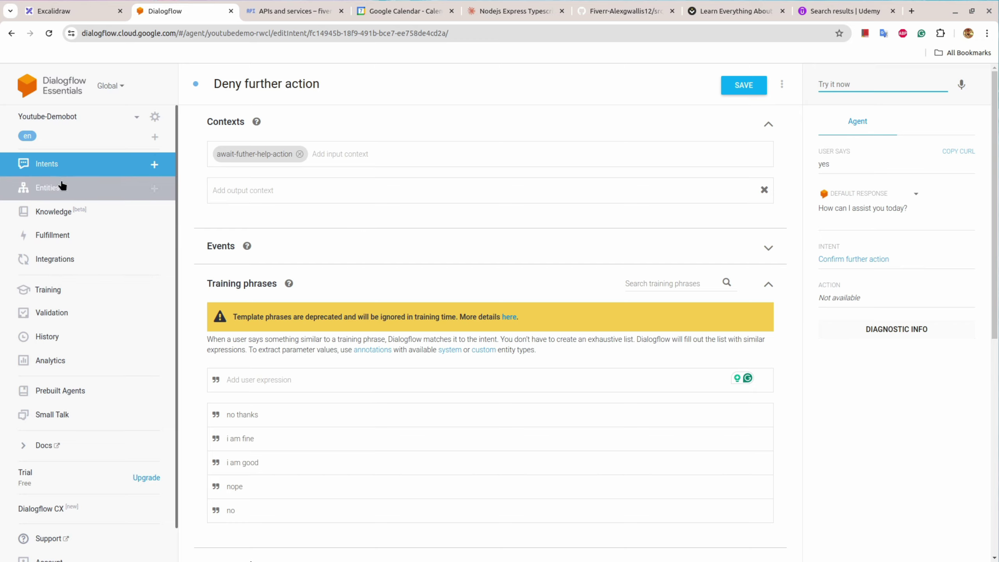
click(56, 163)
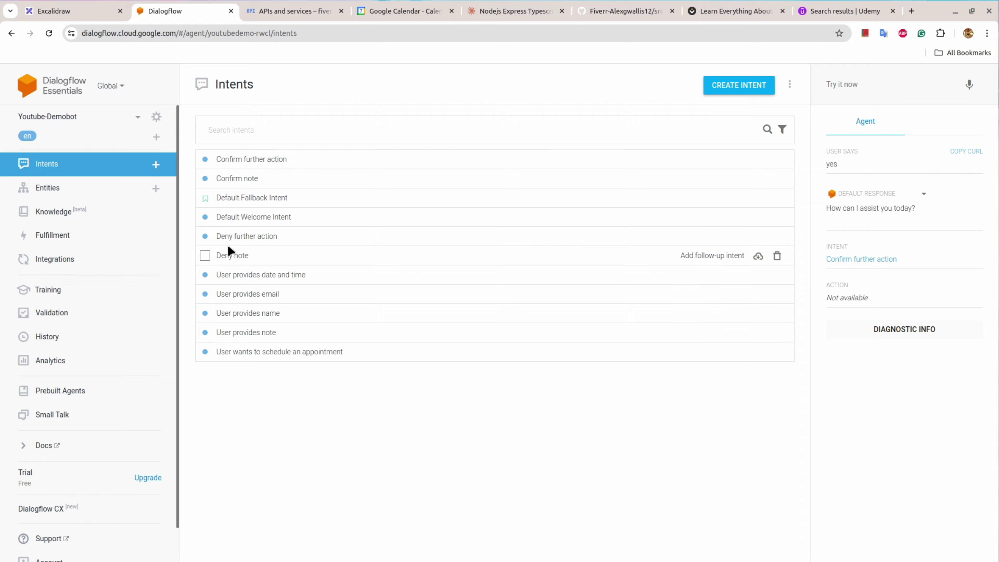
Step: Glance at Google Calendar, then switch to the Learn Everything About Chatbots community page
click(405, 12)
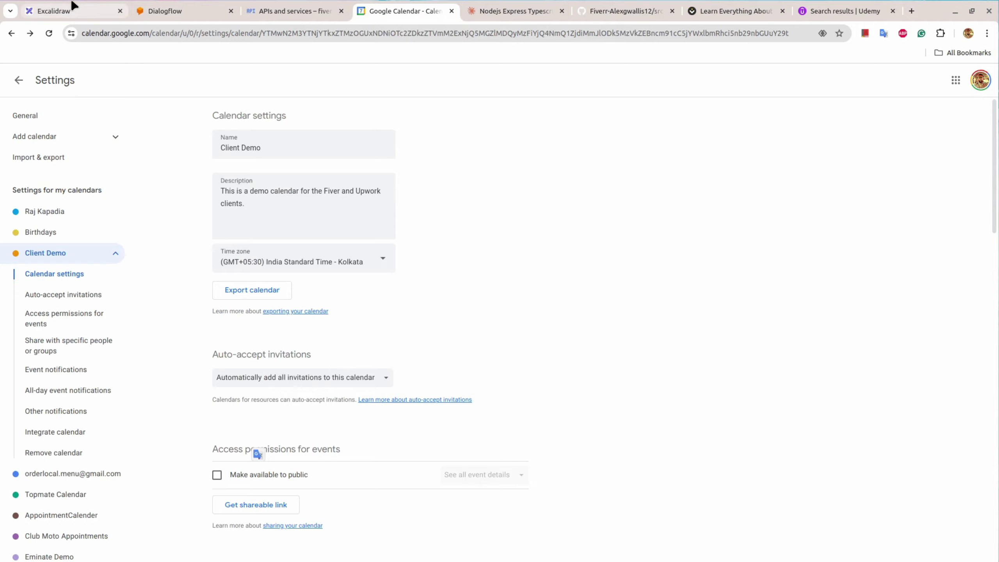
click(165, 11)
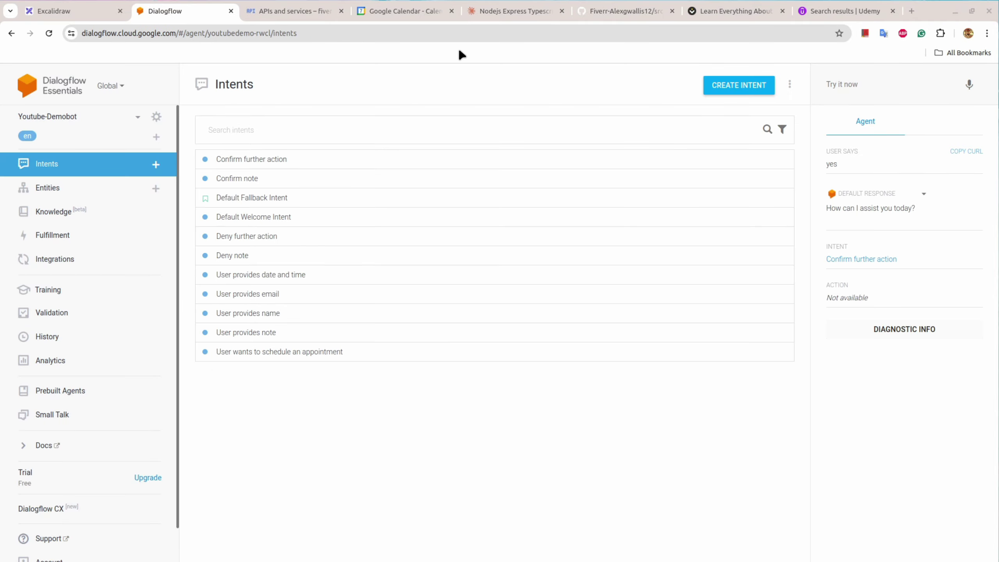
click(745, 5)
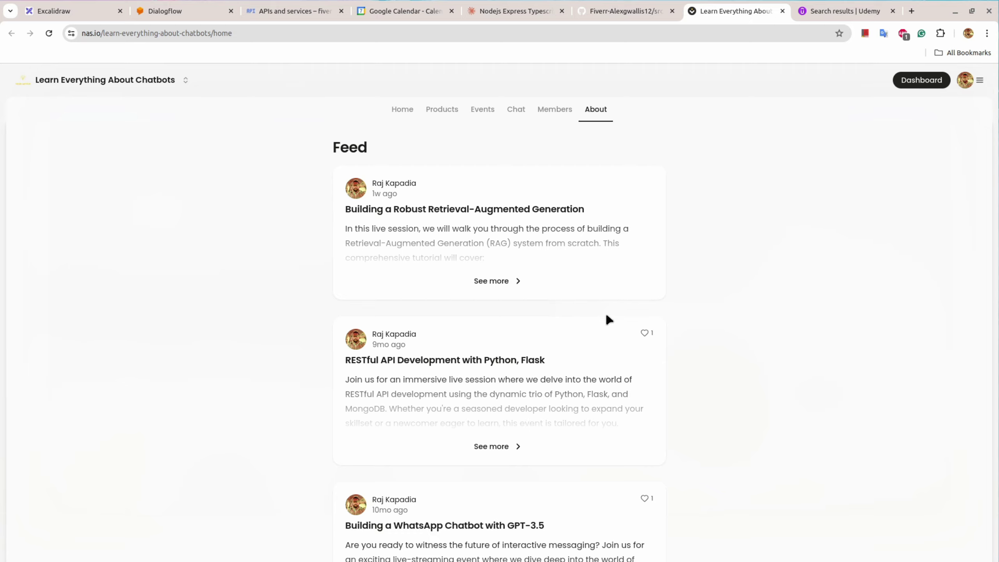
Step: Check the Udemy dialogflow search results and the Dialogflow console, then return to the project in VS Code
click(885, 8)
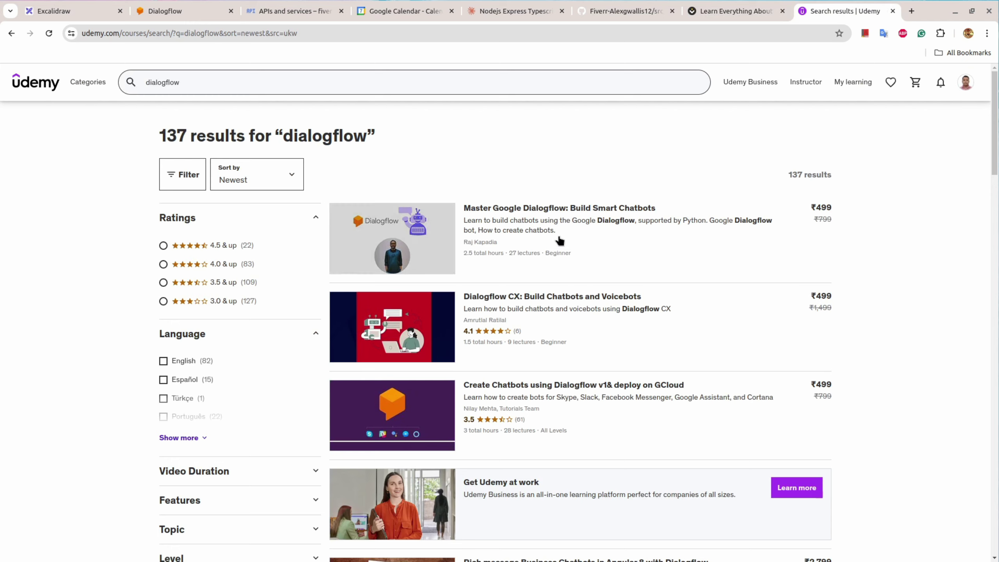
mouse_move(473, 219)
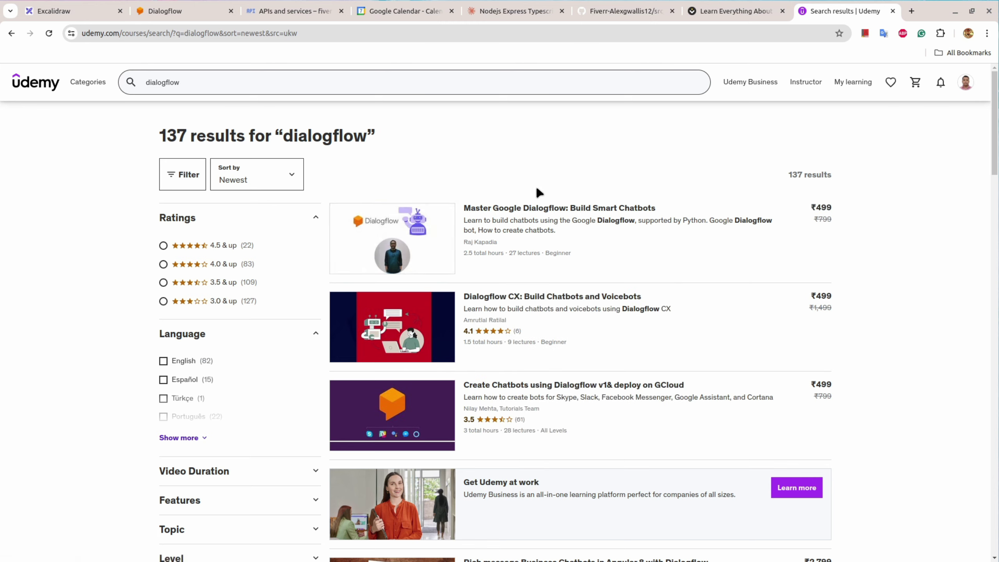
click(171, 16)
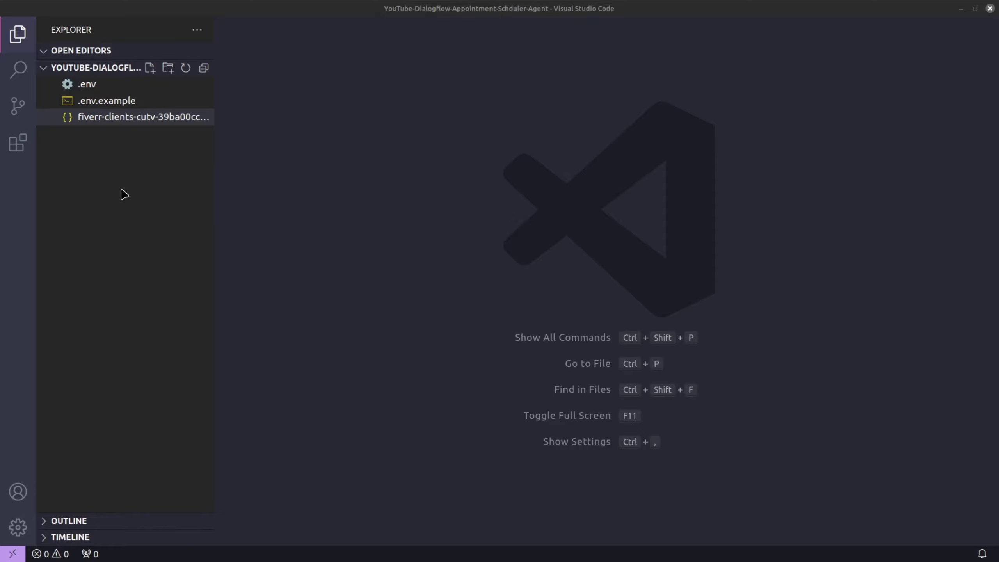
Step: Open .env.example and review its PORT=5000, CREDENTIALS and empty CALENDAR_ID entries
click(96, 101)
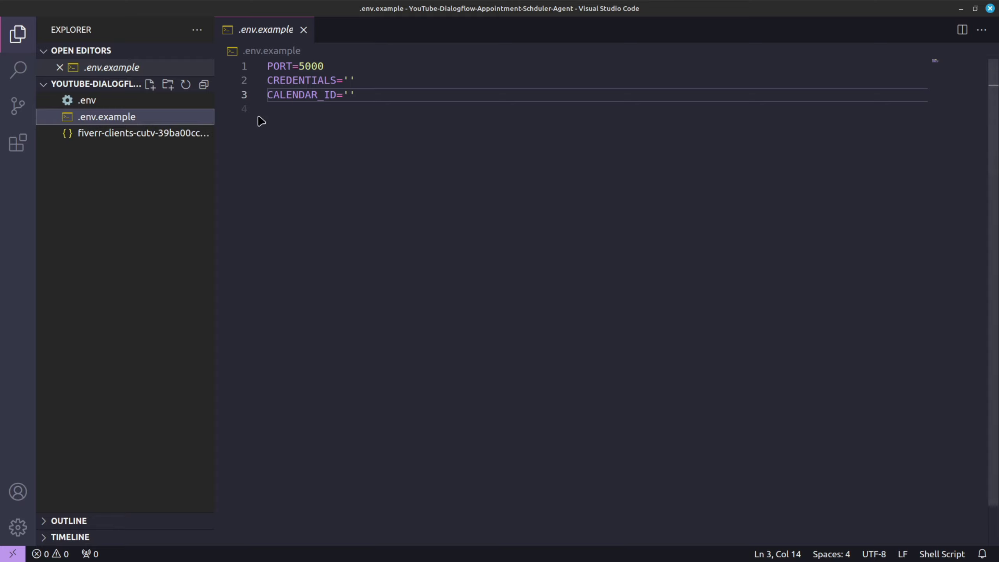
click(280, 65)
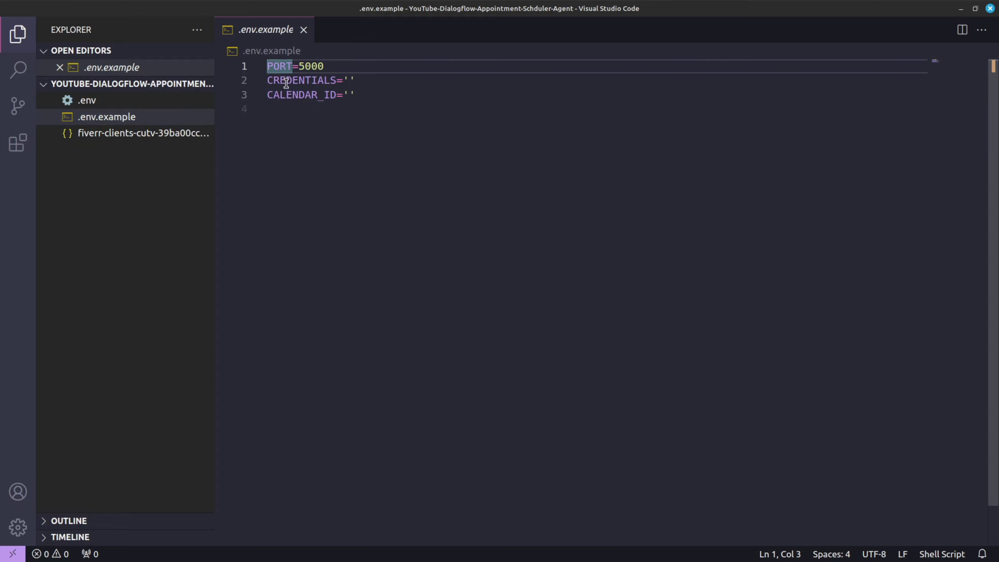
click(286, 81)
click(294, 95)
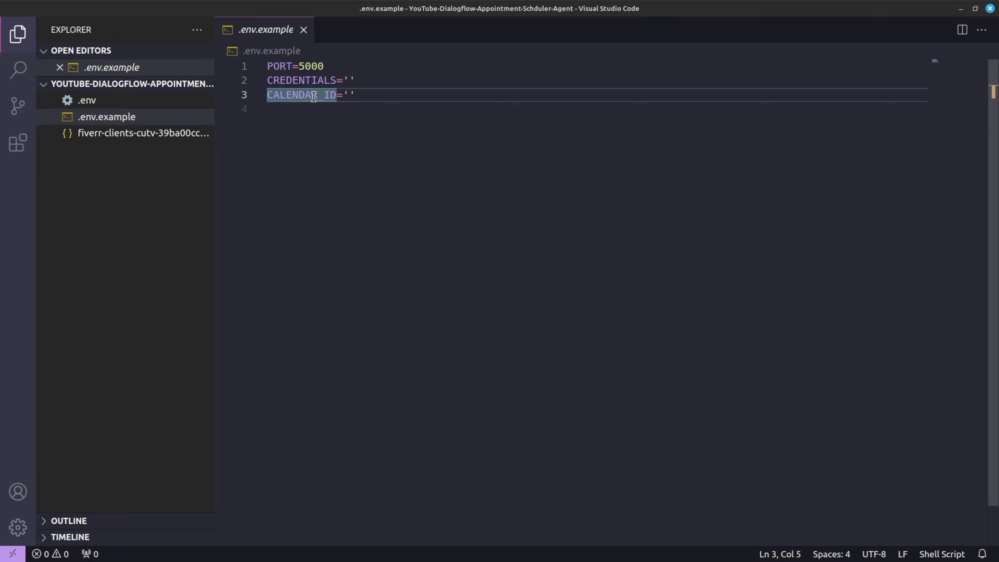
click(347, 95)
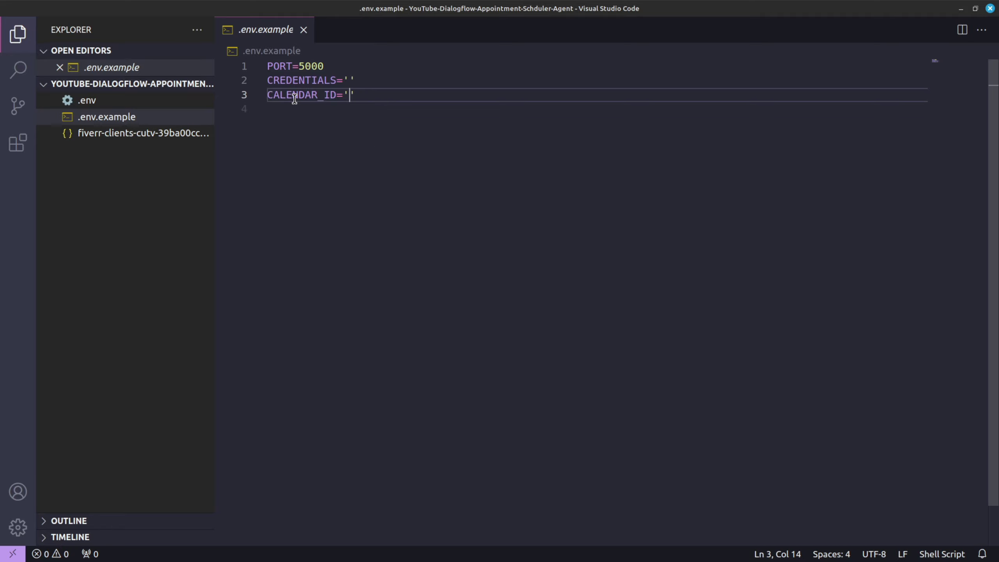
Step: Glance at the service-account JSON file, then return to .env.example's empty CREDENTIALS value
click(105, 135)
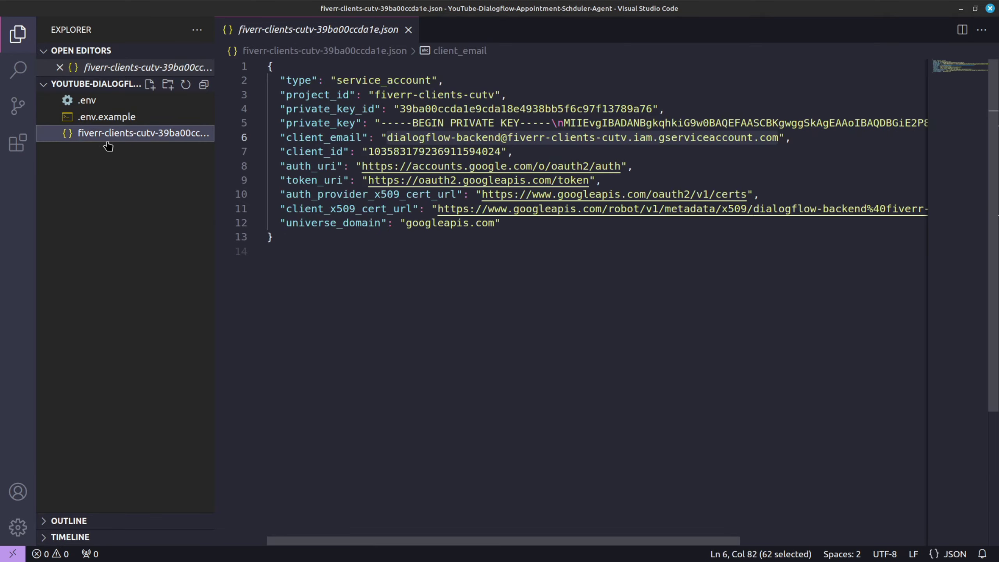
click(407, 30)
click(107, 101)
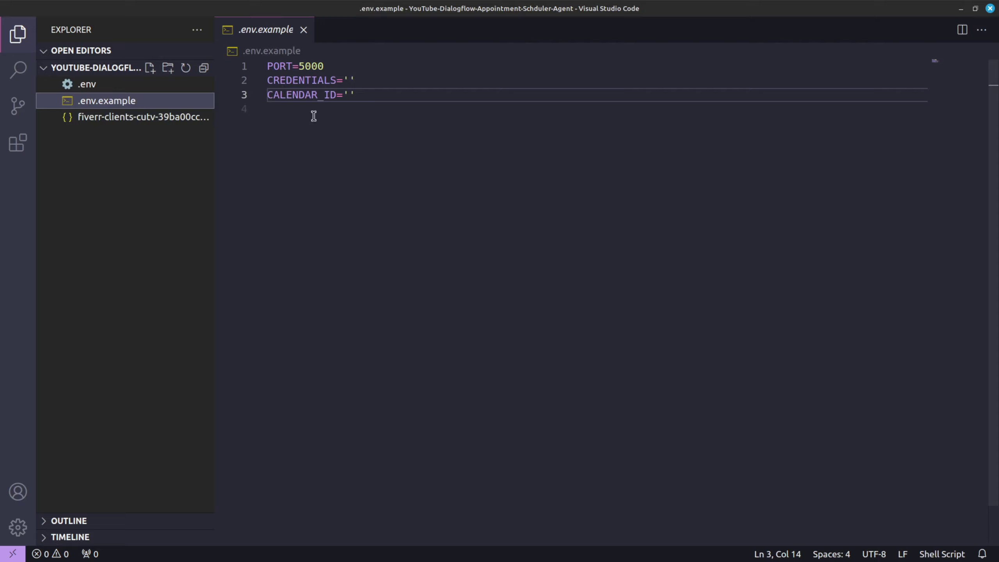
click(348, 80)
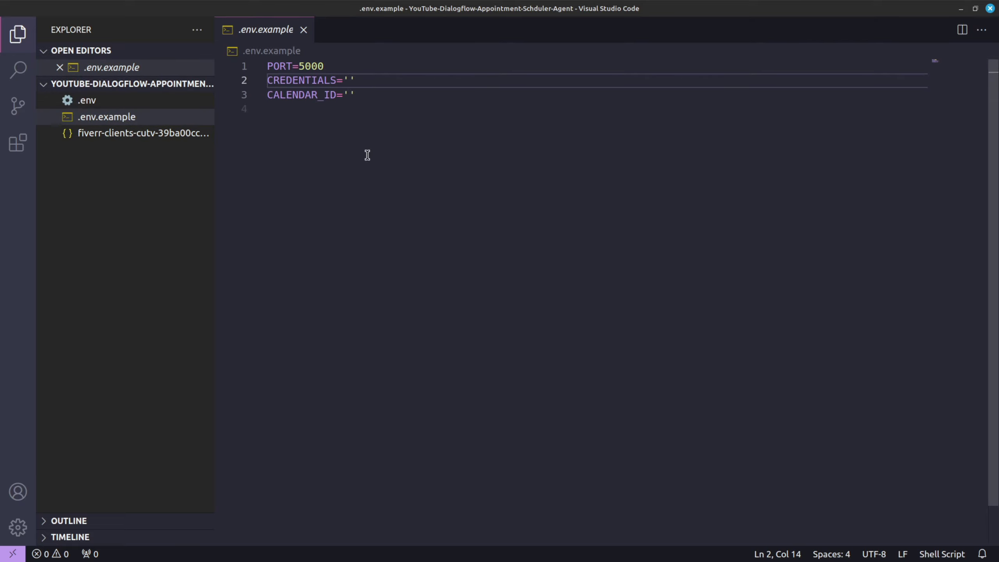
Step: Copy the entire service-account JSON contents and go back to .env.example
click(131, 133)
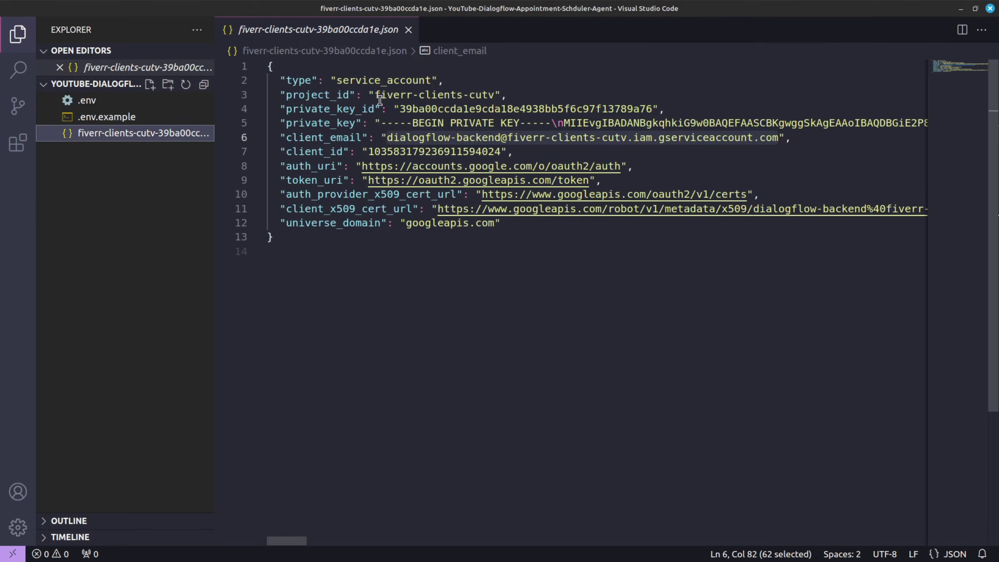
double_click(331, 151)
key(ctrl+a)
key(ctrl+c)
click(118, 117)
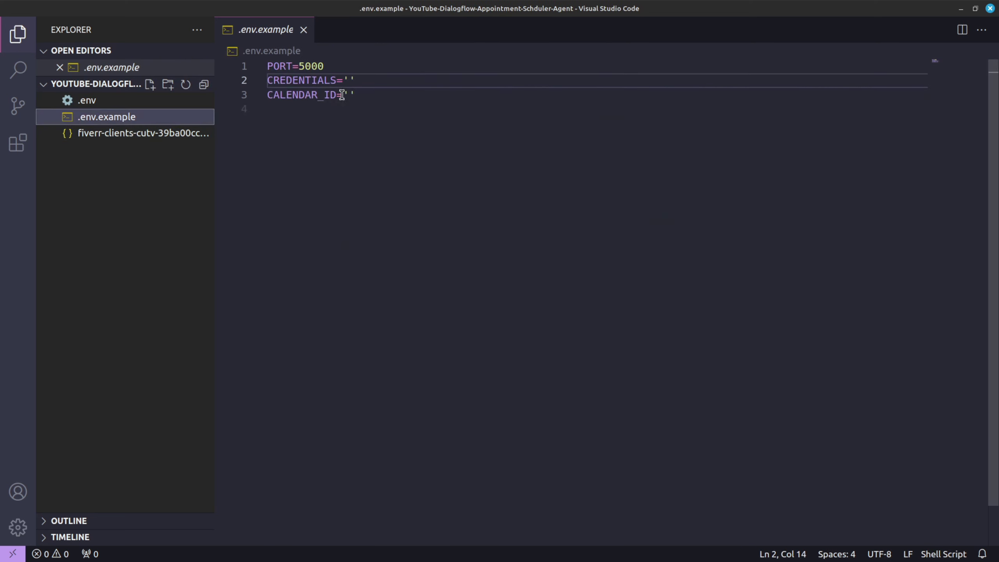
click(347, 79)
key(Left)
key(Left)
key(Right)
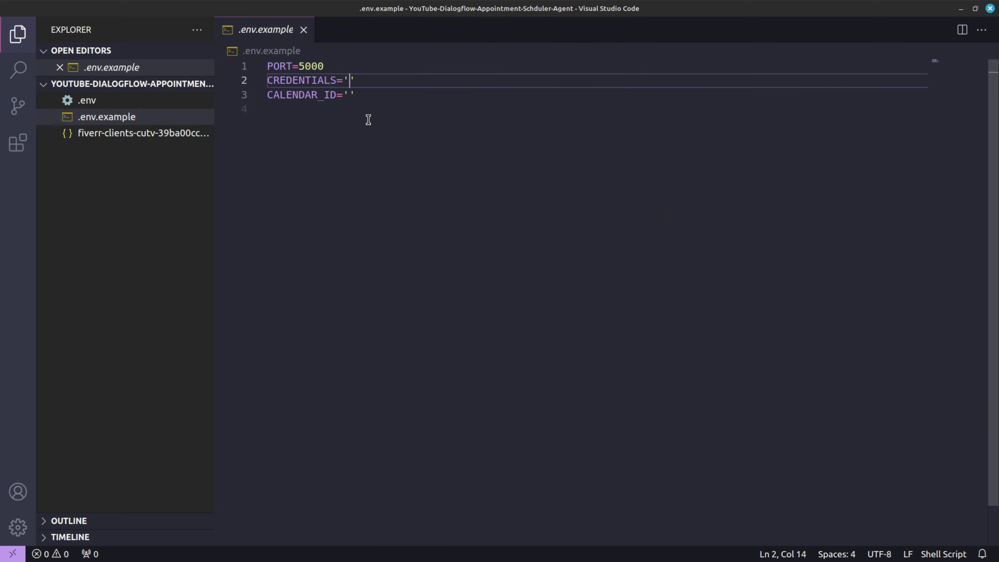
key(ctrl+v)
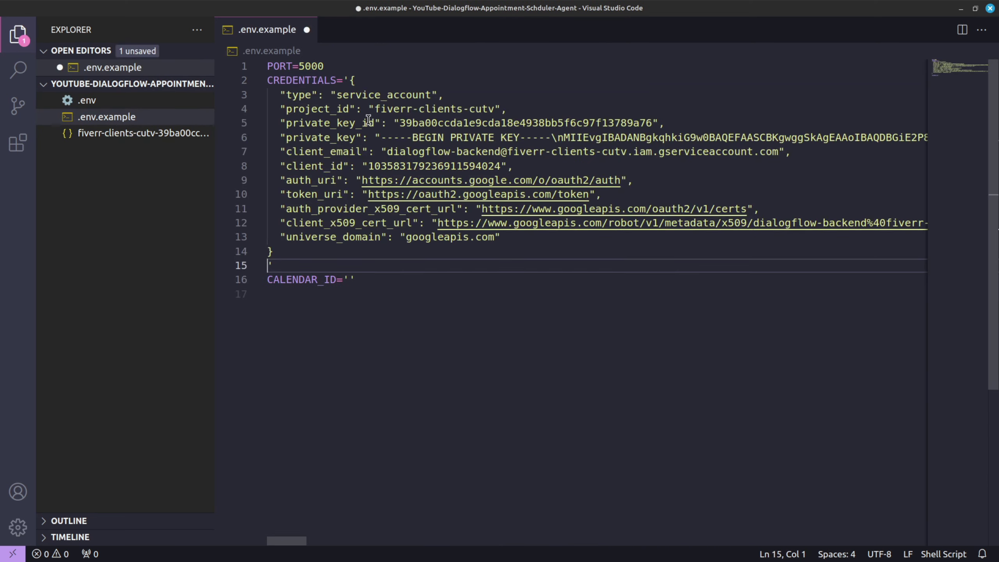
key(BackSpace)
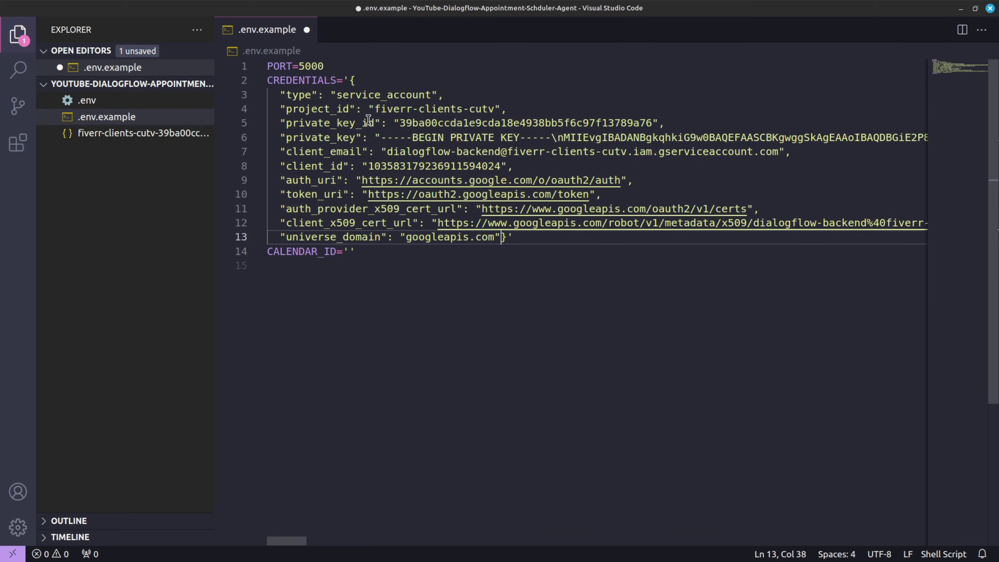
key(Home)
key(BackSpace)
key(BackSpace)
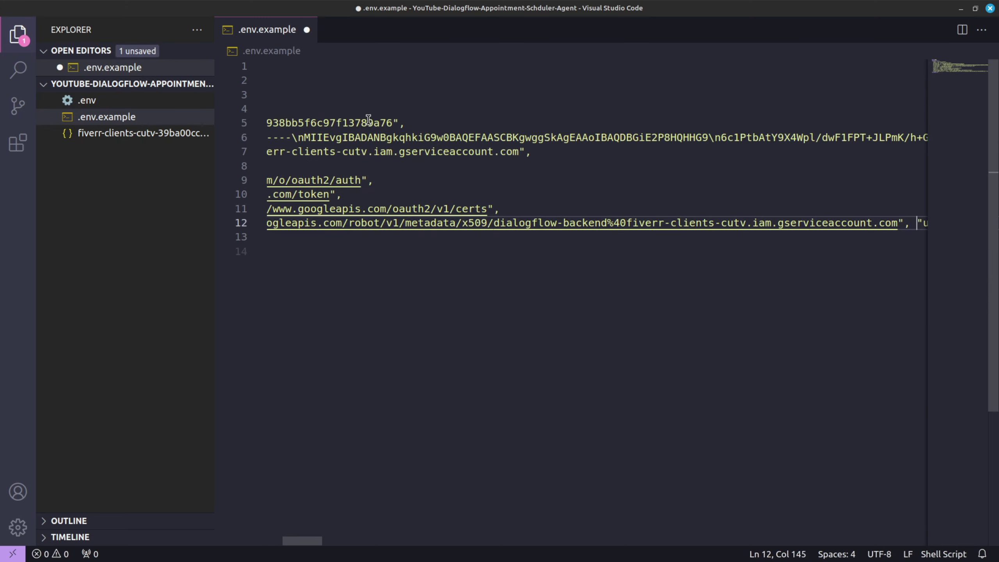
key(Home)
key(BackSpace)
key(BackSpace)
key(Home)
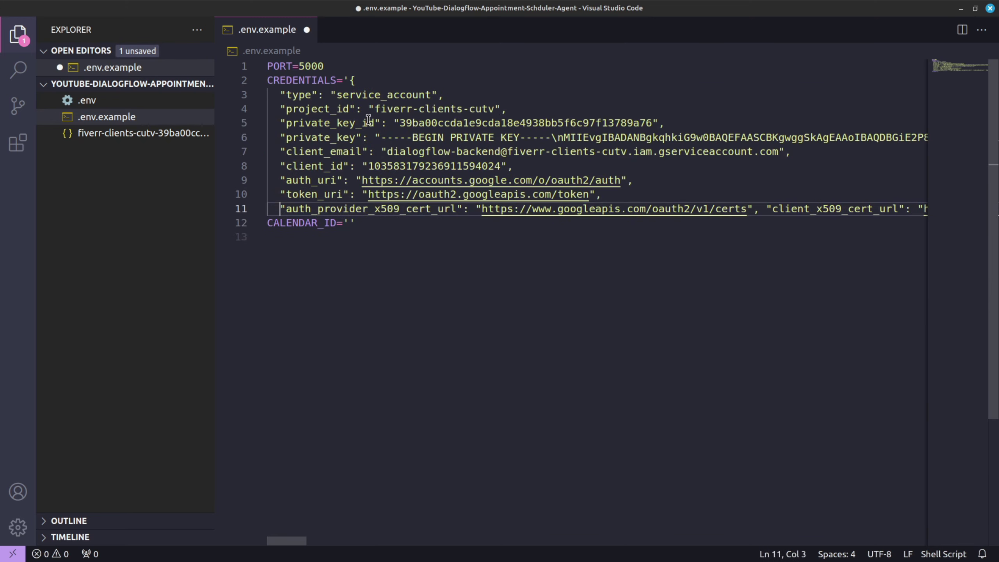
key(Home)
key(BackSpace)
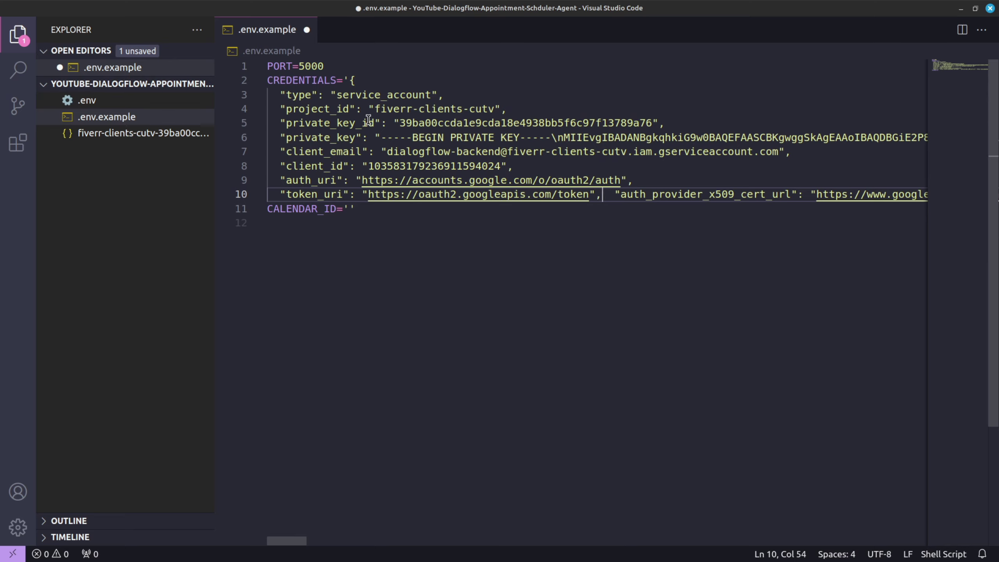
key(Delete)
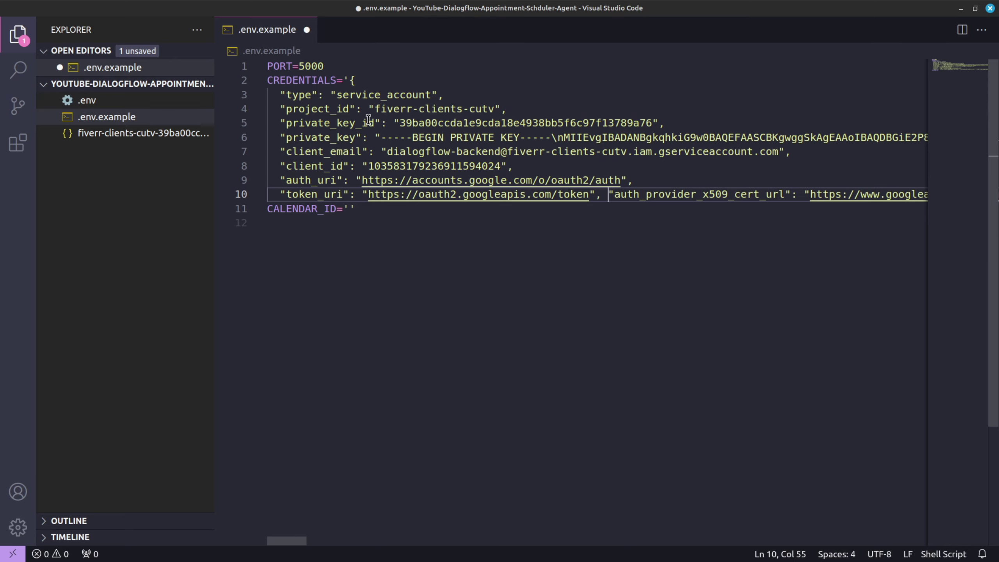
key(Home)
key(BackSpace)
key(BackSpace)
key(Home)
key(BackSpace)
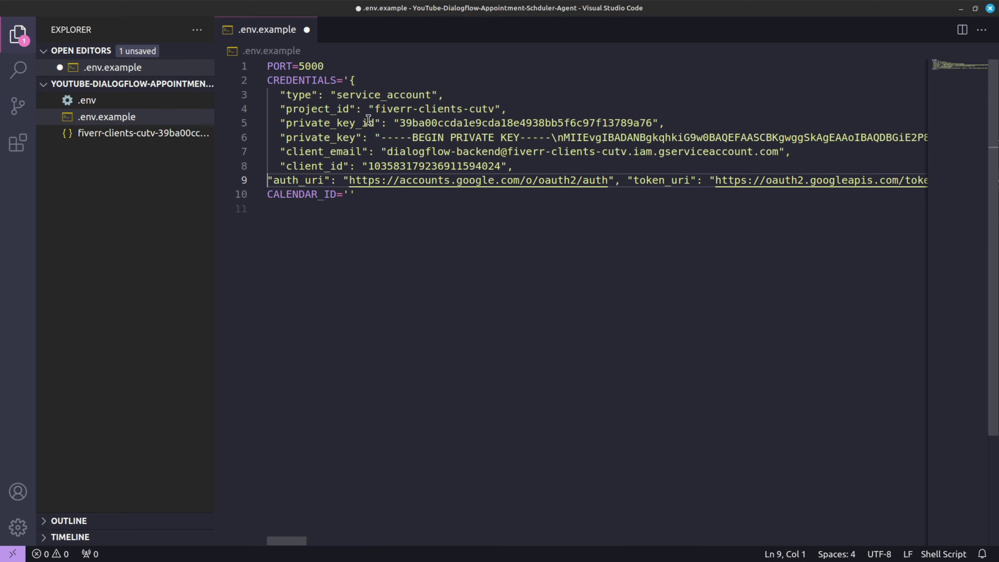
key(BackSpace)
key(Home)
key(BackSpace)
key(BackSpace)
key(BackSpace)
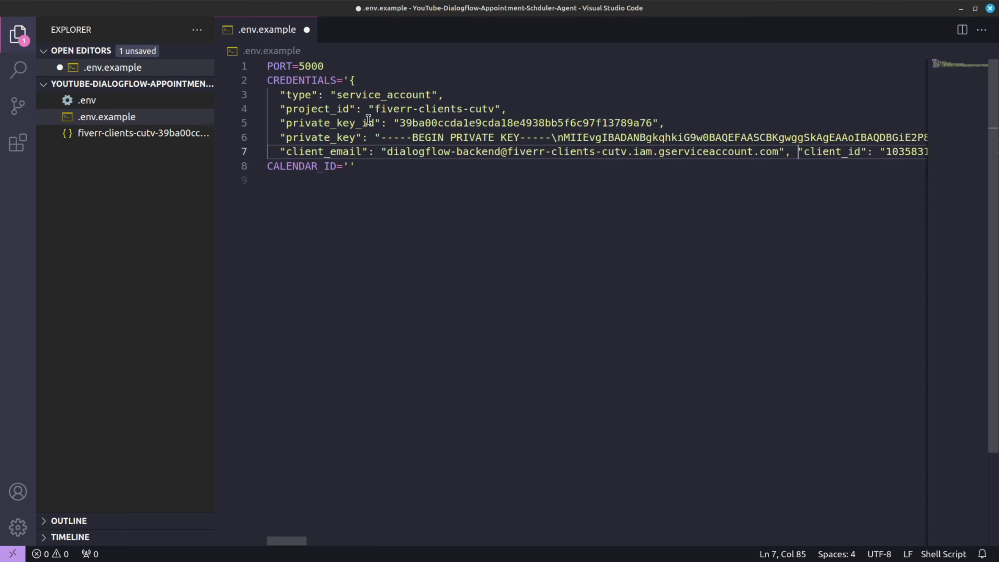
key(Home)
key(BackSpace)
key(BackSpace)
key(BackSpace)
key(Home)
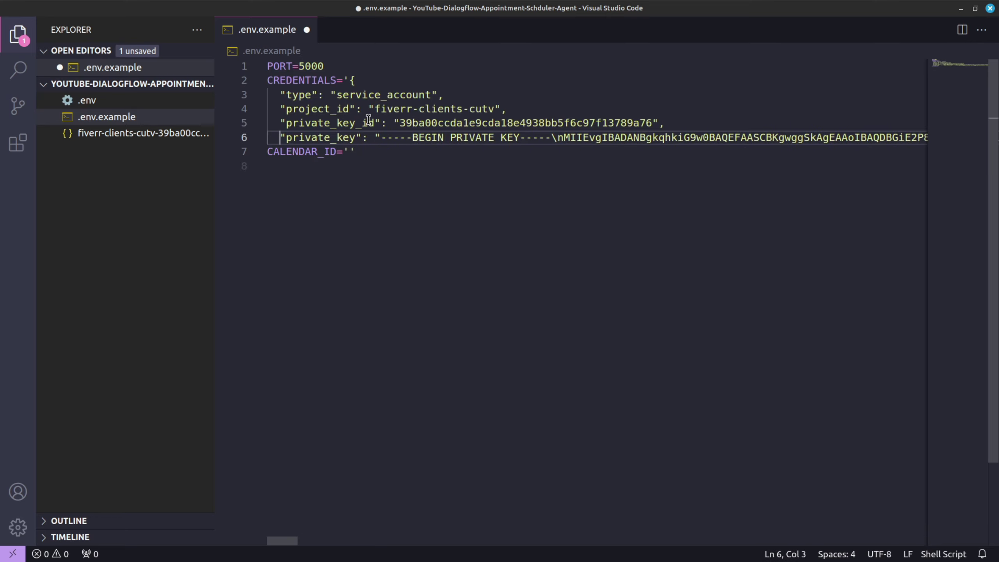
key(BackSpace)
key(BackSpace)
key(Home)
key(BackSpace)
key(BackSpace)
key(Home)
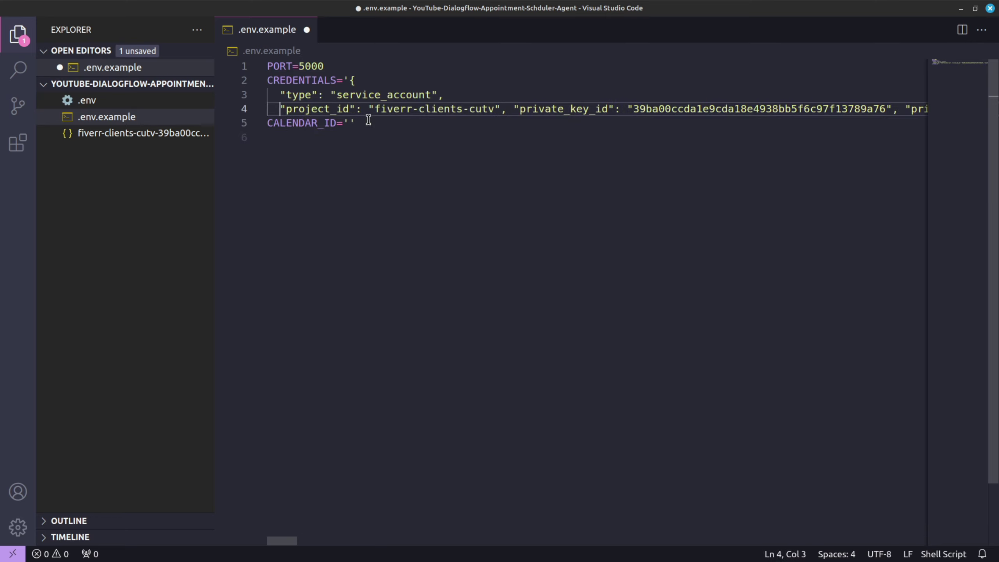
key(BackSpace)
key(BackSpace)
key(Home)
key(BackSpace)
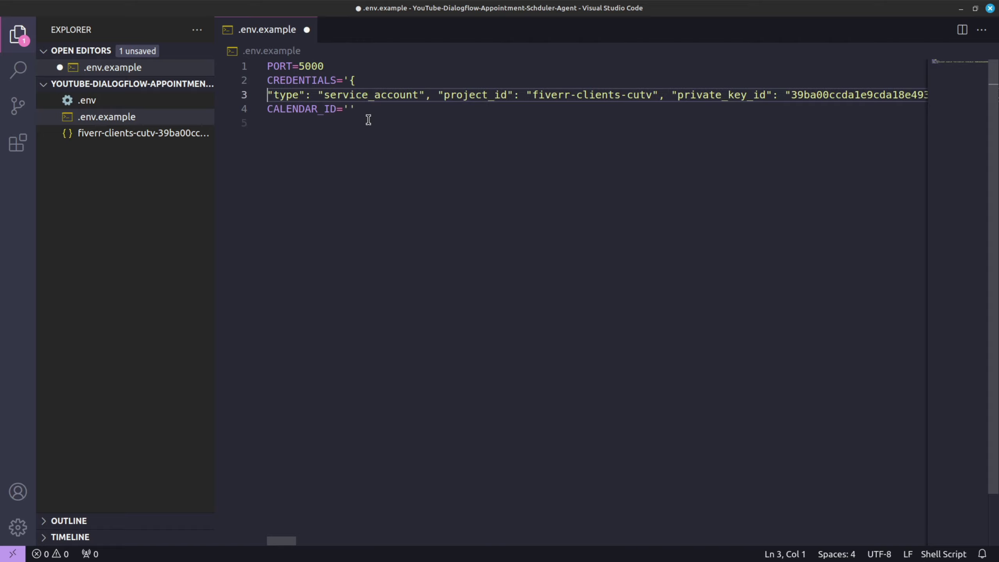
key(BackSpace)
key(BackSpace)
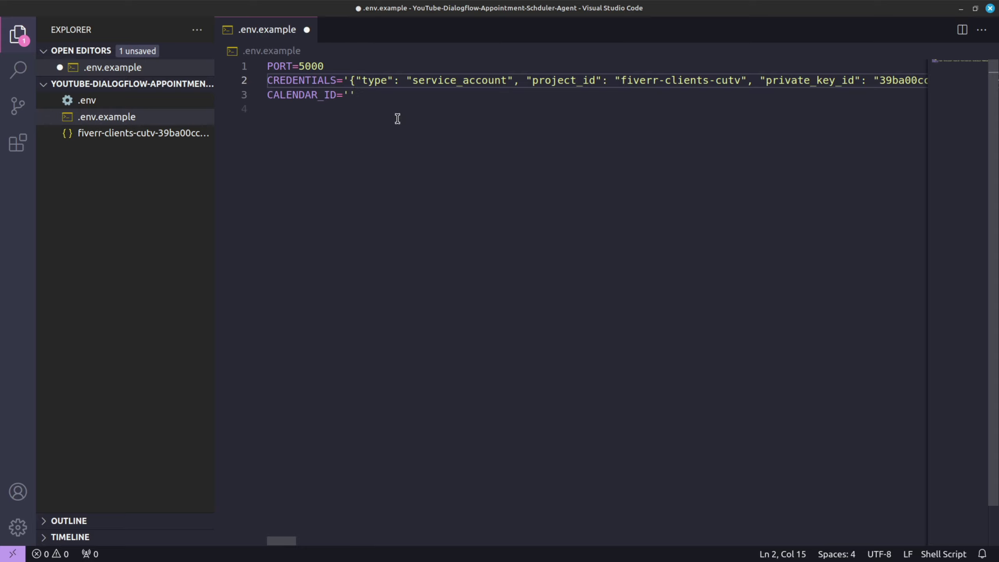
key(Left)
key(shift+End)
key(shift+Left)
key(Delete)
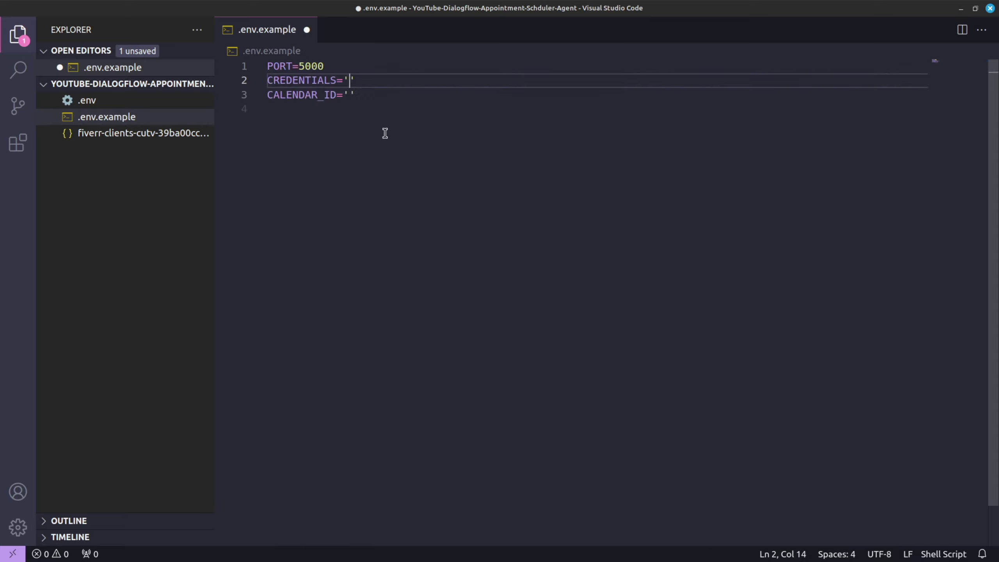
key(ctrl+s)
Step: Close .env.example and open the integrated zsh terminal, cleared with the clear command
click(307, 29)
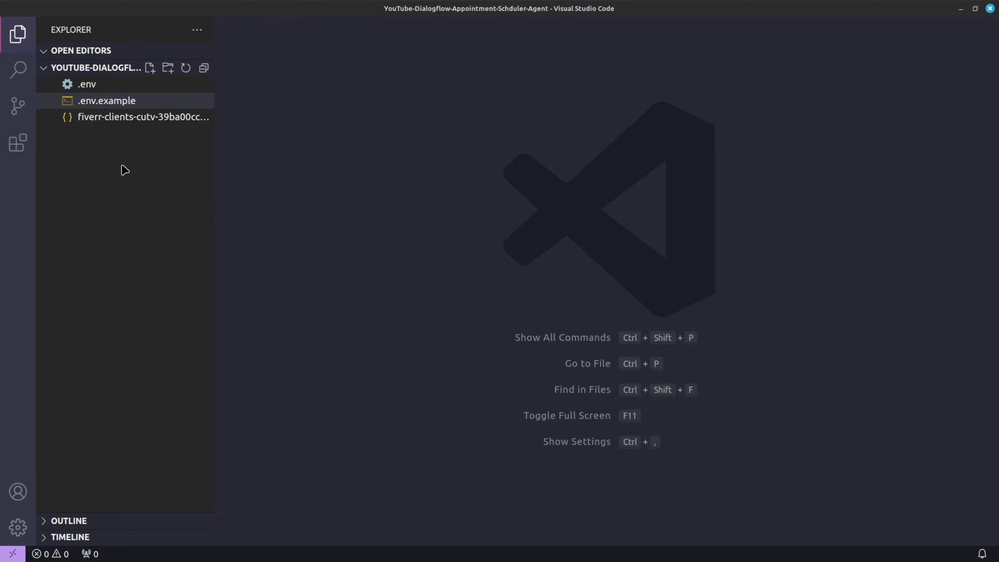
key(ctrl+grave)
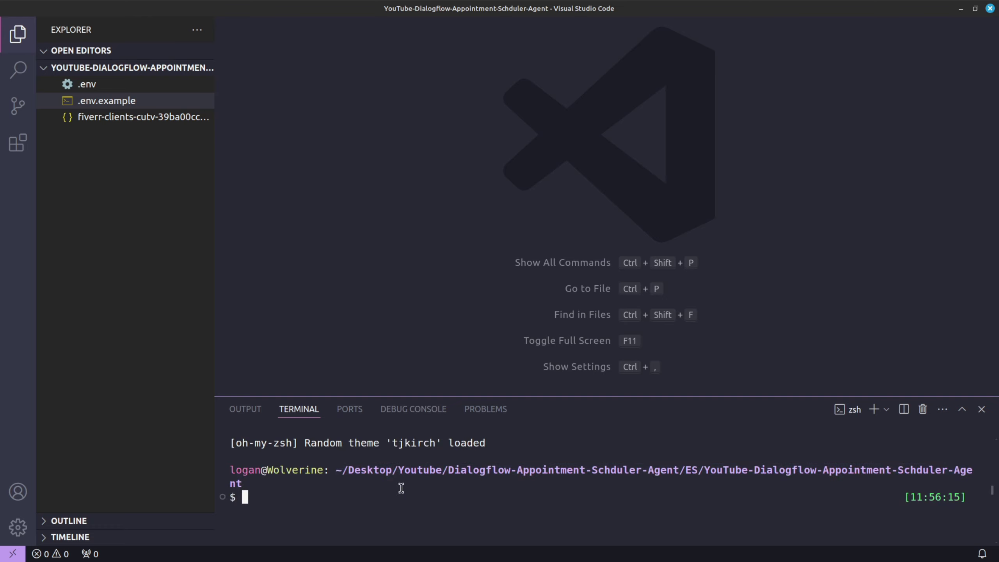
text(clear)
key(Return)
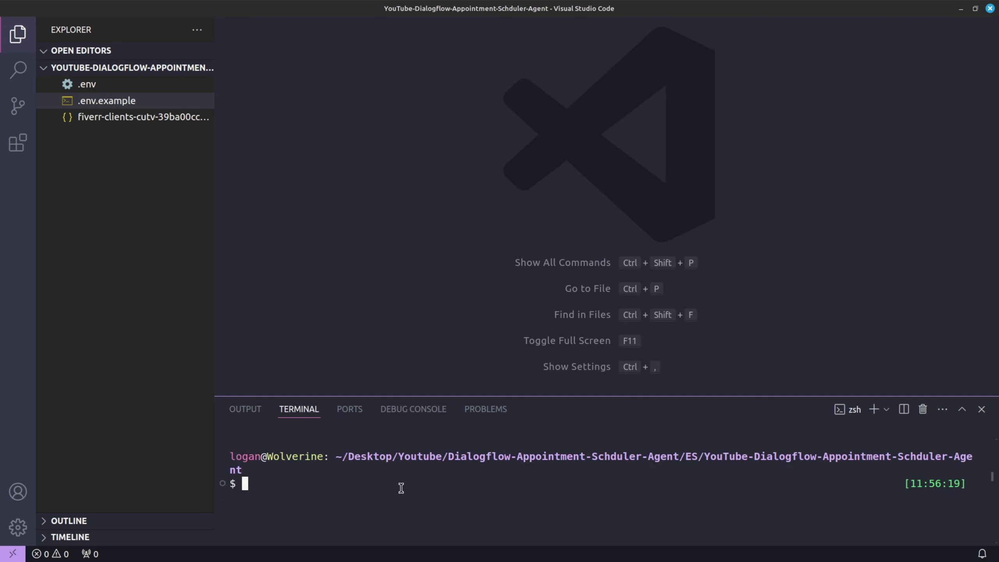
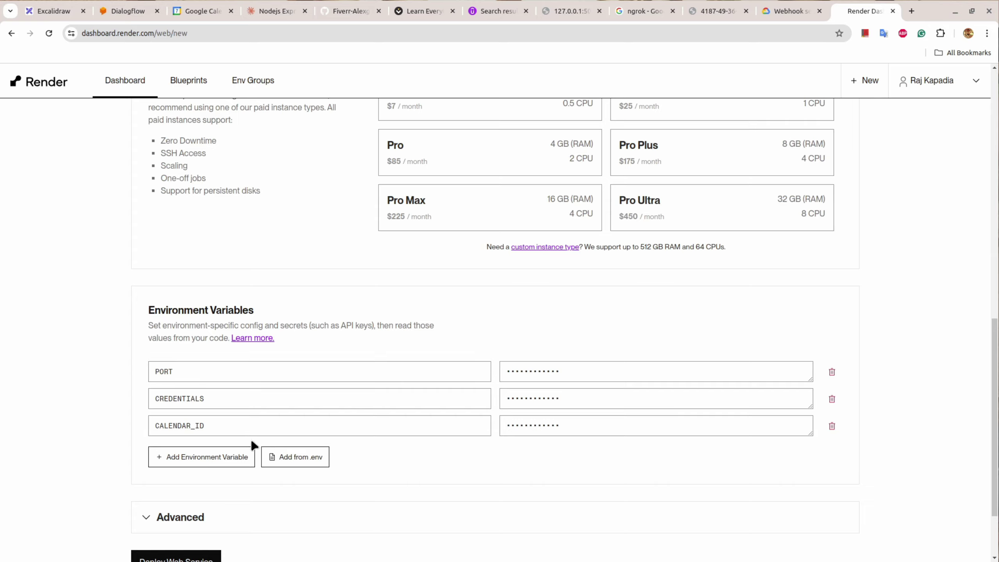
Step: Scroll down the New Web Service form below the PORT, CREDENTIALS and CALENDAR_ID variables
scroll(352, 488, down, 3)
Step: Start the appointment-scheduler-youtube-demo deploy, then view the Dialogflow ES webhook requirements page
click(176, 477)
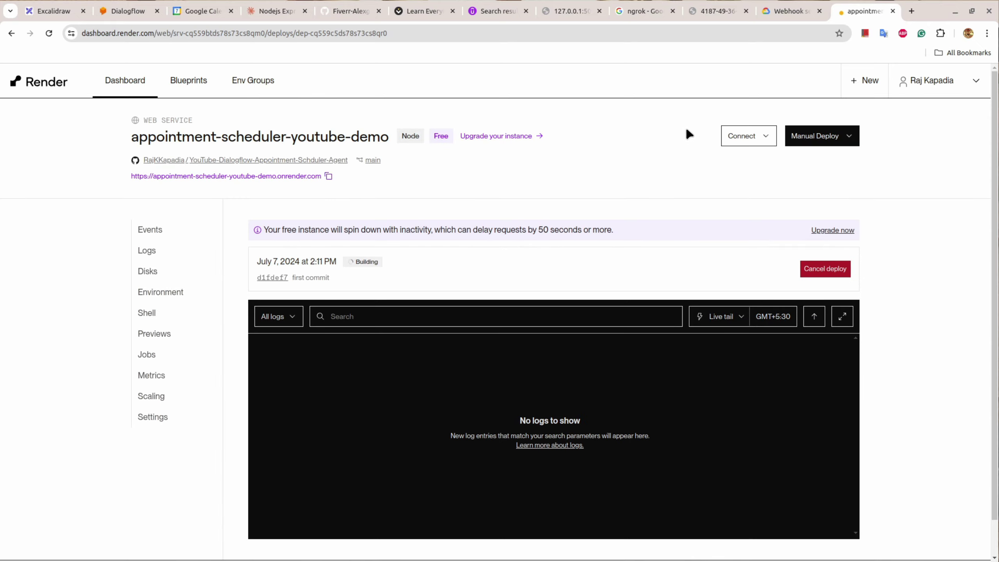
click(783, 16)
scroll(483, 274, up, 15)
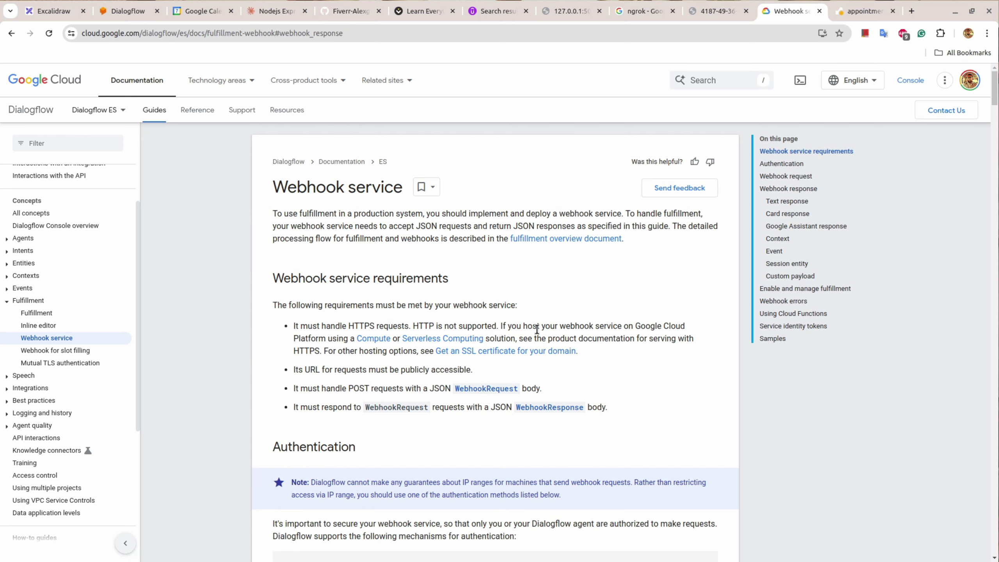
Step: Read through the webhook docs, highlighting the card and Google Assistant response JSON examples
scroll(537, 329, down, 5)
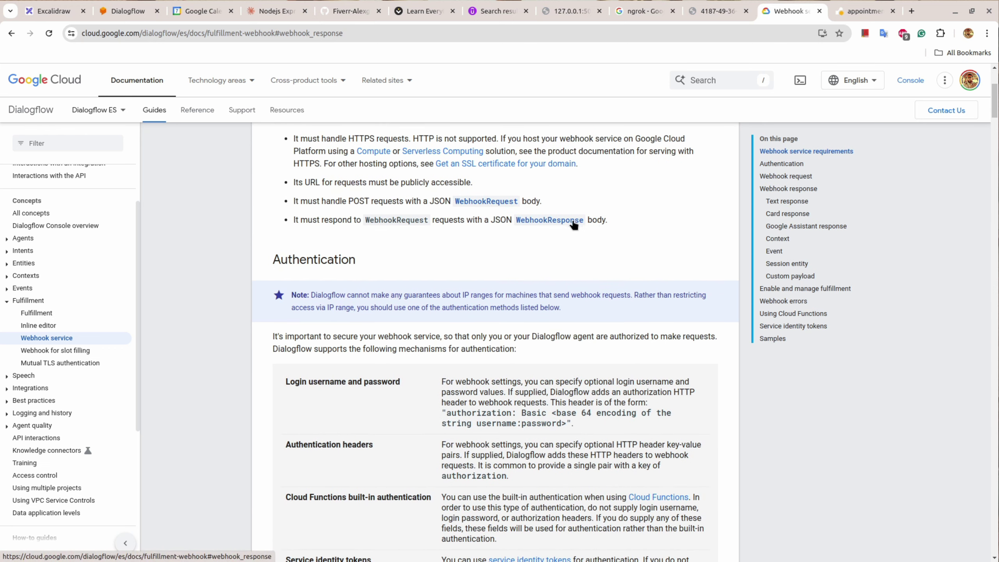
scroll(452, 295, down, 15)
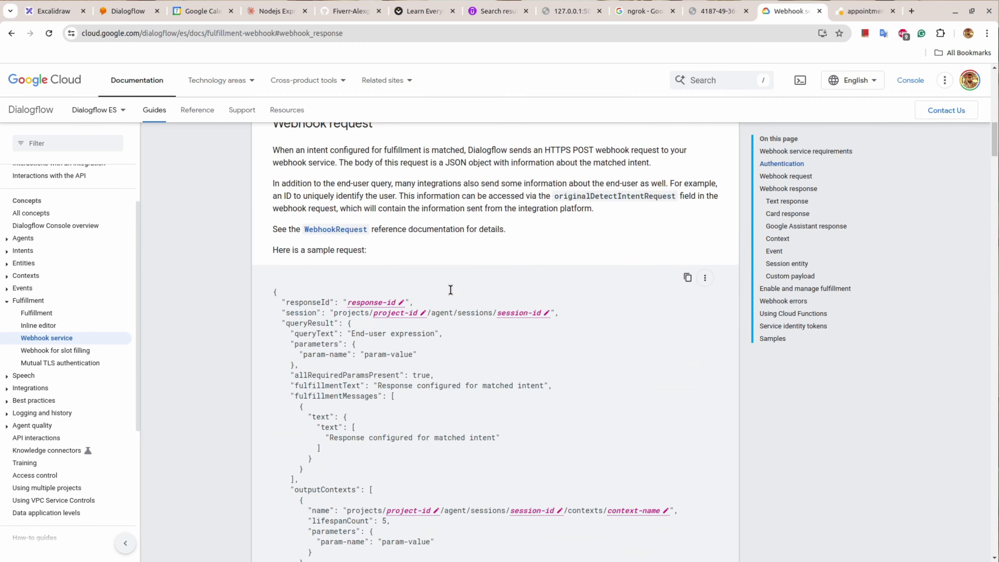
scroll(382, 299, down, 10)
scroll(383, 307, up, 8)
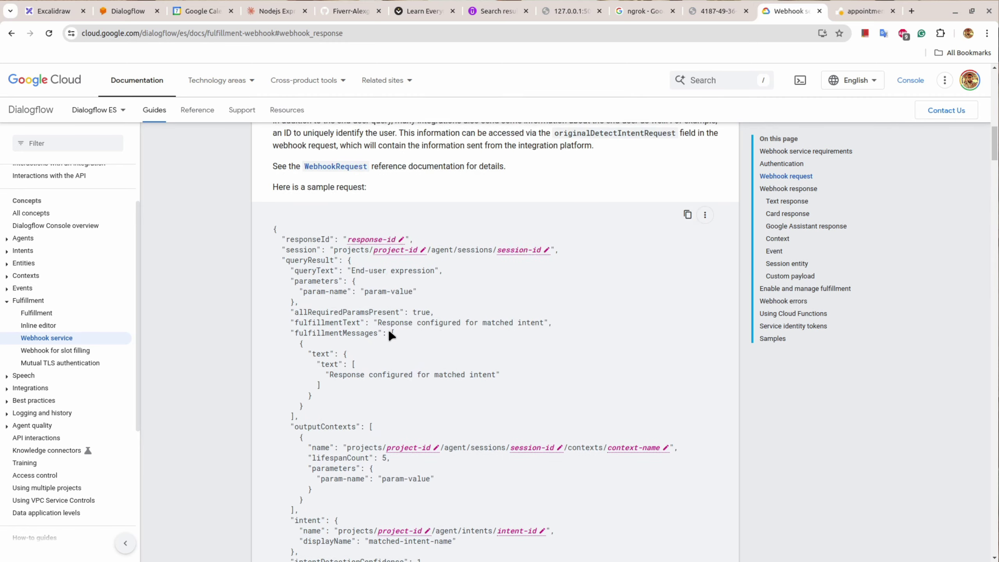
scroll(388, 323, down, 16)
scroll(433, 354, down, 6)
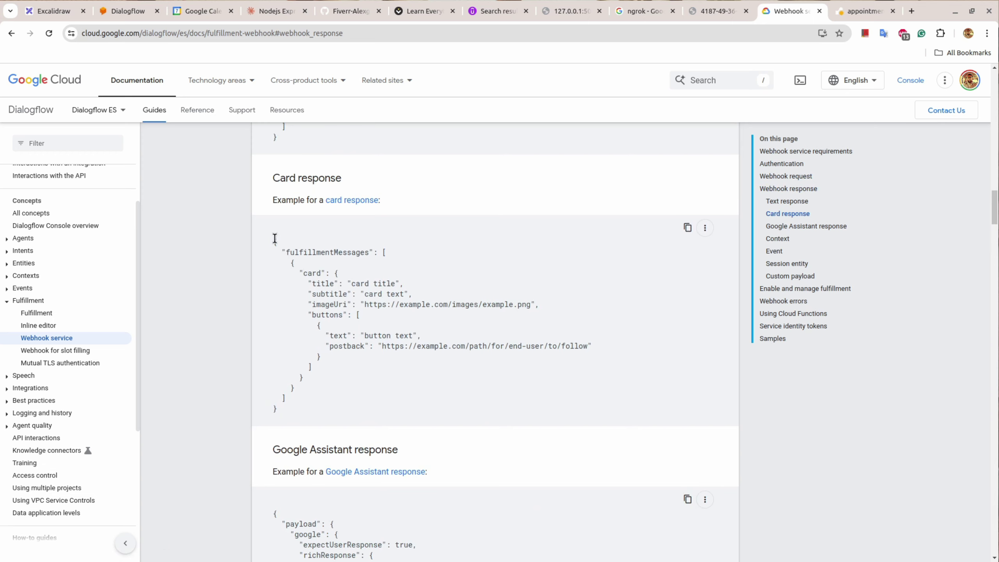
drag(274, 238, 298, 412)
scroll(431, 315, down, 5)
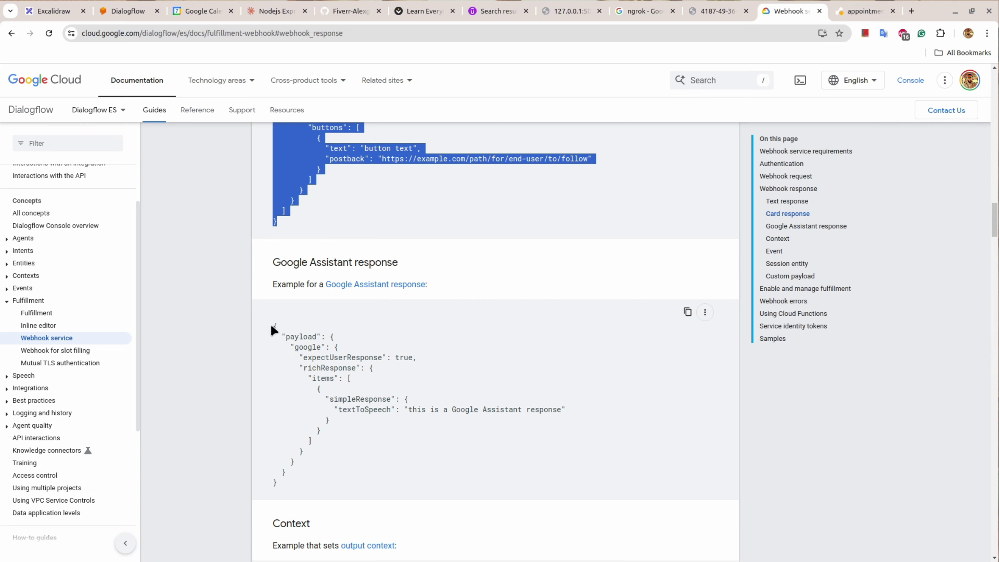
drag(273, 326, 293, 437)
Step: Highlight the outputContexts, parameters and followupEventInput examples, then check Render's build progress
scroll(452, 350, up, 3)
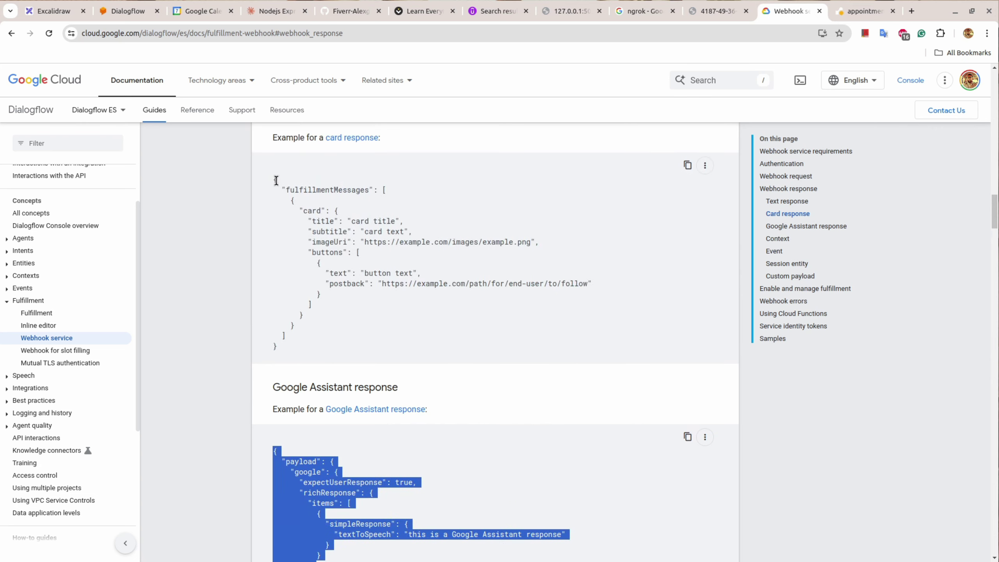
drag(289, 201, 334, 321)
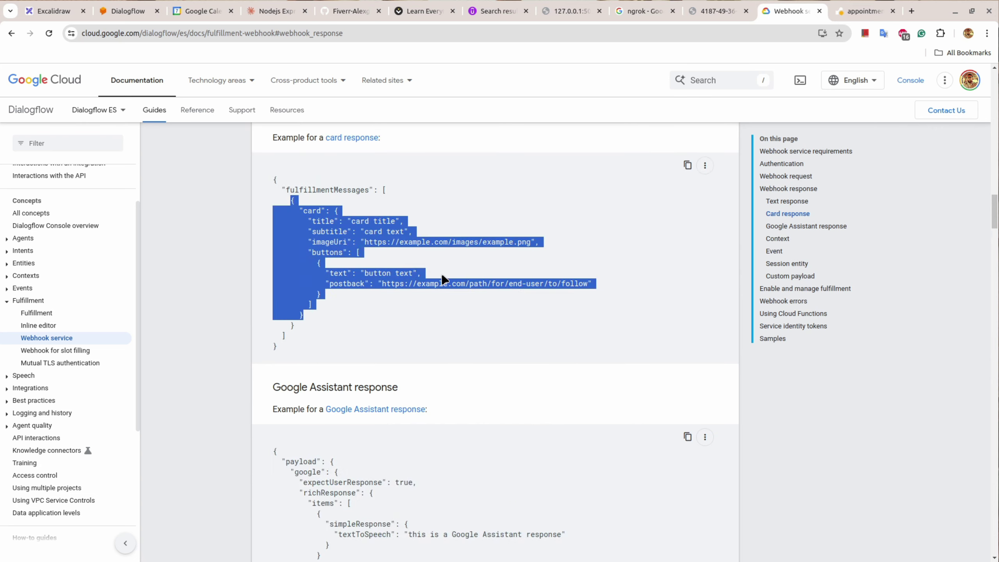
scroll(444, 280, down, 6)
scroll(444, 279, down, 6)
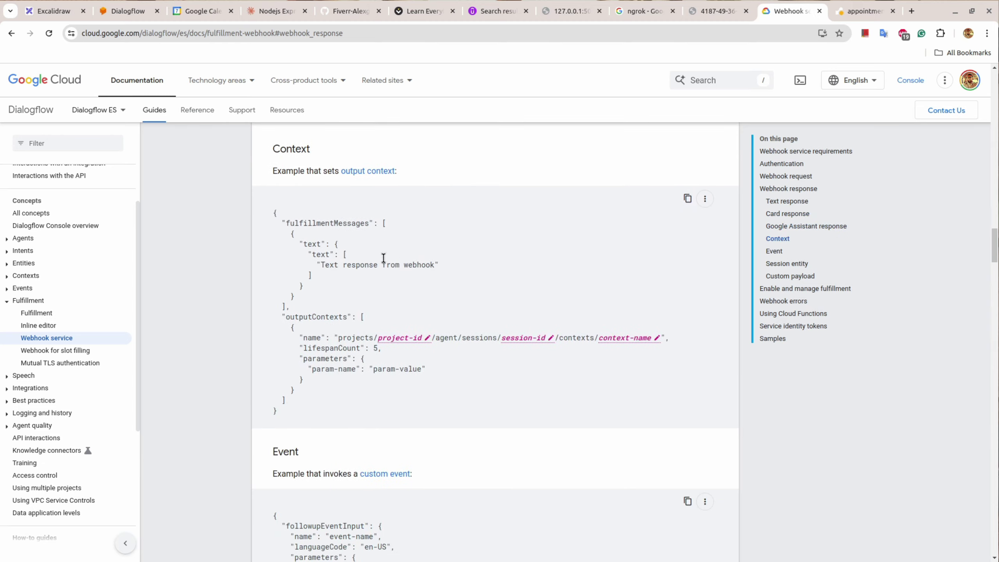
drag(283, 317, 323, 397)
drag(304, 358, 443, 377)
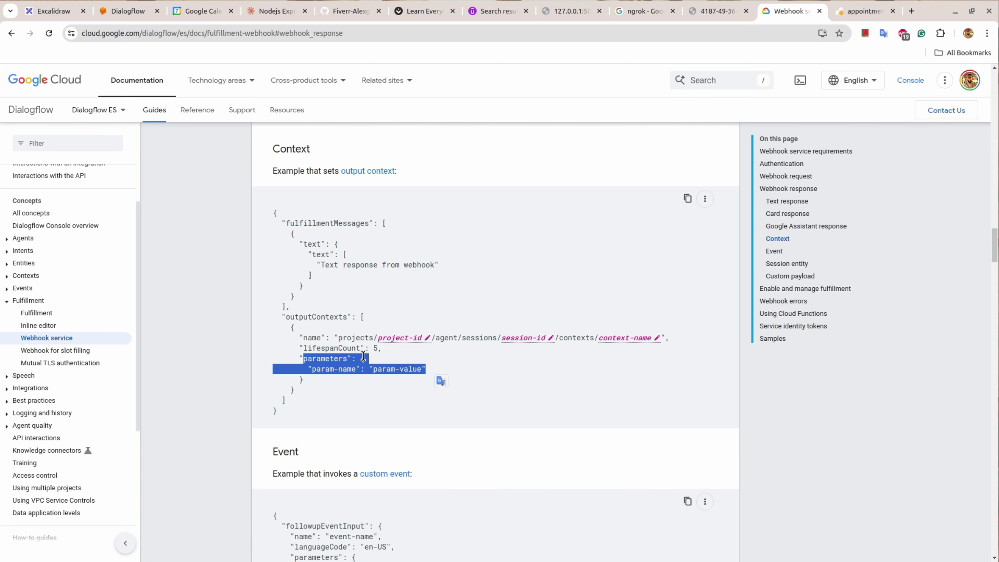
scroll(368, 364, down, 5)
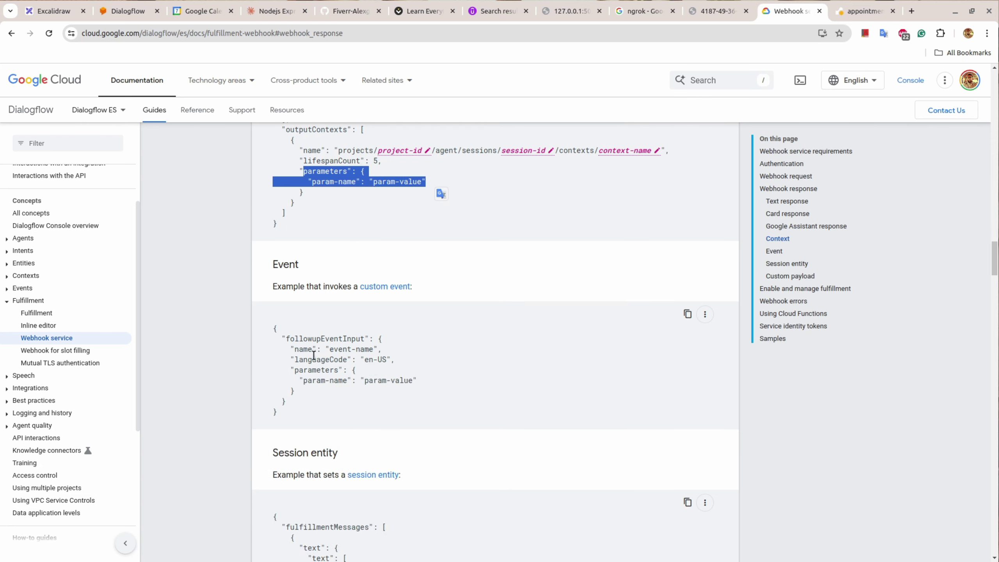
drag(274, 327, 322, 409)
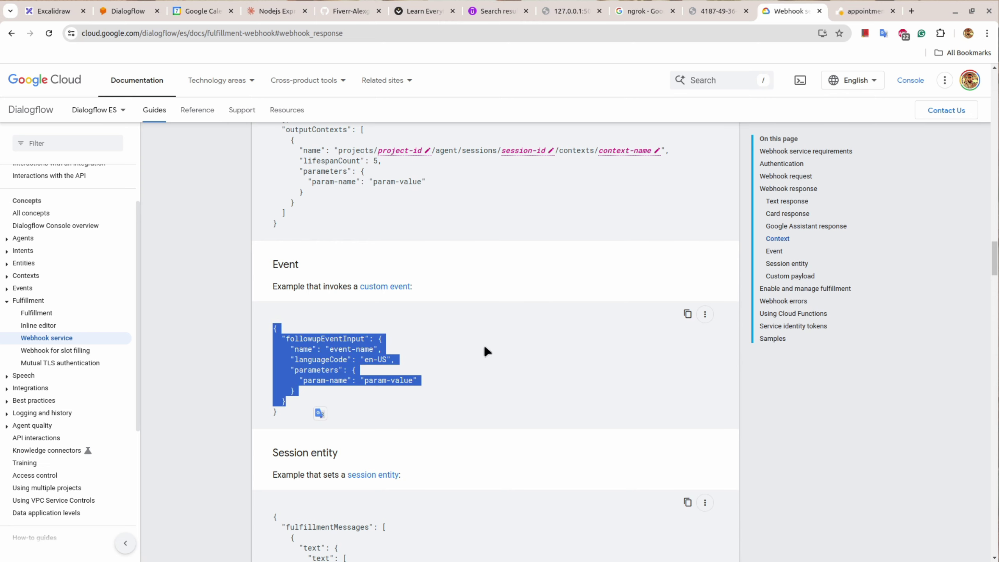
scroll(487, 350, down, 16)
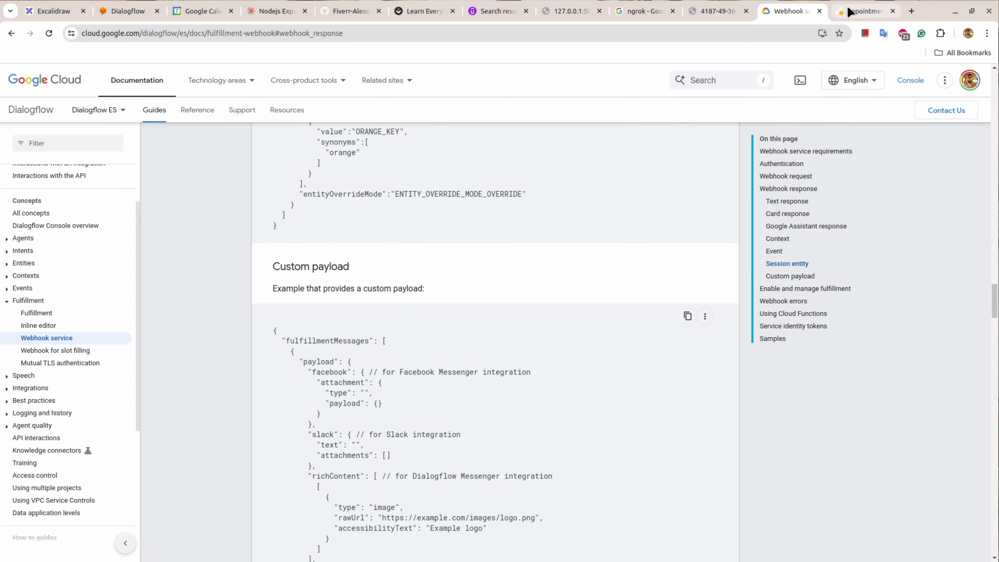
click(849, 11)
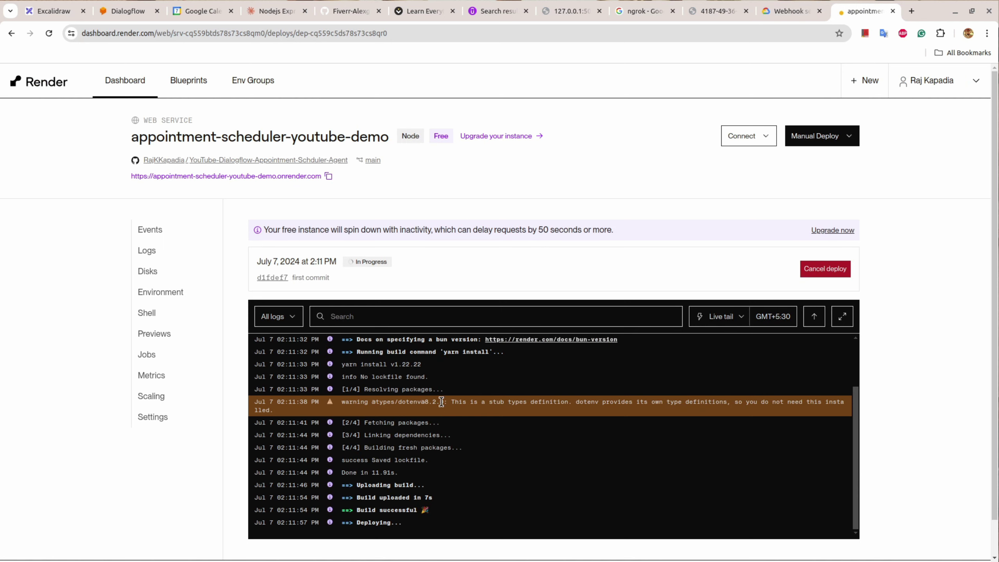
scroll(441, 401, down, 1)
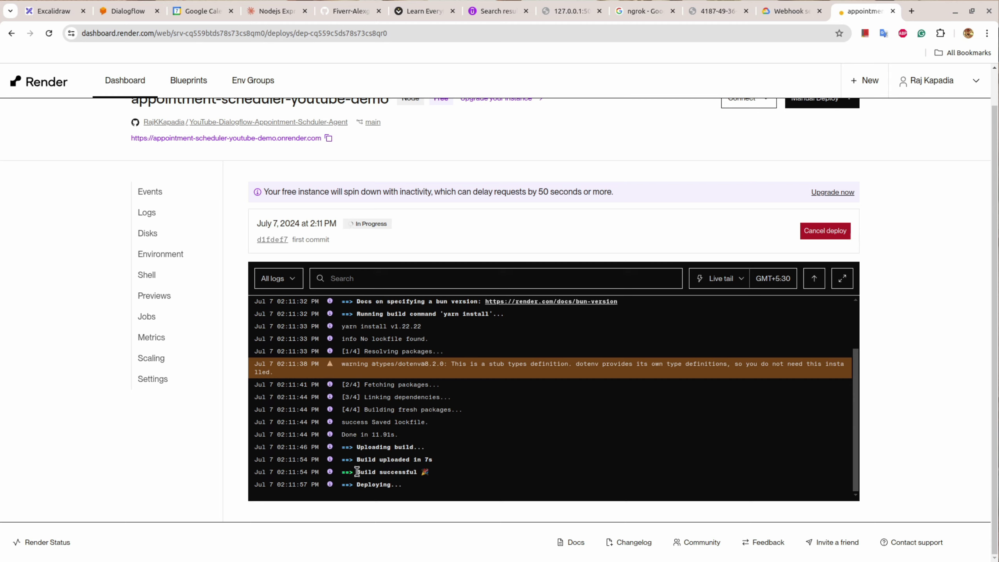
drag(356, 472, 434, 476)
click(460, 438)
Step: Export the Youtube-Demobot agent as a zip backup from its settings
click(125, 13)
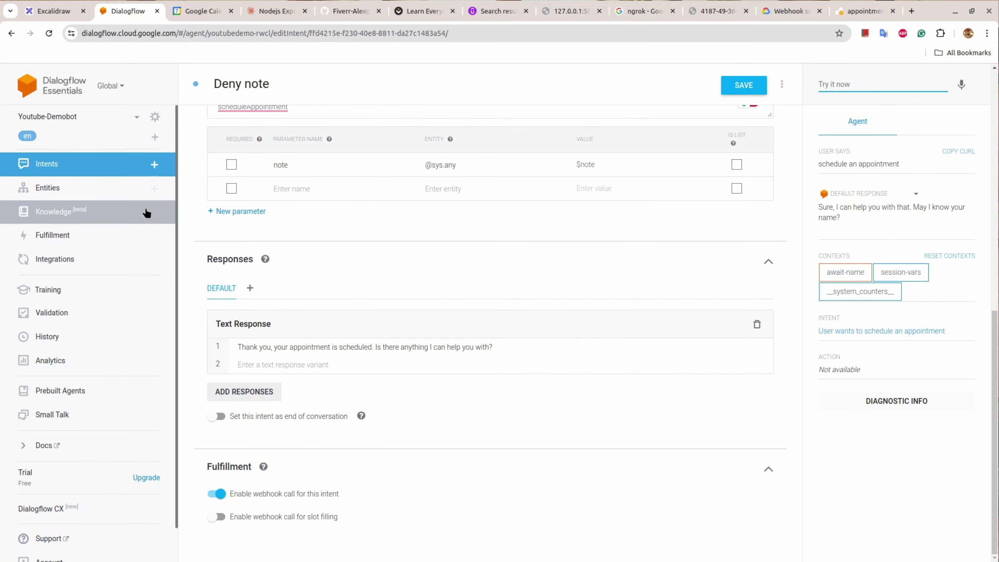
click(78, 162)
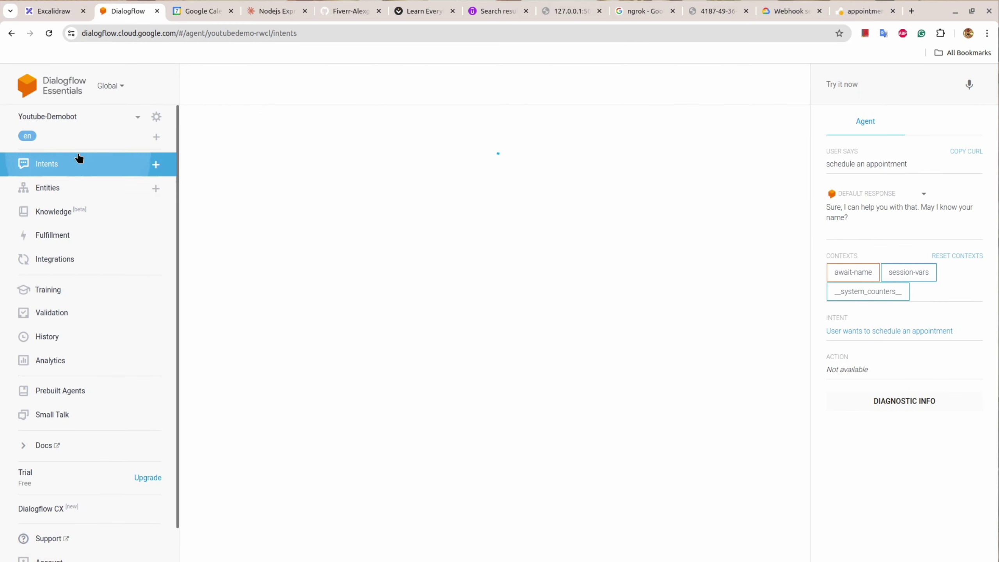
click(156, 117)
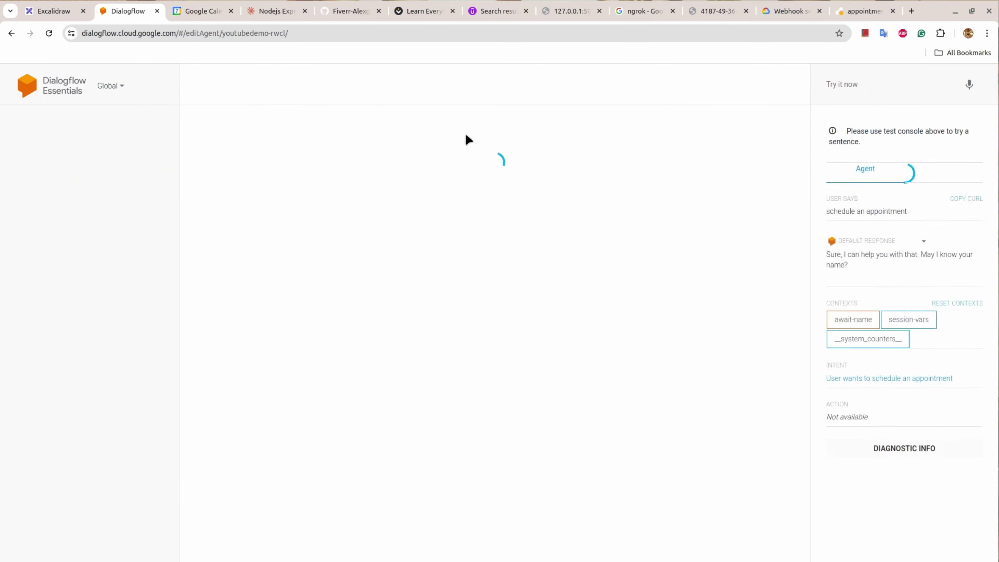
click(351, 126)
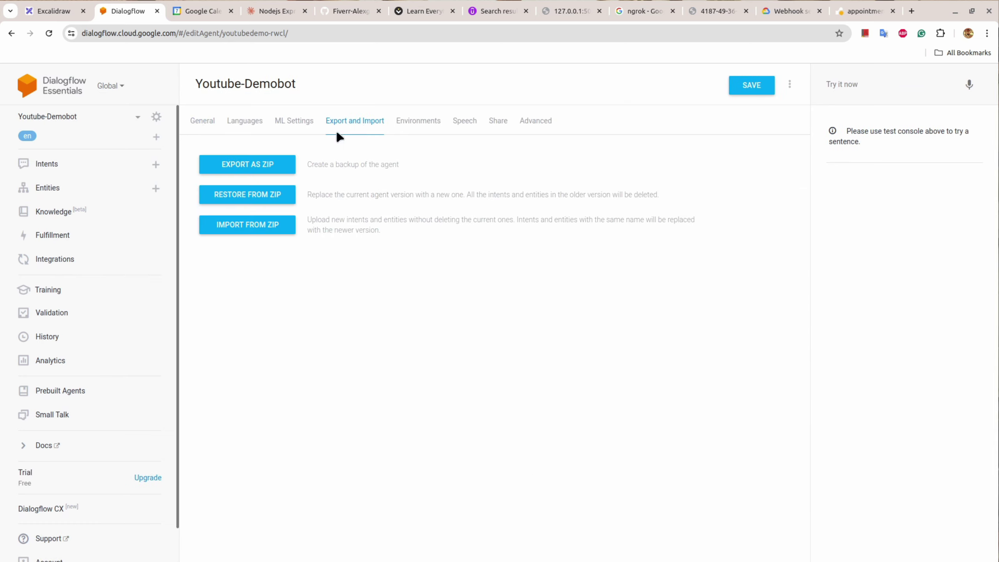
click(260, 169)
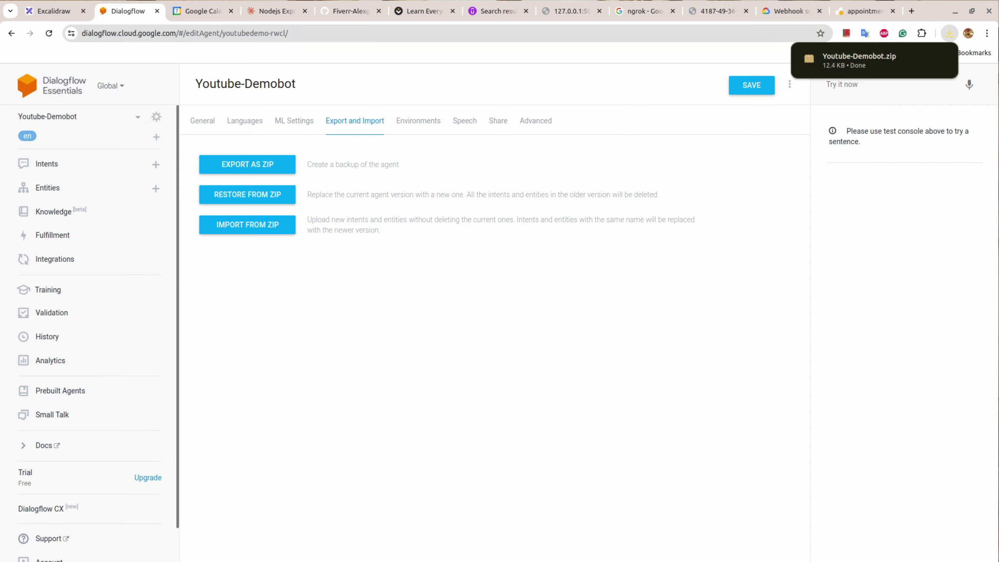
mouse_move(865, 61)
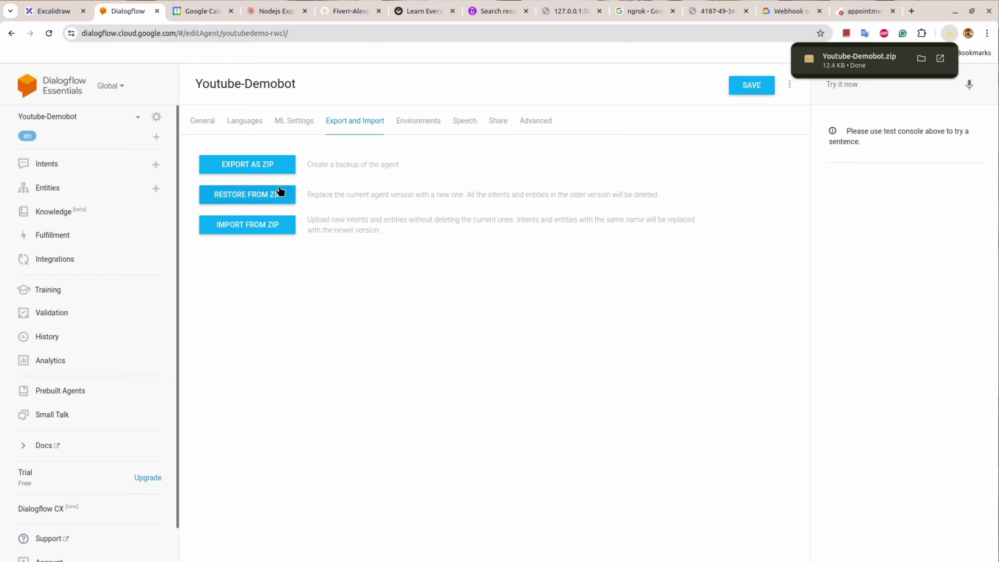
Step: Open Restore from zip without restoring, return to intents, and check the Render deploy logs
click(233, 193)
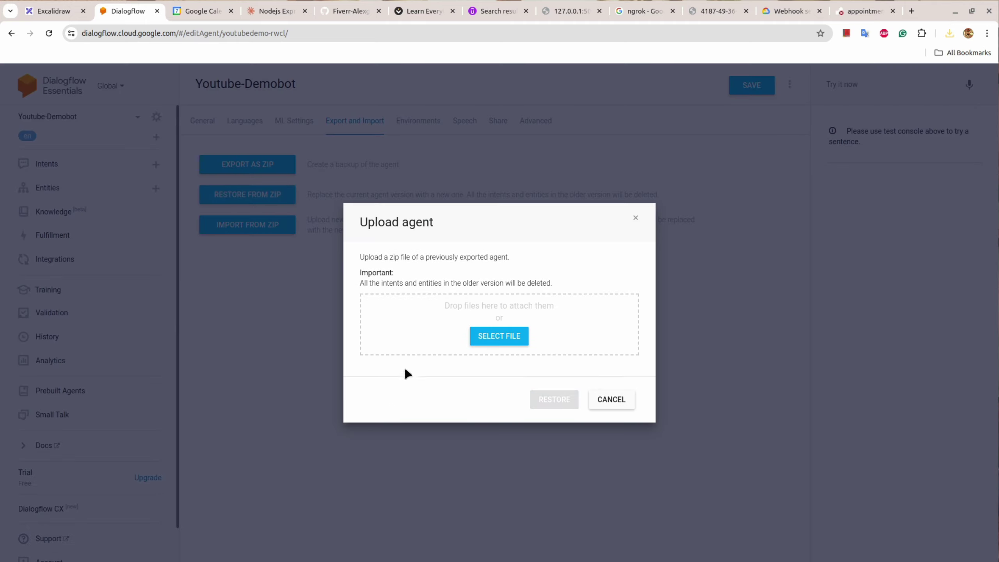
click(616, 403)
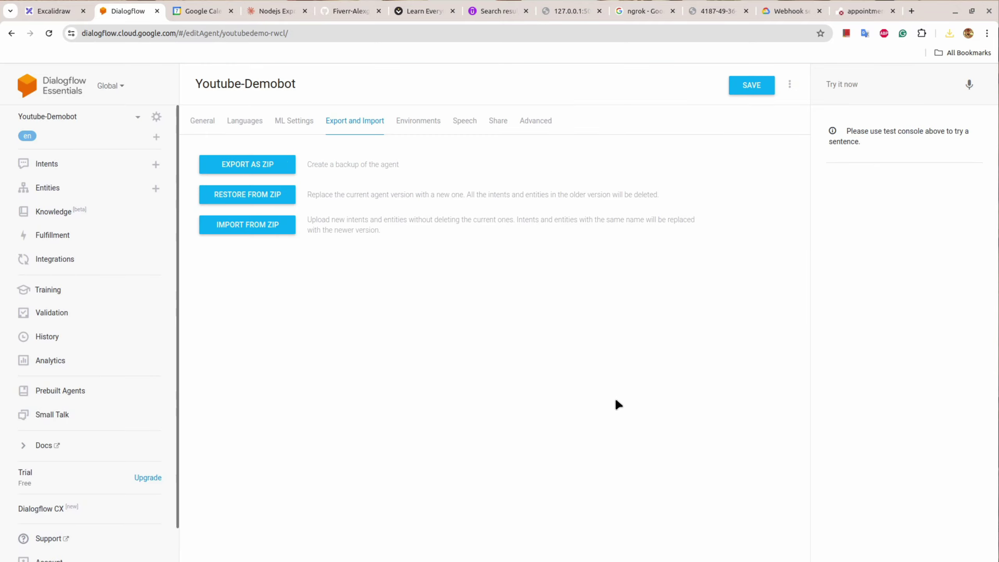
click(81, 169)
click(842, 7)
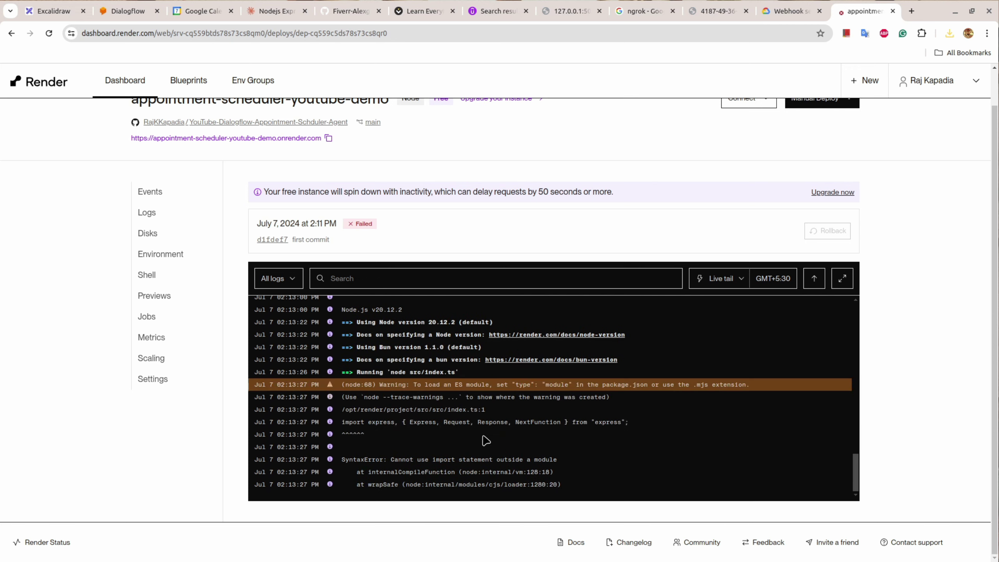
scroll(511, 432, up, 3)
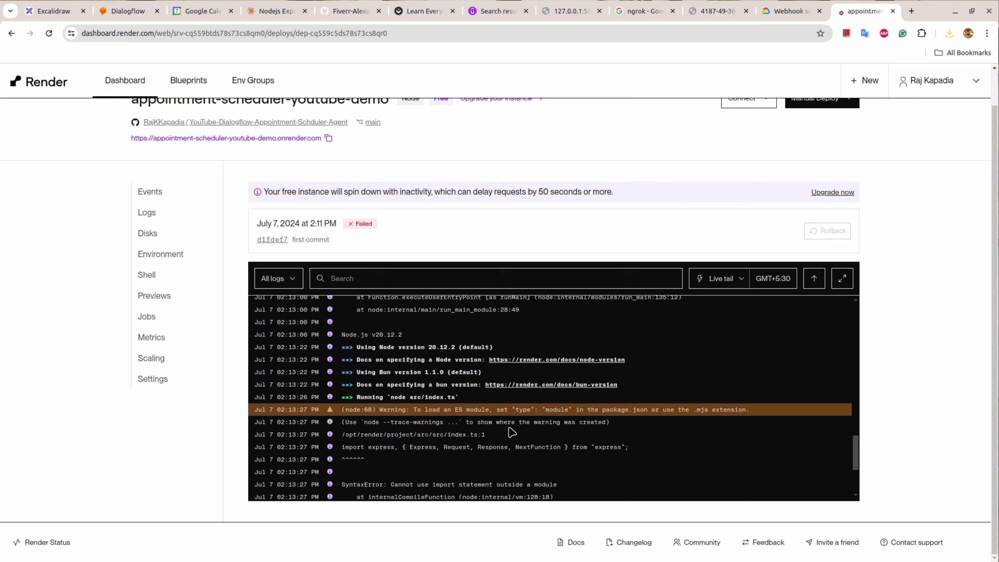
scroll(512, 432, down, 2)
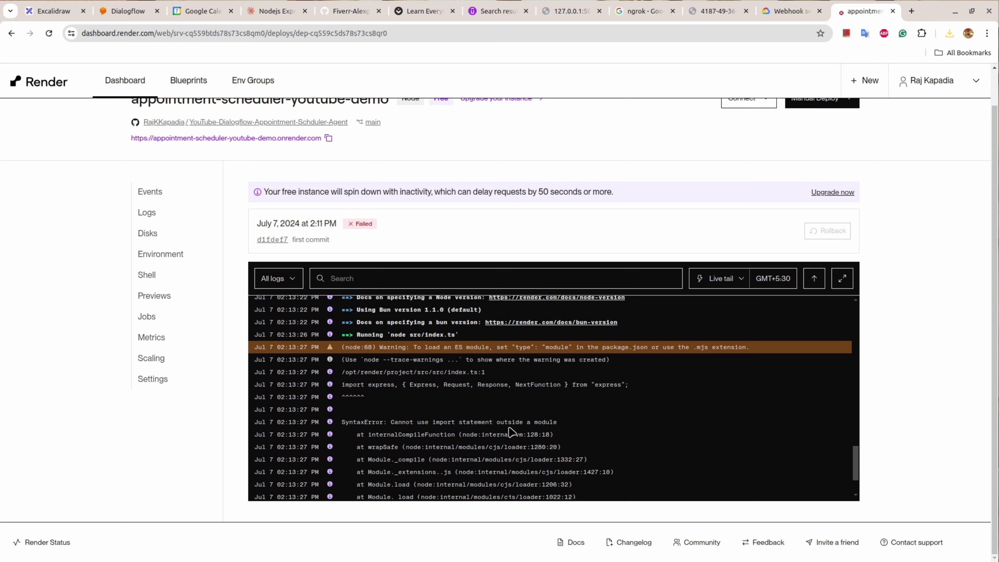
scroll(511, 433, down, 2)
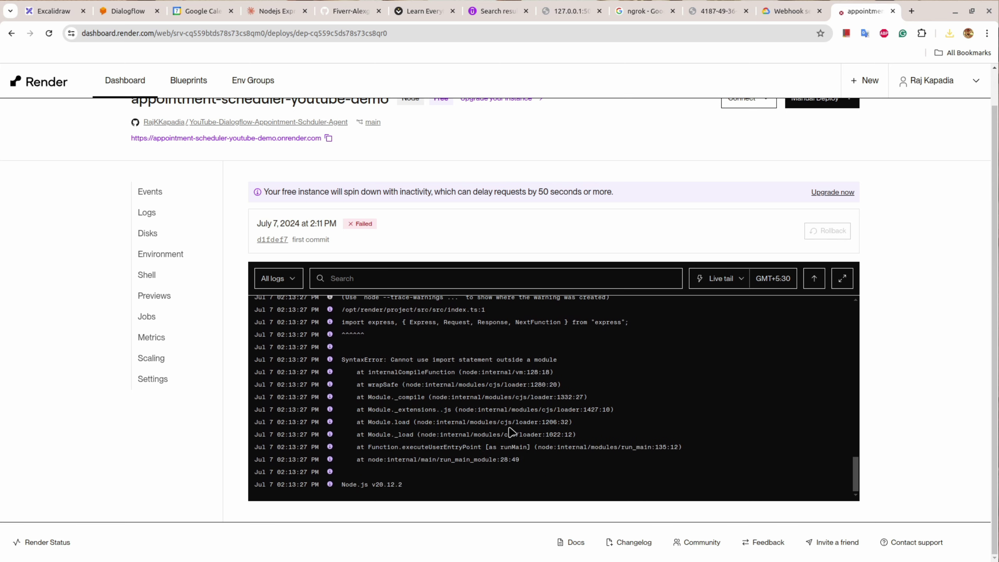
scroll(511, 433, up, 6)
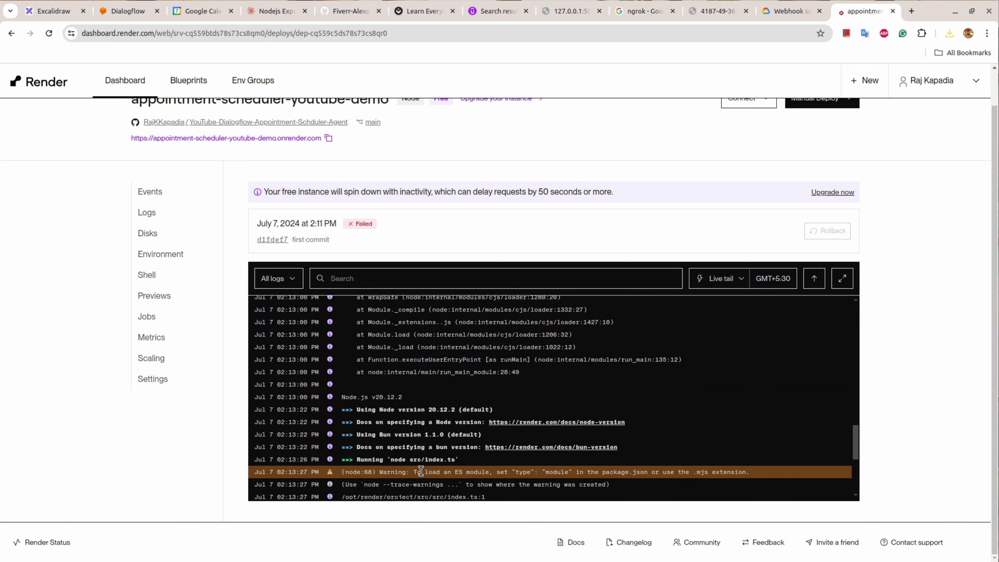
drag(413, 472, 758, 475)
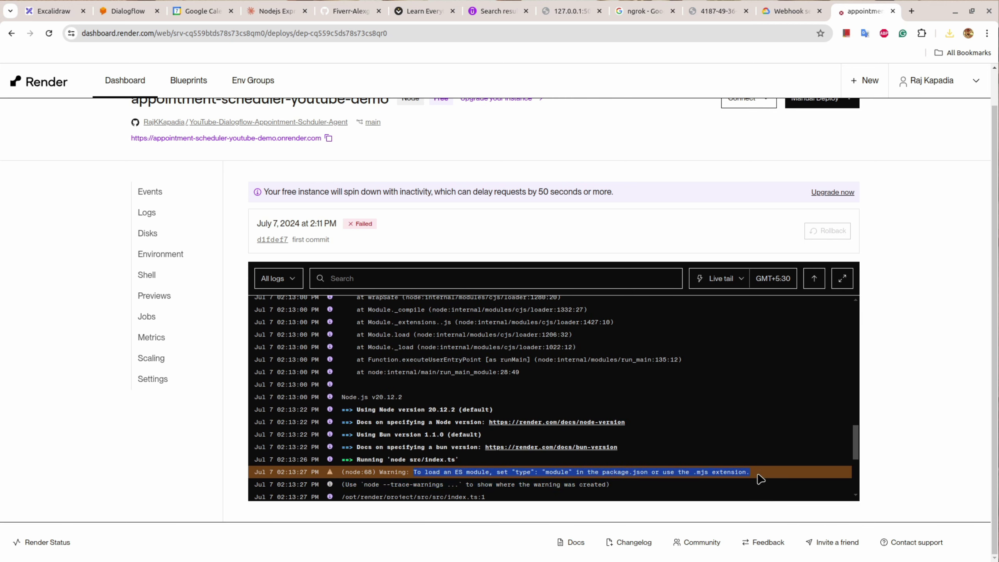
scroll(507, 406, up, 1)
scroll(508, 406, up, 3)
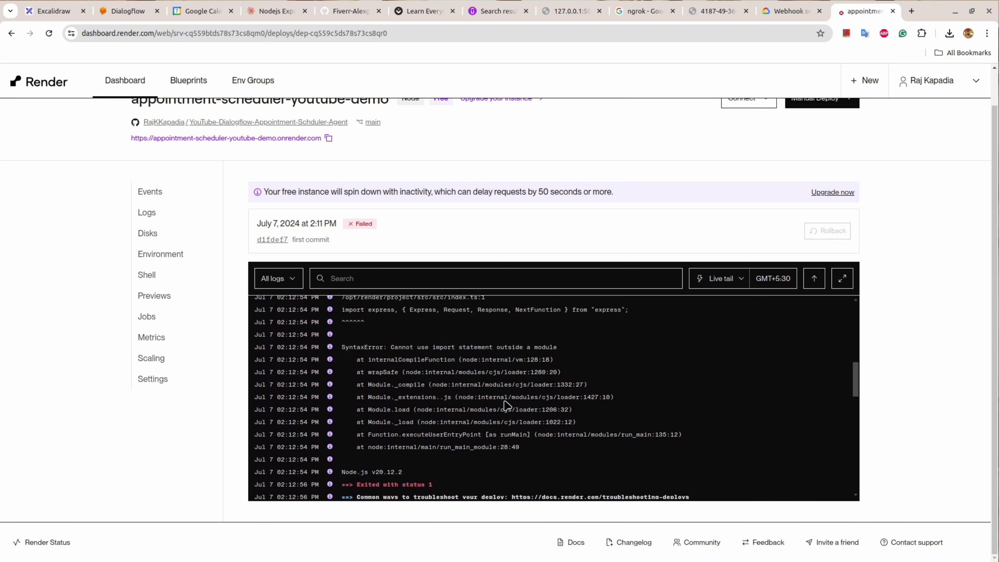
scroll(506, 406, up, 10)
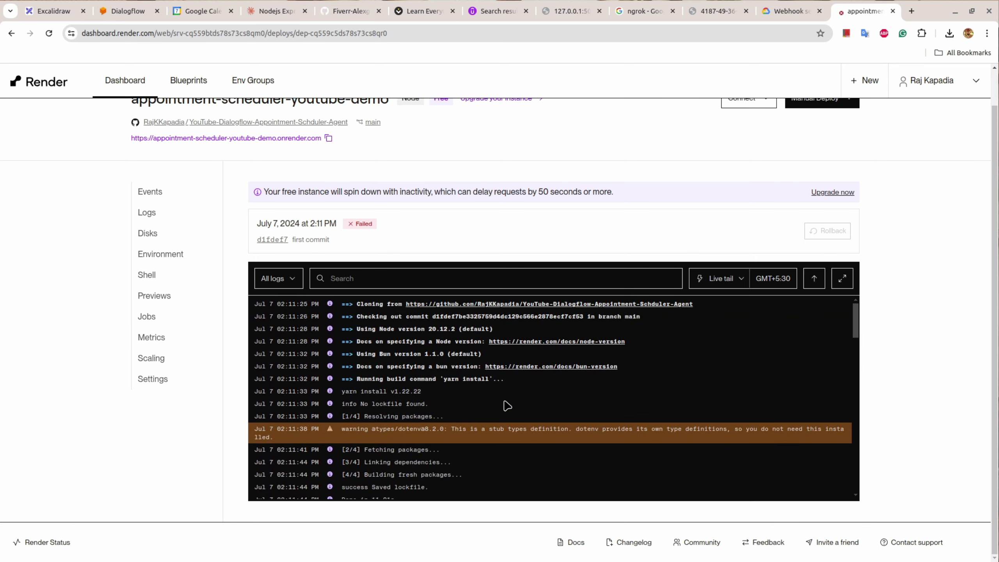
scroll(437, 351, up, 1)
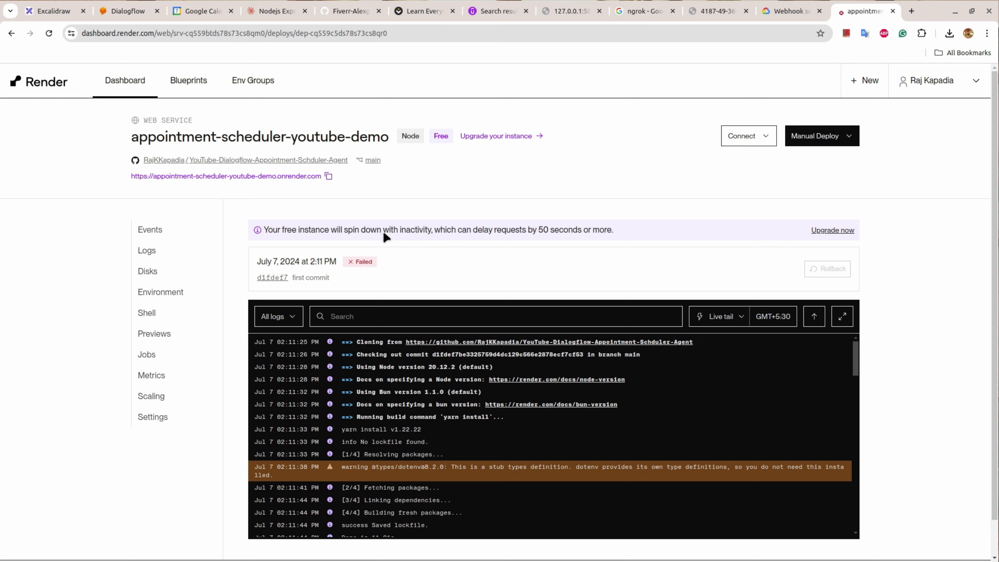
drag(265, 228, 615, 234)
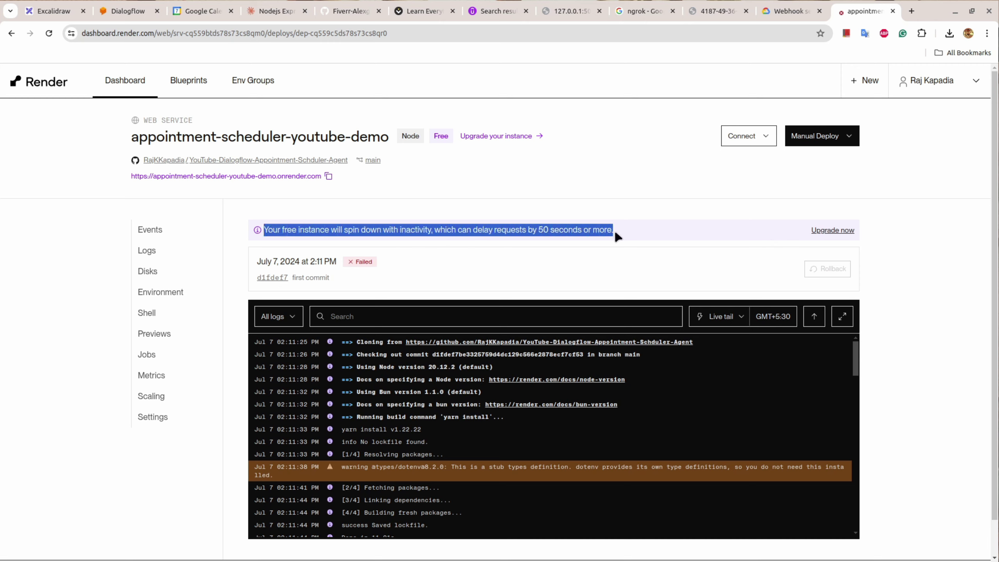